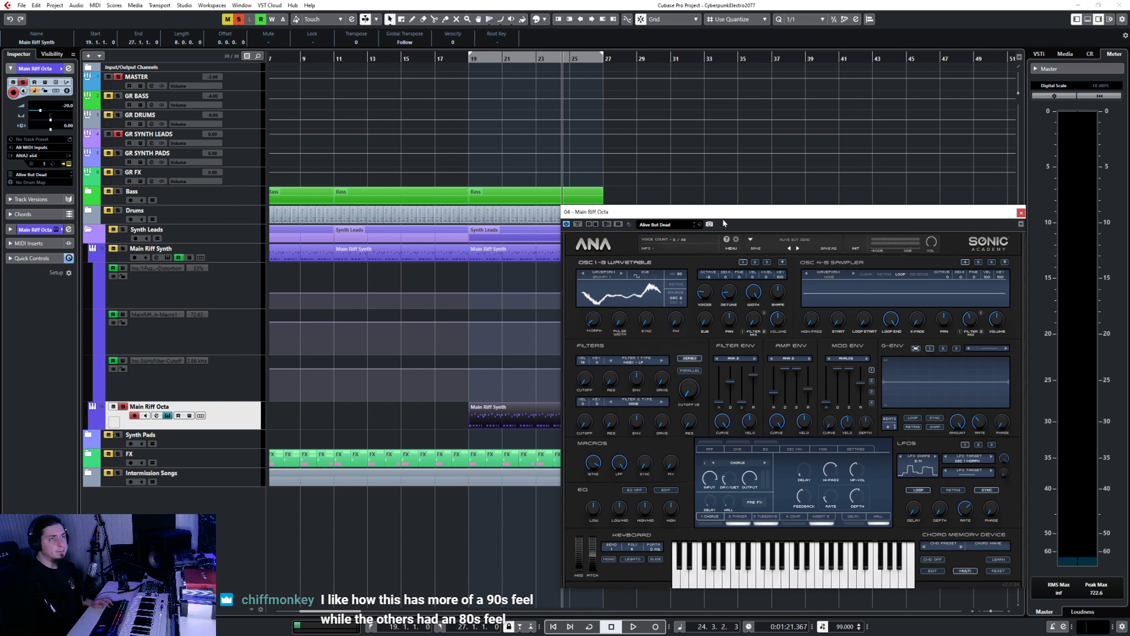
# - Reset the Main Riff Octa synth to its INIT patch and place the playback position at bar 19
pyautogui.moveTo(725, 223); pyautogui.dragTo(629, 201)
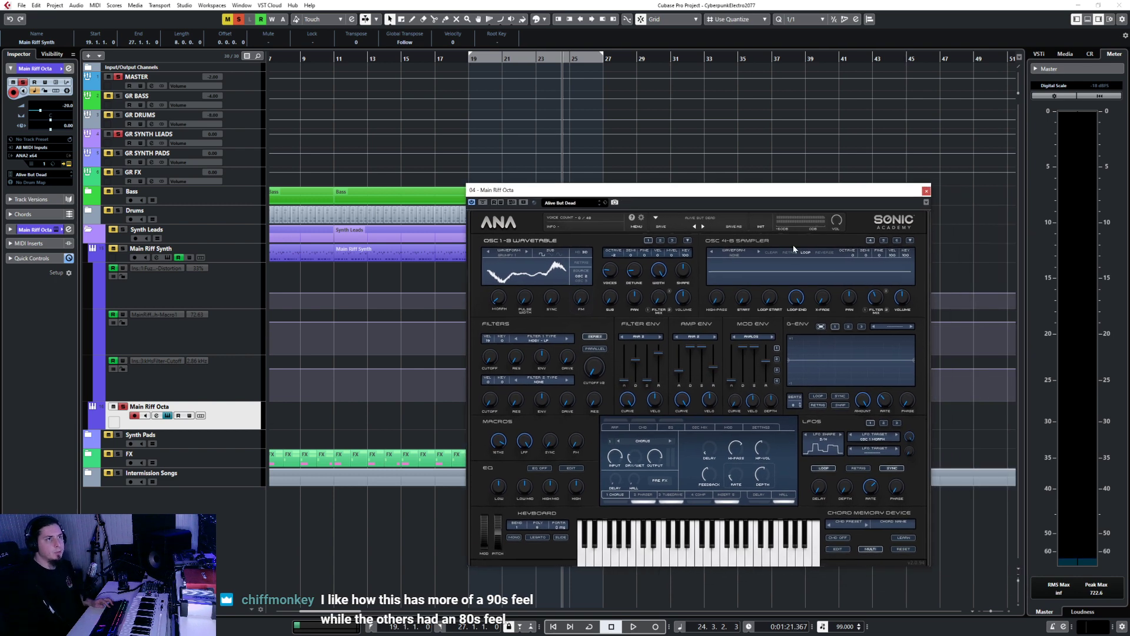
pyautogui.click(759, 226)
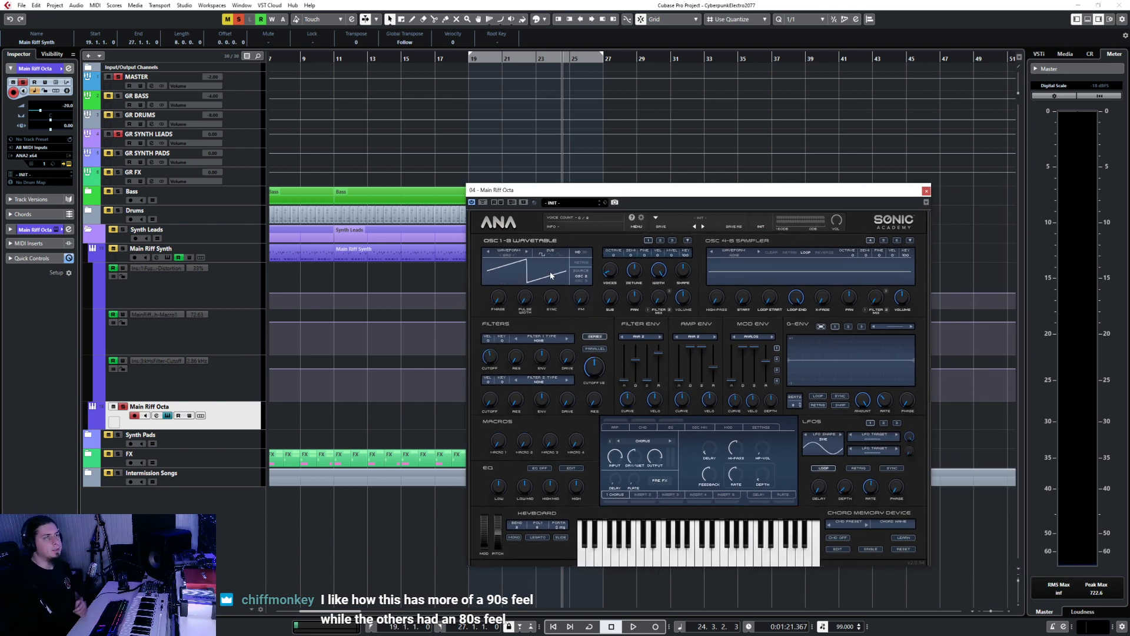
pyautogui.click(468, 57)
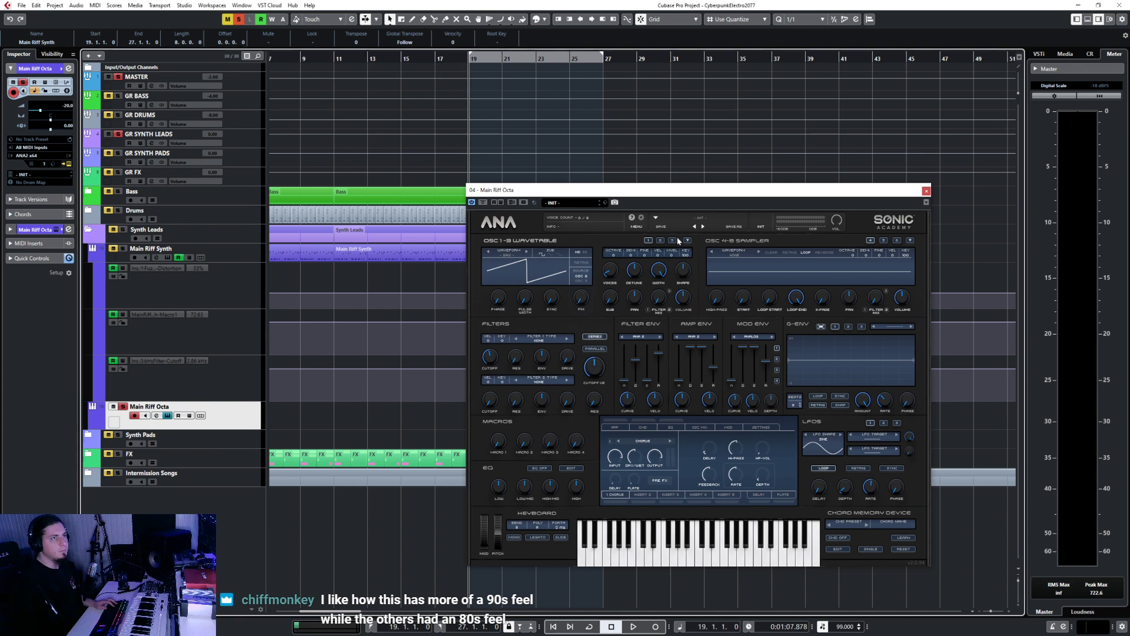
pyautogui.moveTo(603, 191); pyautogui.dragTo(520, 195)
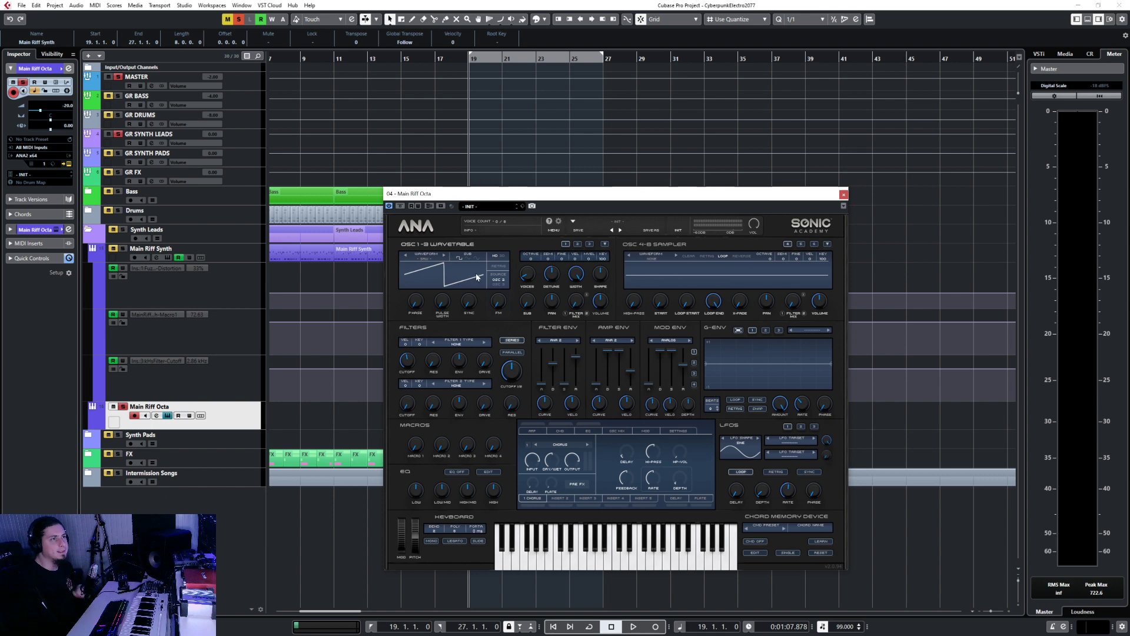
# - Load the BuzzSaw wavetable from the DLC folder Slate Digital, 3D Slate FM into oscillator 1 while auditioning the riff
pyautogui.press('space')
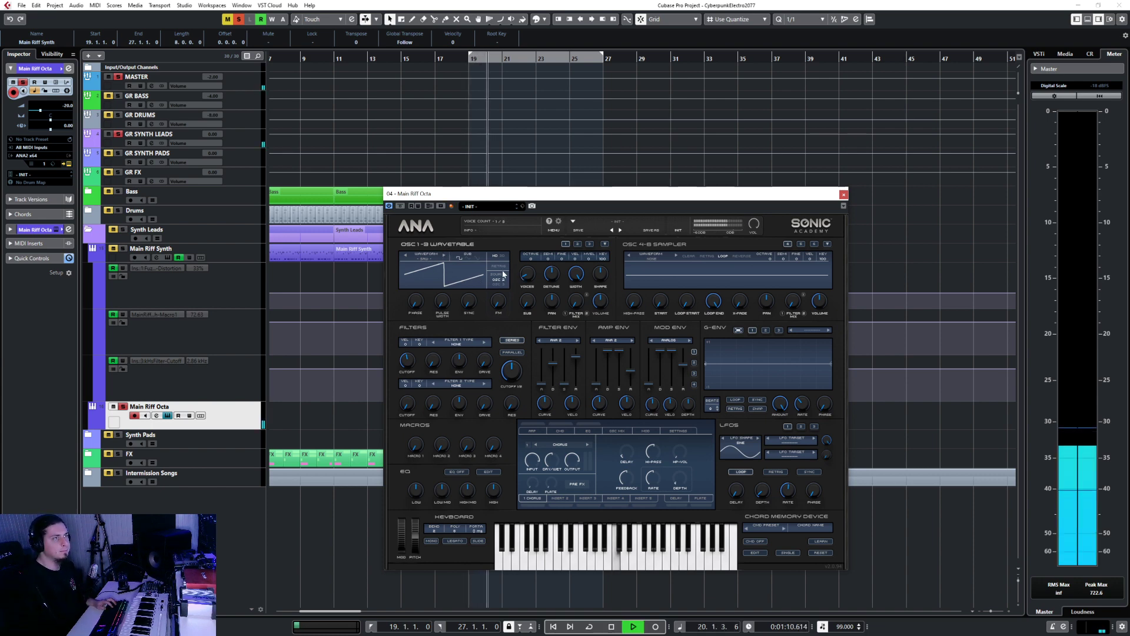
pyautogui.click(425, 261)
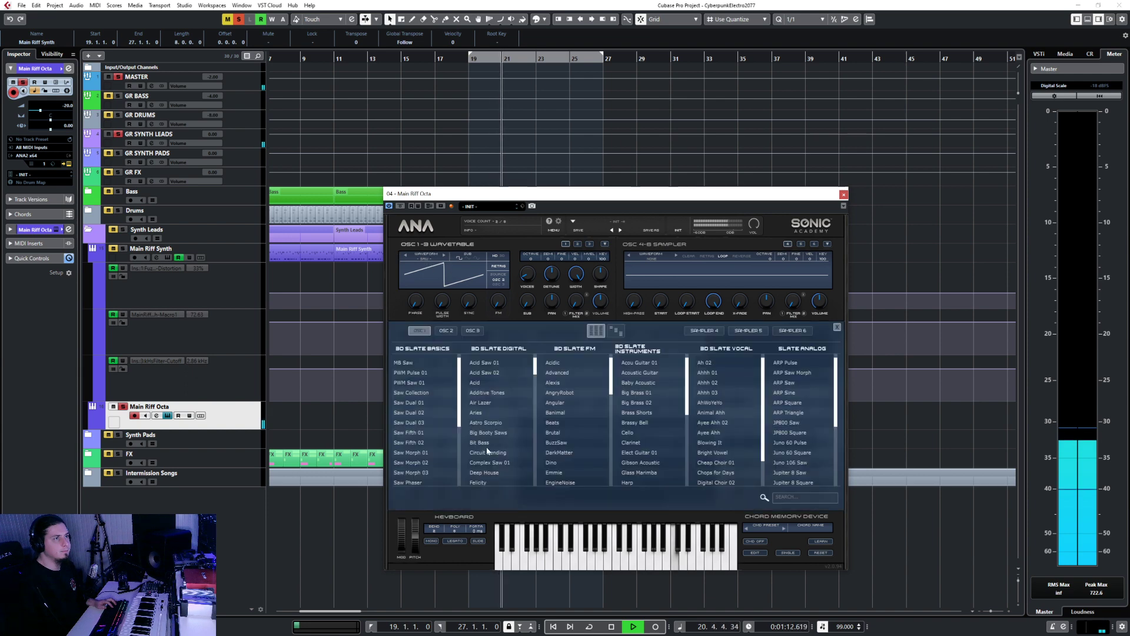
pyautogui.click(616, 331)
pyautogui.click(404, 382)
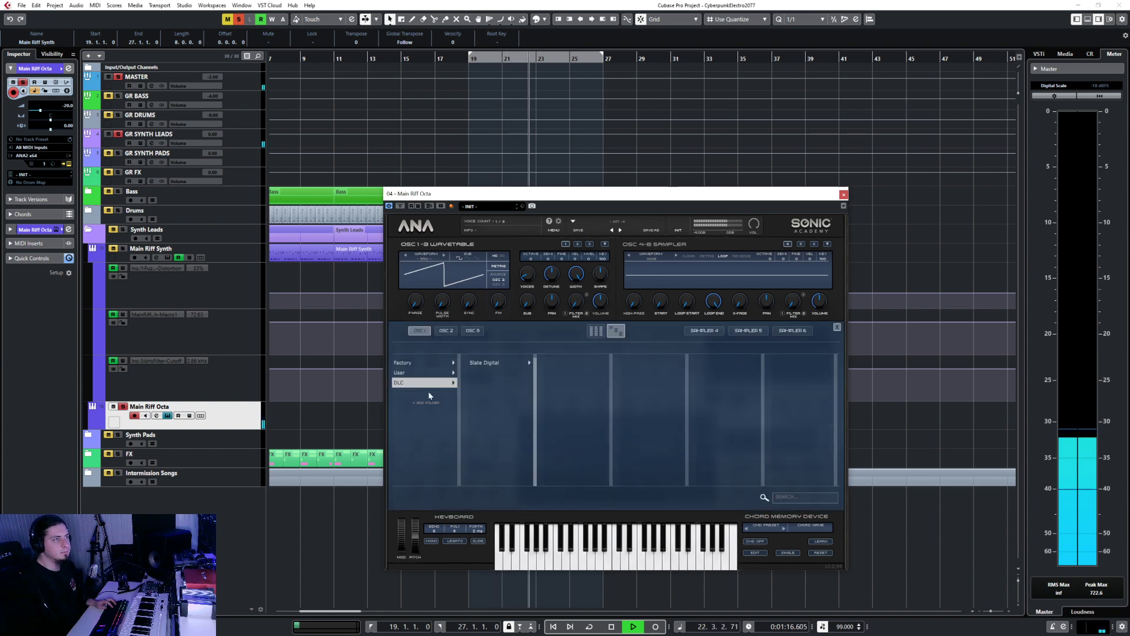
pyautogui.click(485, 363)
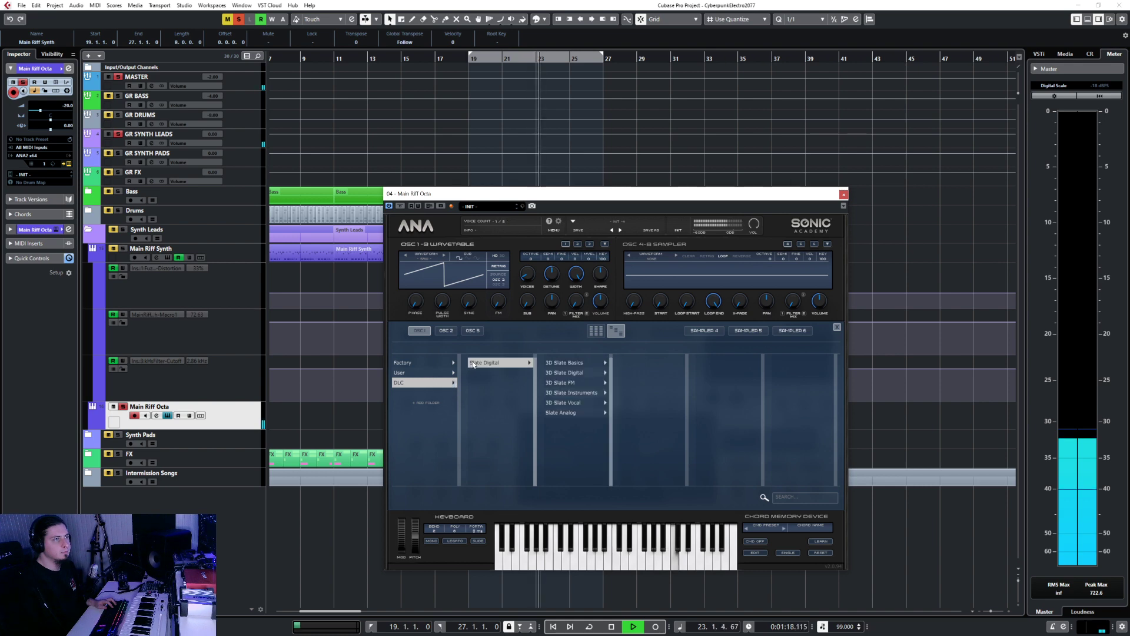
pyautogui.click(577, 383)
pyautogui.click(644, 372)
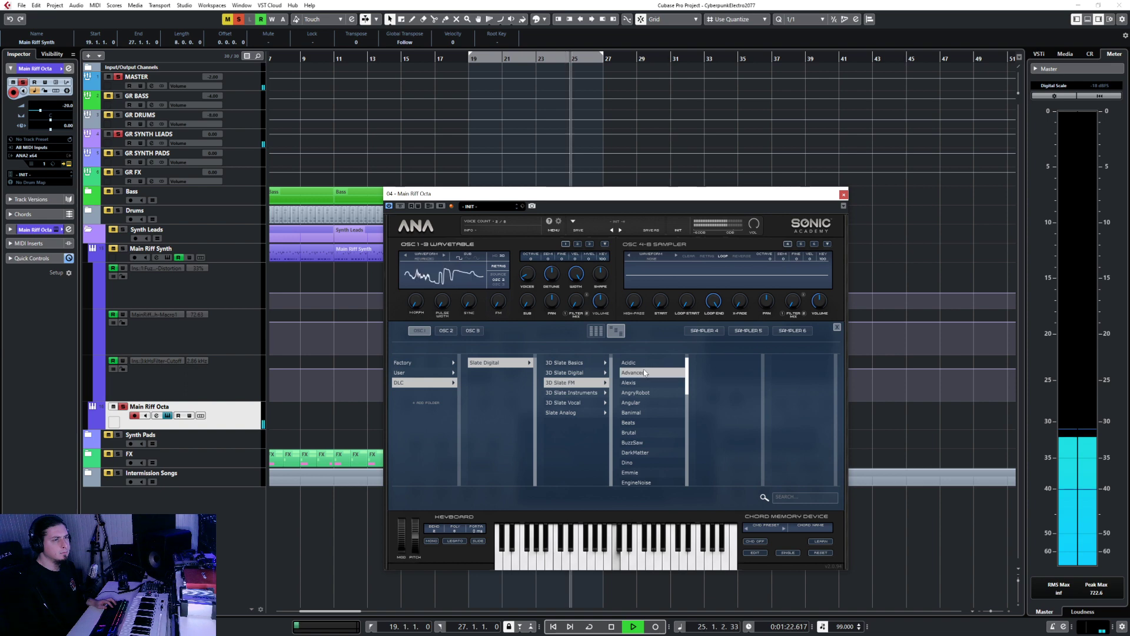
pyautogui.click(642, 444)
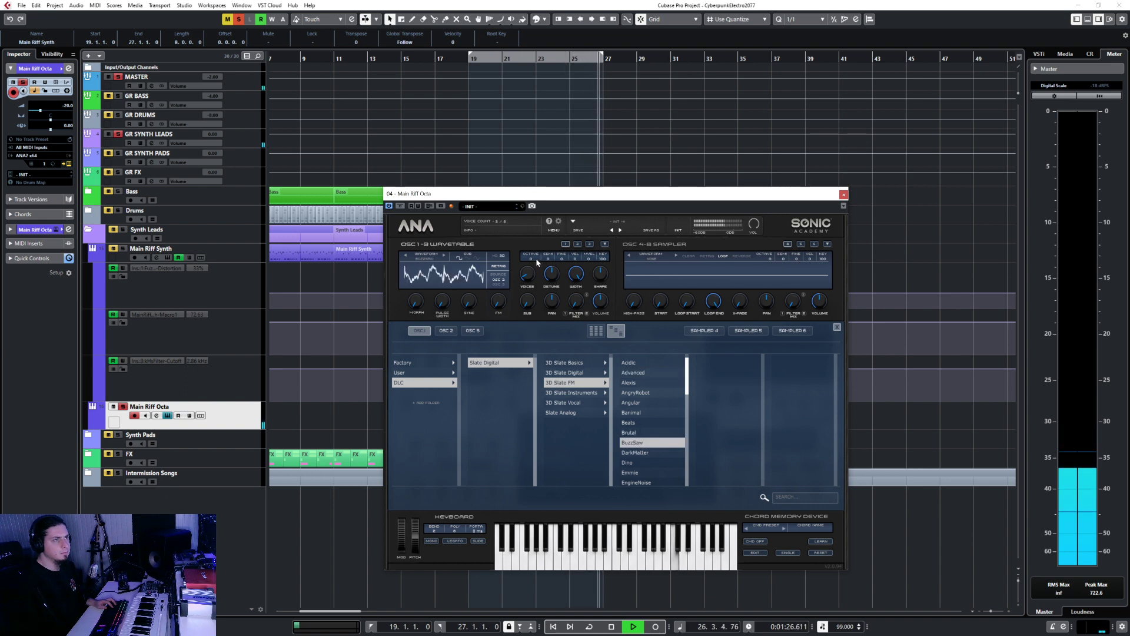
pyautogui.click(844, 194)
pyautogui.press('space')
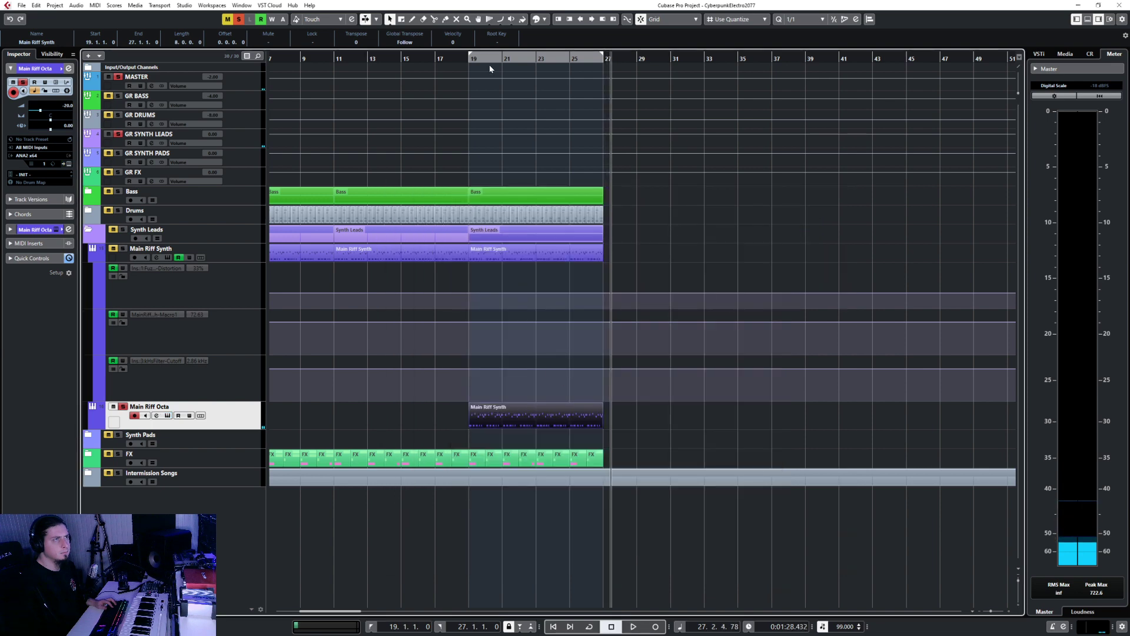
# - Transpose all notes of the Main Riff Octa track's MIDI part down one octave and audition the result
pyautogui.doubleClick(490, 413)
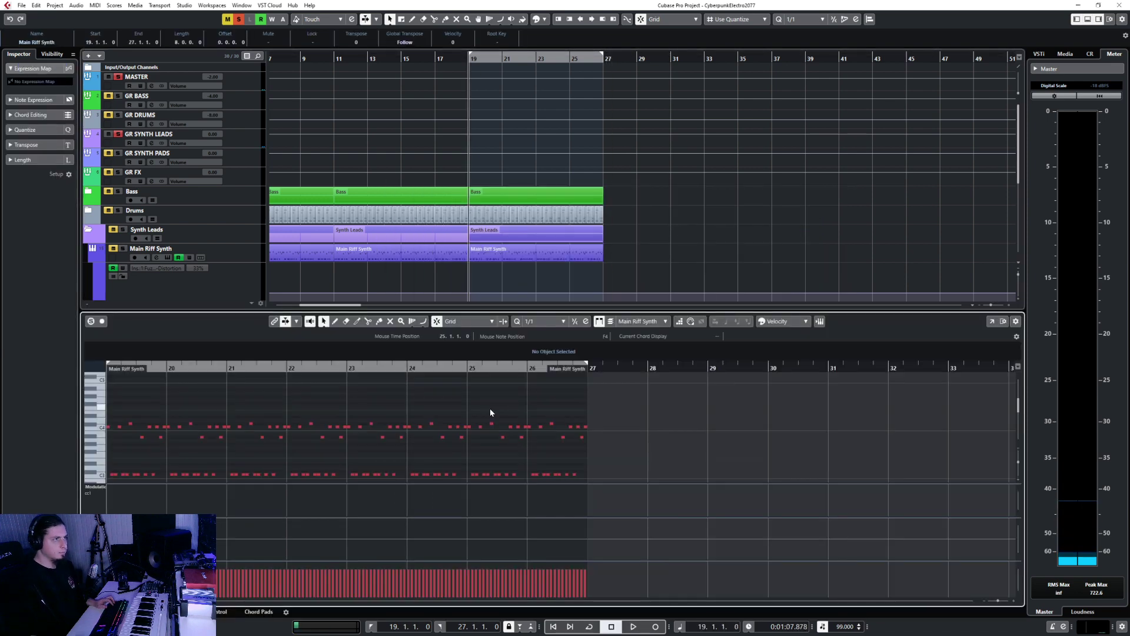
pyautogui.hotkey('shift', 'Down')
pyautogui.press('space')
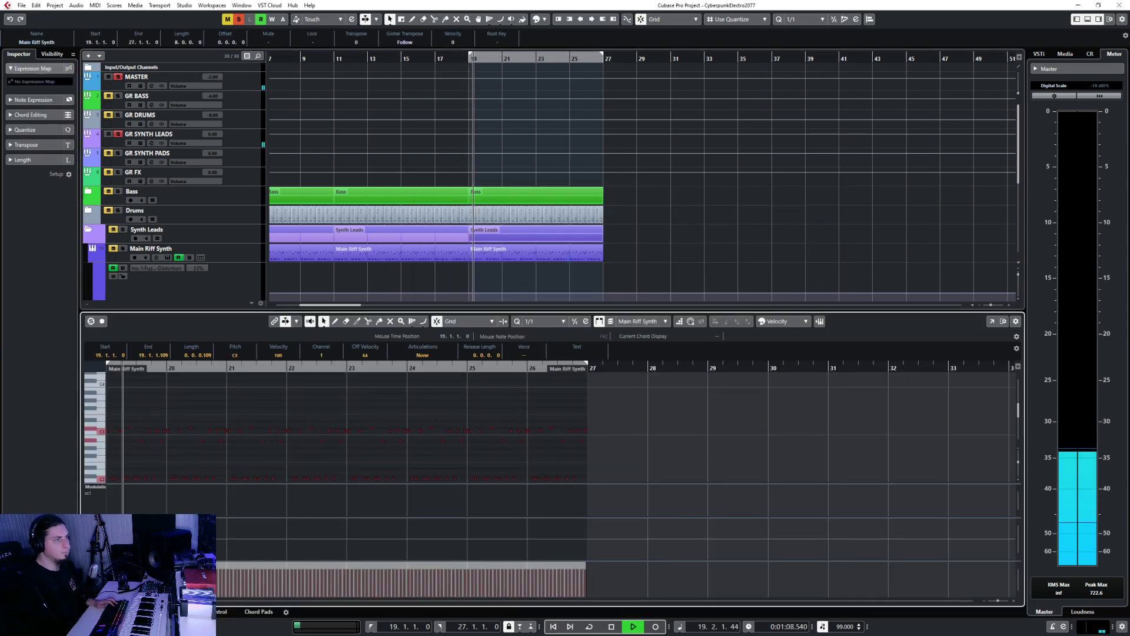
pyautogui.hotkey('ctrl', 'e')
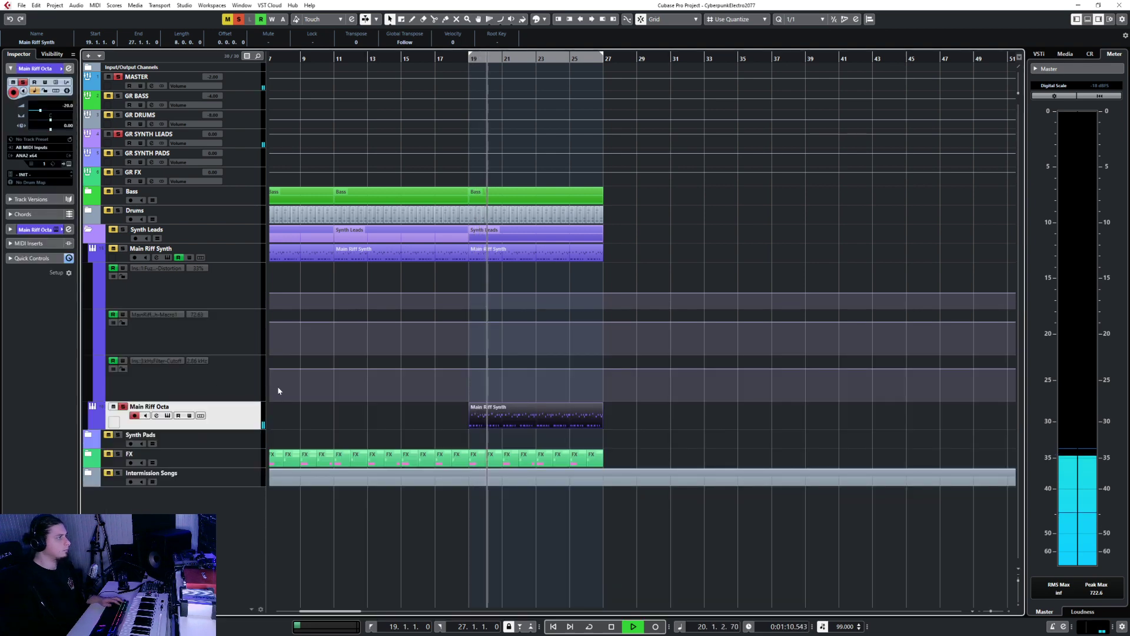
# - Copy the FuzzPlus2, OTT and kHs Filter inserts and the EQ from Main Riff Synth to Main Riff Octa, and adjust the copied filter's cutoff
pyautogui.press('F3')
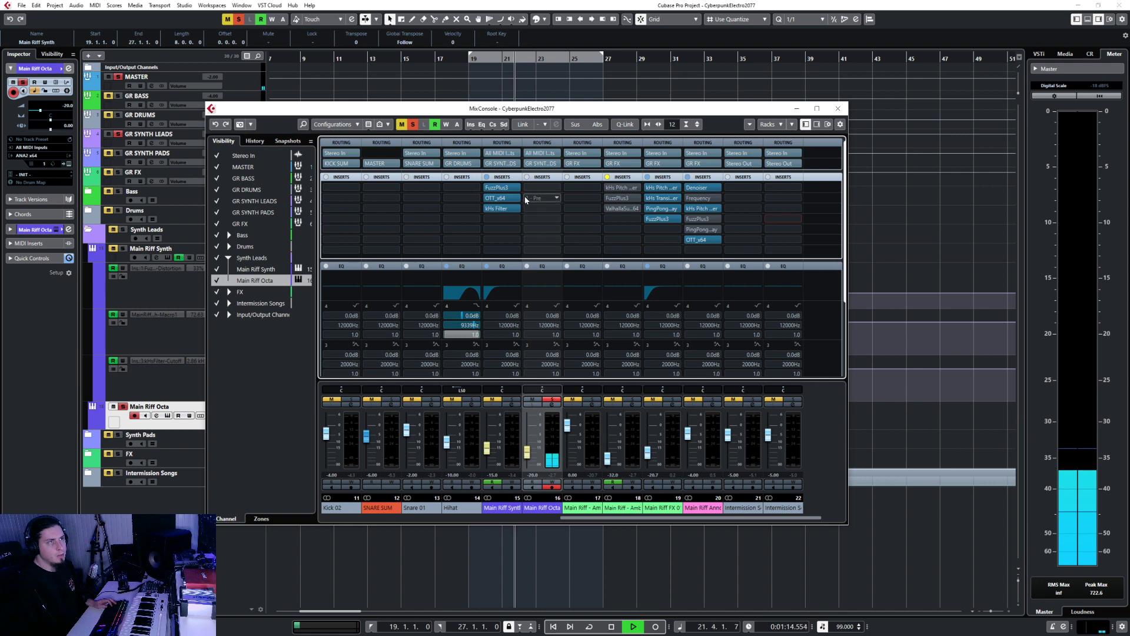
pyautogui.moveTo(507, 190); pyautogui.dragTo(541, 210)
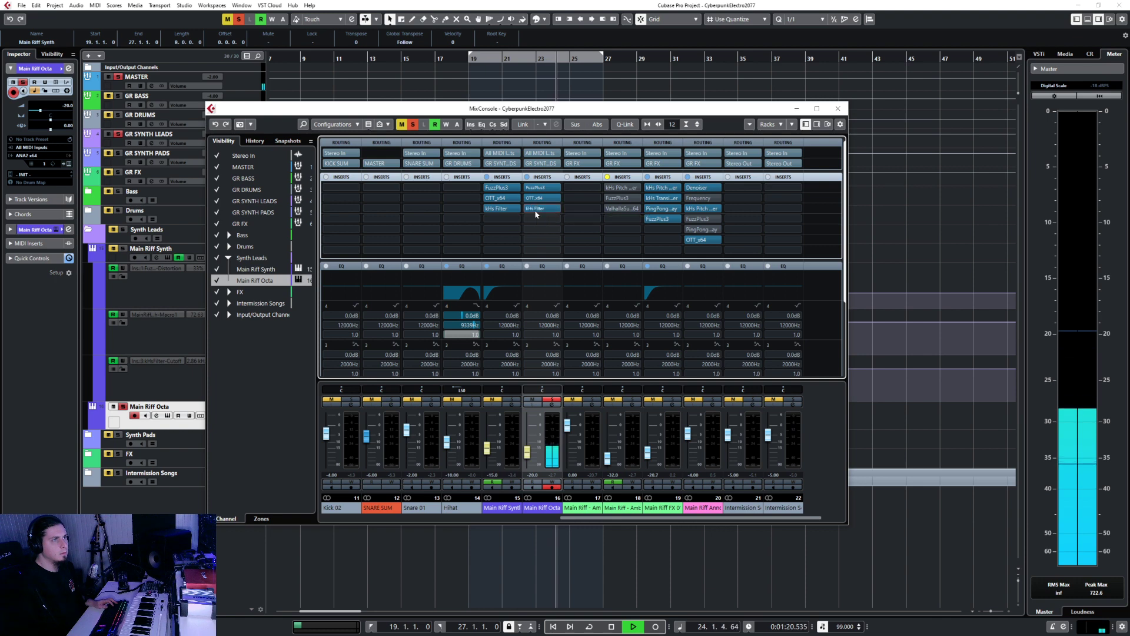
pyautogui.moveTo(532, 365); pyautogui.dragTo(532, 360)
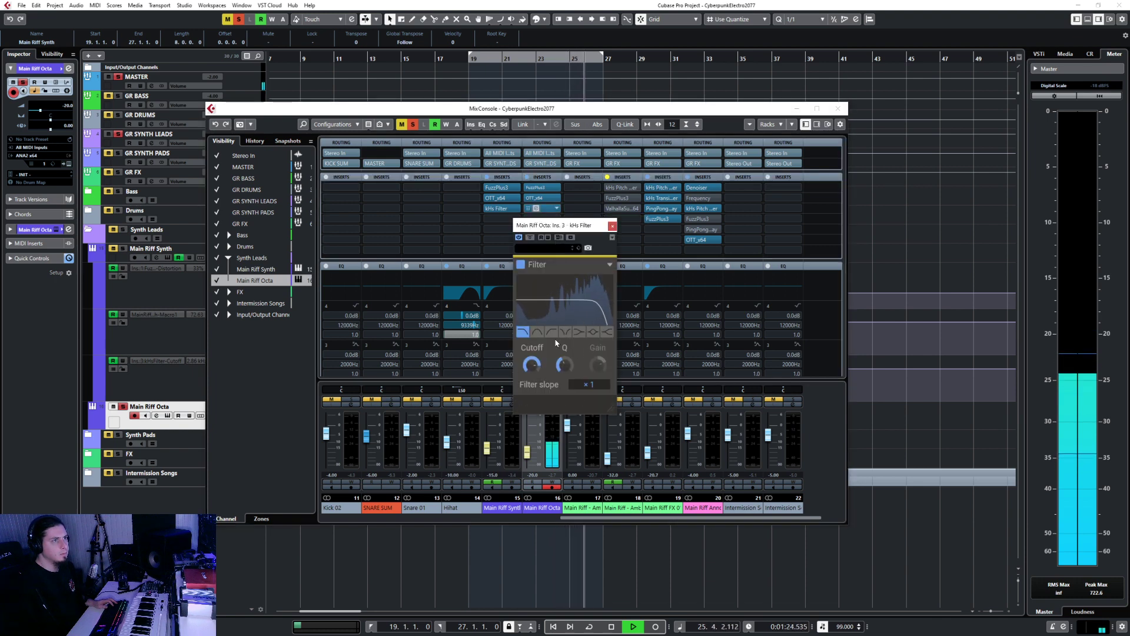
pyautogui.click(544, 277)
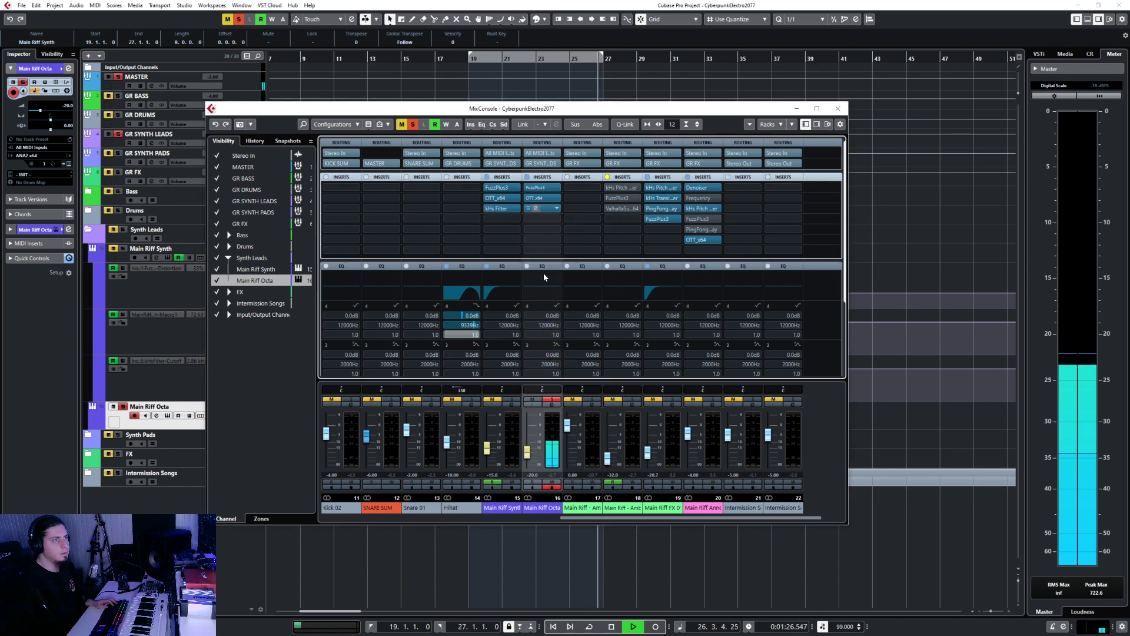
pyautogui.moveTo(502, 269); pyautogui.dragTo(538, 269)
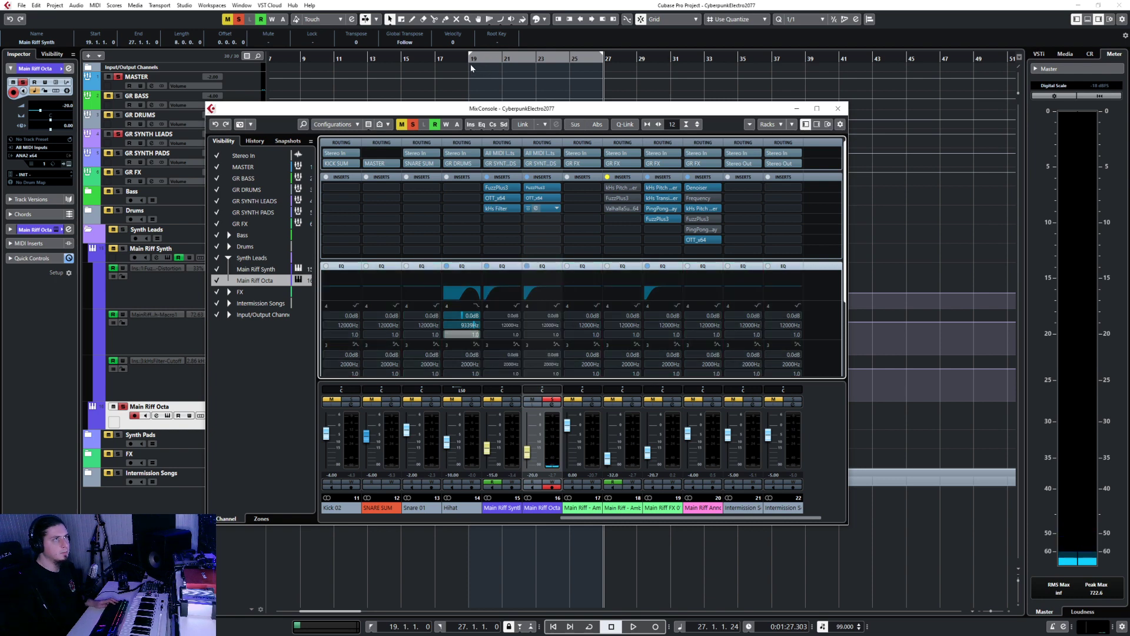
# - Turn on cycle playback for bars 19 to 27 and play the loop from bar 19
pyautogui.click(470, 64)
pyautogui.click(589, 626)
pyautogui.click(633, 626)
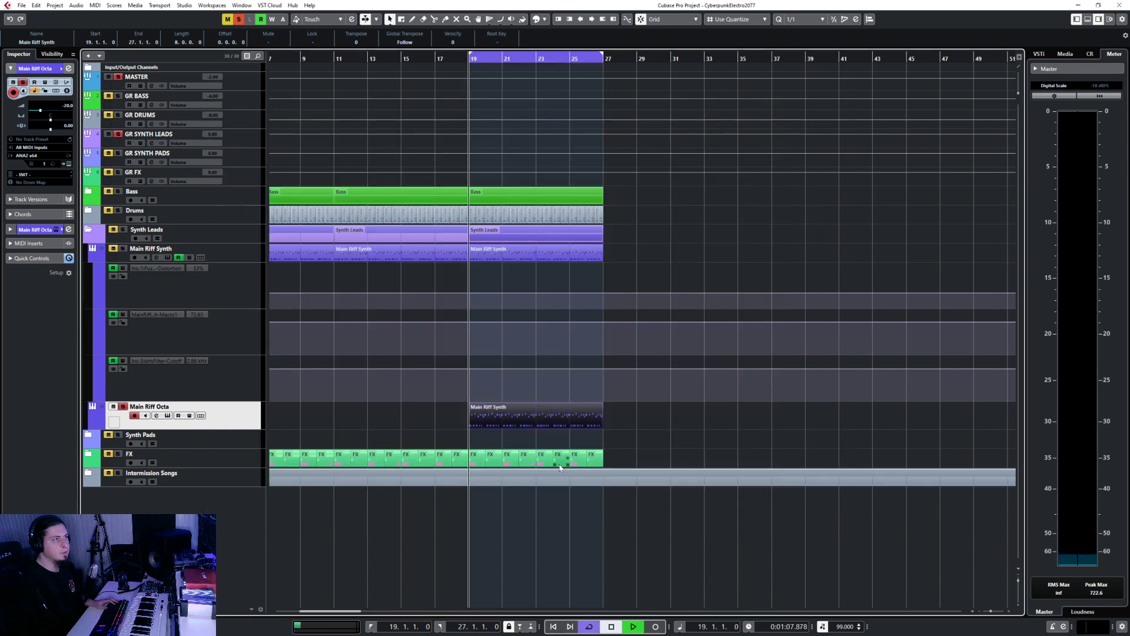
# - Check the FuzzPlus2 insert on Main Riff Octa and the track's synth editor while the loop plays
pyautogui.press('F3')
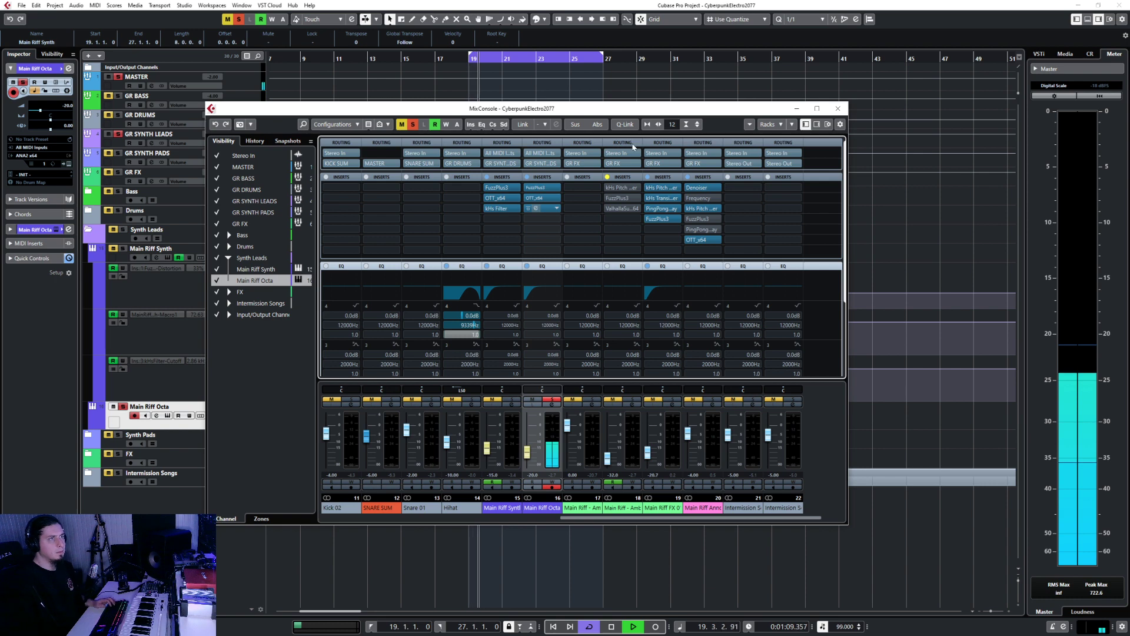
pyautogui.click(538, 189)
pyautogui.click(685, 242)
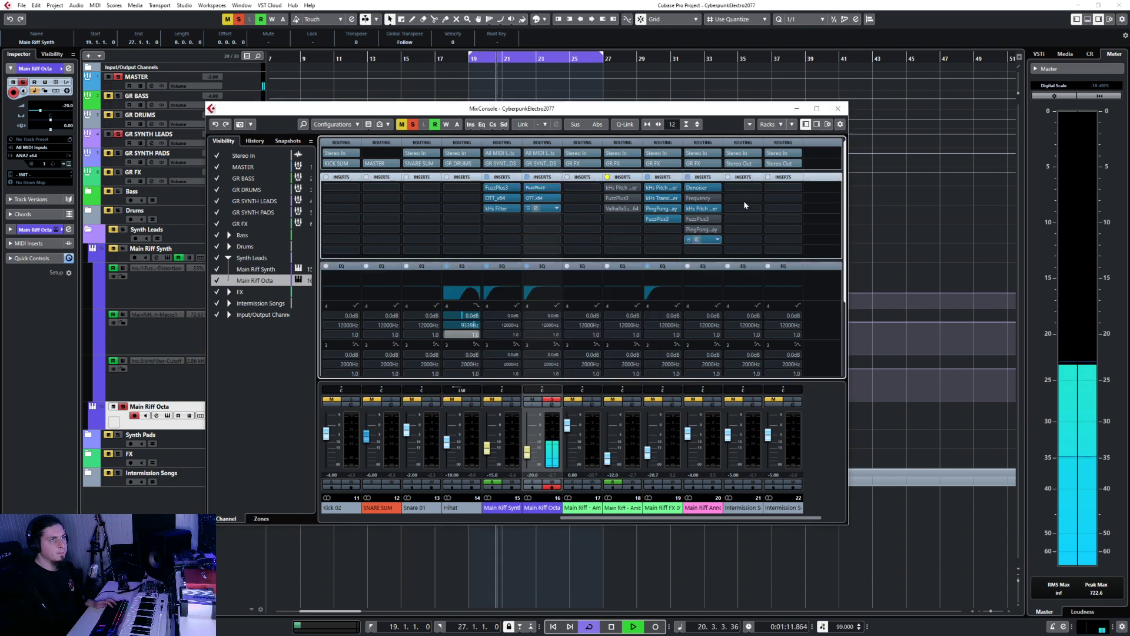
pyautogui.click(841, 108)
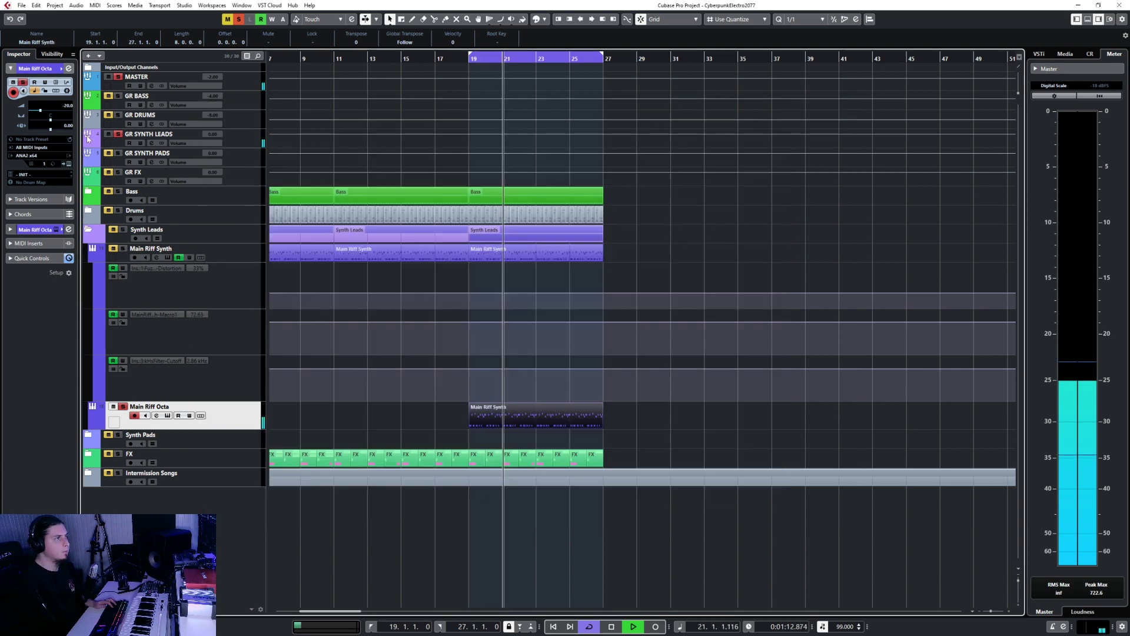
pyautogui.doubleClick(481, 394)
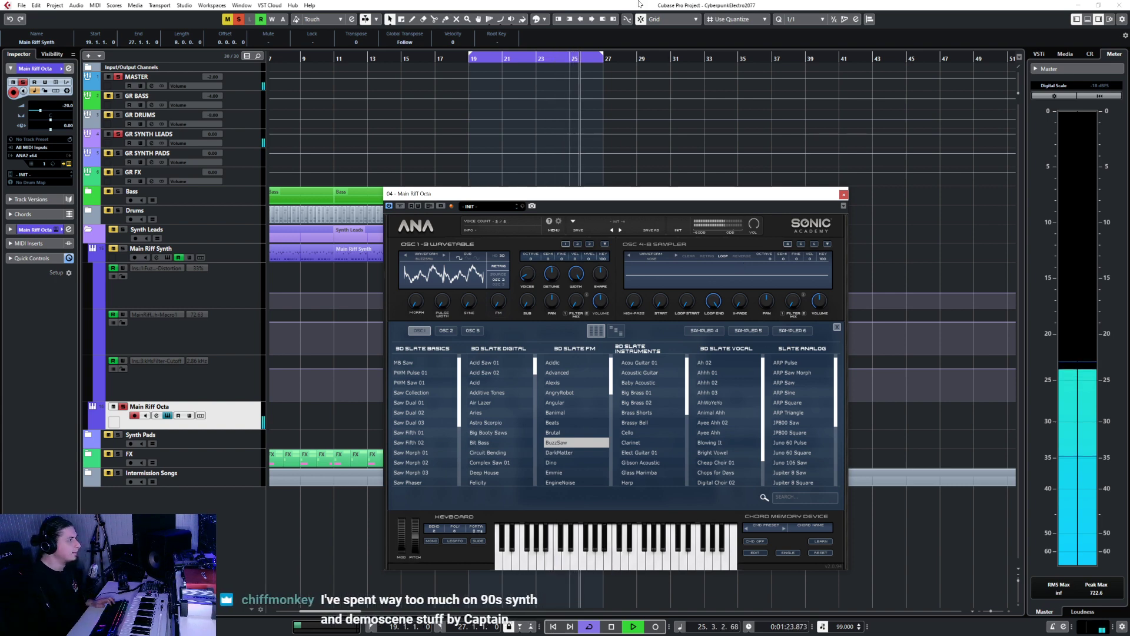
pyautogui.press('space')
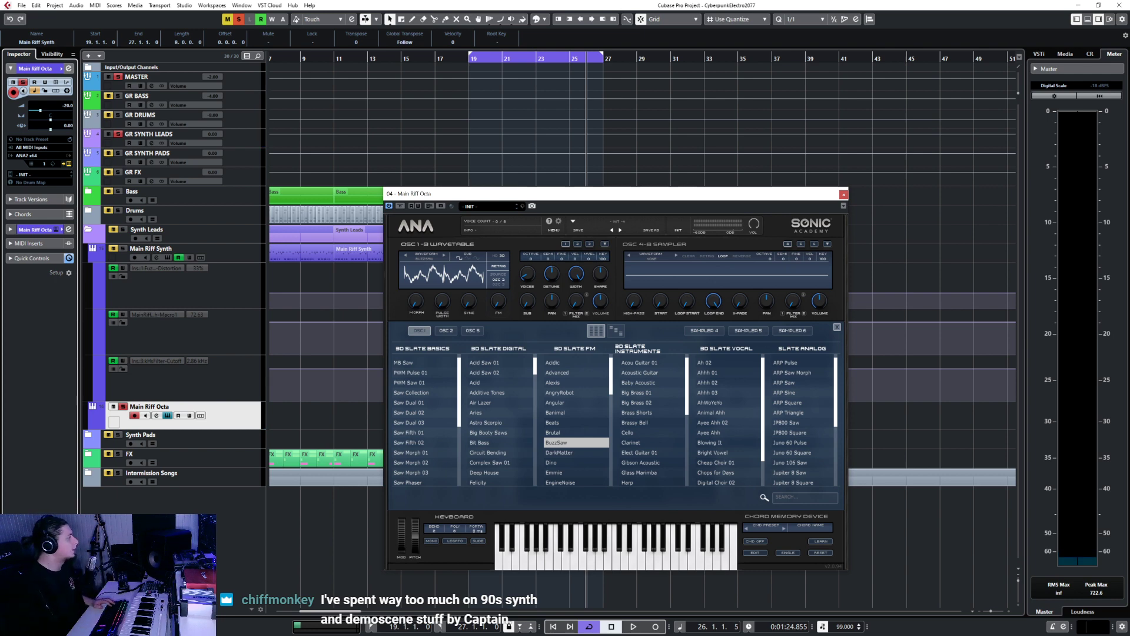
# - Open an empty Notepad window and move it away from the arrangement
pyautogui.press('super')
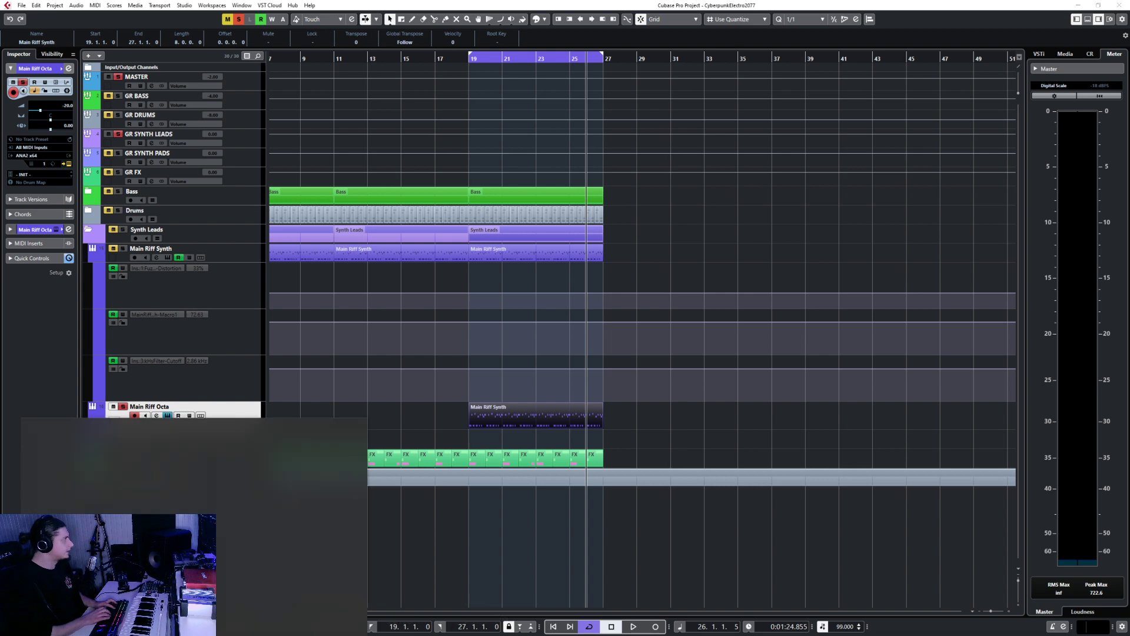
pyautogui.write('notepad')
pyautogui.press('Return')
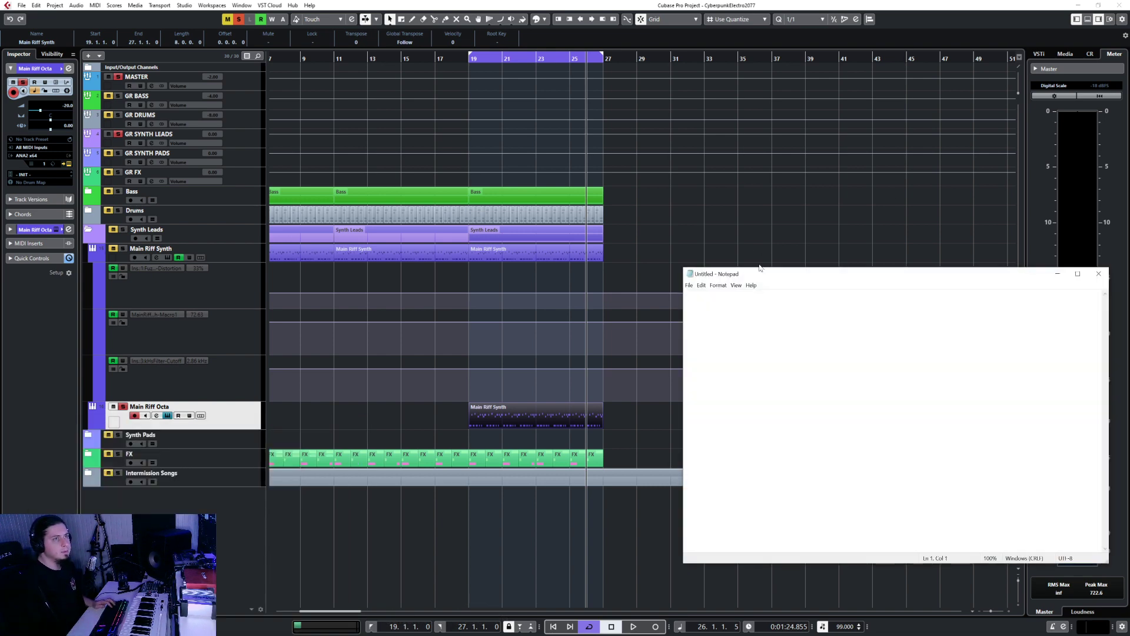
pyautogui.moveTo(760, 275); pyautogui.dragTo(0, 235)
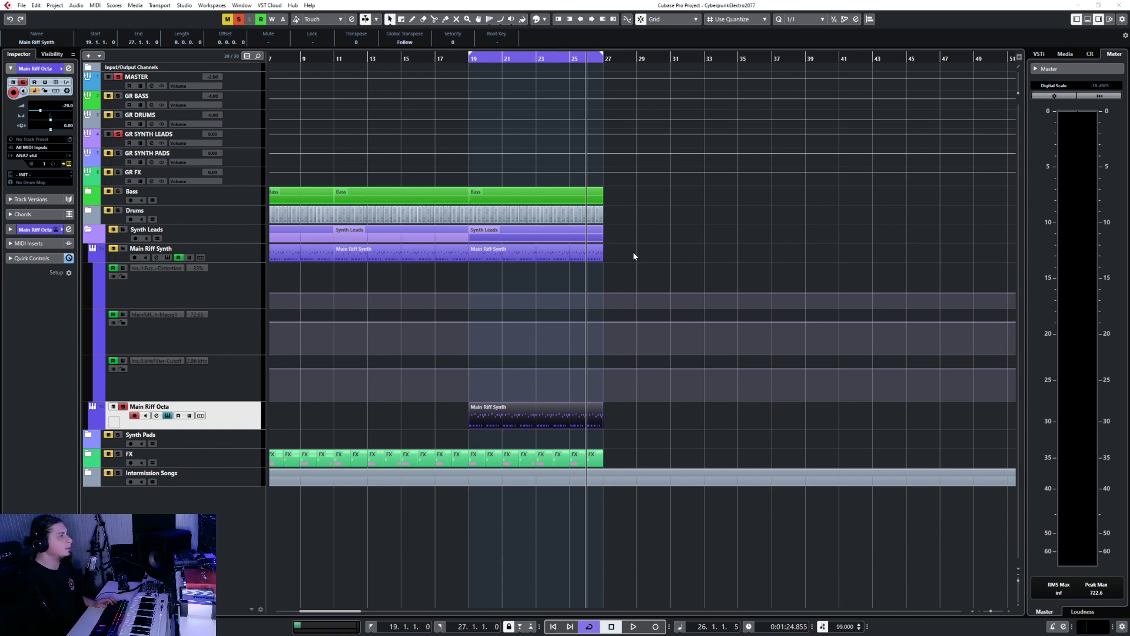
# - Load the Impact 01 sample from the Slate Digital FX folder in DLC into Sampler 4 of Main Riff Octa's ANA synth
pyautogui.click(70, 163)
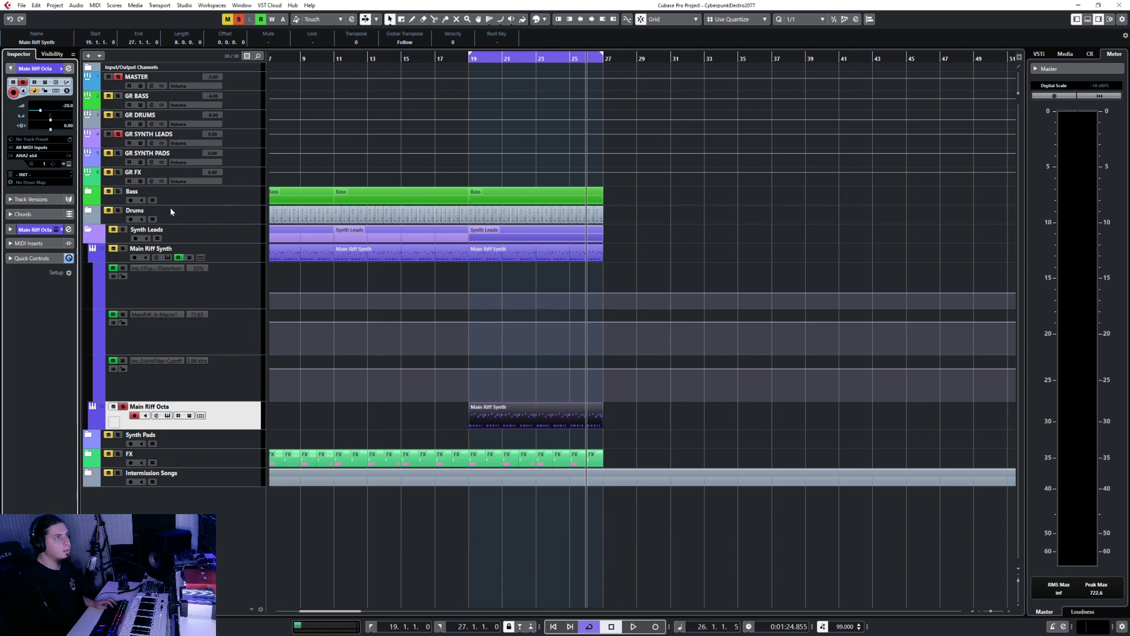
pyautogui.click(70, 164)
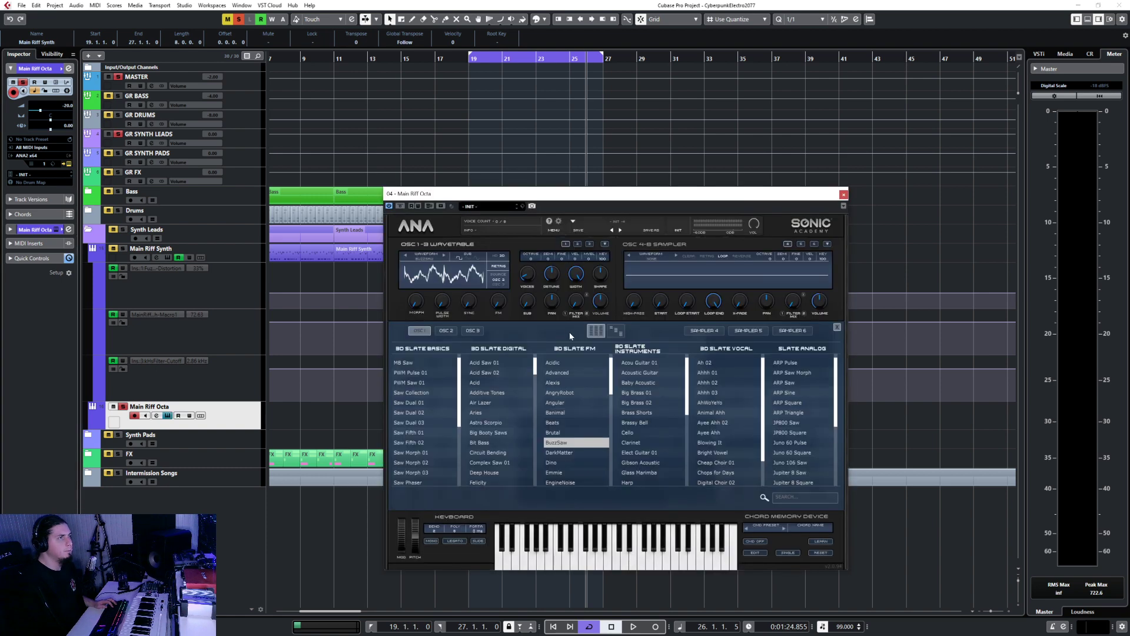
pyautogui.click(655, 259)
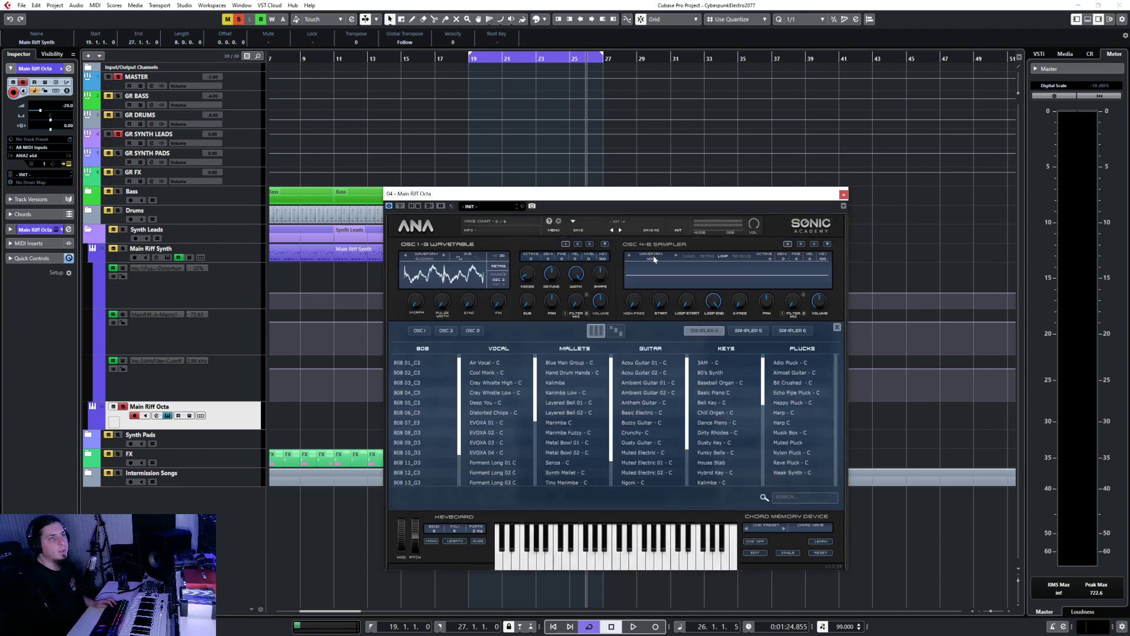
pyautogui.click(614, 330)
pyautogui.click(408, 383)
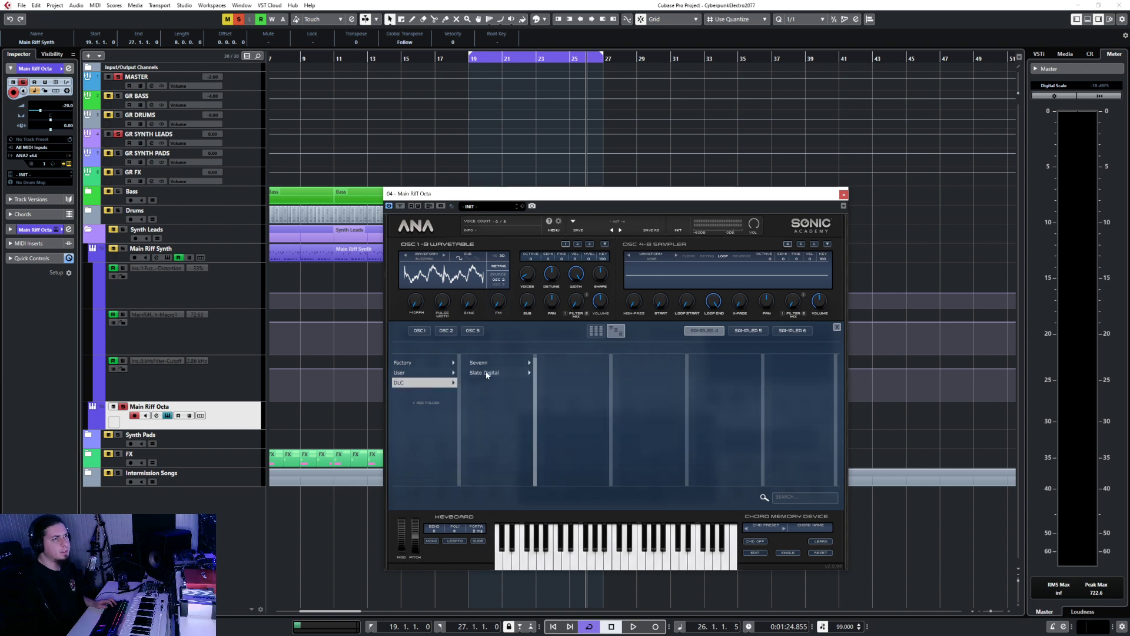
pyautogui.click(487, 373)
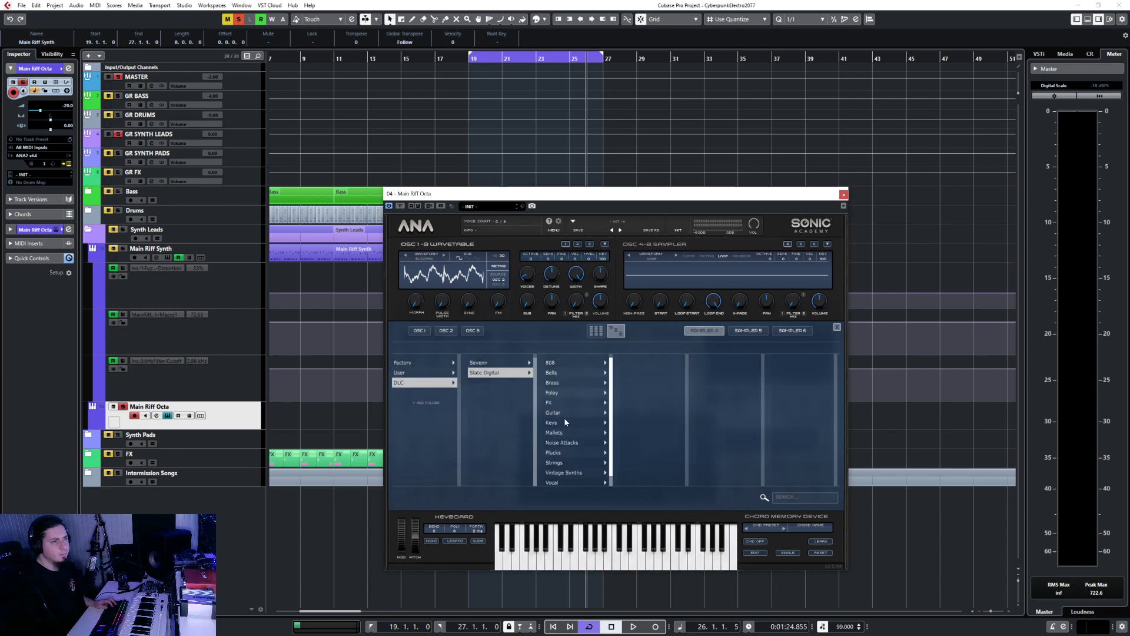
pyautogui.scroll(-1, 567, 429)
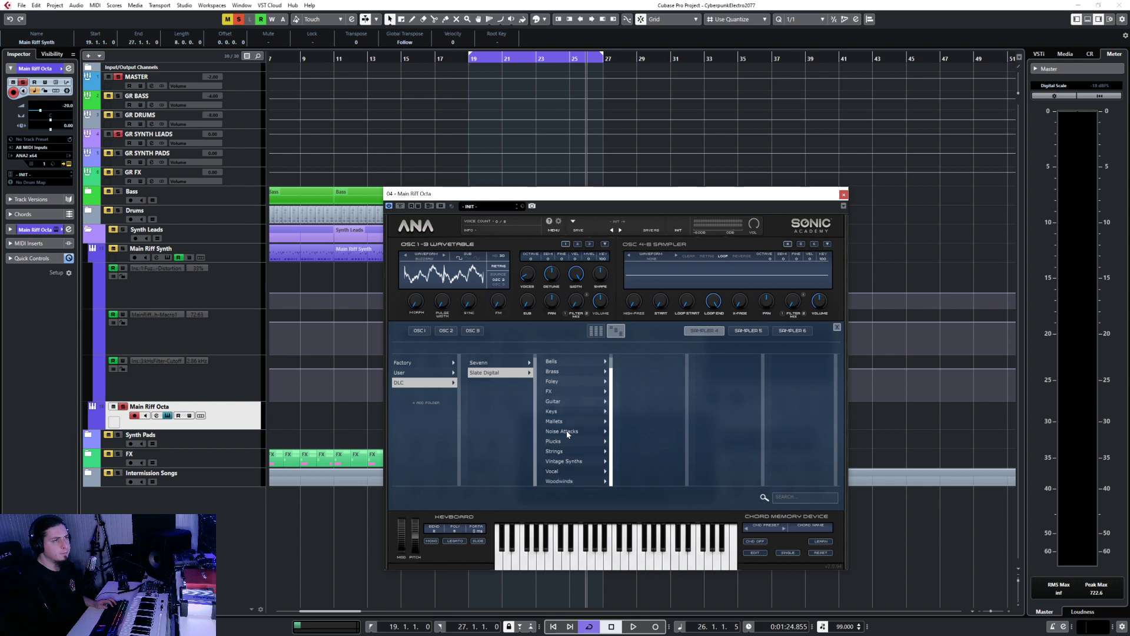
pyautogui.press('space')
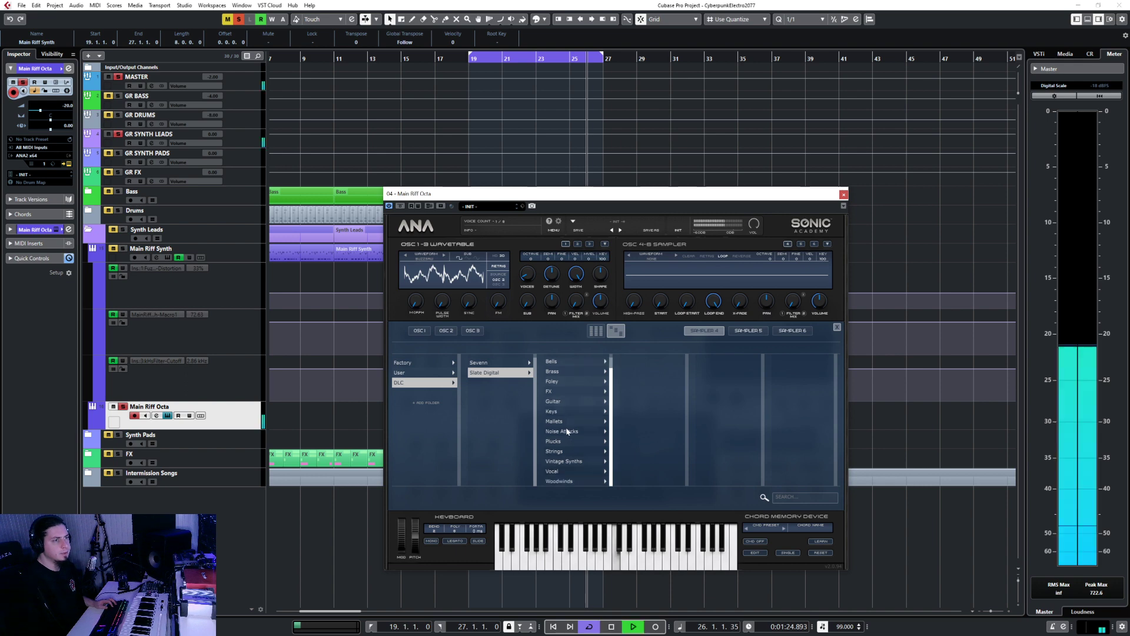
pyautogui.click(561, 390)
pyautogui.click(630, 362)
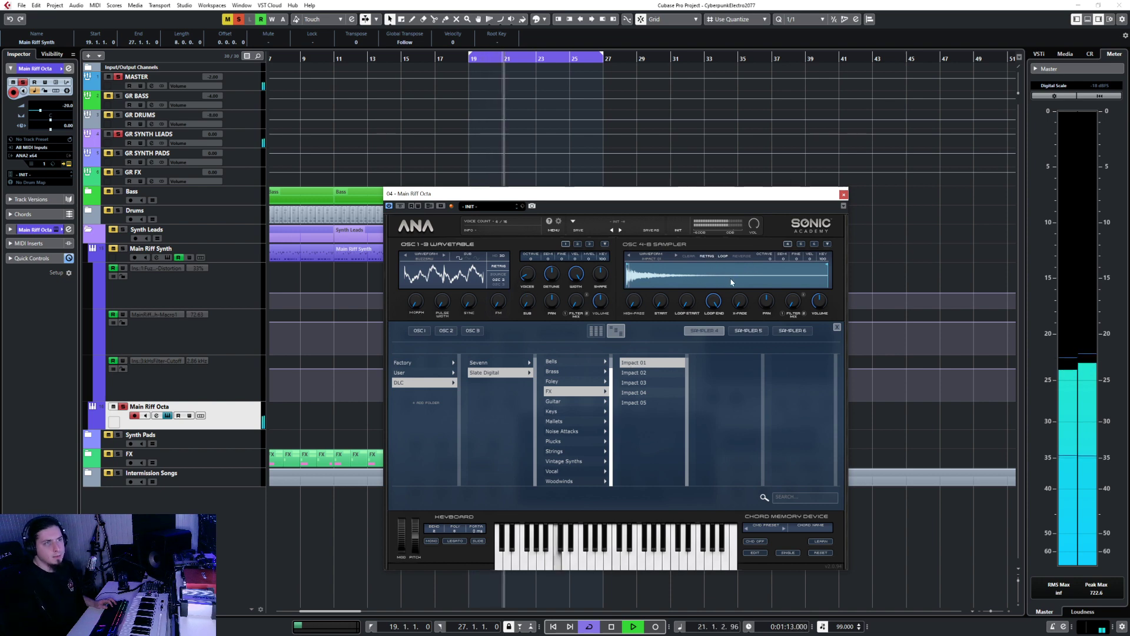
# - Adjust the octave of Sampler 4 and try a lower octave on Oscillator 1 while the soloed riff plays
pyautogui.moveTo(769, 259)
pyautogui.mouseDown()
pyautogui.moveTo(769, 274)
pyautogui.moveTo(775, 239)
pyautogui.moveTo(774, 253)
pyautogui.mouseUp()
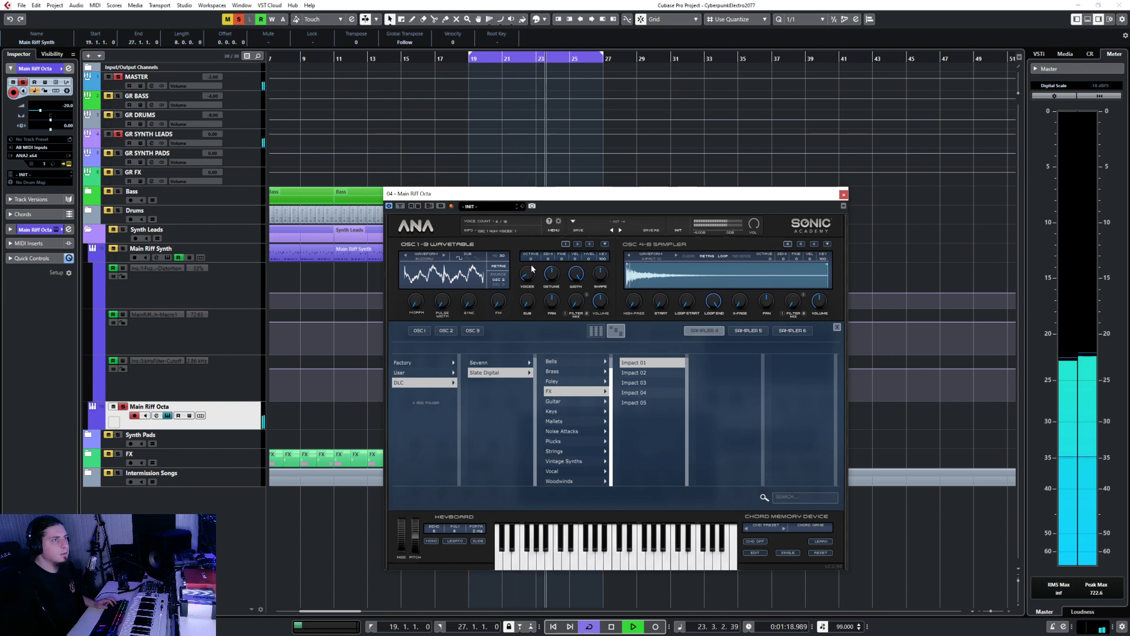
pyautogui.moveTo(531, 259); pyautogui.dragTo(530, 276)
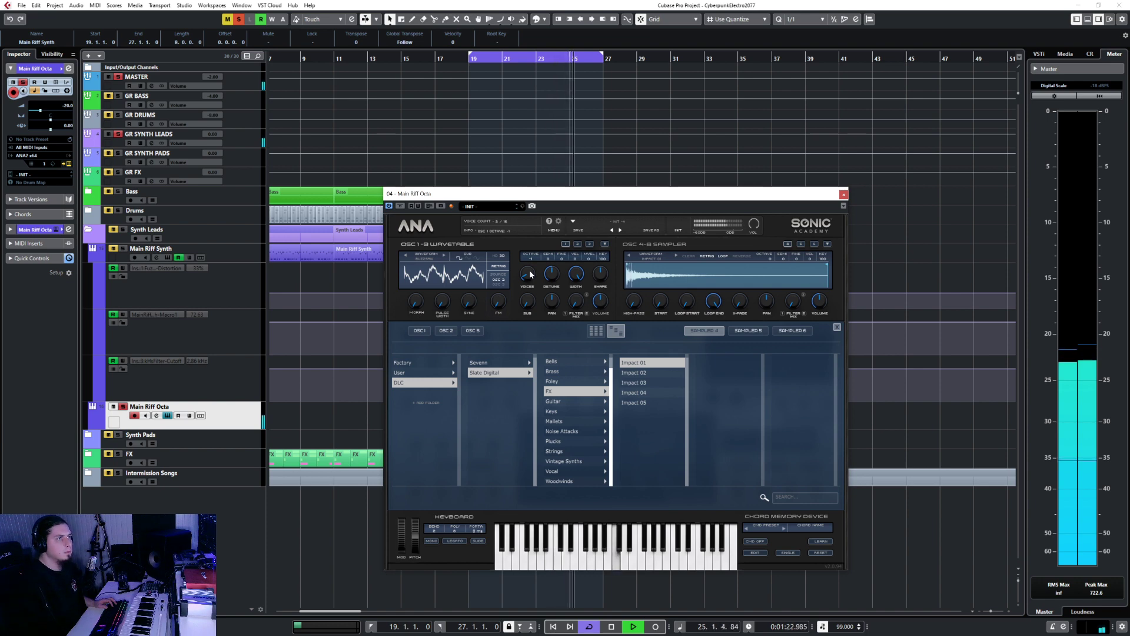
pyautogui.moveTo(531, 275); pyautogui.dragTo(528, 257)
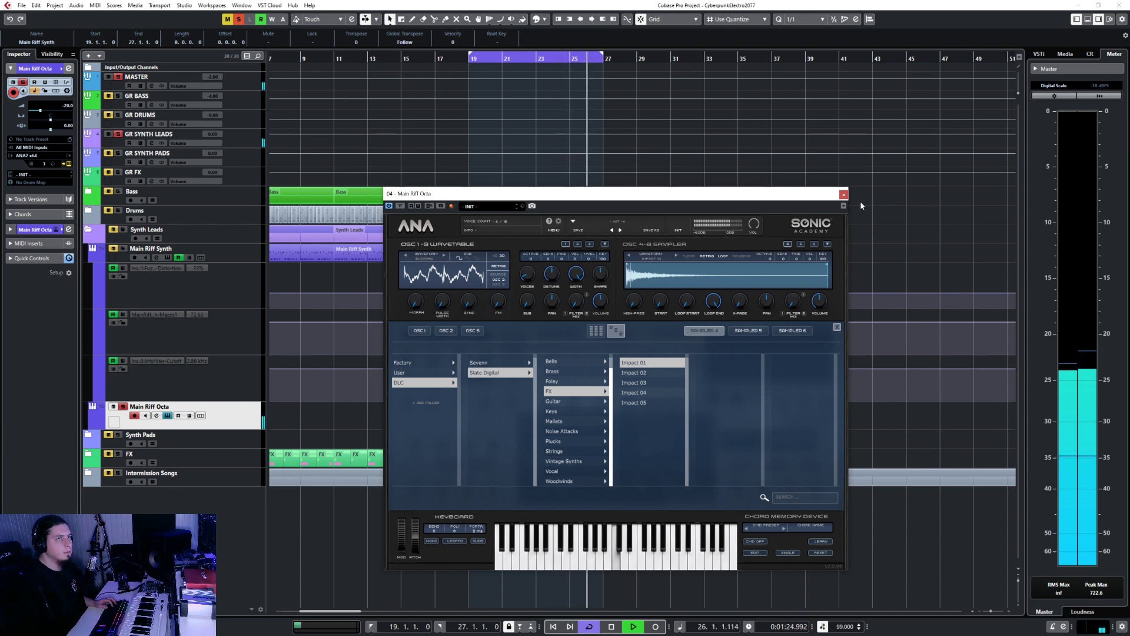
pyautogui.click(844, 193)
# - Play the loop from bar 19 with all tracks and set the Main Riff Octa volume to -23.1 dB
pyautogui.press('space')
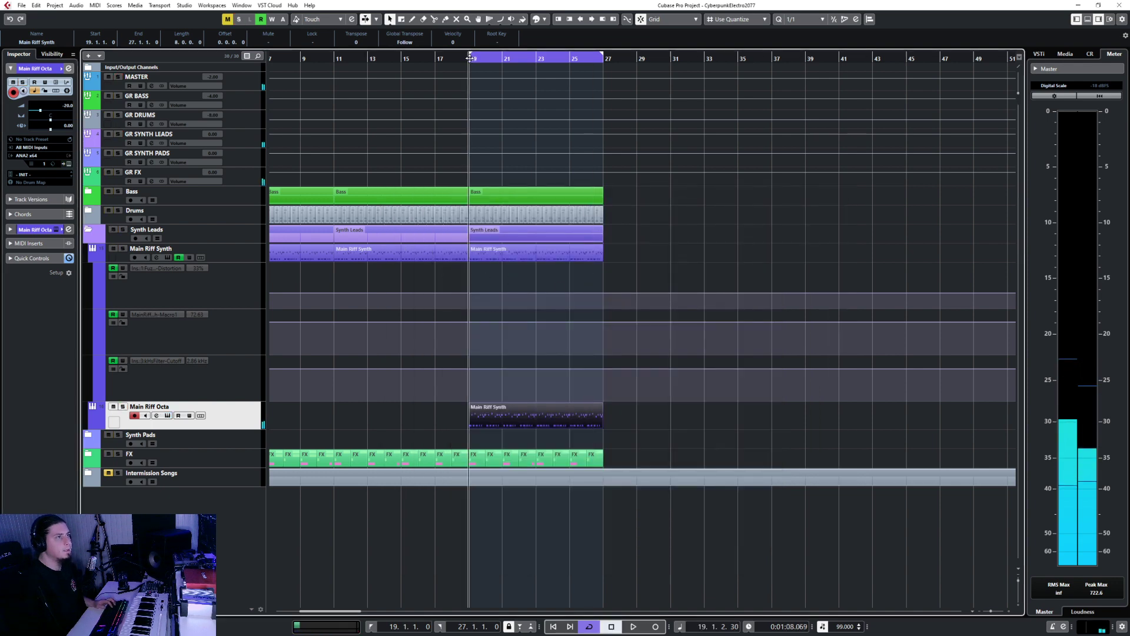
pyautogui.press('space')
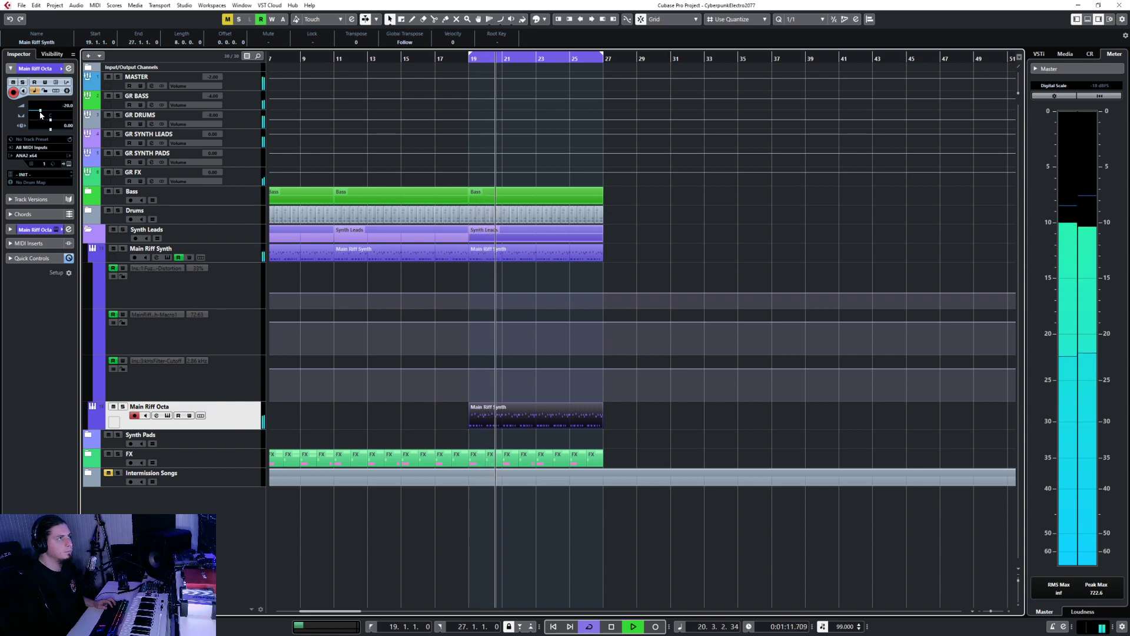
pyautogui.moveTo(40, 112); pyautogui.dragTo(38, 114)
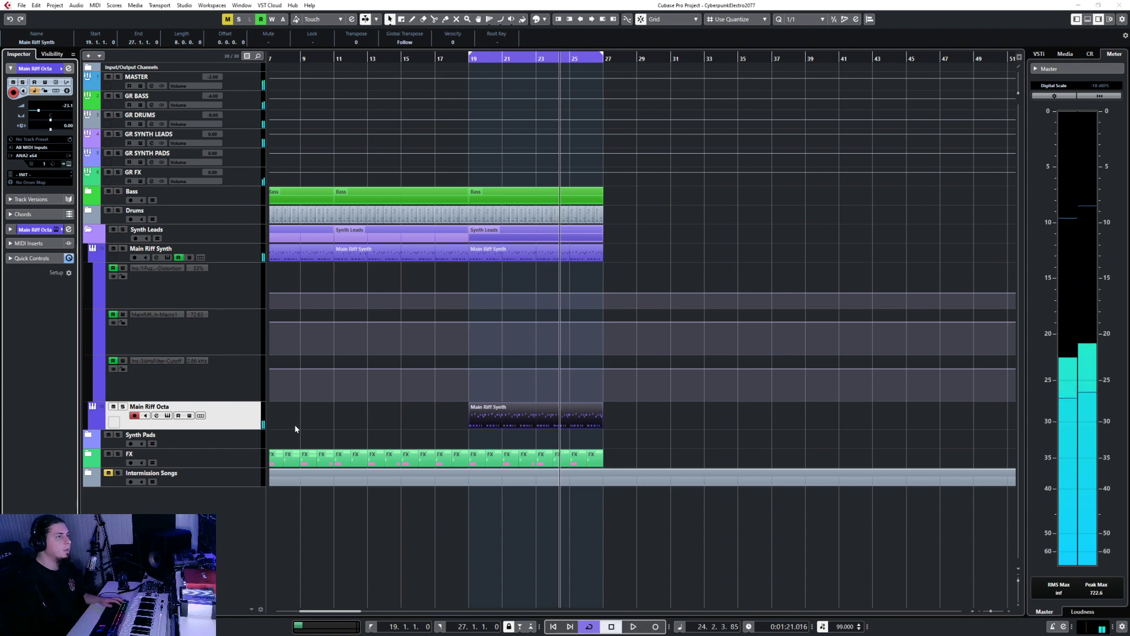
pyautogui.press('F3')
pyautogui.click(828, 115)
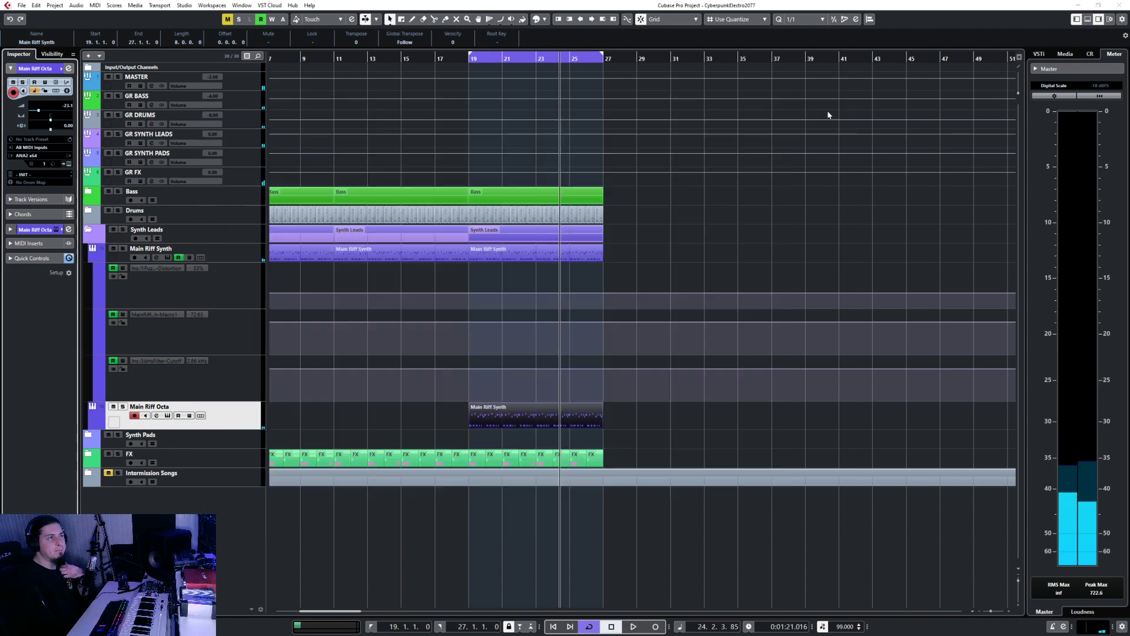
# - Compare the waveforms of Oscillators 1 and 2 in Main Riff Octa's ANA synth and resume loop playback
pyautogui.hotkey('ctrl', 'e')
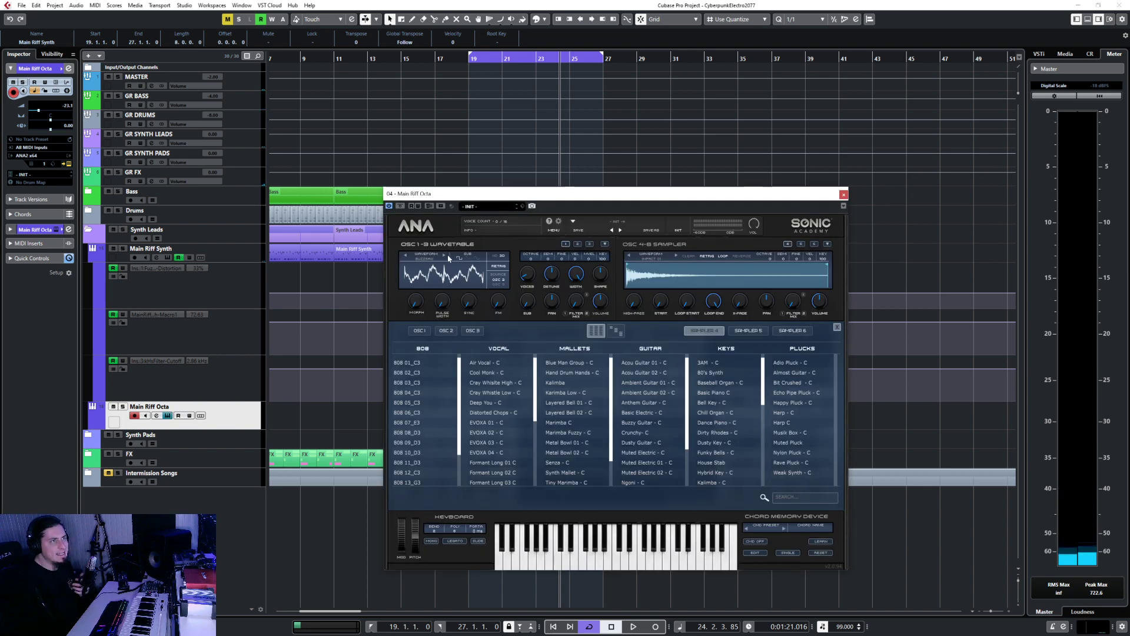
pyautogui.click(578, 244)
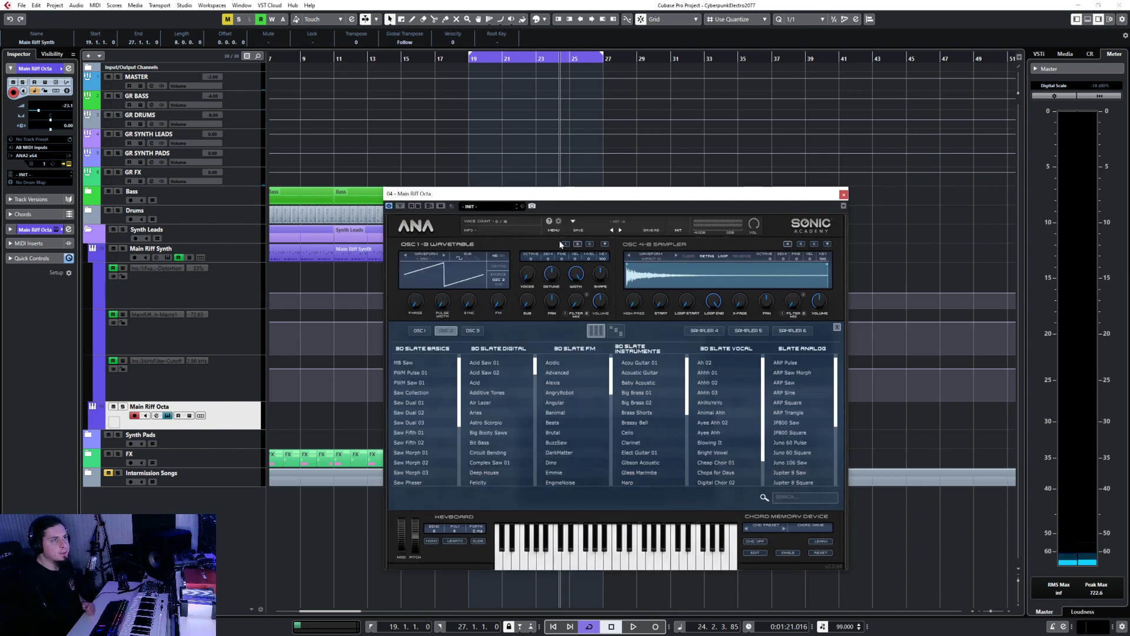
pyautogui.click(565, 244)
pyautogui.click(577, 243)
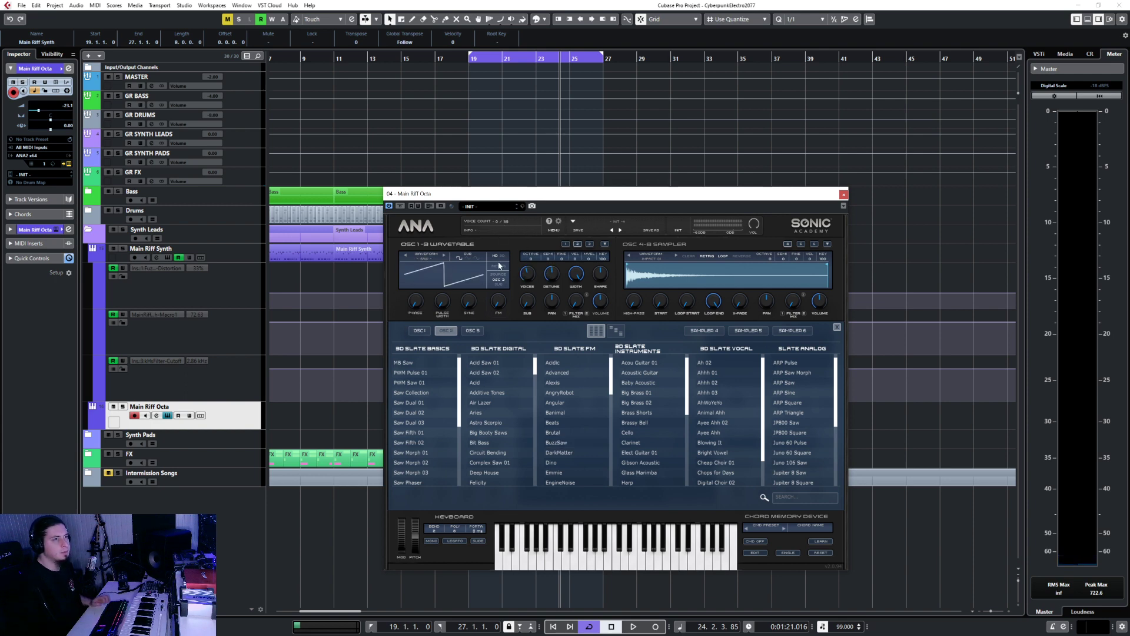
pyautogui.press('space')
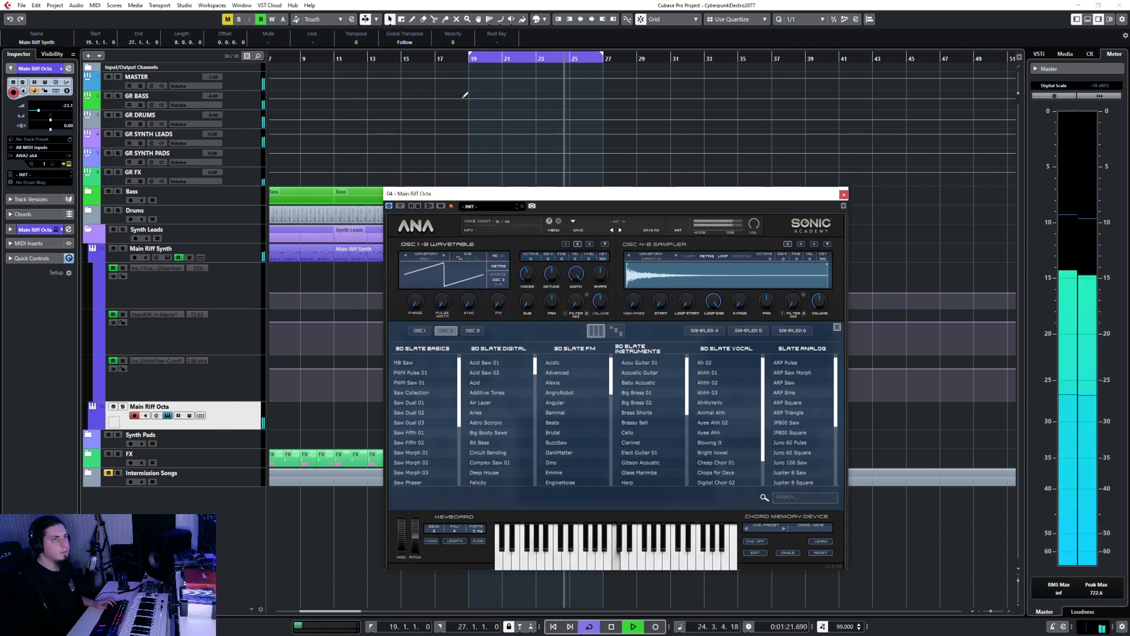
pyautogui.click(844, 195)
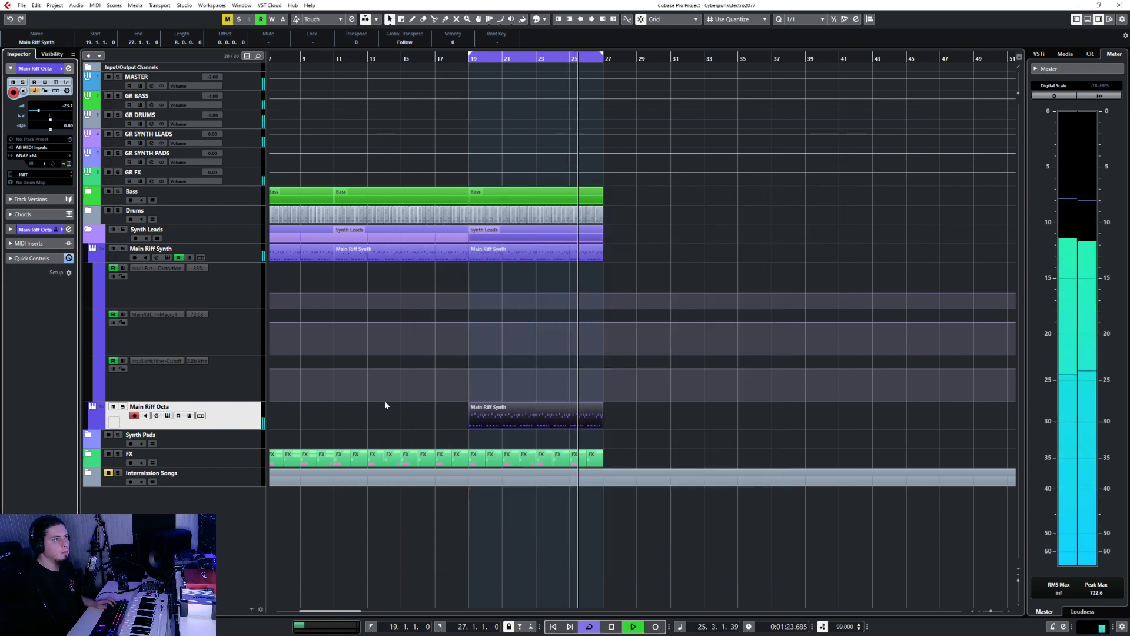
# - Solo Main Riff Octa and lower the cutoff of its kHs Filter insert while the loop plays
pyautogui.press('s')
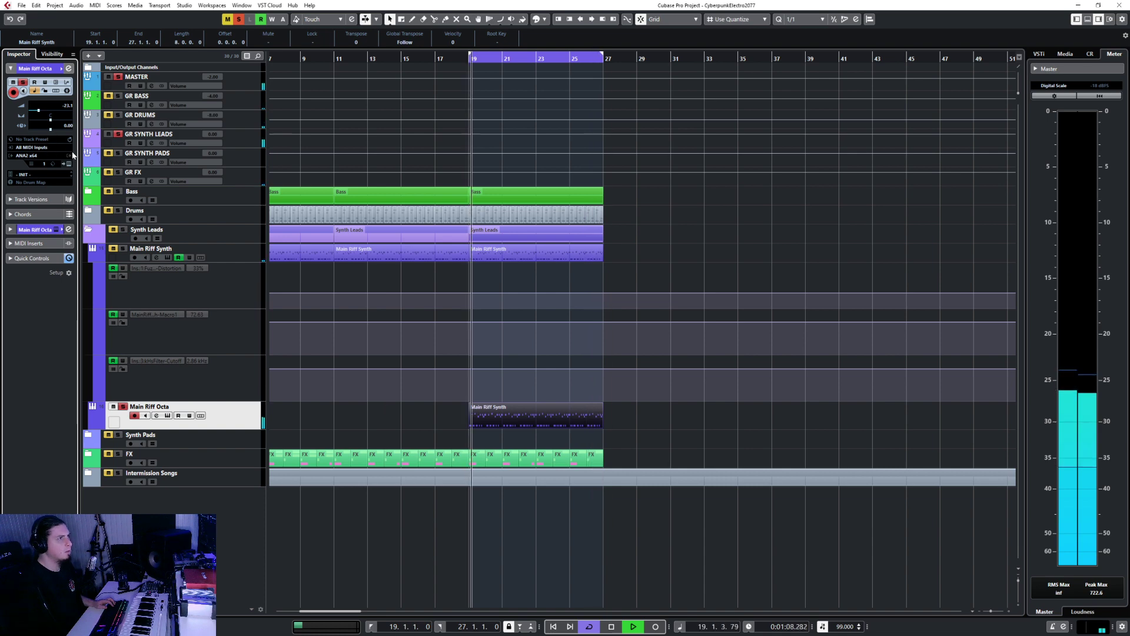
pyautogui.press('F3')
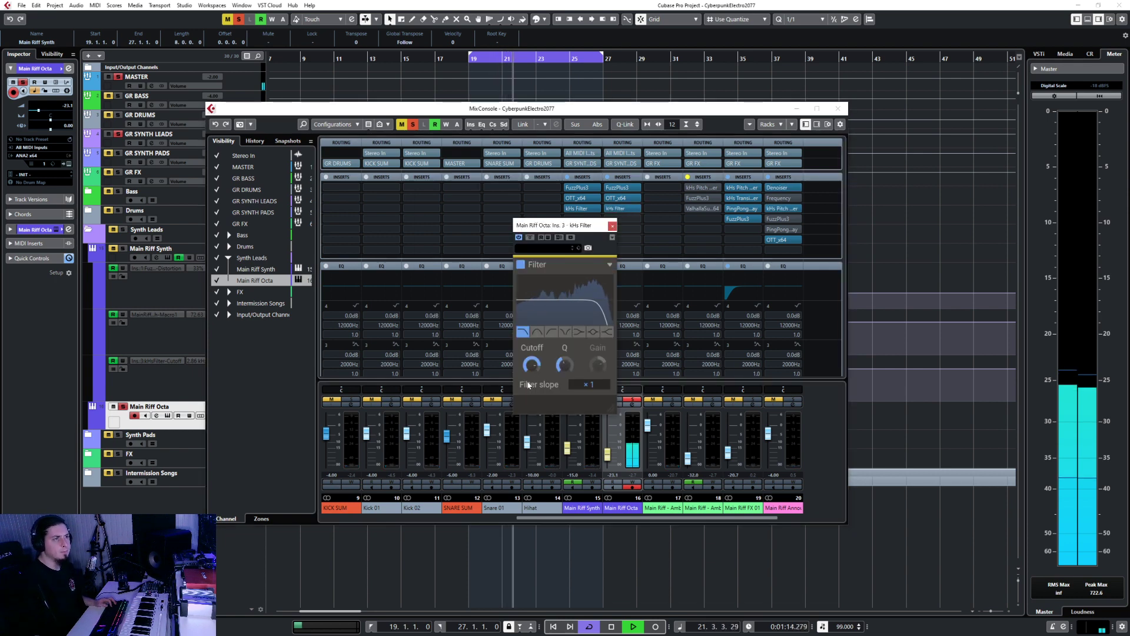
pyautogui.moveTo(531, 365); pyautogui.dragTo(532, 371)
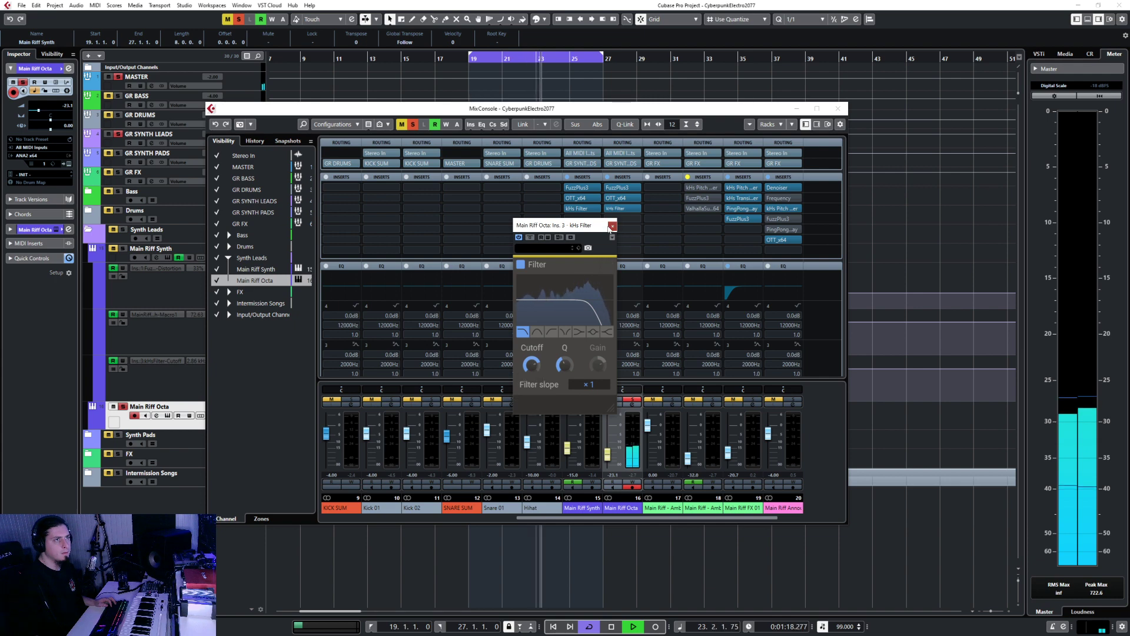
pyautogui.click(613, 226)
pyautogui.click(839, 110)
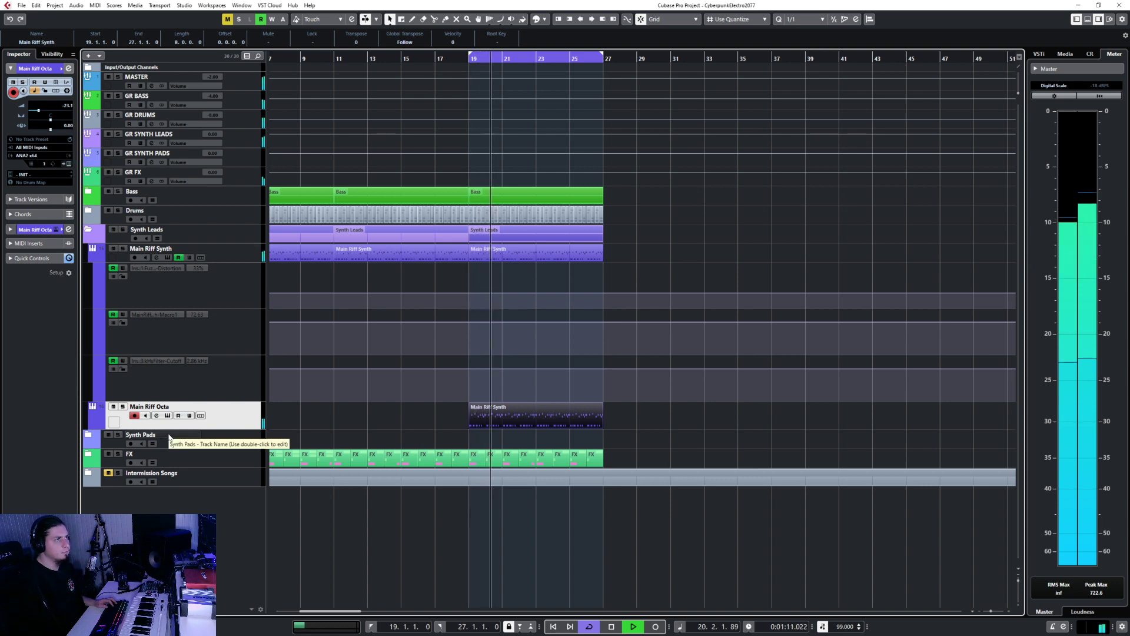
# - Play the full mix from around bar 15 and audition a different octave for Oscillator 1 of Main Riff Octa's ANA synth
pyautogui.click(405, 58)
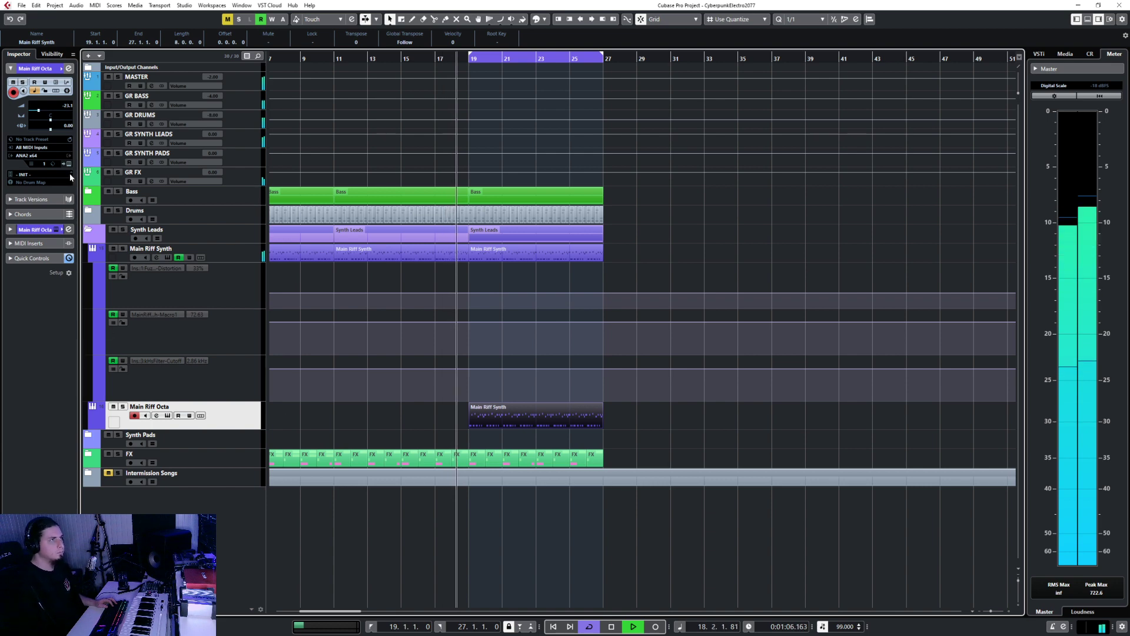
pyautogui.press('e')
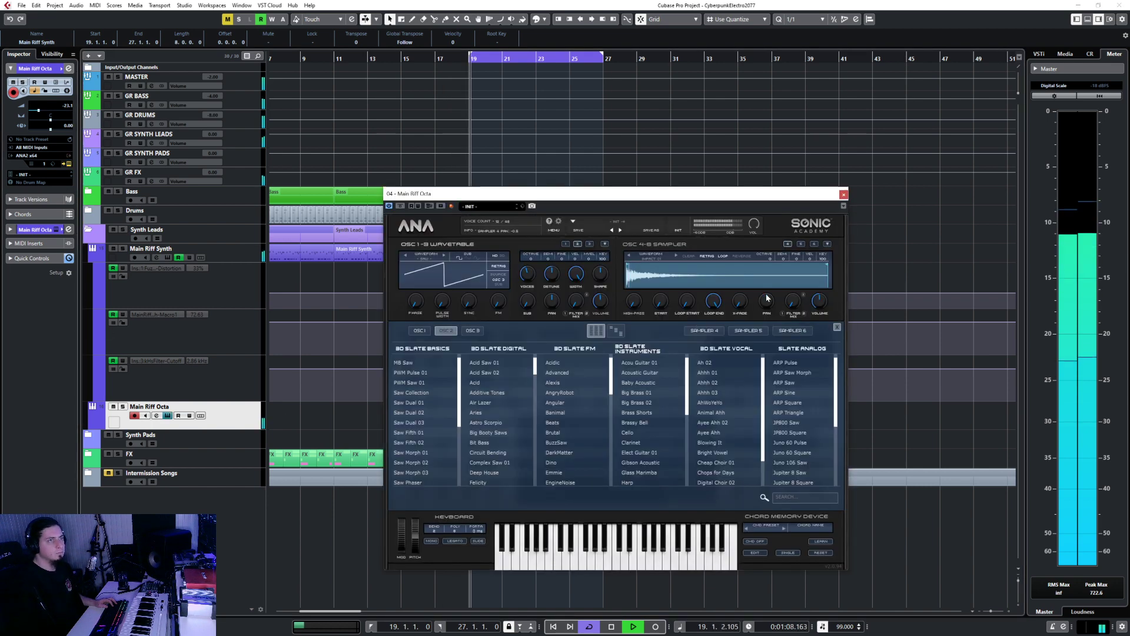
pyautogui.click(566, 245)
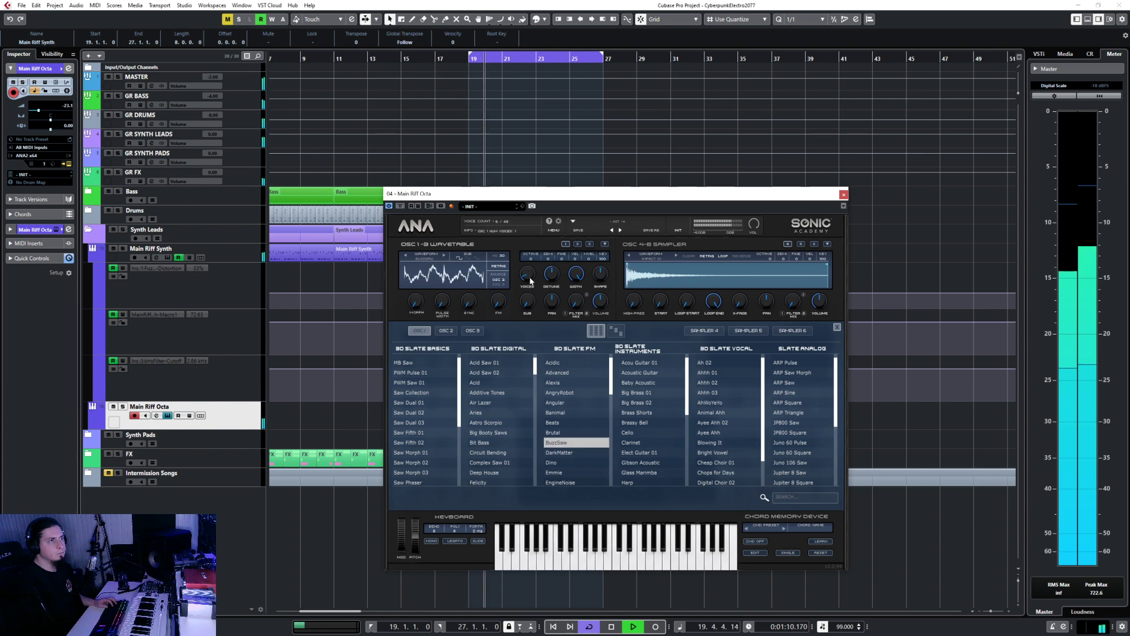
pyautogui.moveTo(531, 257); pyautogui.dragTo(531, 271)
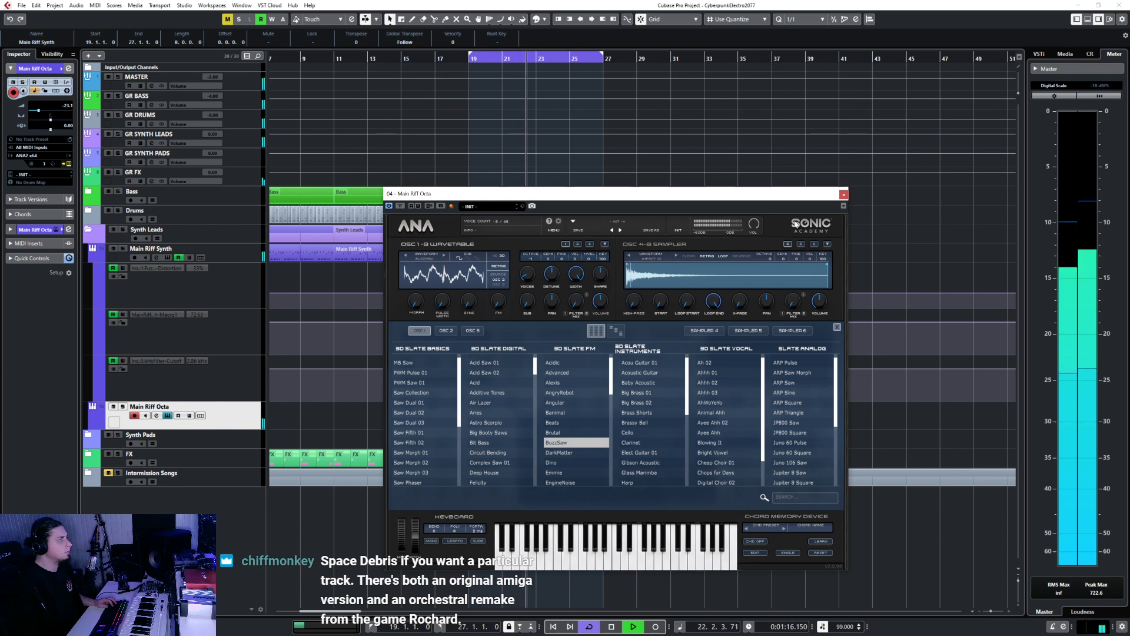
pyautogui.click(844, 194)
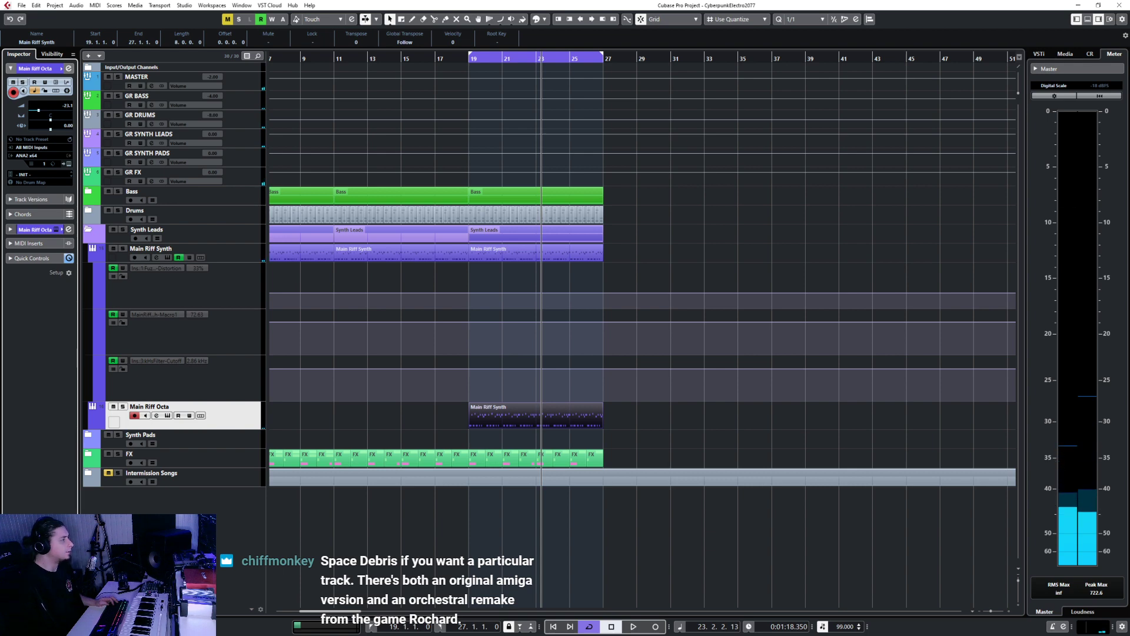
pyautogui.hotkey('alt', 'Tab')
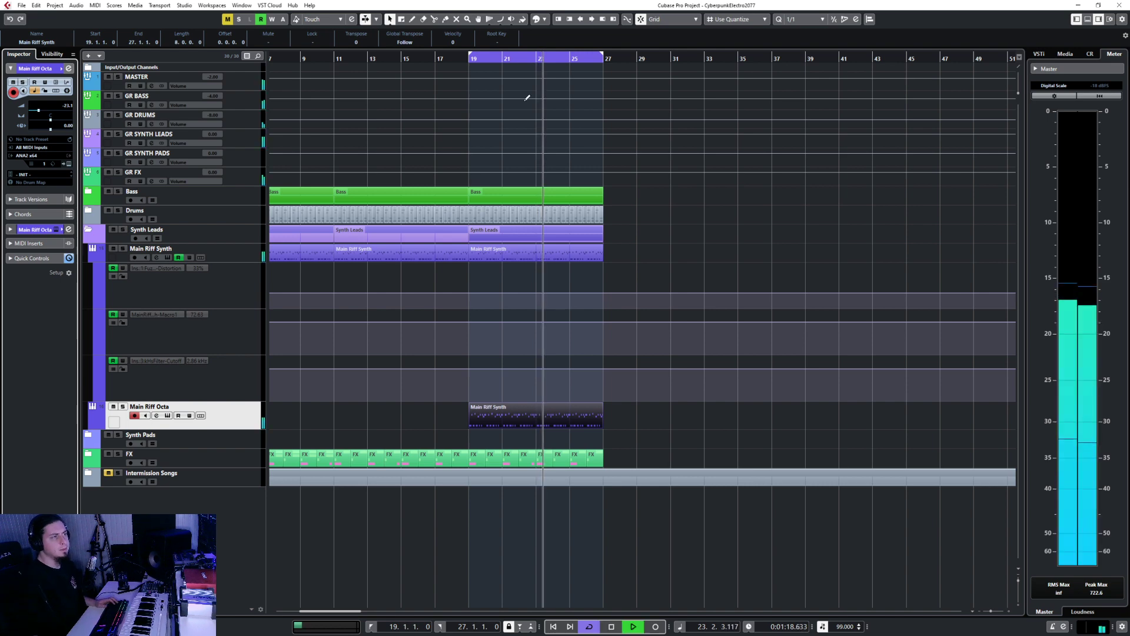
pyautogui.press('space')
pyautogui.rightClick(241, 416)
pyautogui.moveTo(329, 421)
pyautogui.click(421, 431)
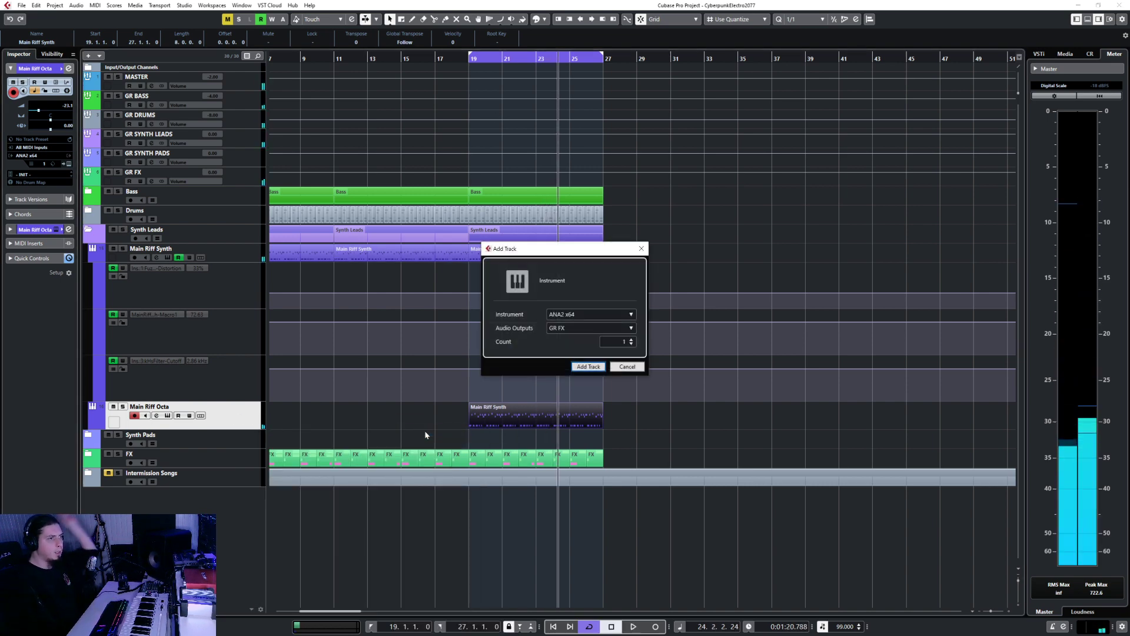
pyautogui.click(567, 328)
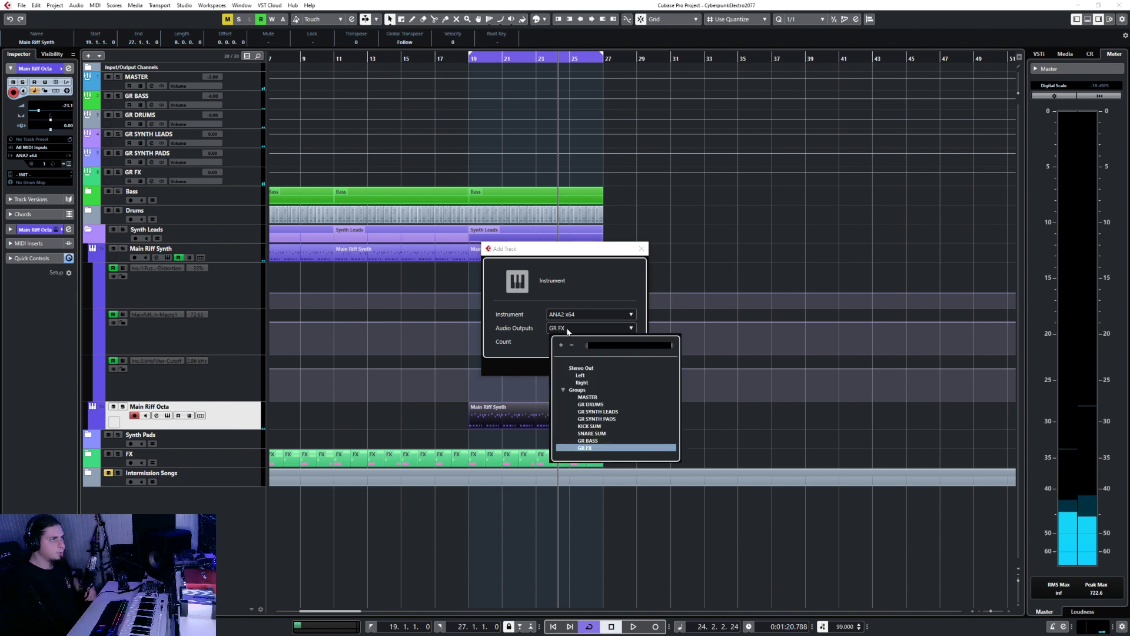
pyautogui.click(260, 328)
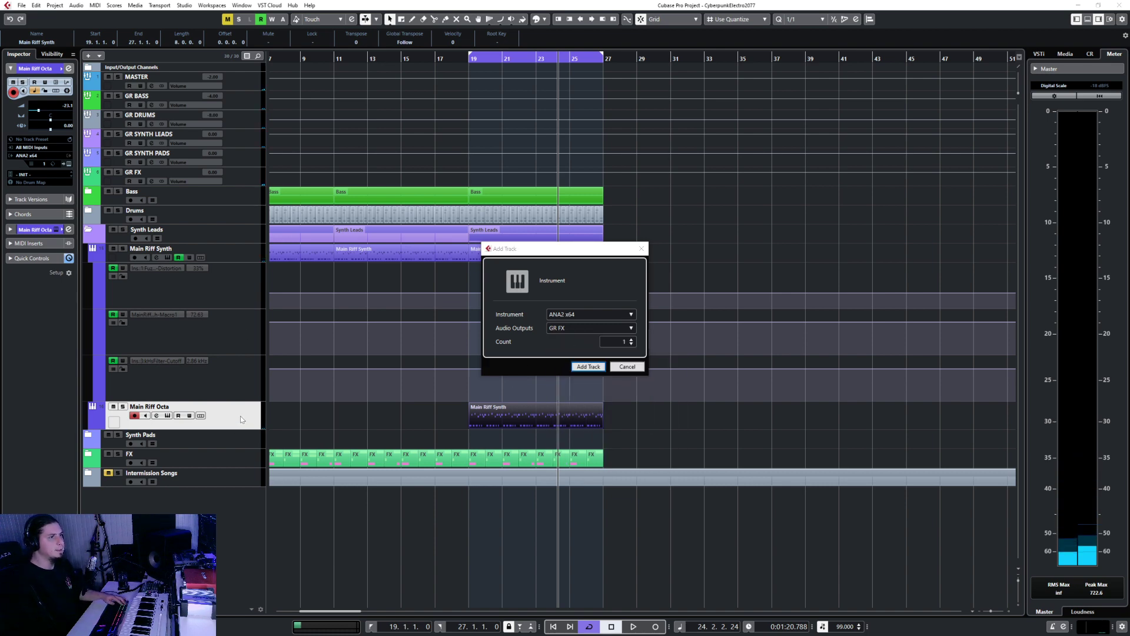
pyautogui.click(625, 366)
pyautogui.press('F3')
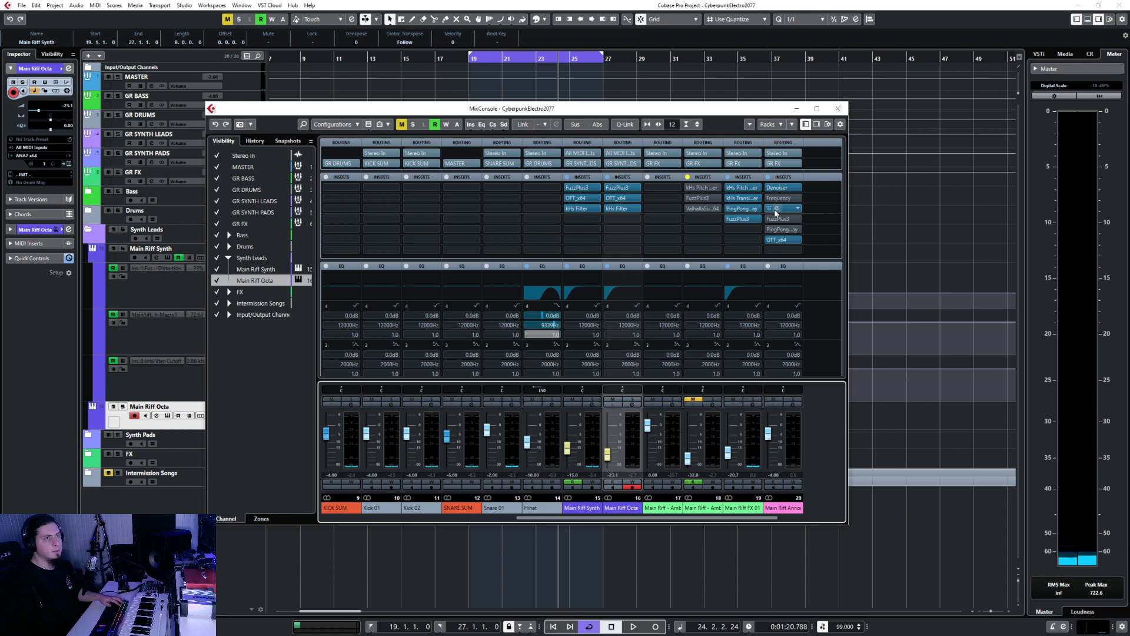
pyautogui.click(837, 108)
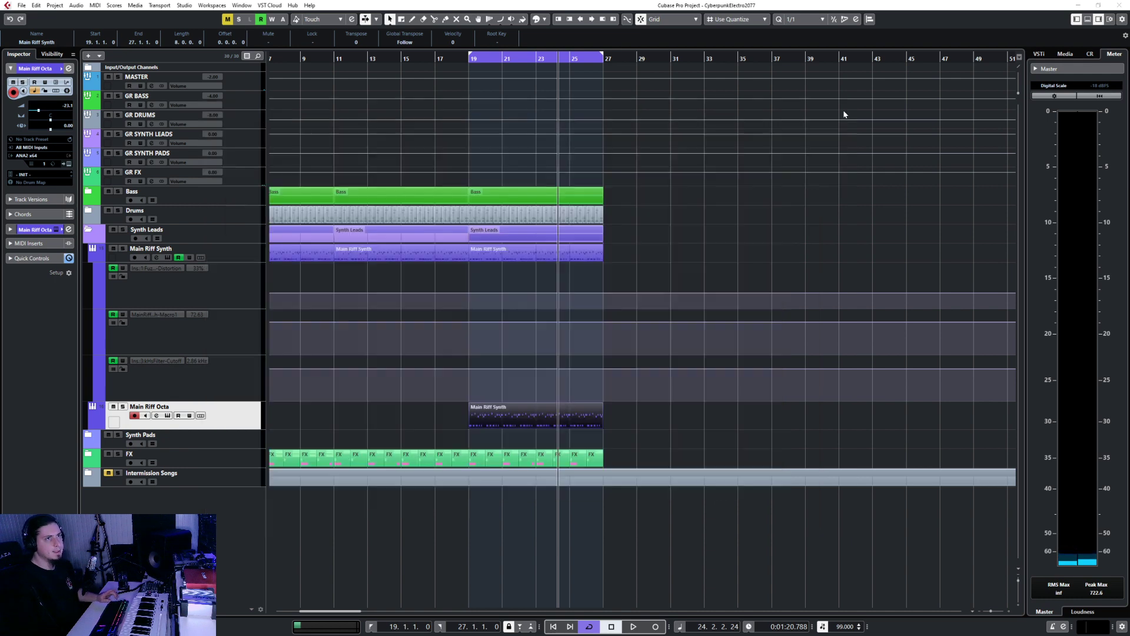
# - Add one ANA2 x64 instrument track below Main Riff Octa and choose its audio output
pyautogui.rightClick(254, 409)
pyautogui.moveTo(276, 414)
pyautogui.click(443, 423)
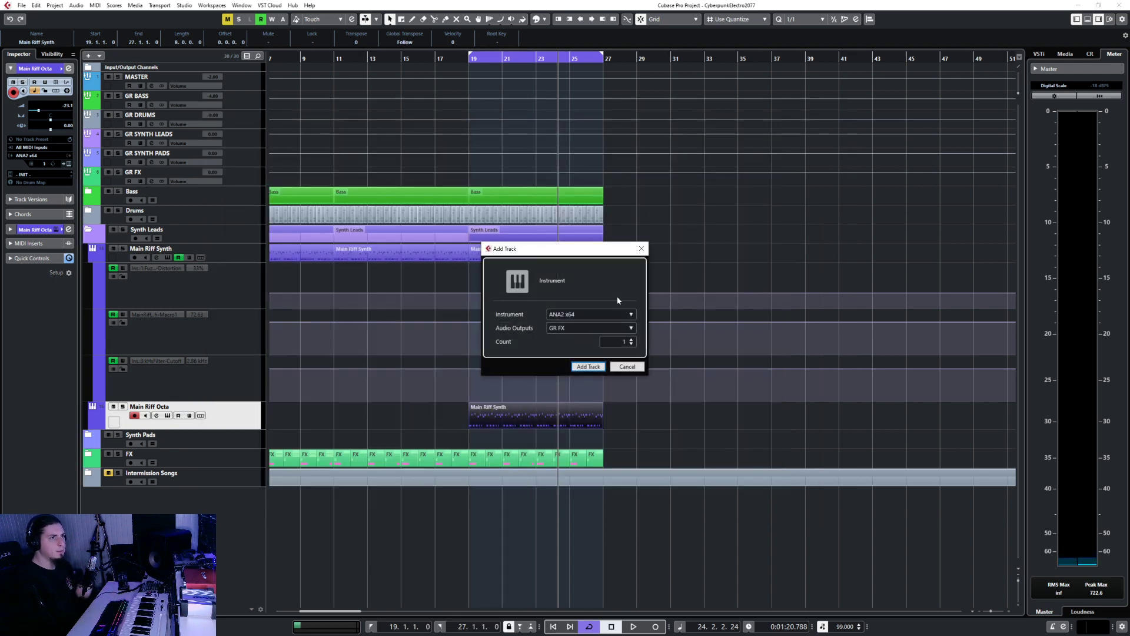
pyautogui.click(583, 316)
pyautogui.click(548, 401)
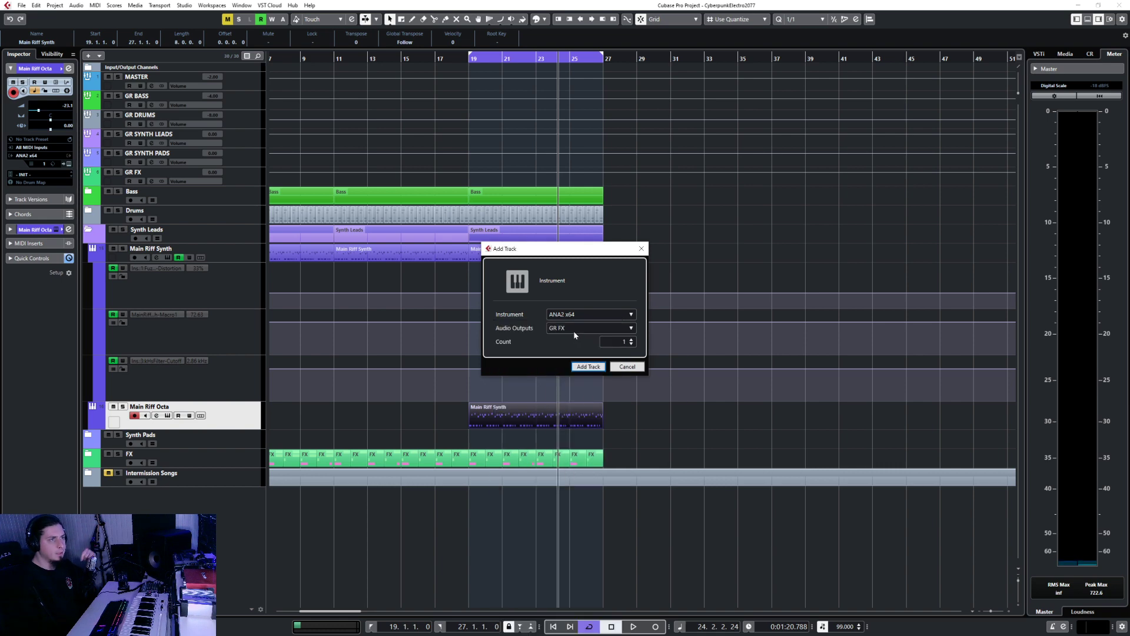
pyautogui.click(573, 329)
pyautogui.click(598, 412)
pyautogui.click(588, 368)
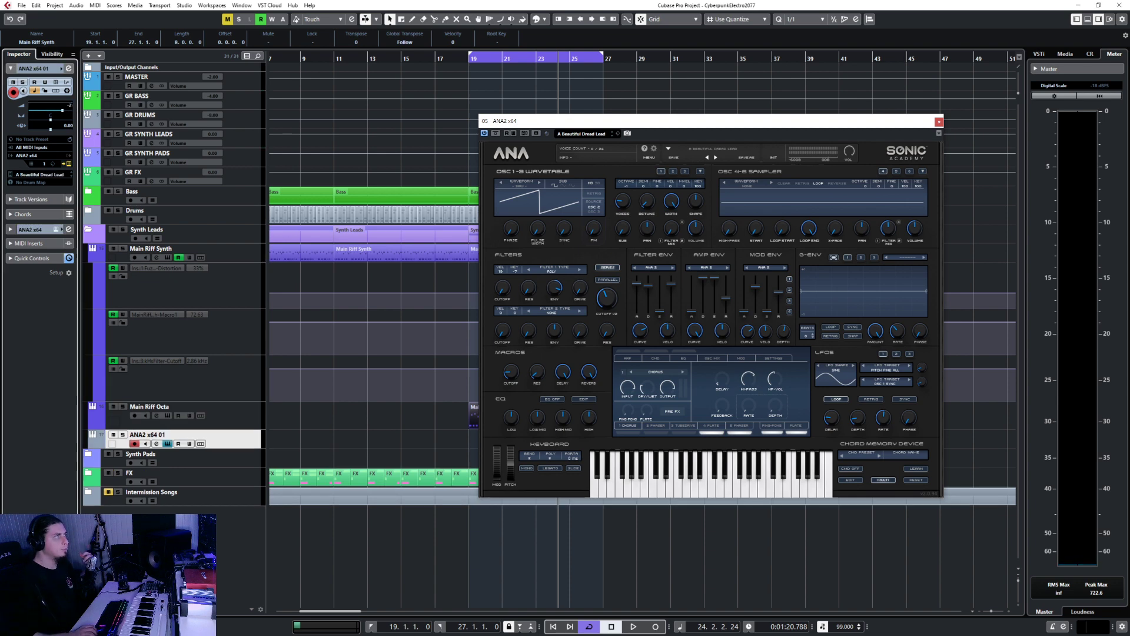
# - Set the new ANA2 track's volume to -20.0 dB, colour the track light purple and close its synth window
pyautogui.click(101, 444)
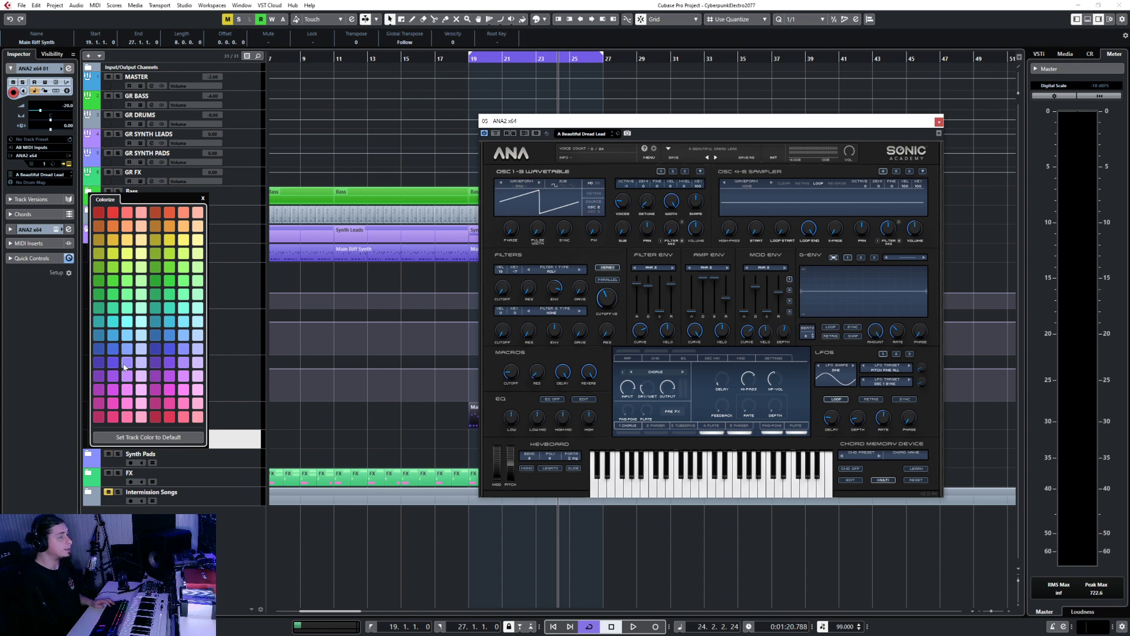
pyautogui.click(238, 446)
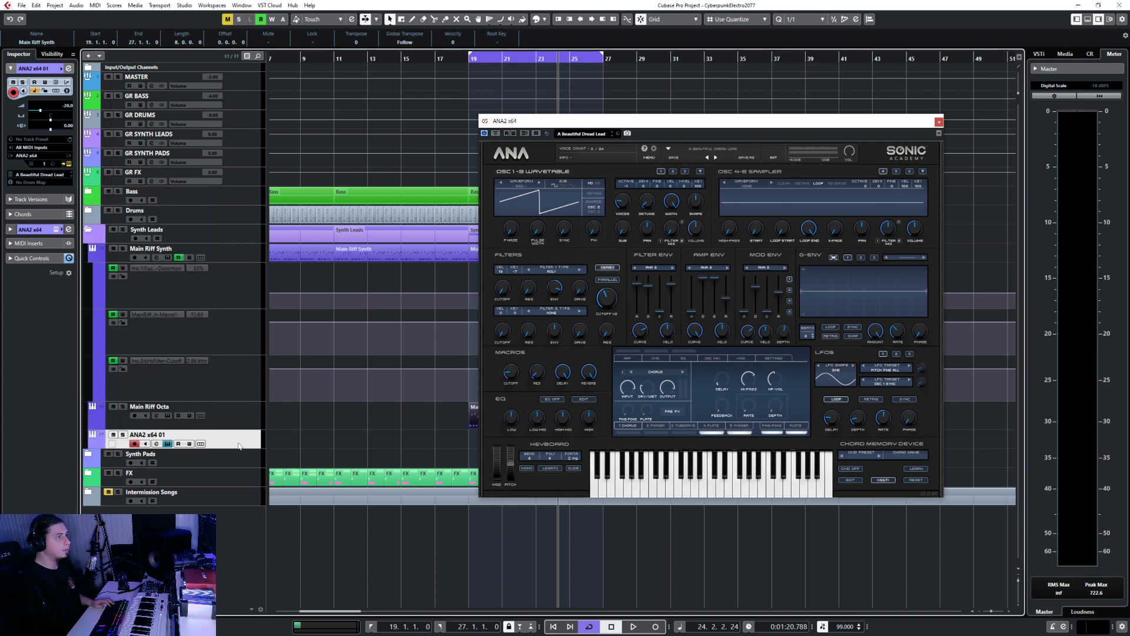
pyautogui.click(939, 122)
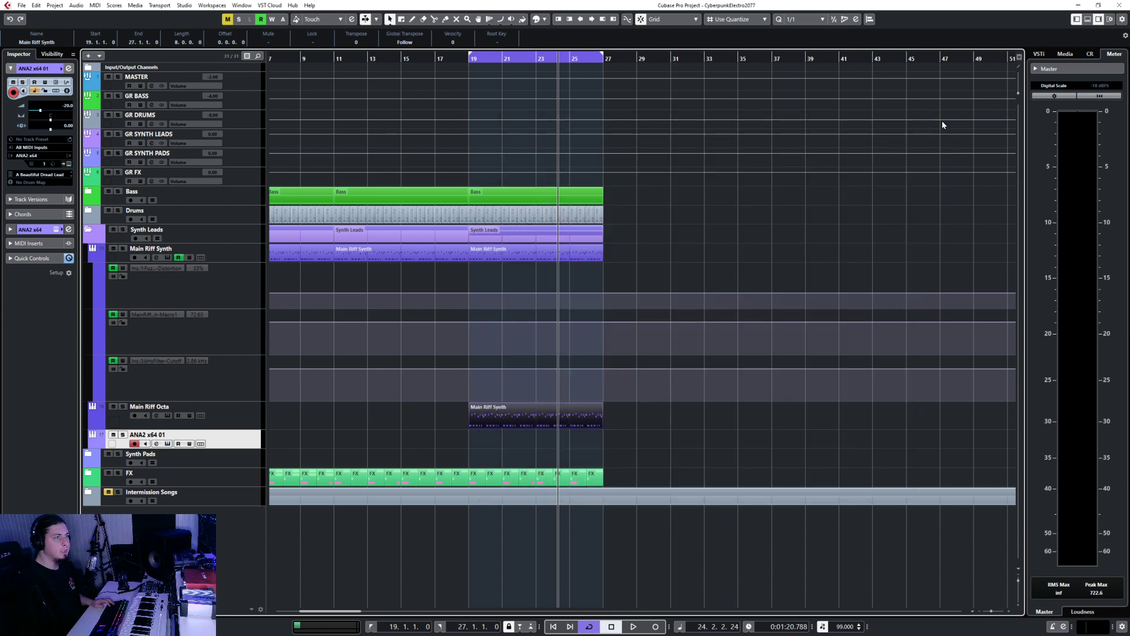
# - Draw an empty MIDI part on the ANA2 x64 01 track from bar 19 to bar 27
pyautogui.click(176, 480)
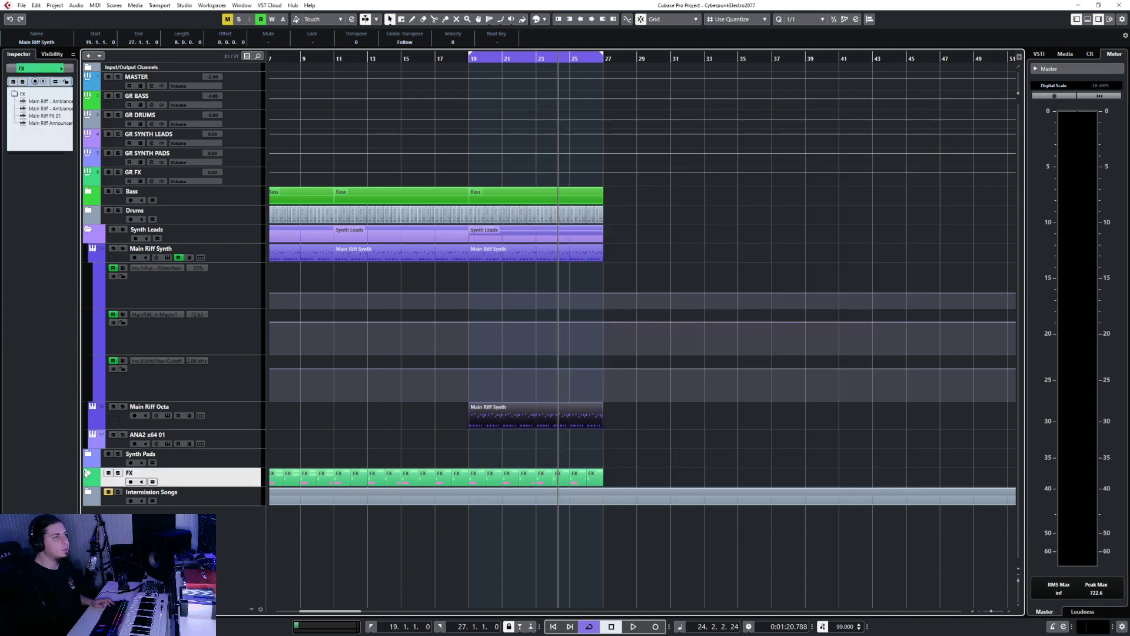
pyautogui.click(87, 473)
pyautogui.click(87, 474)
pyautogui.rightClick(551, 439)
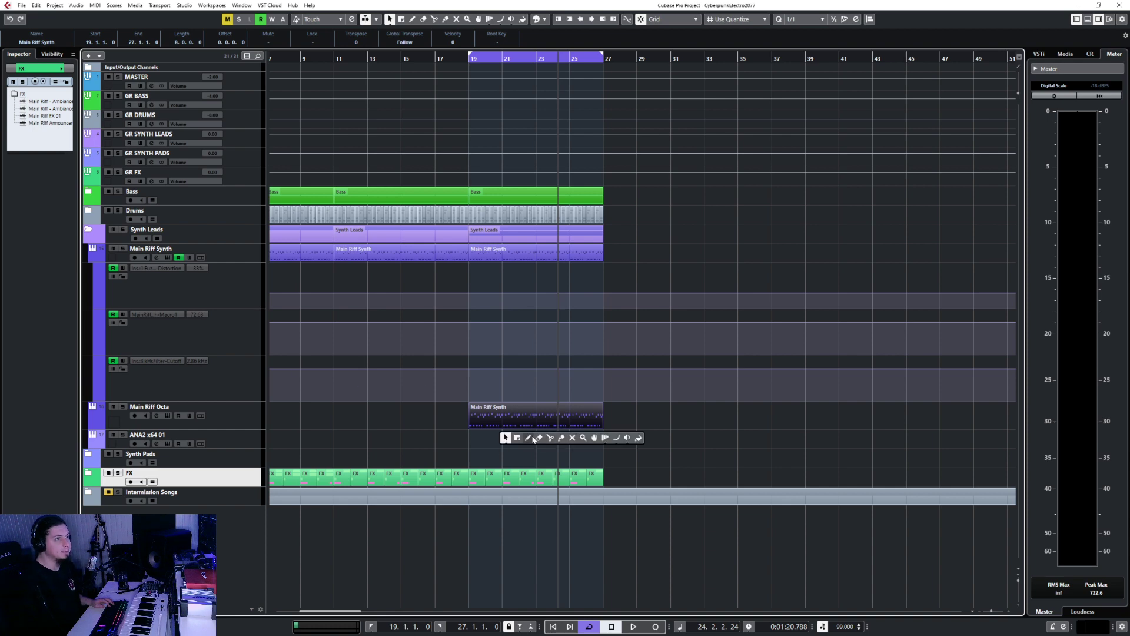
pyautogui.click(528, 438)
pyautogui.moveTo(469, 440); pyautogui.dragTo(602, 440)
pyautogui.rightClick(600, 439)
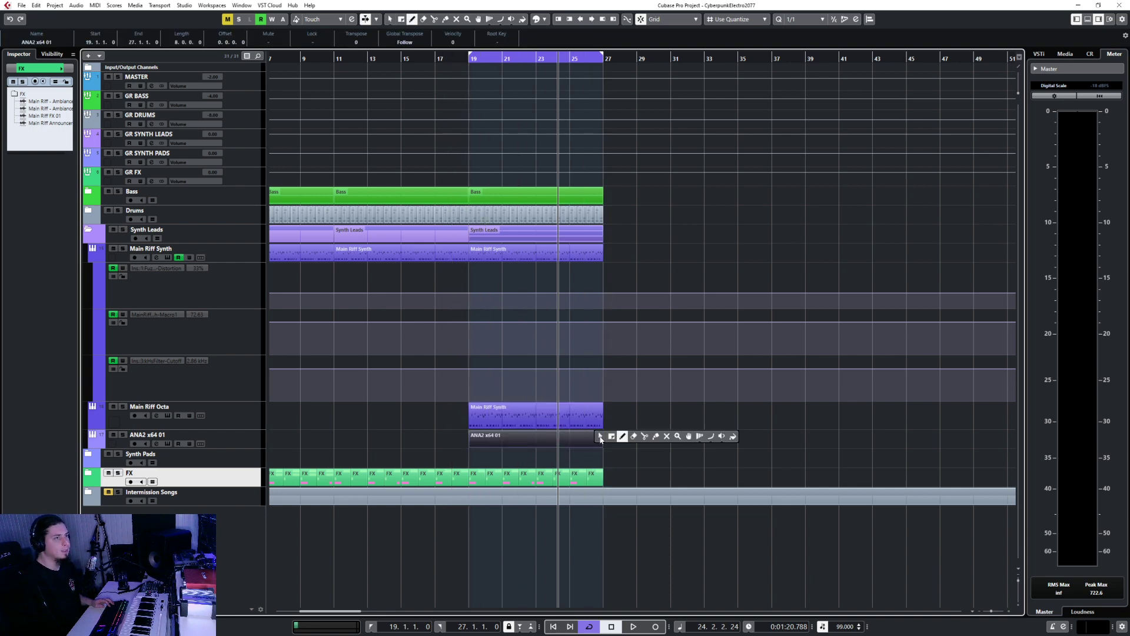
pyautogui.click(601, 436)
# - Open the new ANA2 part for note editing and set the quantize value to 1/16
pyautogui.doubleClick(562, 441)
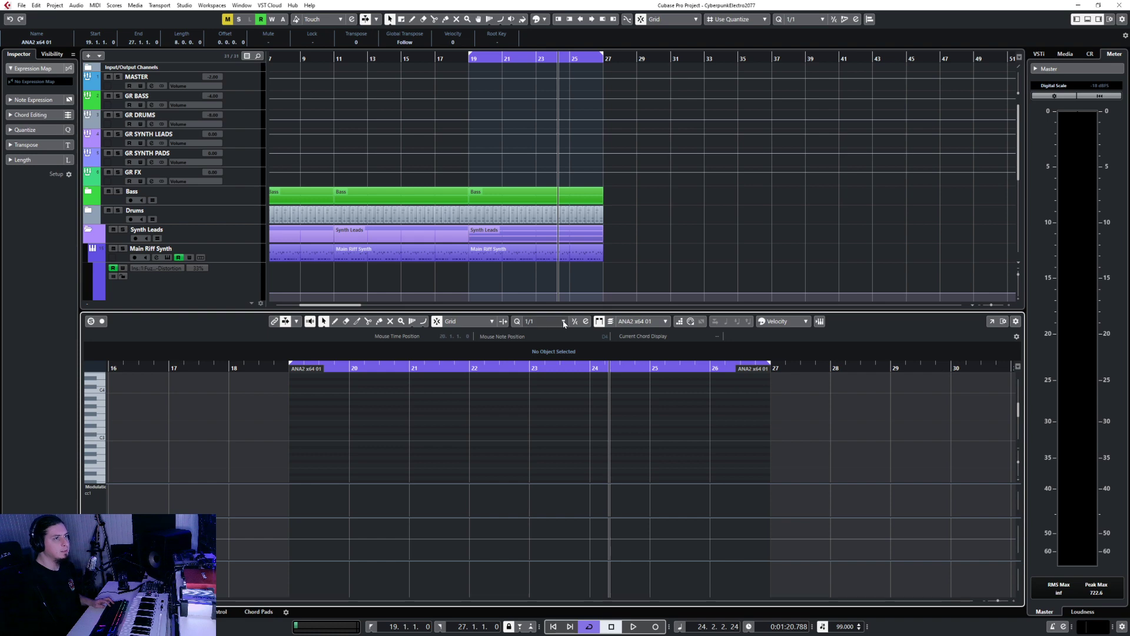
pyautogui.click(563, 322)
pyautogui.click(565, 375)
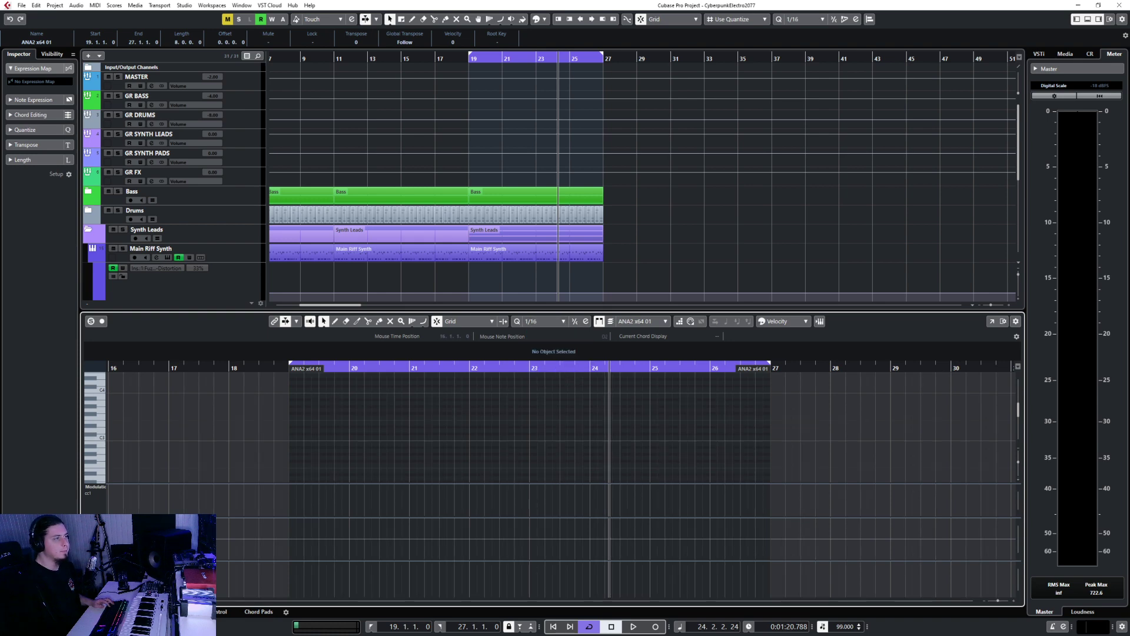
pyautogui.hotkey('ctrl', 'alt', 'e')
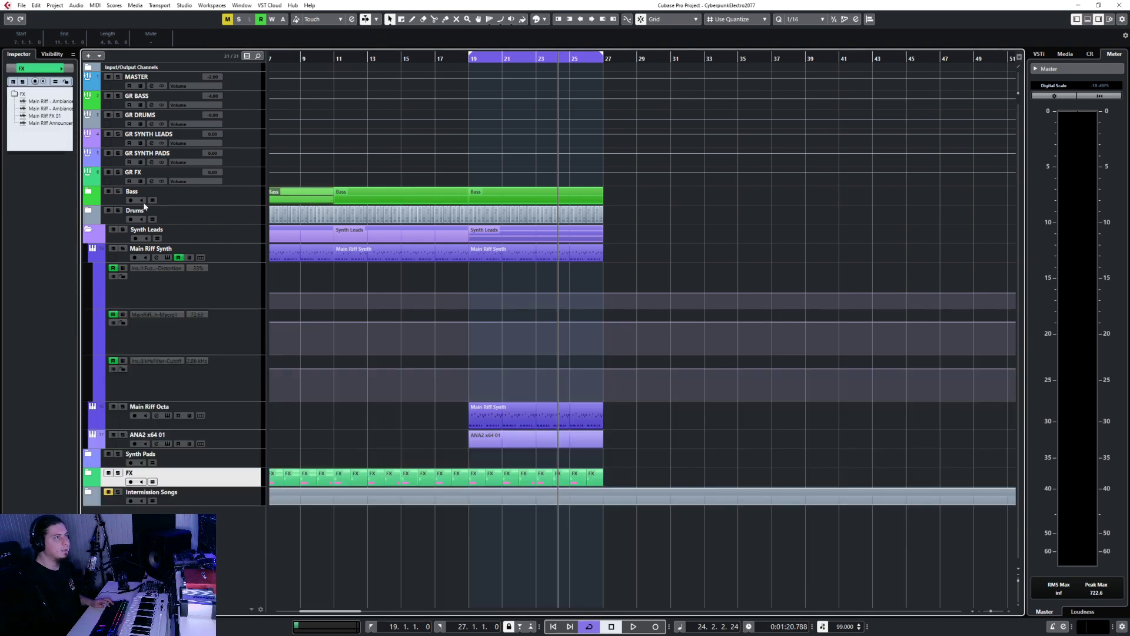
# - Expand the Bass folder and copy all notes from the Main Bass part that starts at bar 7
pyautogui.click(92, 196)
pyautogui.doubleClick(322, 220)
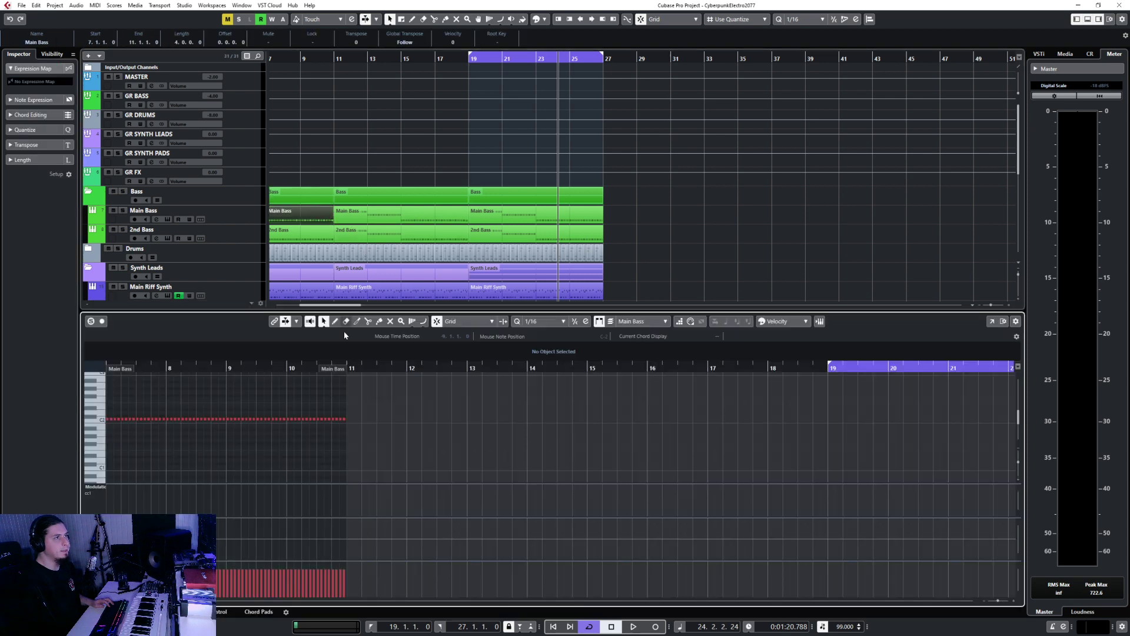
pyautogui.hscroll(-5, 329, 441)
pyautogui.hotkey('ctrl', 'a')
pyautogui.hotkey('ctrl', 'e')
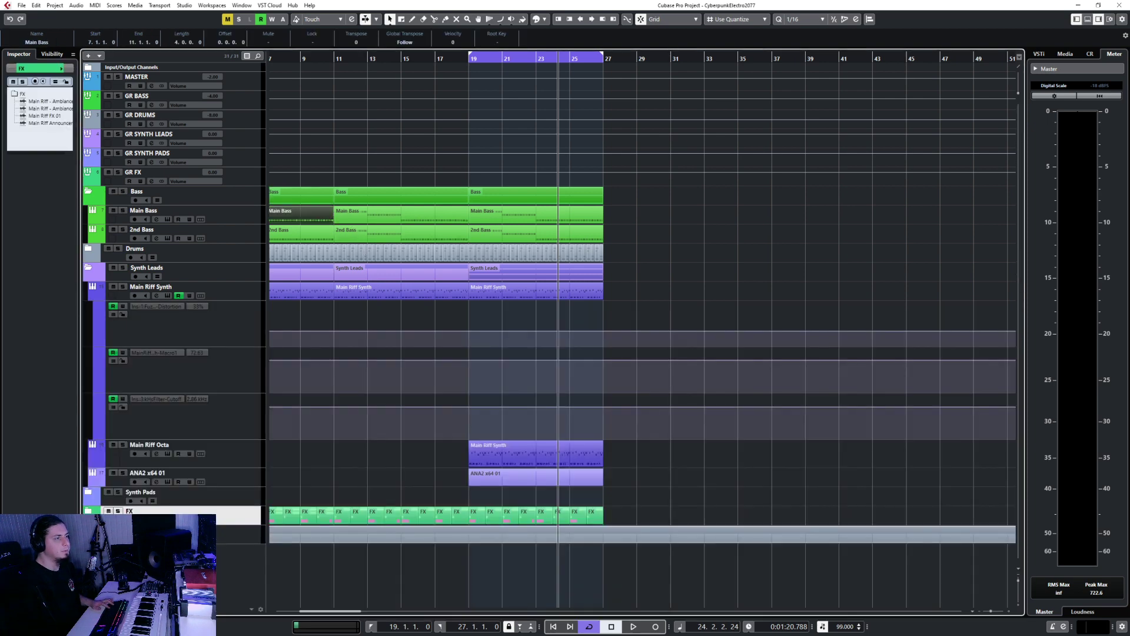
# - Set the quantize value to 1/1 and paste the copied bass notes at bar 19 of the ANA2 part
pyautogui.doubleClick(532, 478)
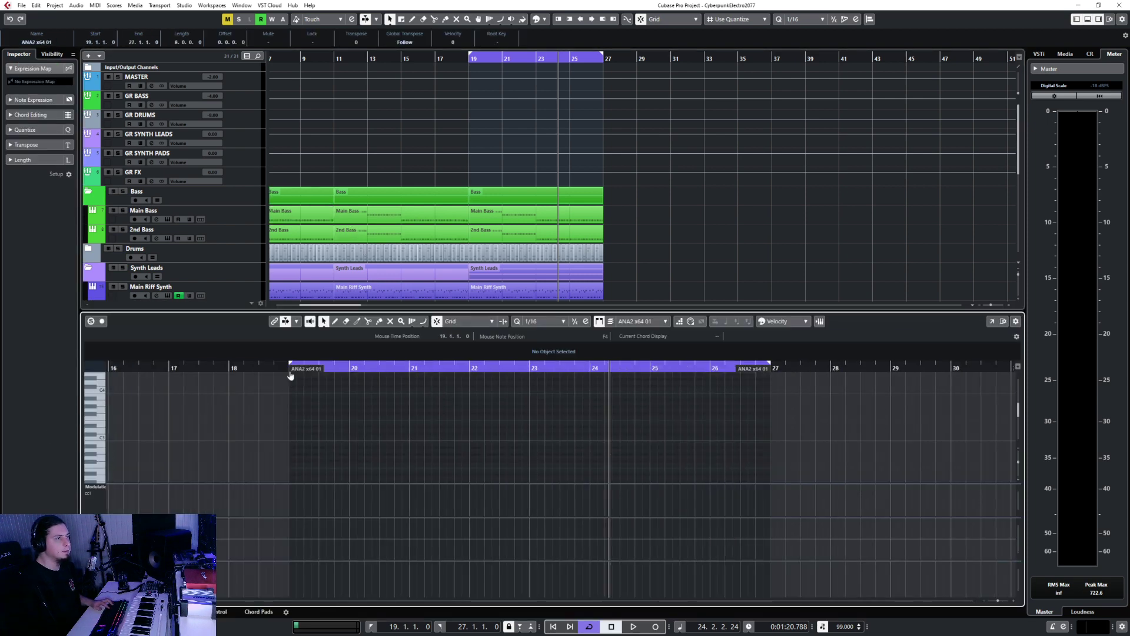
pyautogui.click(290, 375)
pyautogui.hotkey('ctrl', 'a')
pyautogui.press('Delete')
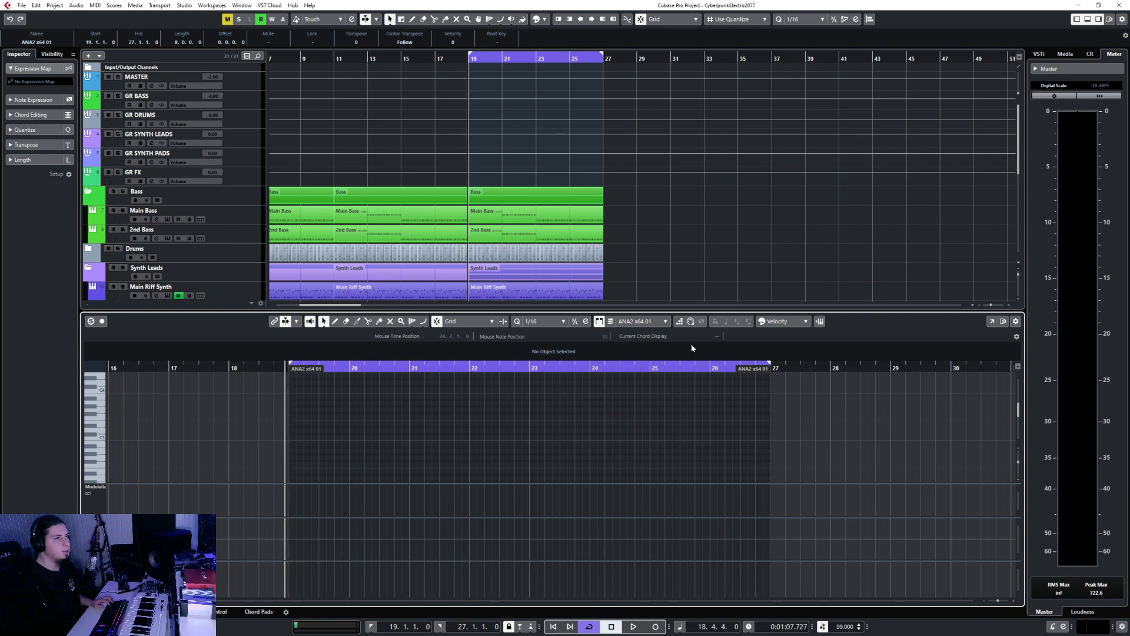
pyautogui.click(541, 321)
pyautogui.click(542, 333)
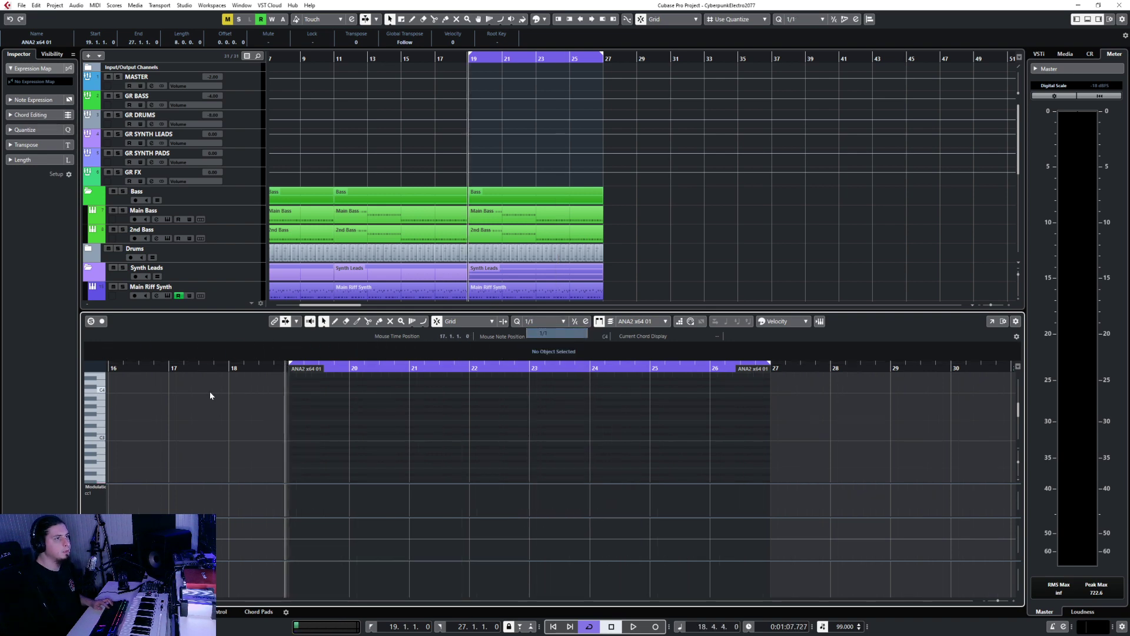
pyautogui.click(290, 370)
pyautogui.hotkey('ctrl', 'z')
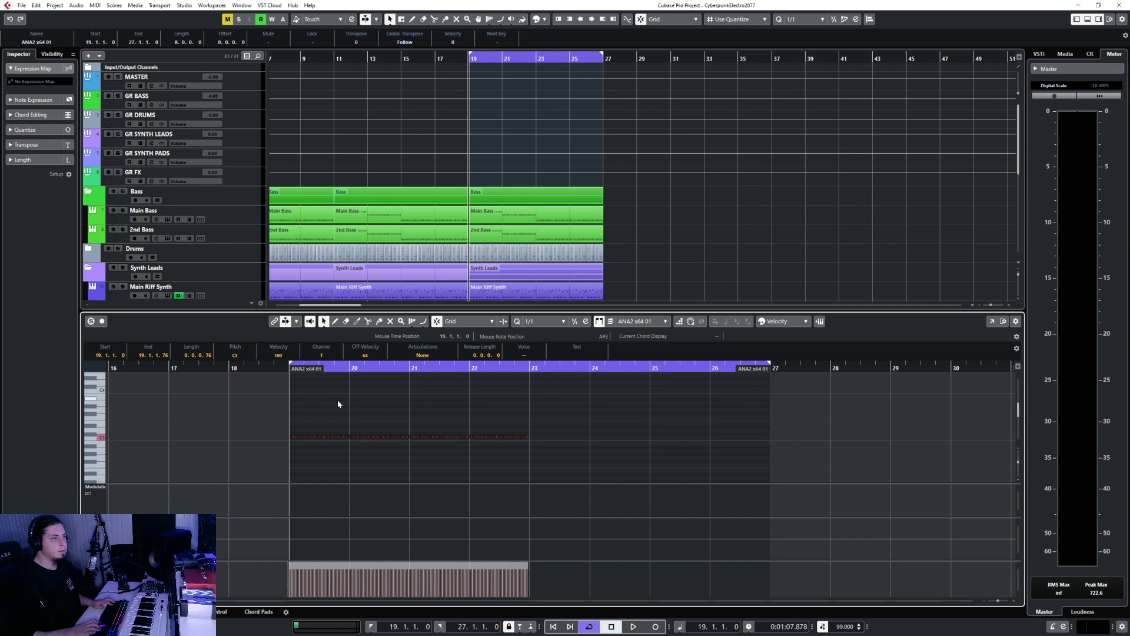
# - Transpose the pasted notes up to C6 and paste another copy of them at bar 23
pyautogui.hotkey('shift', 'Up')
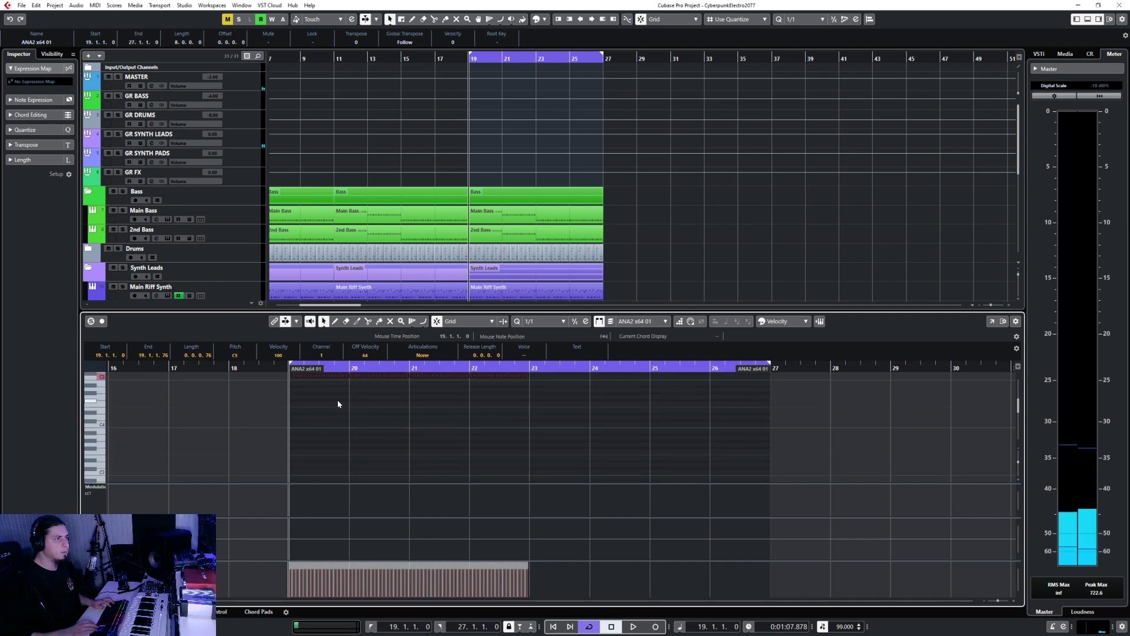
pyautogui.hotkey('shift', 'Up')
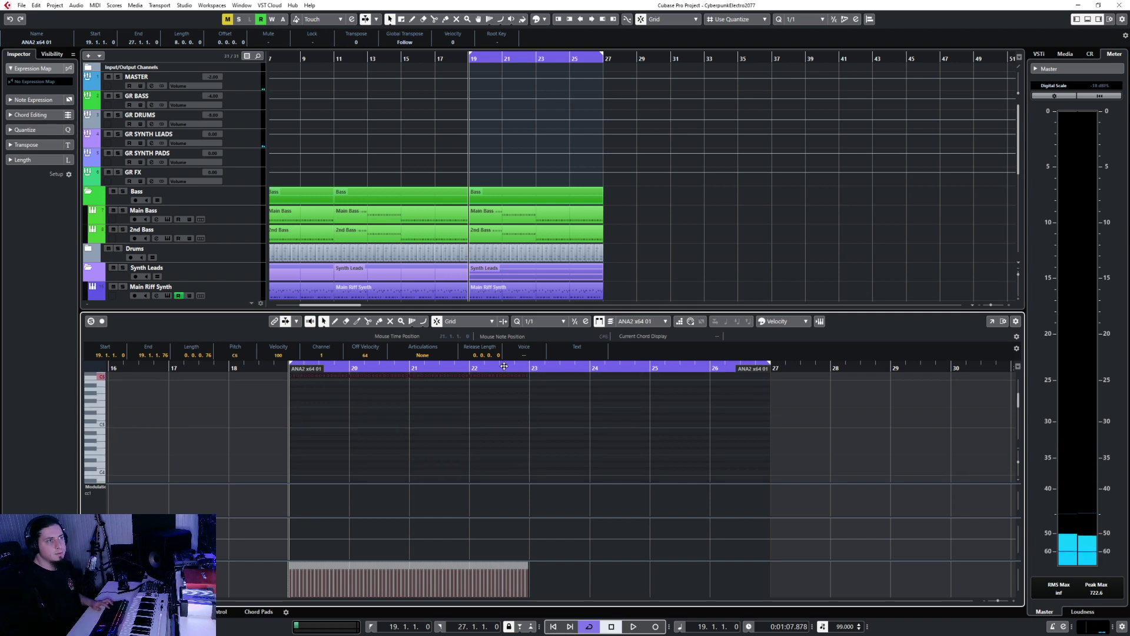
pyautogui.click(531, 367)
pyautogui.hotkey('ctrl', 'v')
pyautogui.click(290, 367)
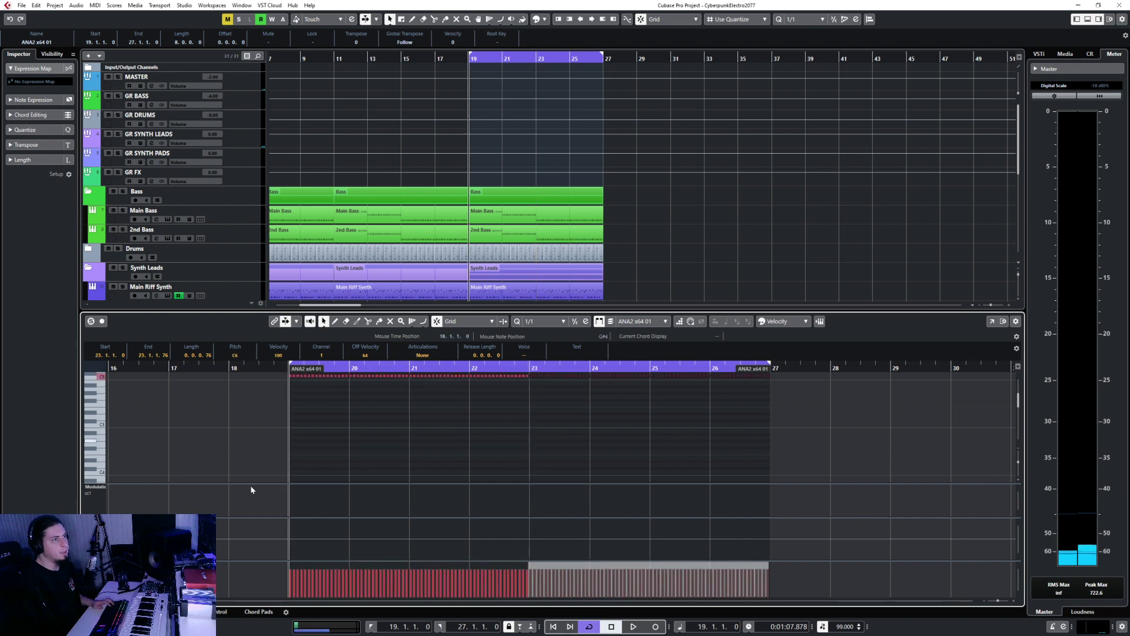
# - Rename the ANA2 track as Main Riff Pluck and load the Verbal Pluck preset from ANA's Plucks category
pyautogui.hotkey('ctrl', 'alt', 'e')
pyautogui.click(233, 473)
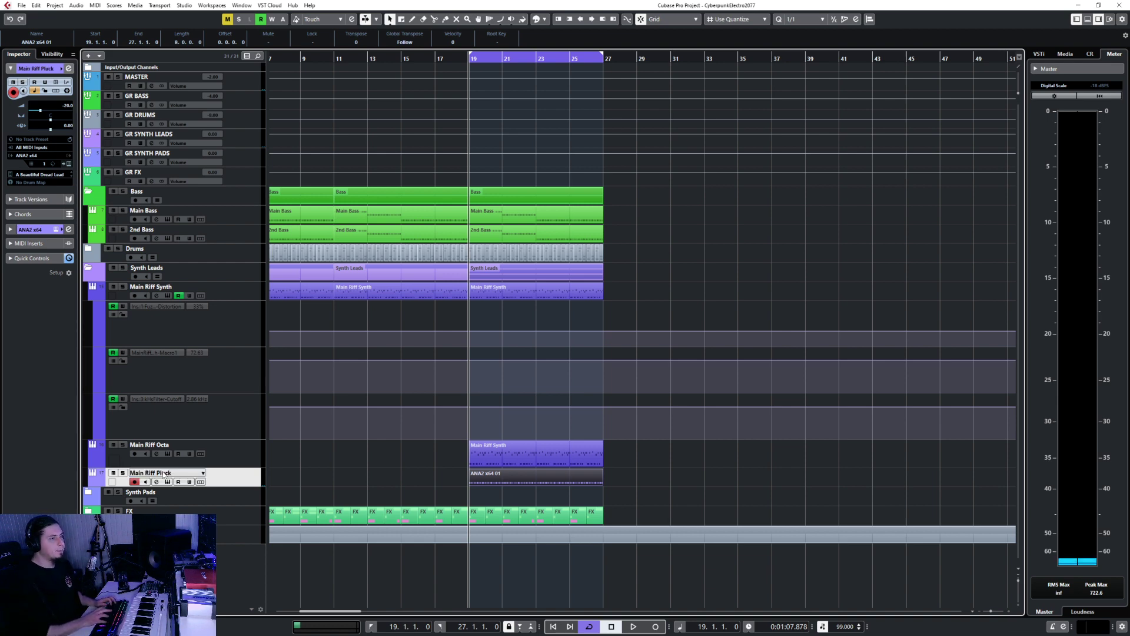
pyautogui.click(69, 165)
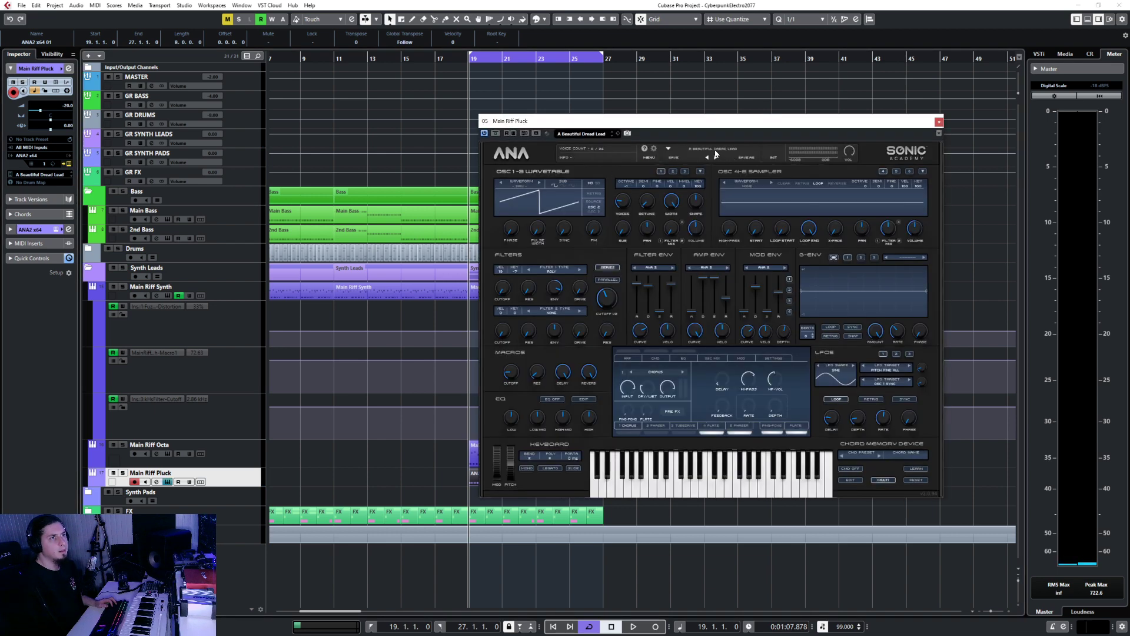
pyautogui.click(715, 151)
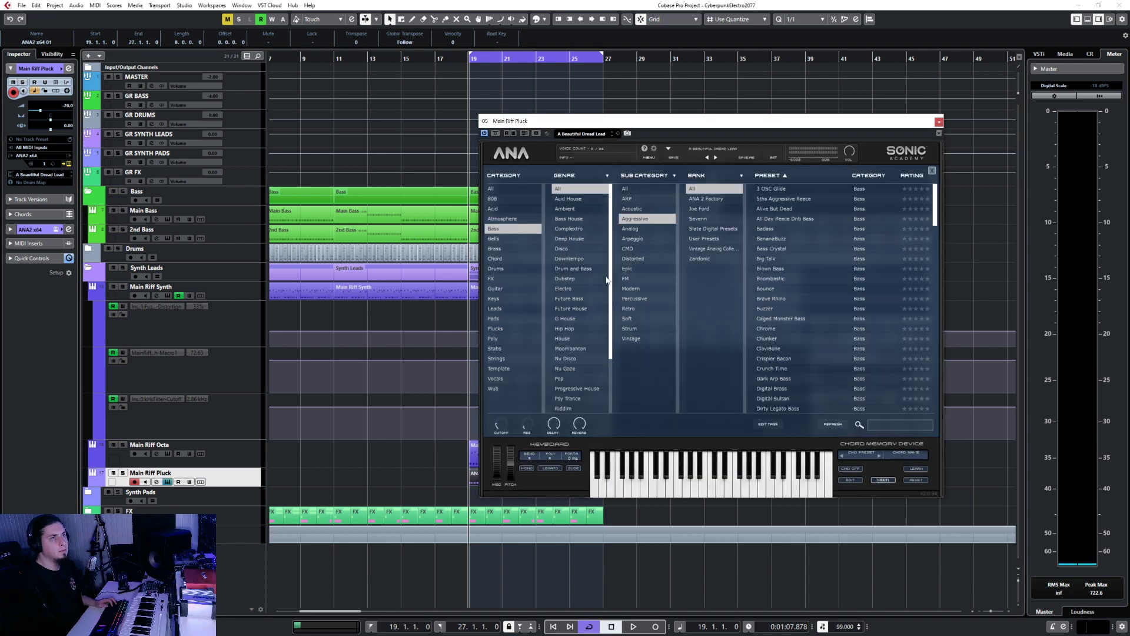
pyautogui.click(496, 328)
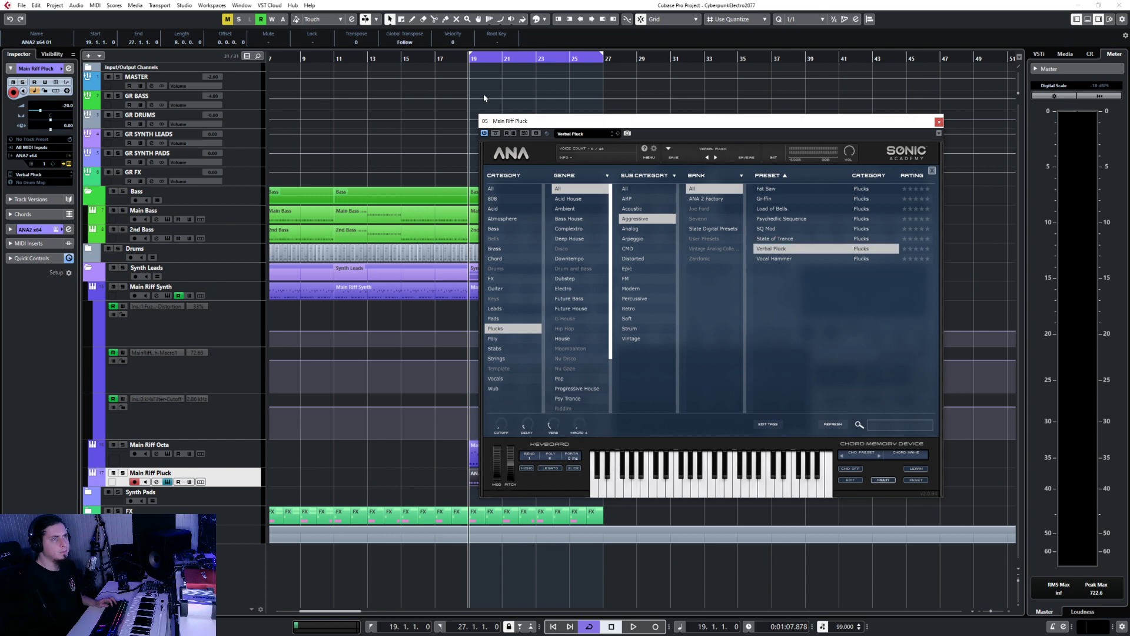
# - While the loop plays, lower Main Riff Pluck's volume to -35.0 dB and copy Main Riff Octa's EQ to it
pyautogui.press('space')
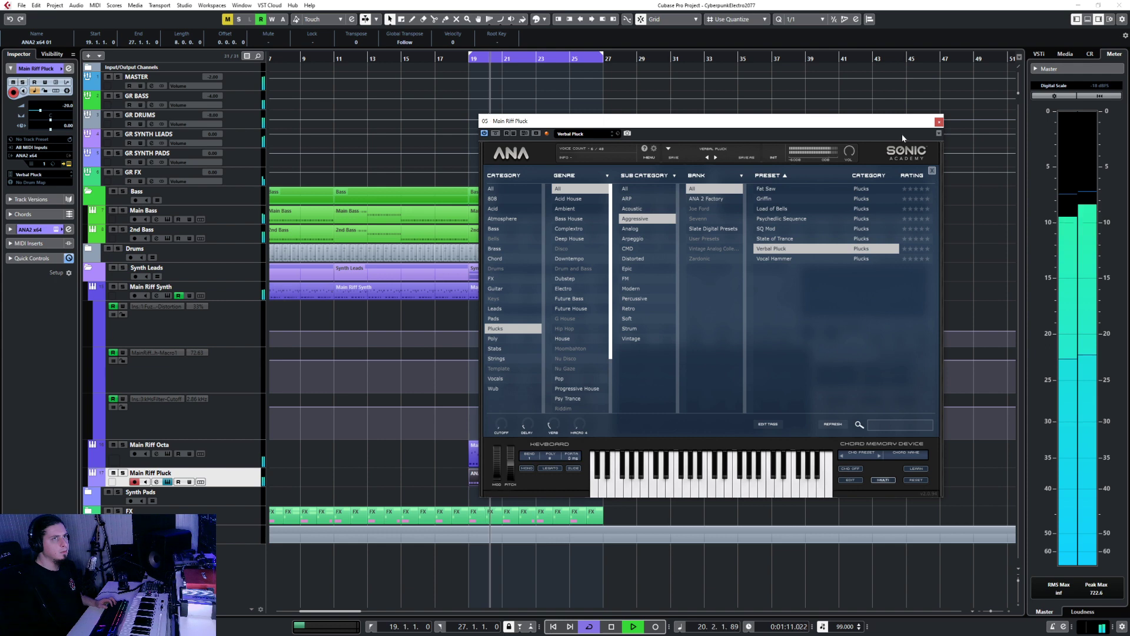
pyautogui.click(938, 122)
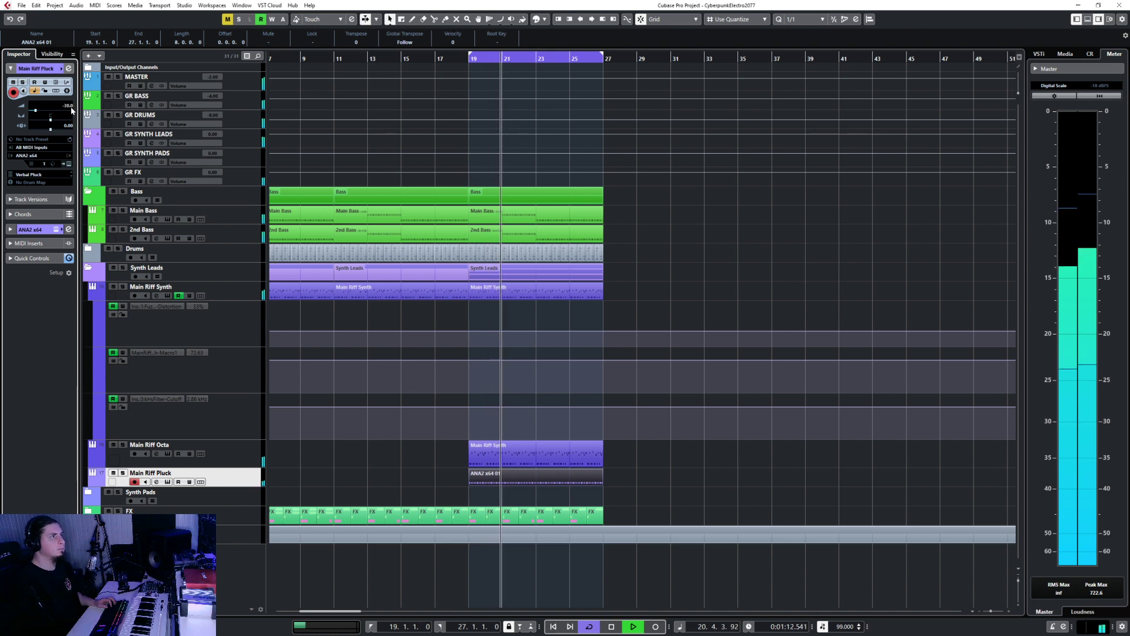
pyautogui.press('F3')
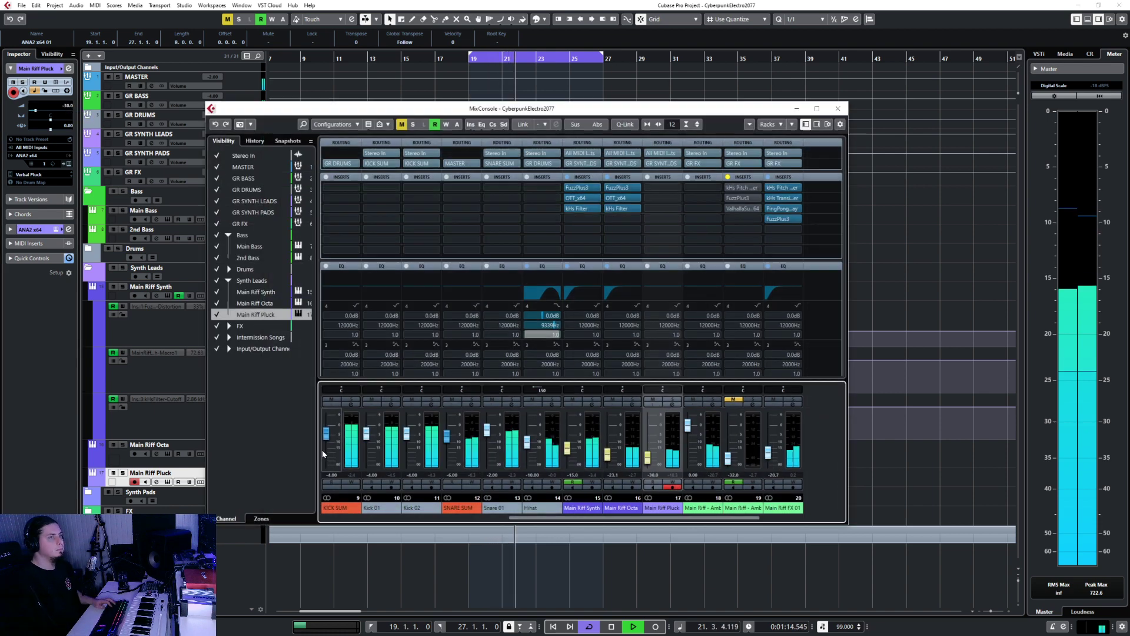
pyautogui.moveTo(633, 267); pyautogui.dragTo(664, 268)
pyautogui.press('F3')
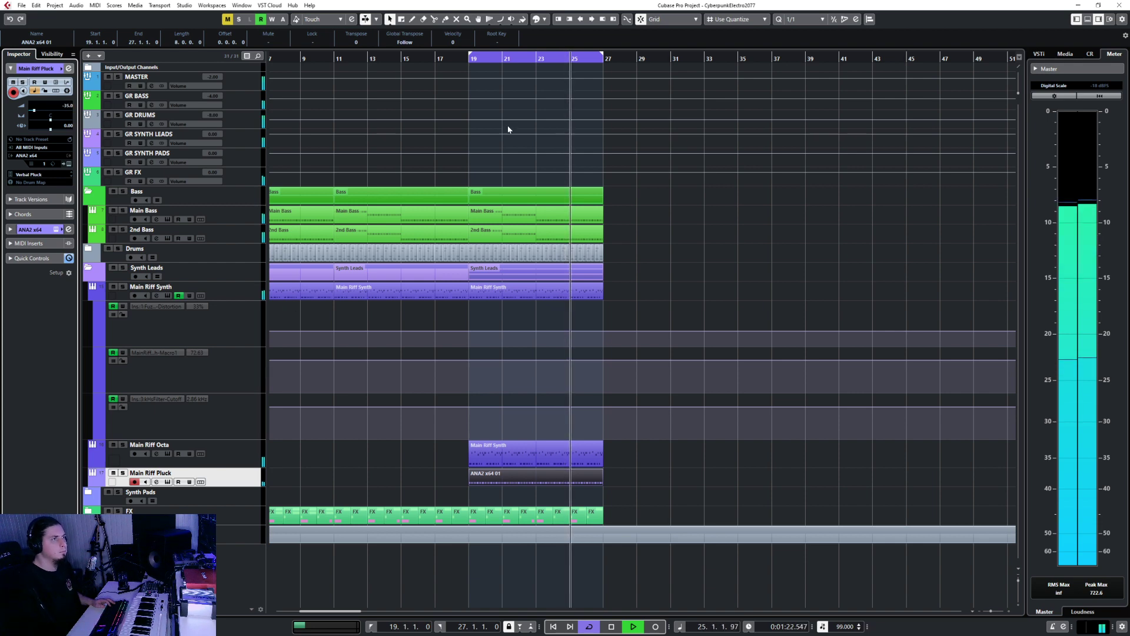
# - Replay the mix, set Main Riff Octa's volume to -20.0 dB, and stop playback with looping turned off
pyautogui.click(449, 62)
pyautogui.press('Up')
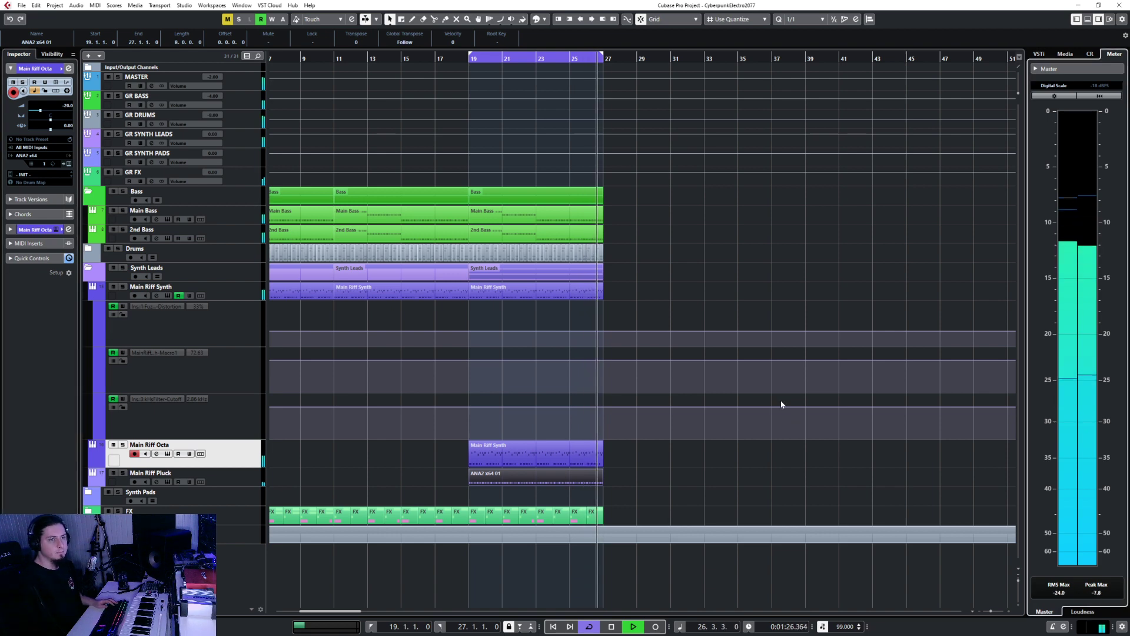
pyautogui.click(669, 263)
pyautogui.press('space')
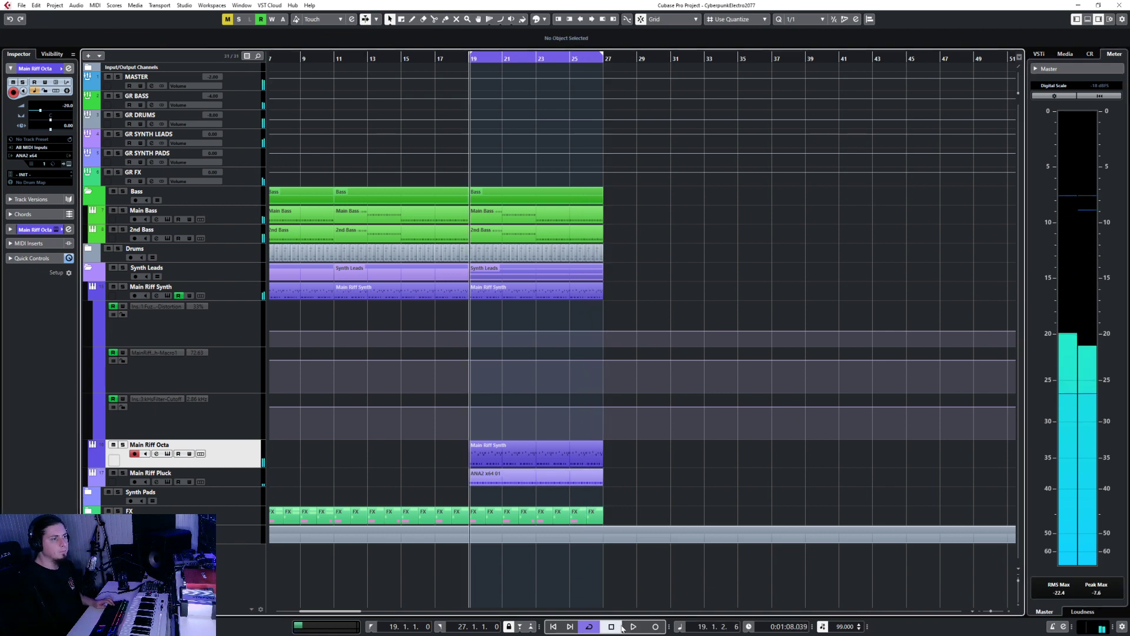
pyautogui.click(590, 627)
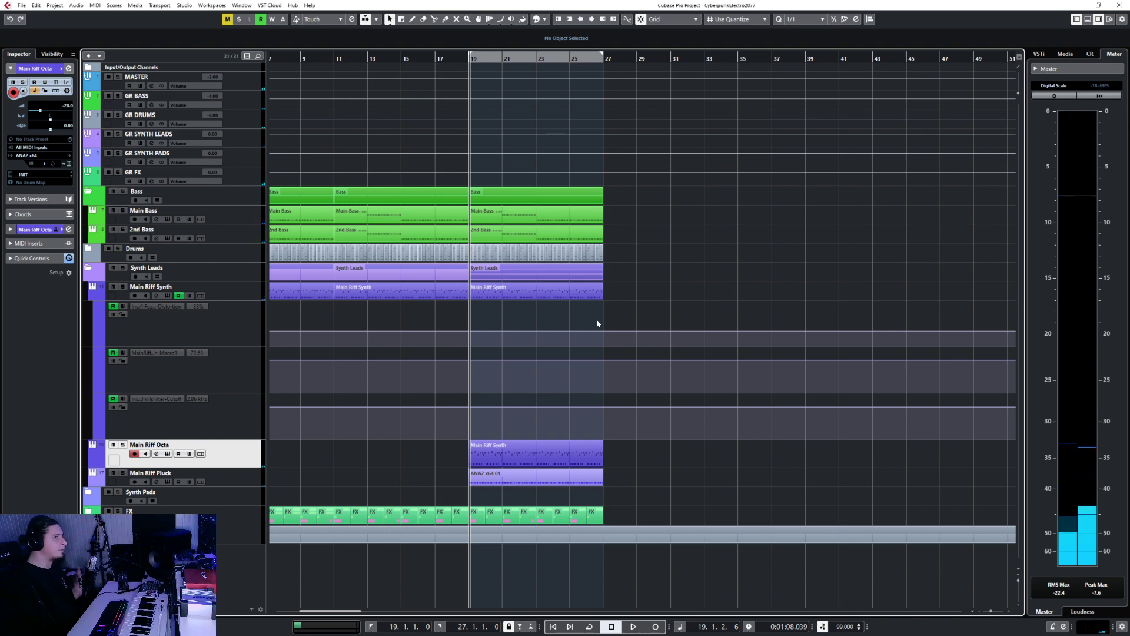
# - Collapse the Synth Leads folder and add a StereoDelay effect track named Pad Verb, routed to GR SYNTH PADS
pyautogui.click(89, 269)
pyautogui.rightClick(220, 292)
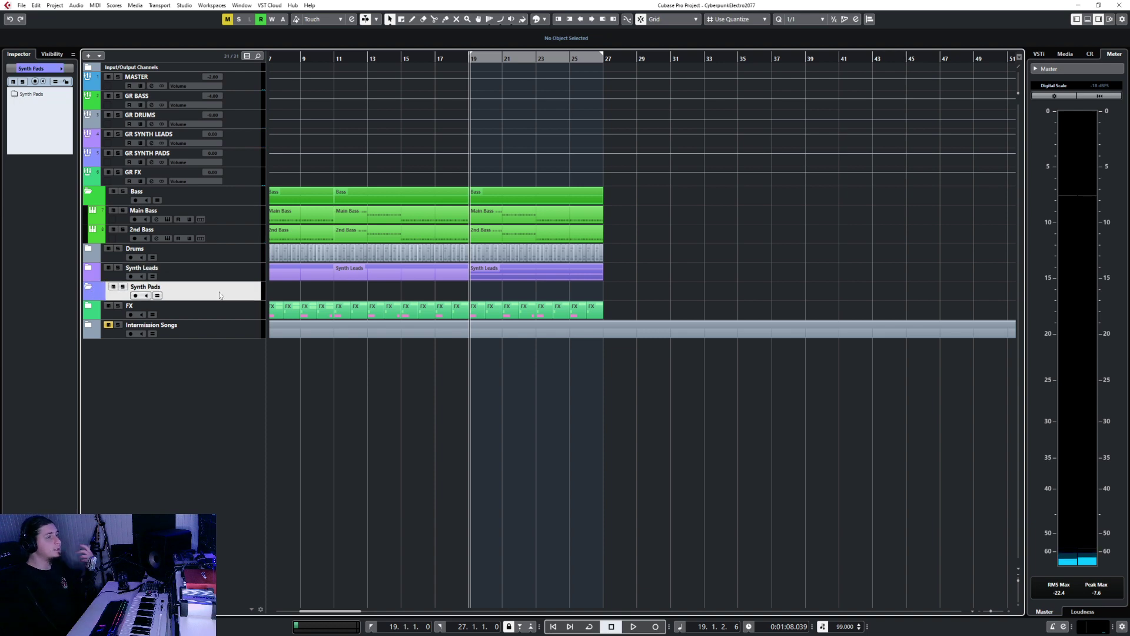
pyautogui.moveTo(330, 298)
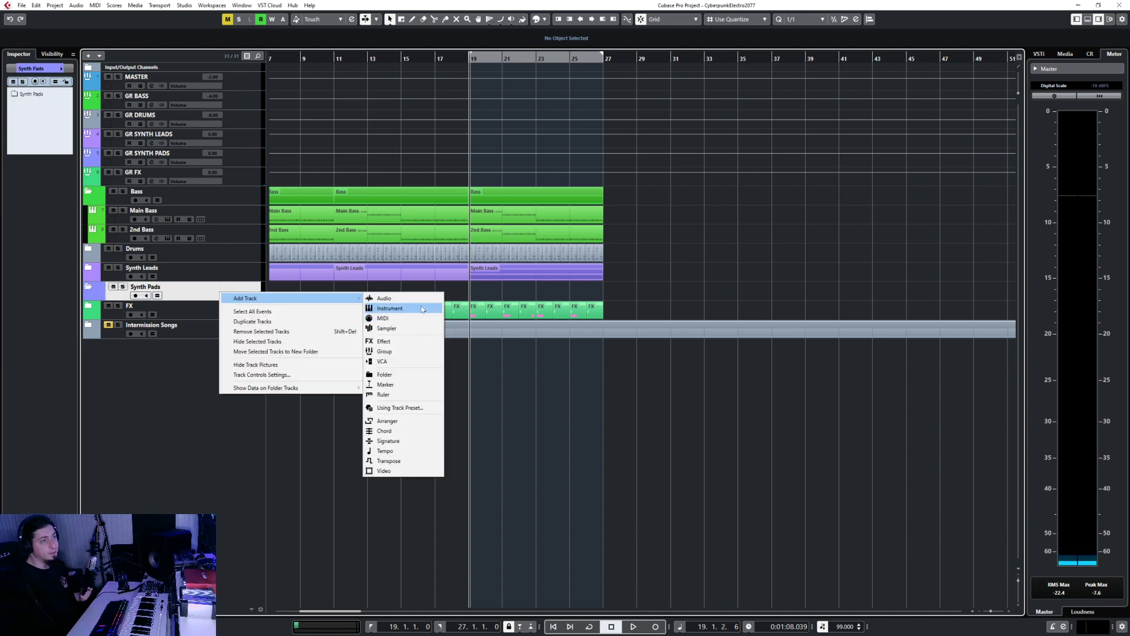
pyautogui.click(412, 341)
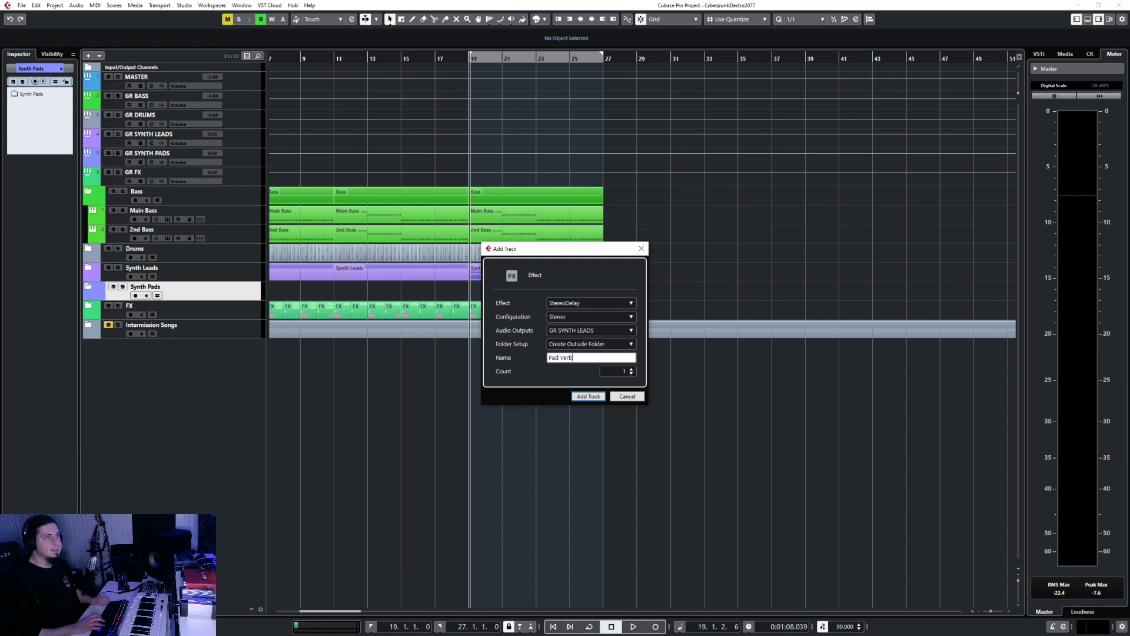
pyautogui.click(575, 329)
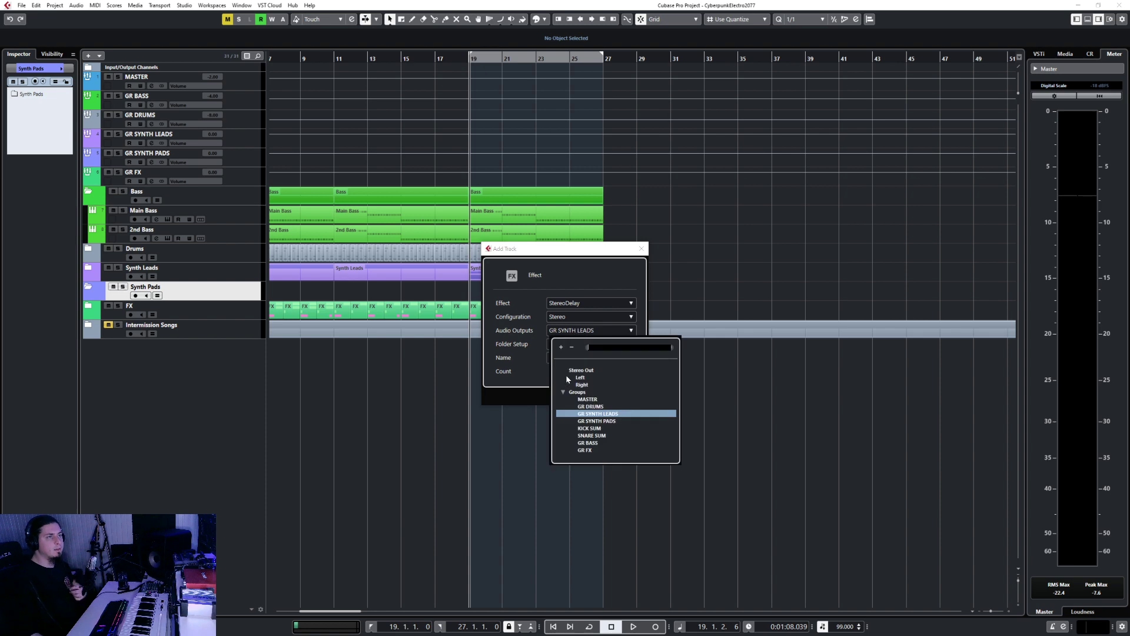
pyautogui.click(591, 420)
pyautogui.click(588, 396)
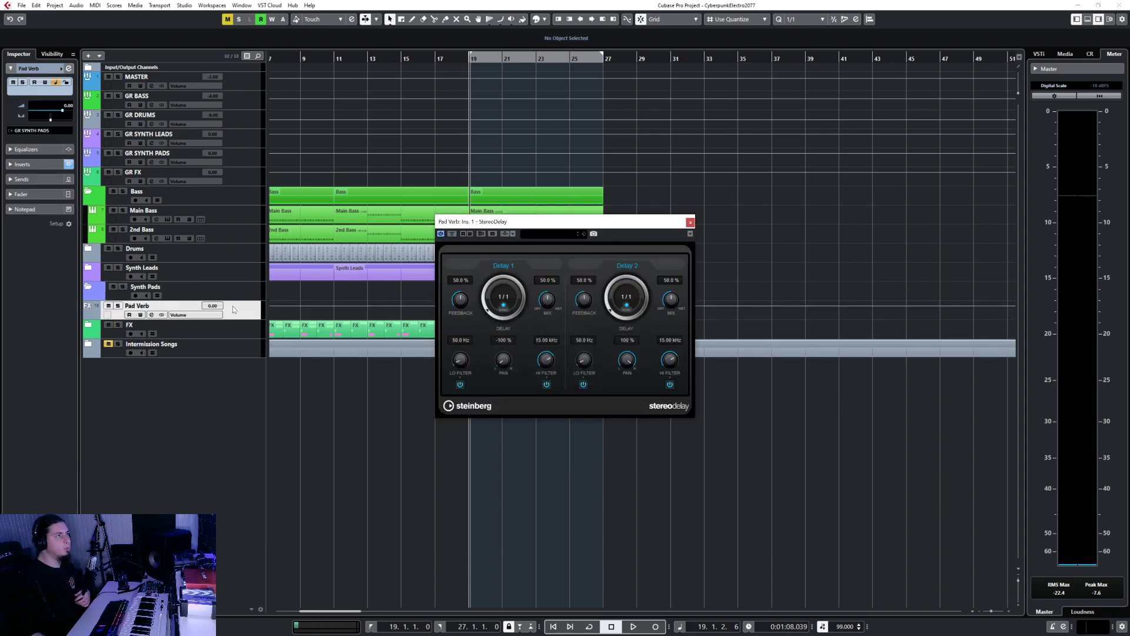
# - Move Pad Verb into the Synth Pads folder, colour it pinkish red, and close its StereoDelay window
pyautogui.moveTo(177, 310); pyautogui.dragTo(171, 294)
pyautogui.click(101, 318)
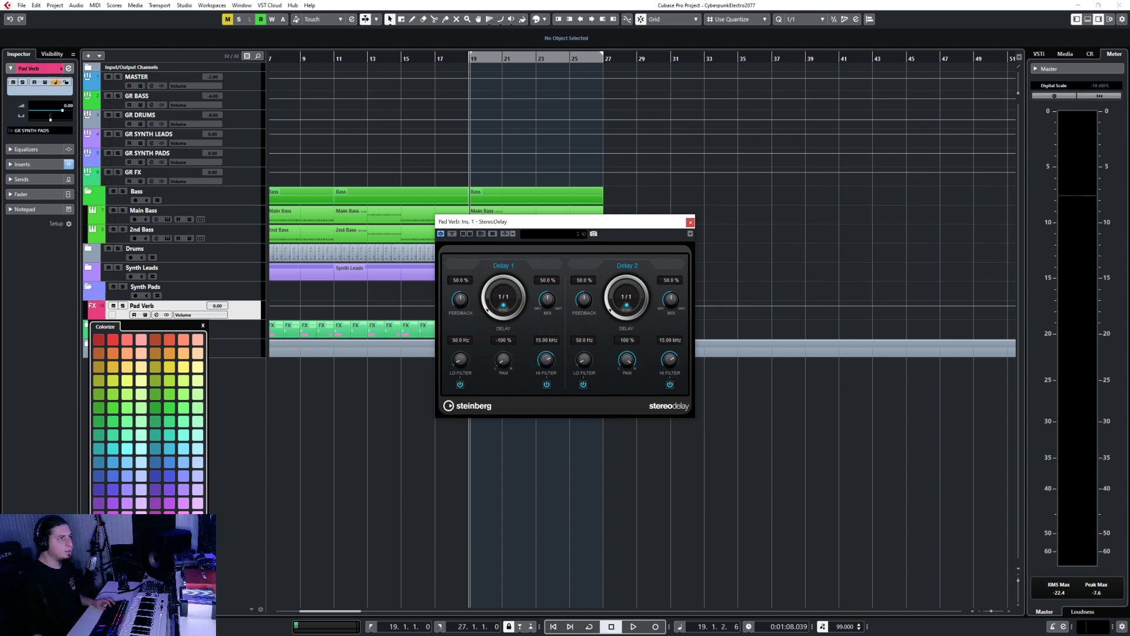
pyautogui.click(691, 222)
# - In the mixer, replace Pad Verb's StereoDelay insert with VerbSuite Classics and copy Main Riff Pluck's EQ to Pad Verb
pyautogui.press('F3')
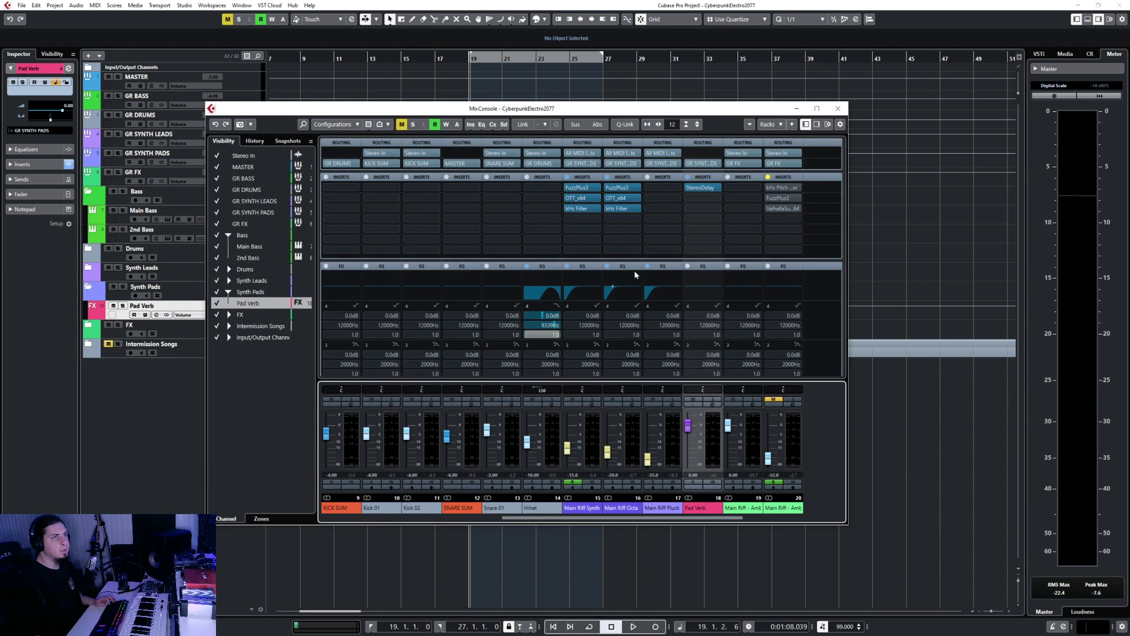
pyautogui.click(717, 189)
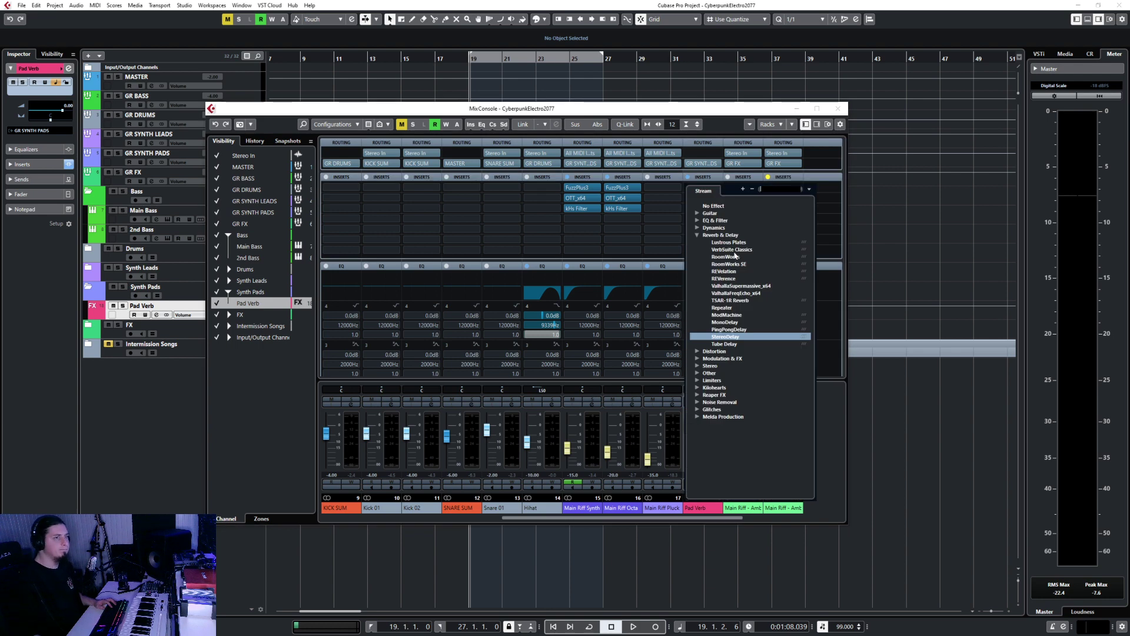
pyautogui.write('su')
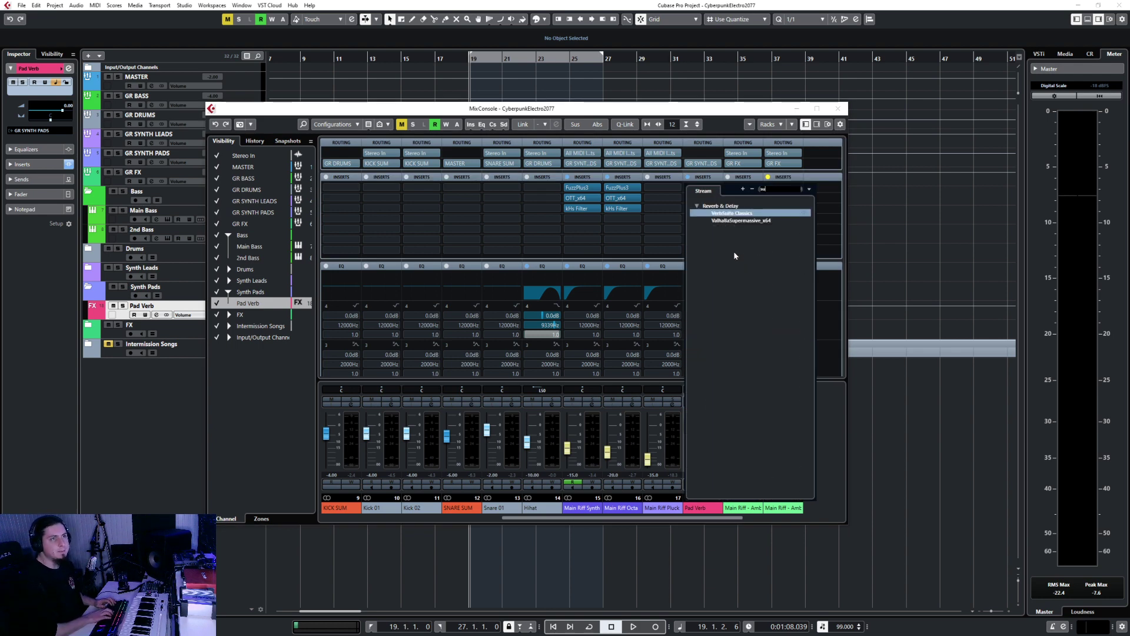
pyautogui.press('BackSpace')
pyautogui.press('BackSpace')
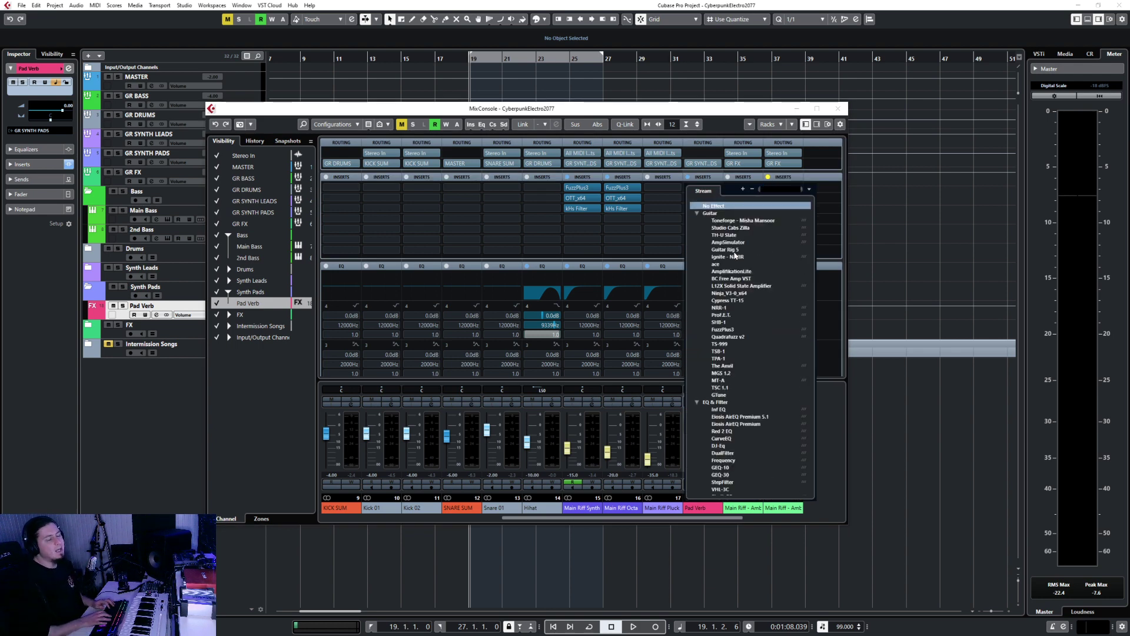
pyautogui.write('verb')
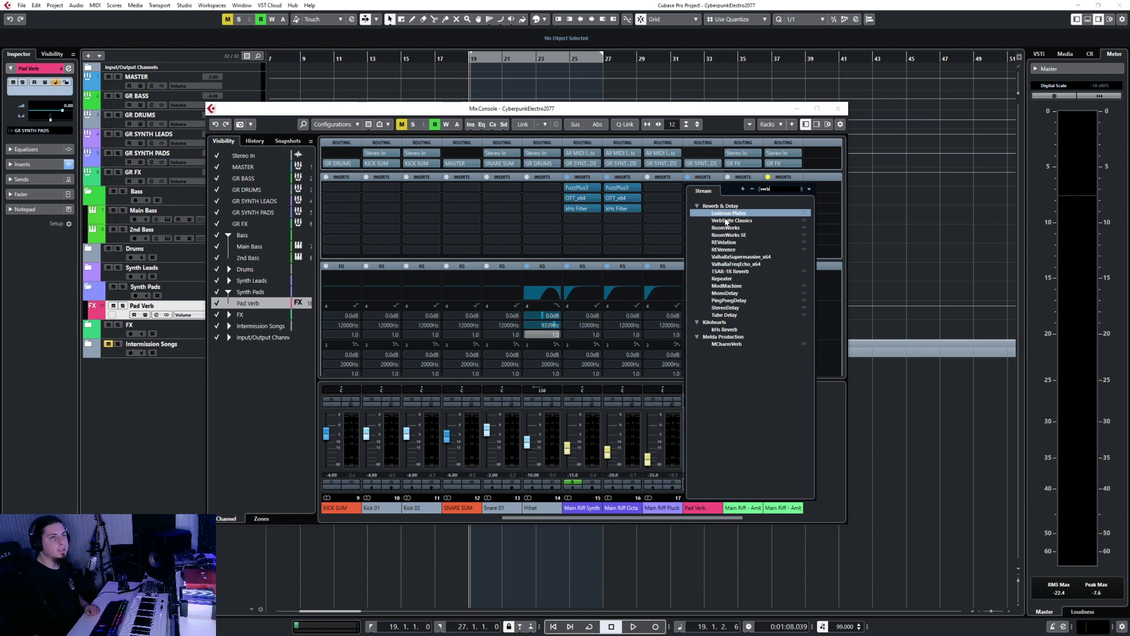
pyautogui.click(507, 322)
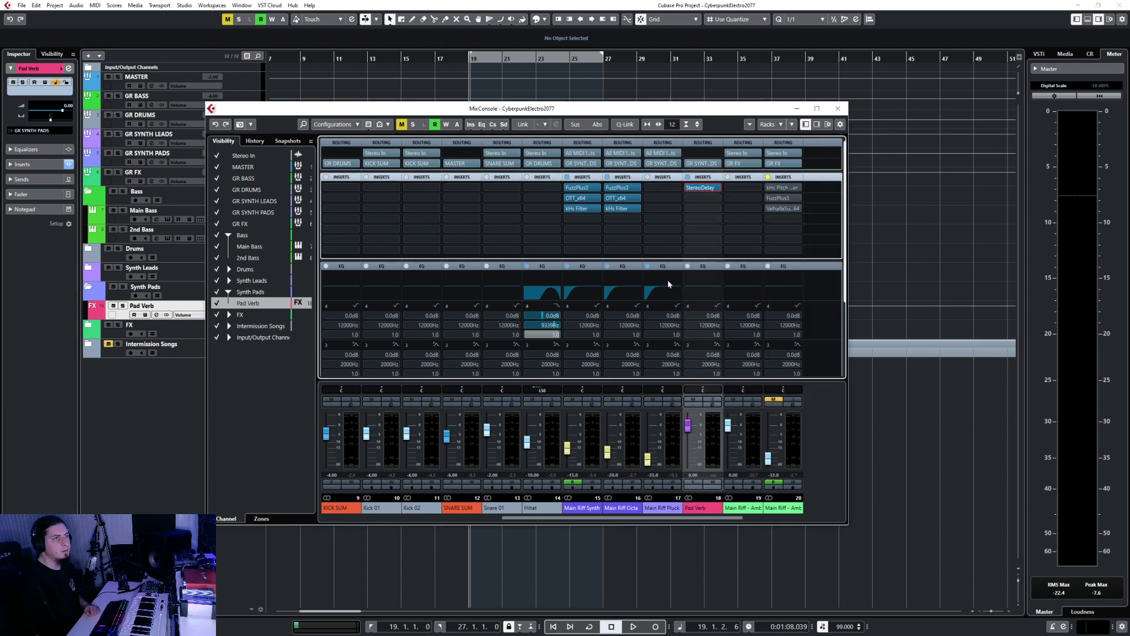
pyautogui.moveTo(676, 269); pyautogui.dragTo(714, 275)
# - Load the Epic Synth Space preset from the Keys category in Pad Verb's VerbSuite Classics, and close the plugin and mixer
pyautogui.click(702, 187)
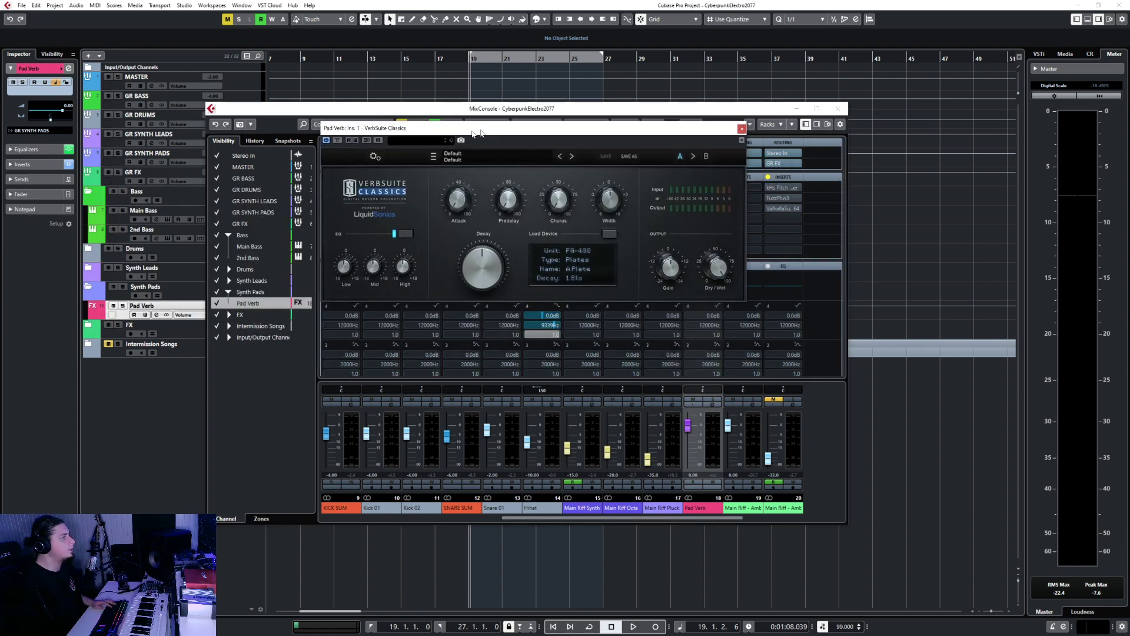
pyautogui.moveTo(474, 144); pyautogui.dragTo(420, 189)
pyautogui.click(447, 213)
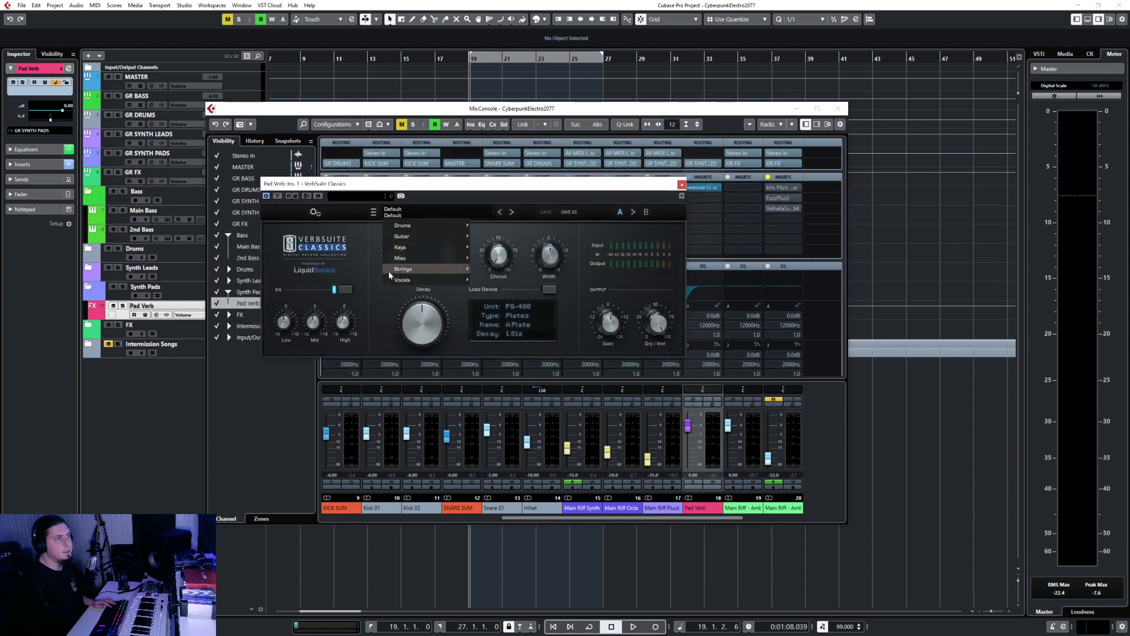
pyautogui.moveTo(414, 250)
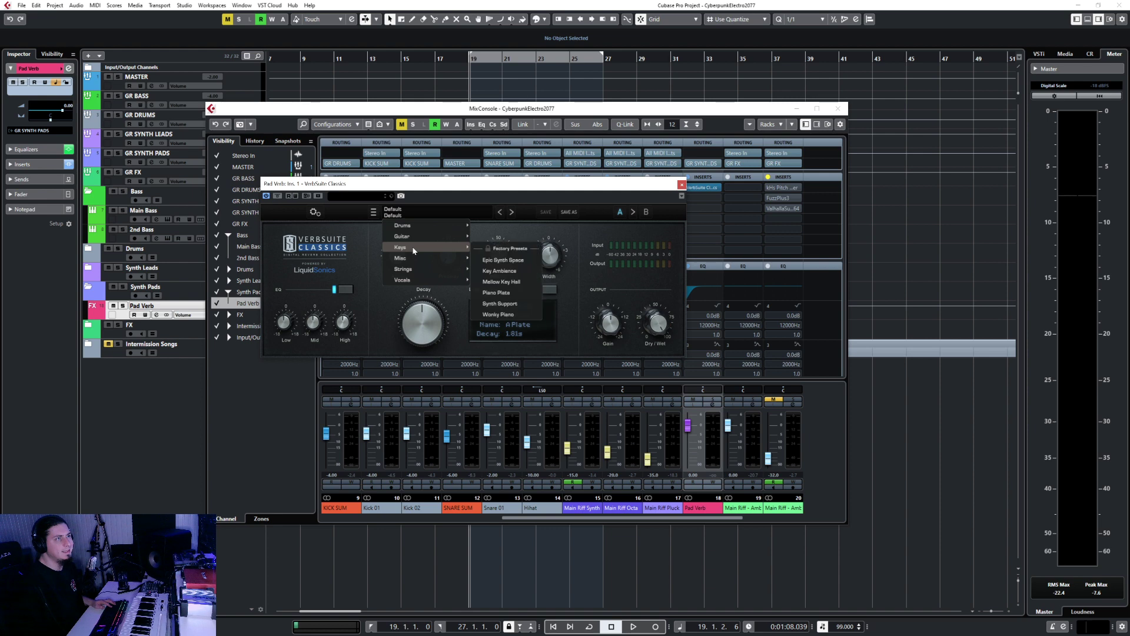
pyautogui.click(531, 262)
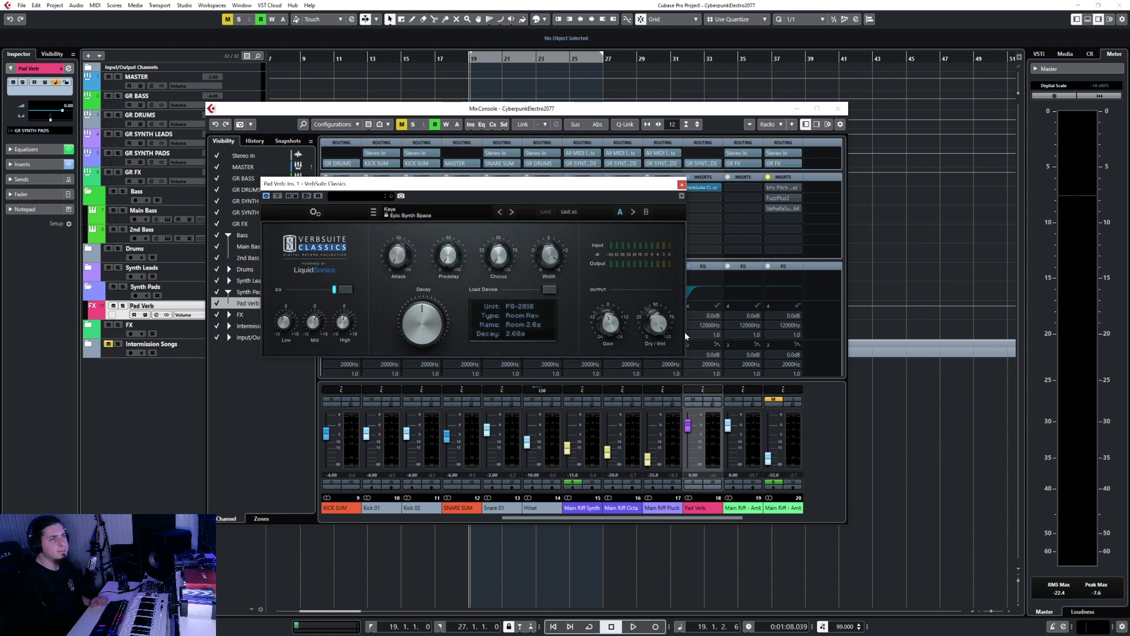
pyautogui.click(682, 185)
pyautogui.click(837, 109)
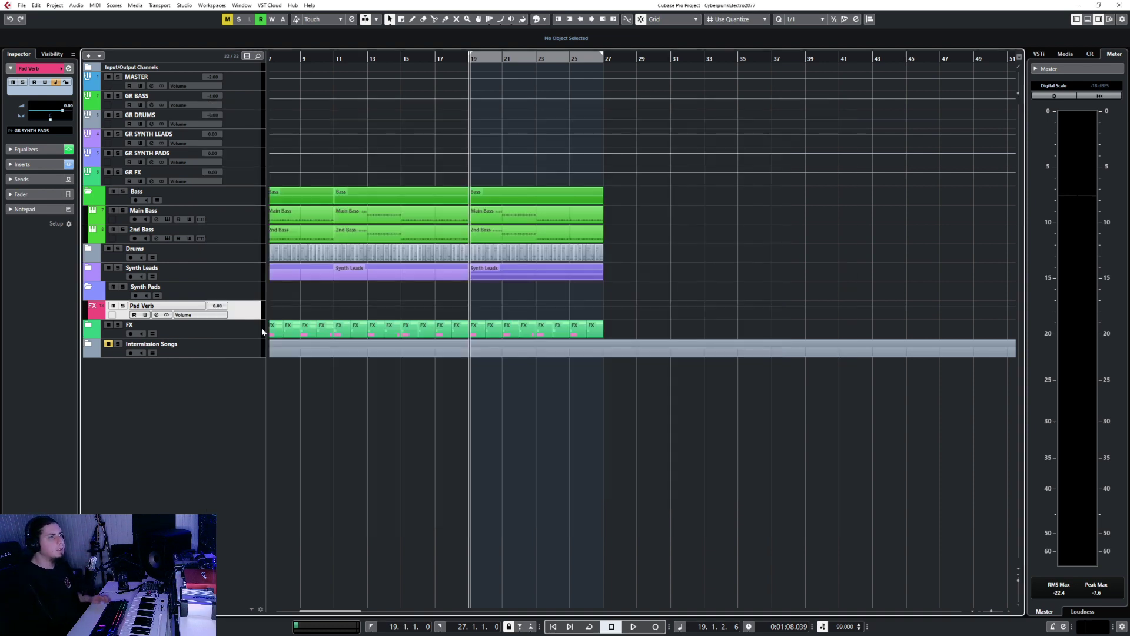
# - Add an ANA2 x64 instrument track routed to GR SYNTH PADS and place it inside the Synth Pads folder
pyautogui.click(253, 293)
pyautogui.rightClick(253, 296)
pyautogui.moveTo(277, 301)
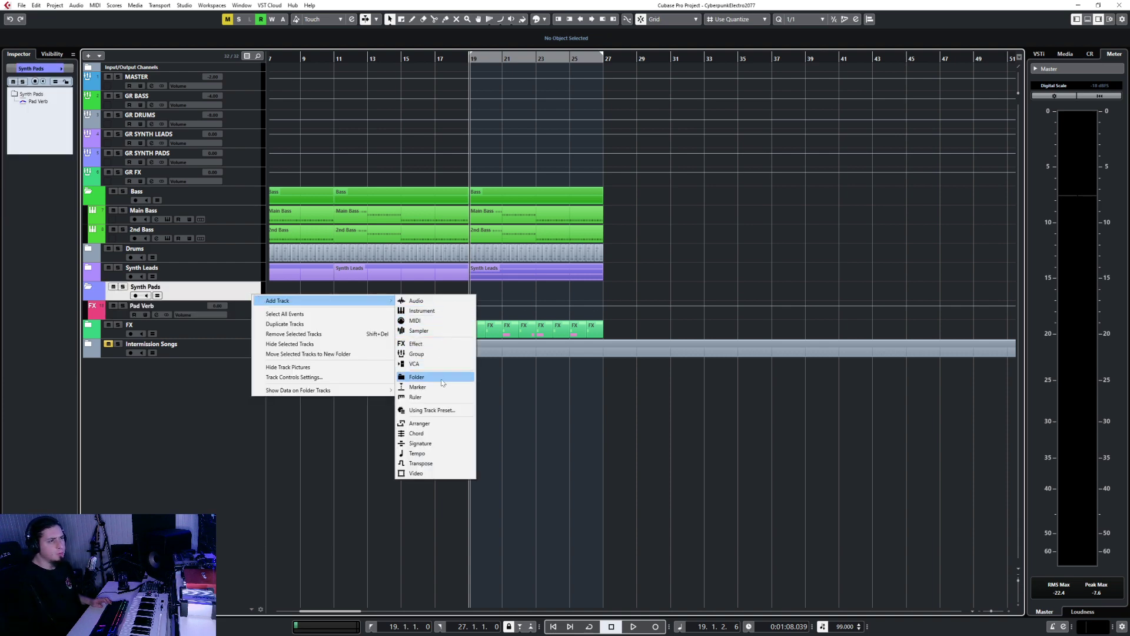
pyautogui.click(443, 312)
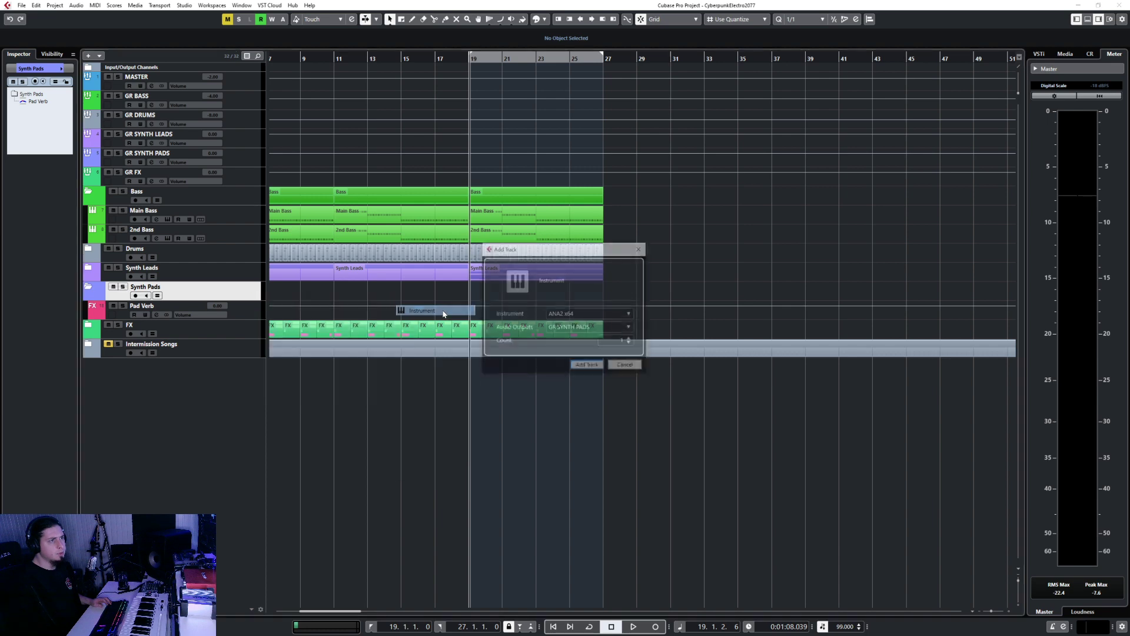
pyautogui.click(588, 367)
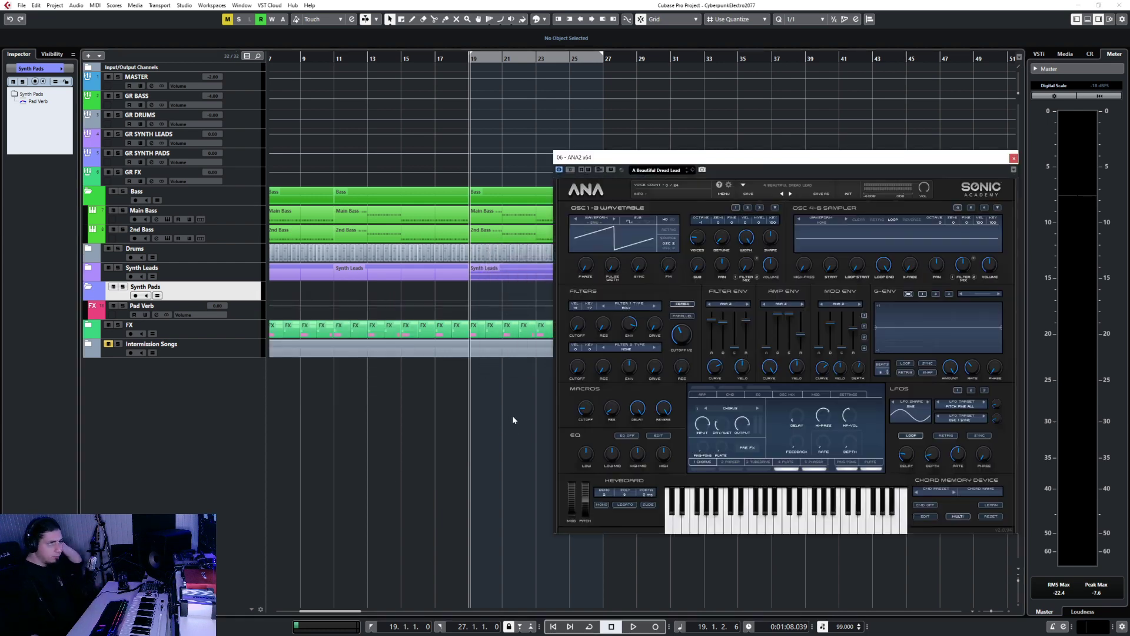
pyautogui.moveTo(234, 339); pyautogui.dragTo(195, 299)
# - In the mixer, set the new ANA2 track's output to GR SYNTH PADS and copy Main Riff Pluck's EQ to it
pyautogui.press('F3')
pyautogui.moveTo(616, 161); pyautogui.dragTo(774, 355)
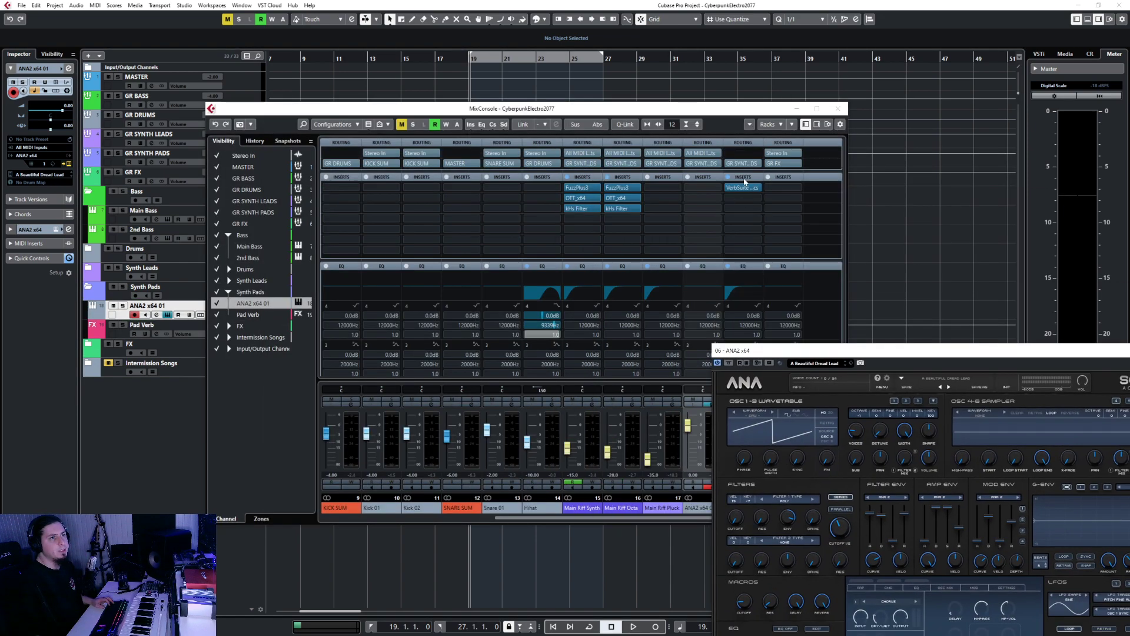
pyautogui.click(715, 165)
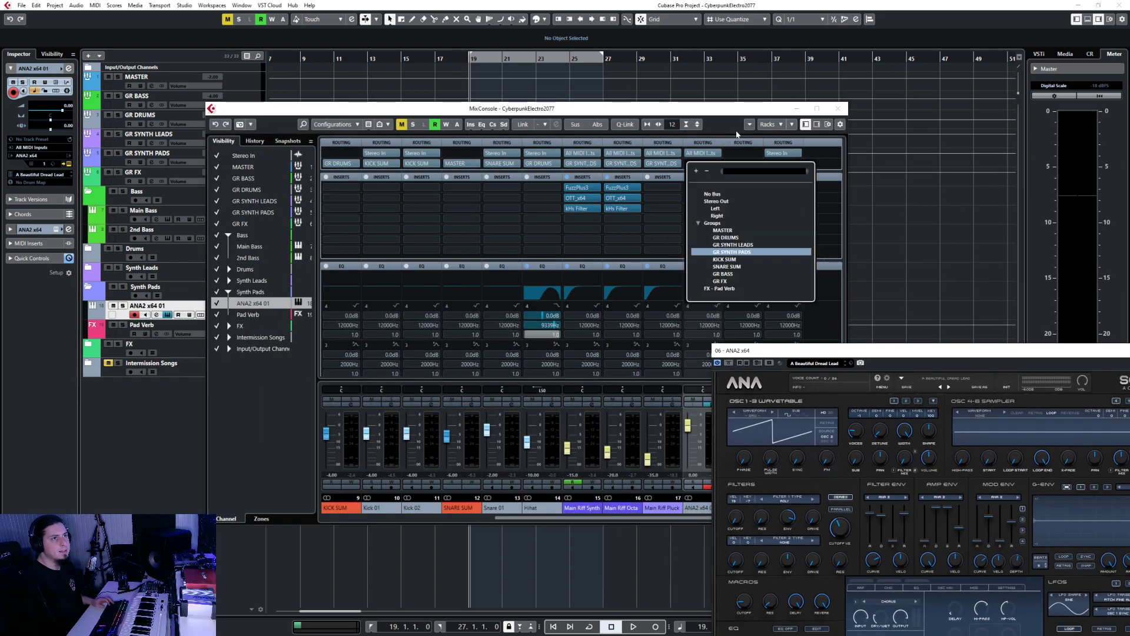
pyautogui.click(728, 251)
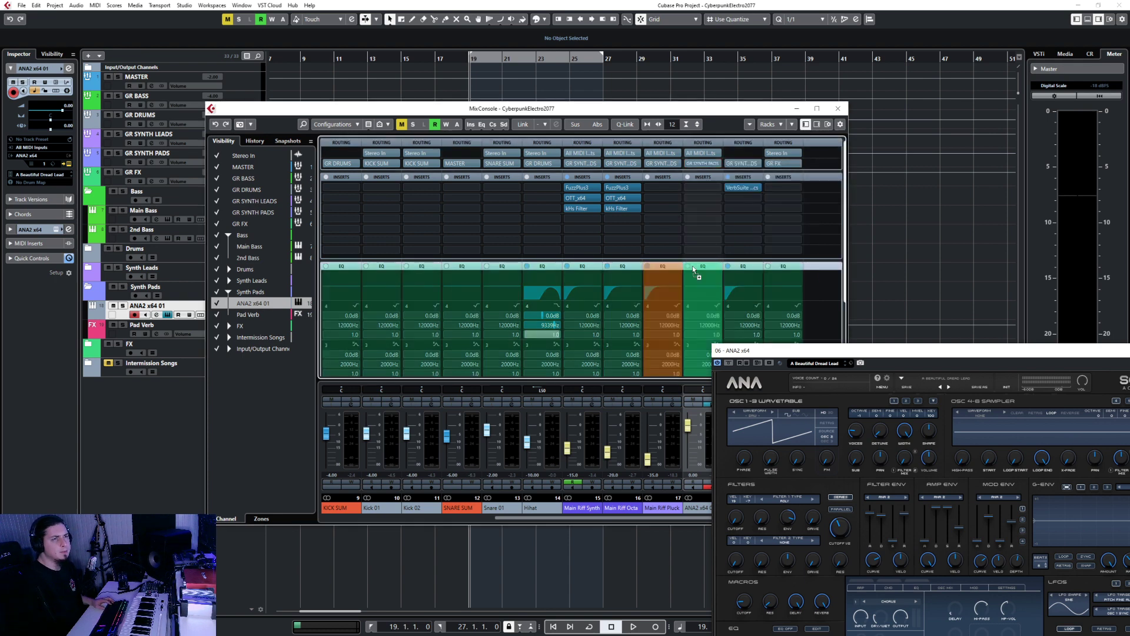
pyautogui.scroll(-3, 823, 218)
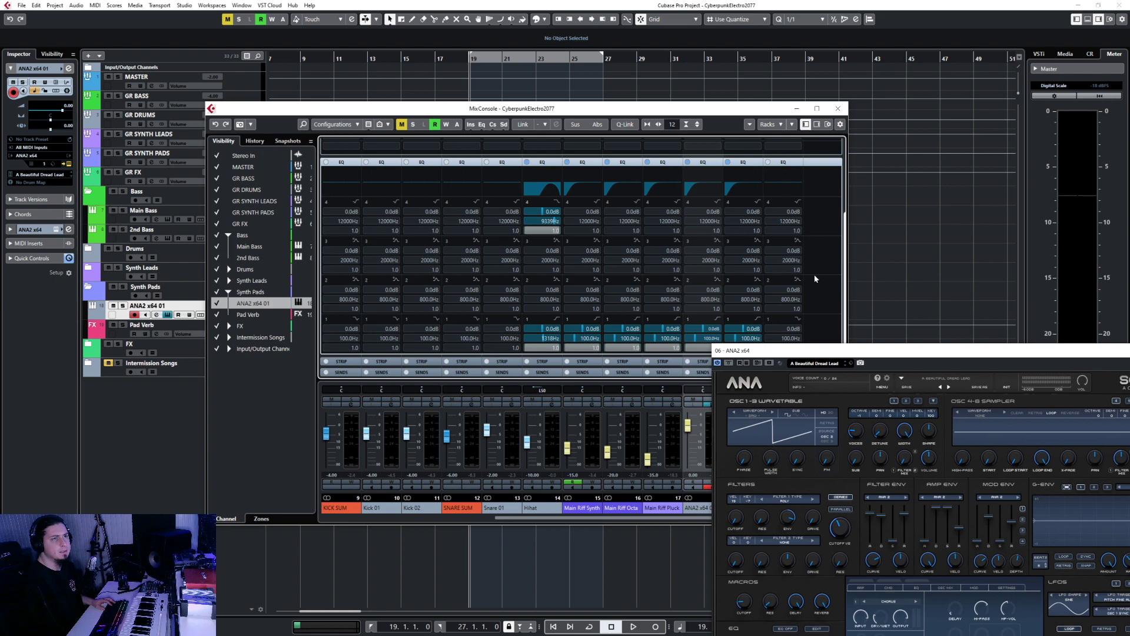
pyautogui.moveTo(725, 109); pyautogui.dragTo(551, 81)
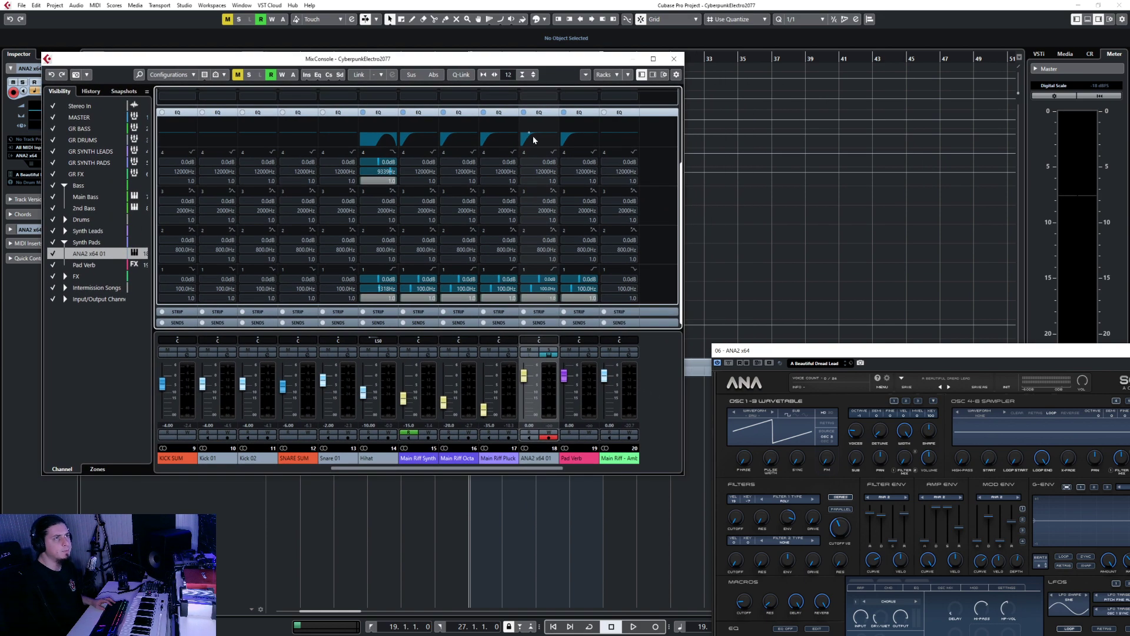
pyautogui.click(502, 114)
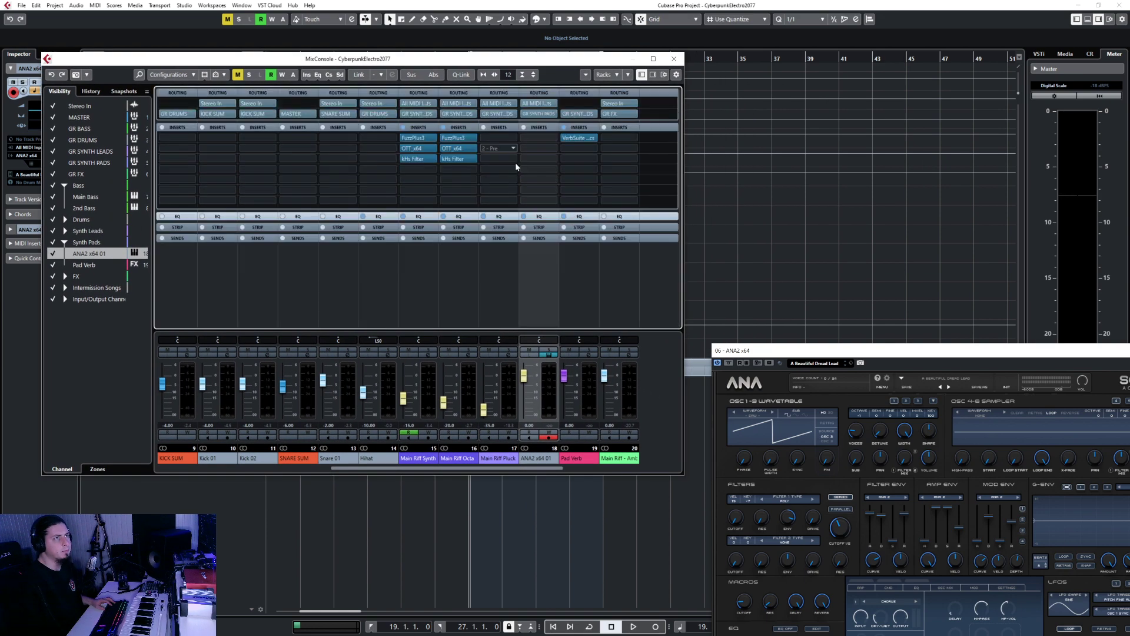
# - Add an active send from the new ANA2 track to Pad Verb and close the mixer
pyautogui.click(542, 239)
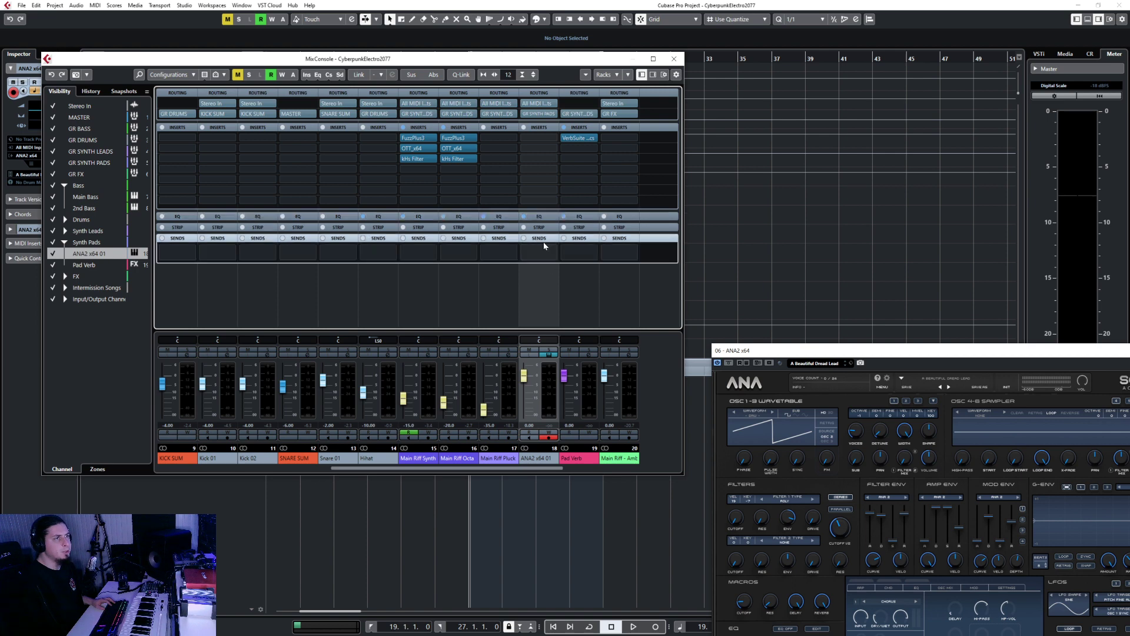
pyautogui.click(545, 257)
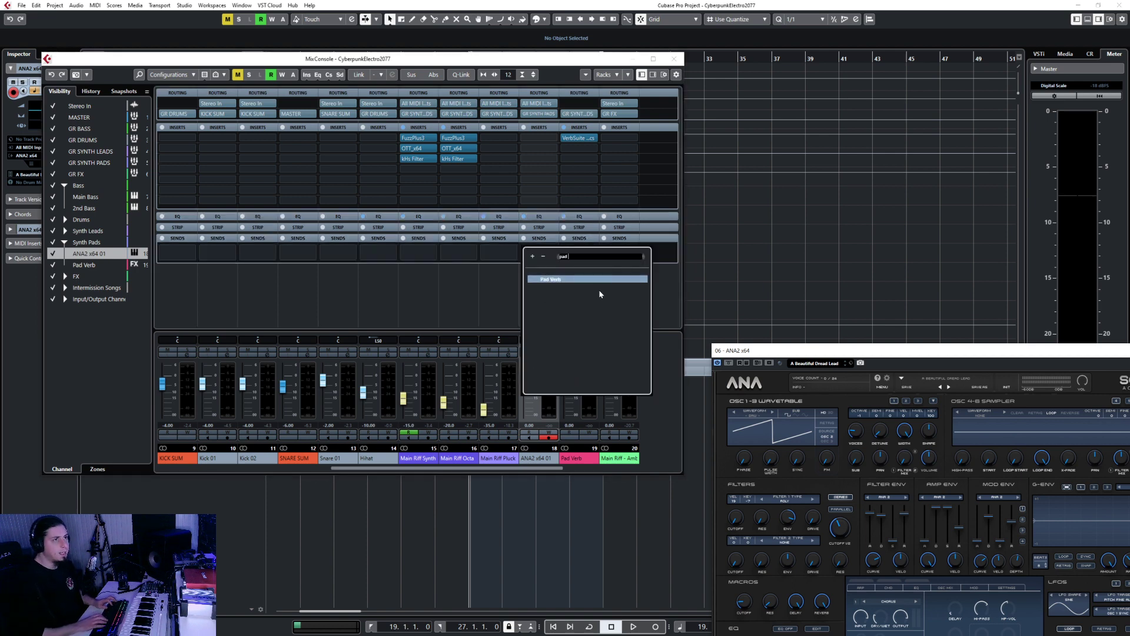
pyautogui.press('Escape')
pyautogui.click(538, 250)
pyautogui.click(537, 253)
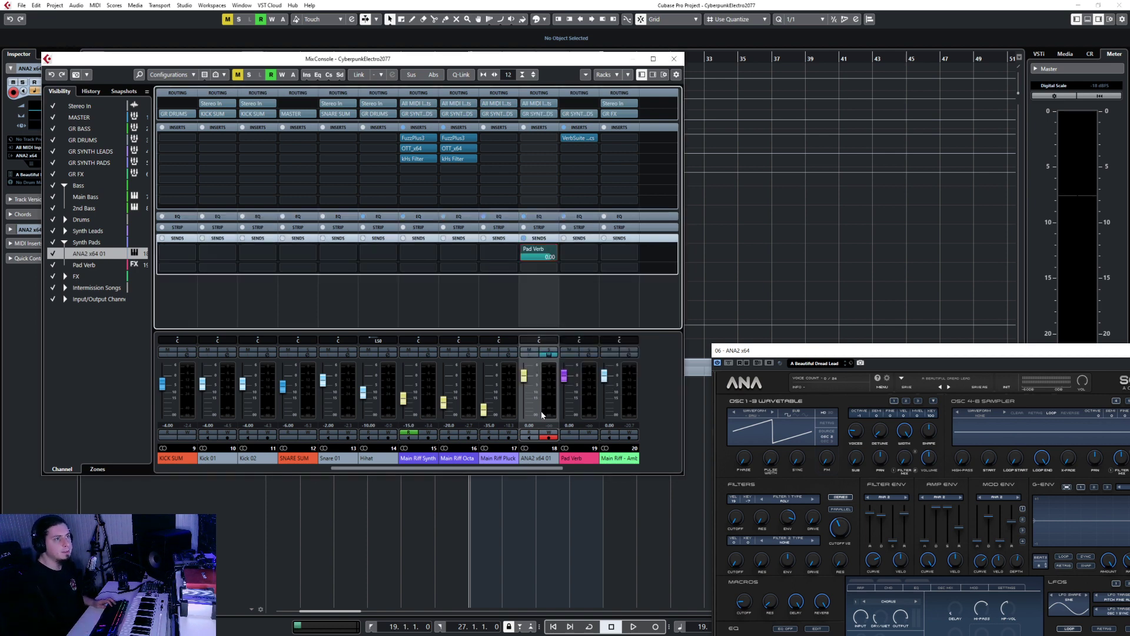
pyautogui.click(674, 58)
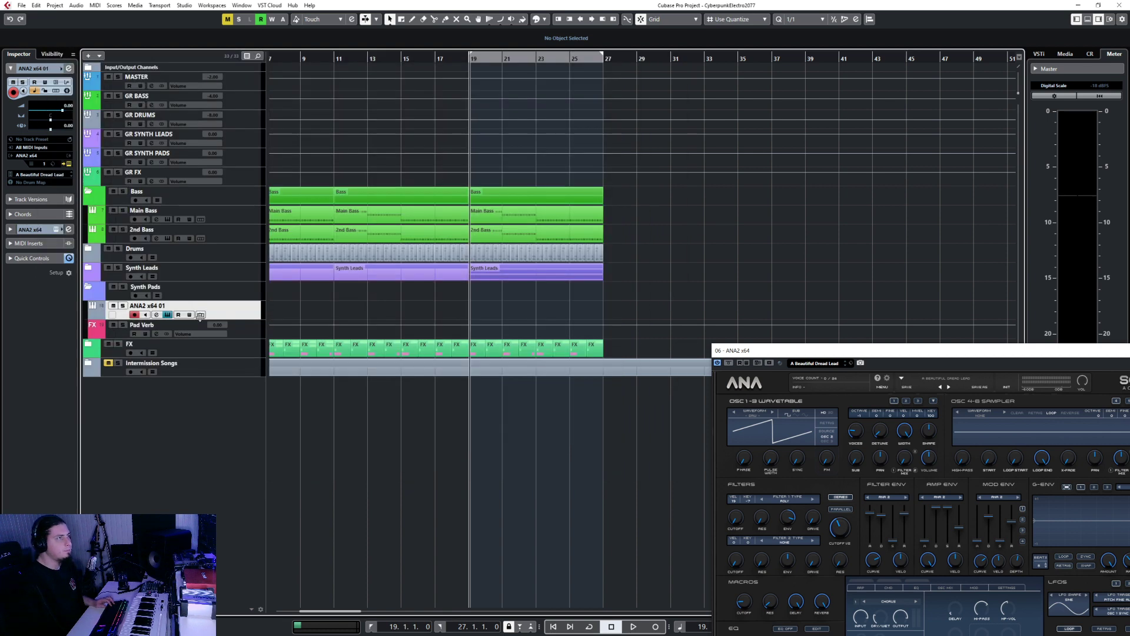
# - Rename the ANA2 track as Main Riff Pad, colour it light blue, and bring its synth window fully into view
pyautogui.doubleClick(147, 305)
pyautogui.write('Main')
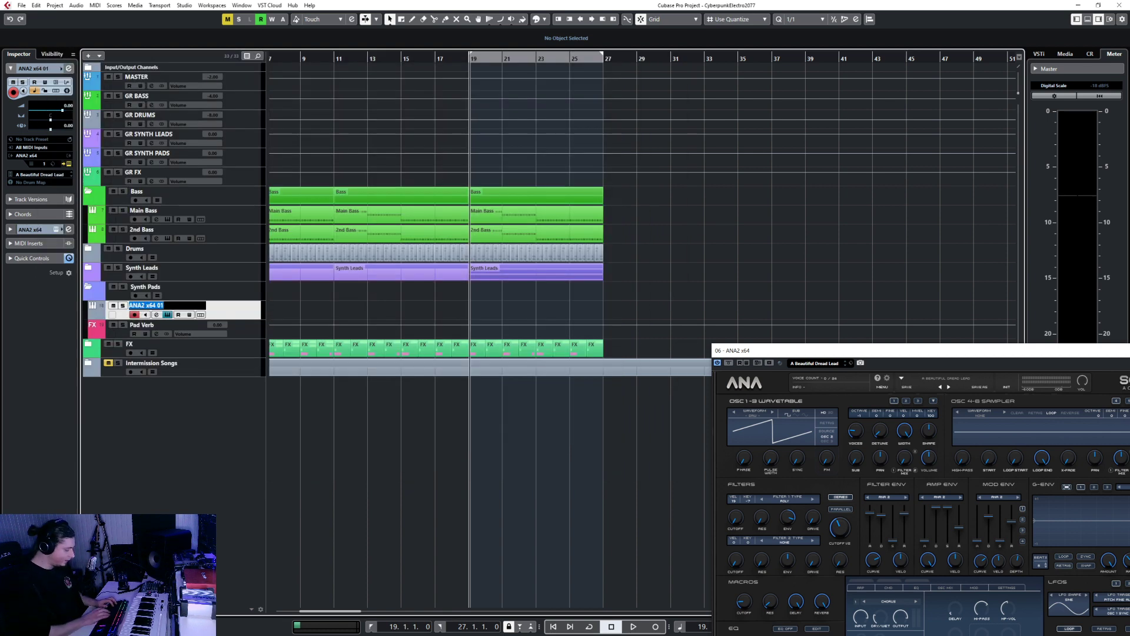
pyautogui.write(' Riff Pad')
pyautogui.press('Return')
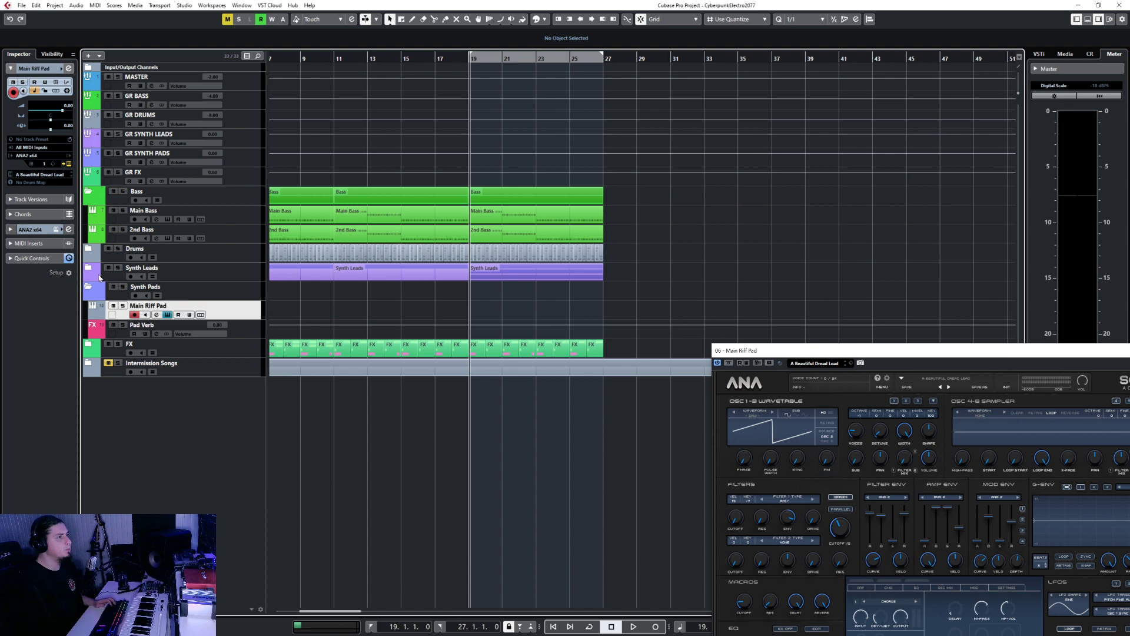
pyautogui.click(101, 320)
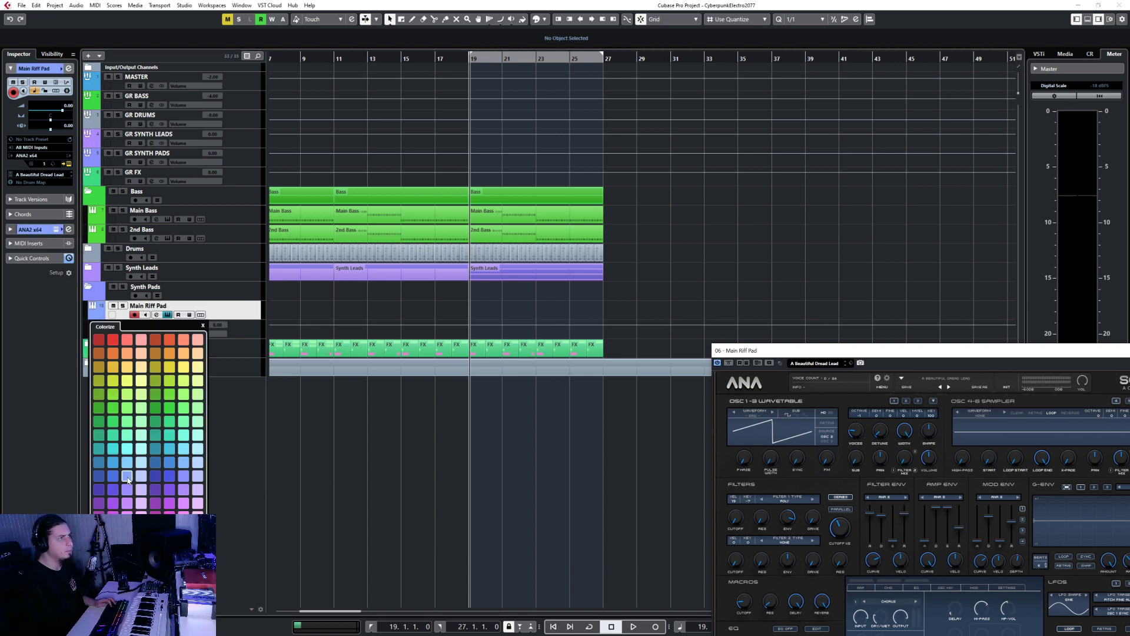
pyautogui.click(185, 477)
pyautogui.click(125, 477)
pyautogui.click(203, 325)
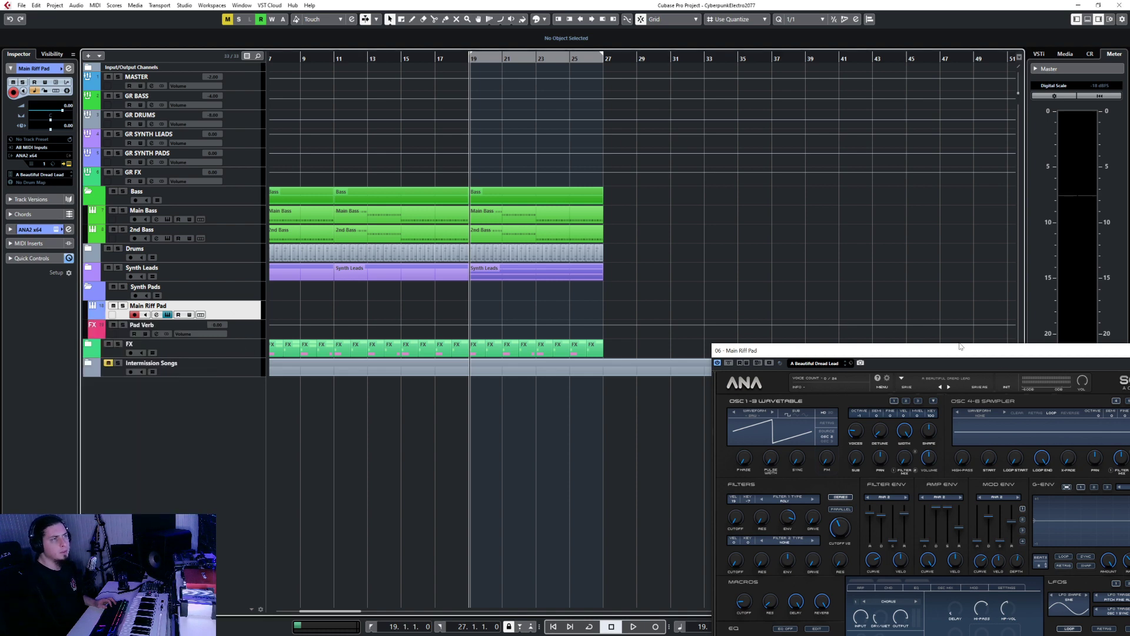
pyautogui.moveTo(961, 346); pyautogui.dragTo(738, 287)
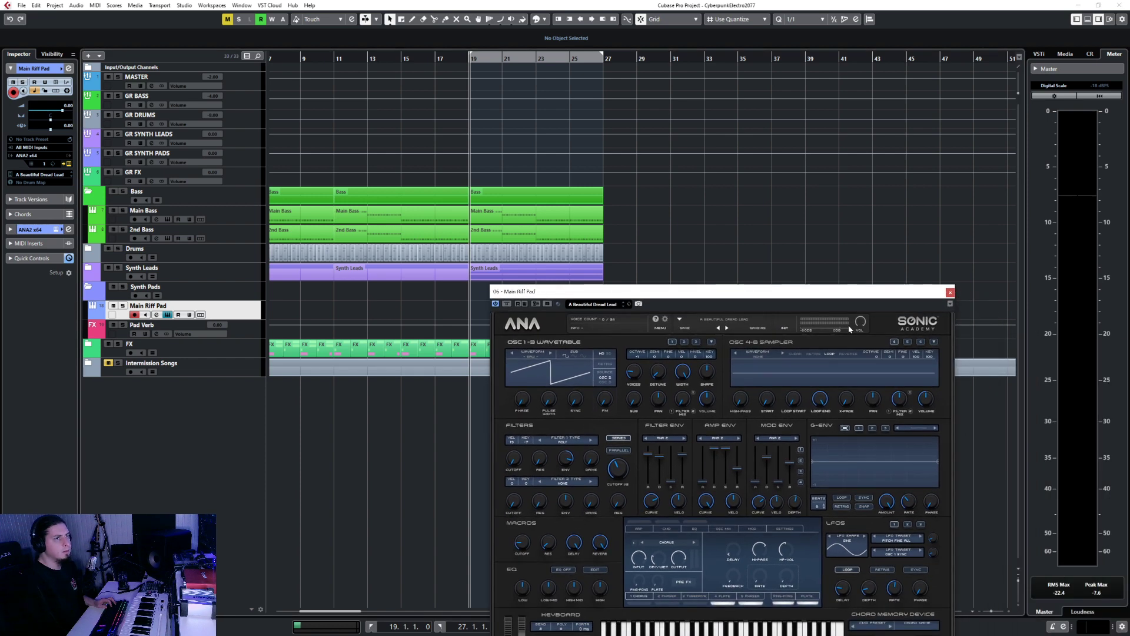
# - Load the Ascension preset from ANA's Pads category on Main Riff Pad and close the synth window
pyautogui.click(723, 318)
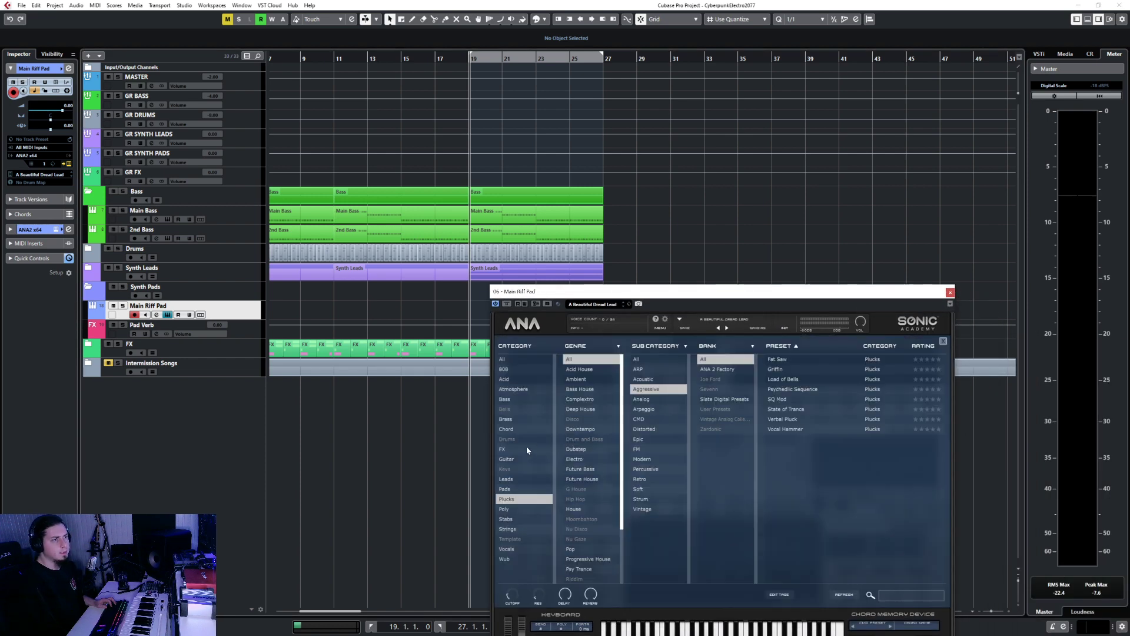
pyautogui.click(505, 489)
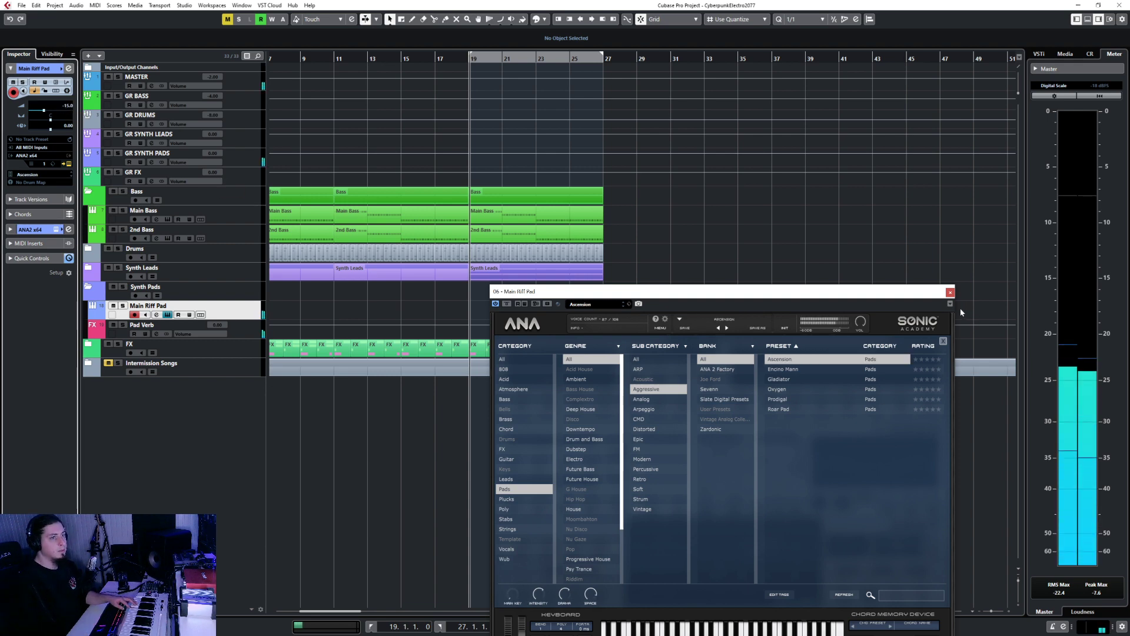
pyautogui.click(950, 292)
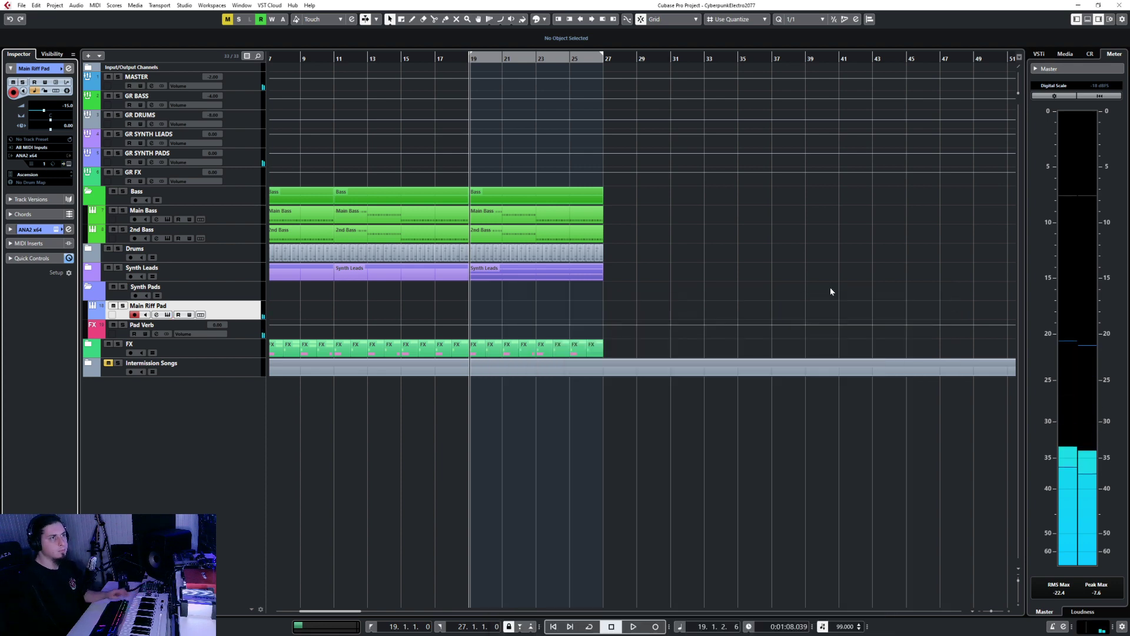
# - Examine the notes of the Main Bass parts at bars 19 and 11, and close the editor
pyautogui.click(433, 56)
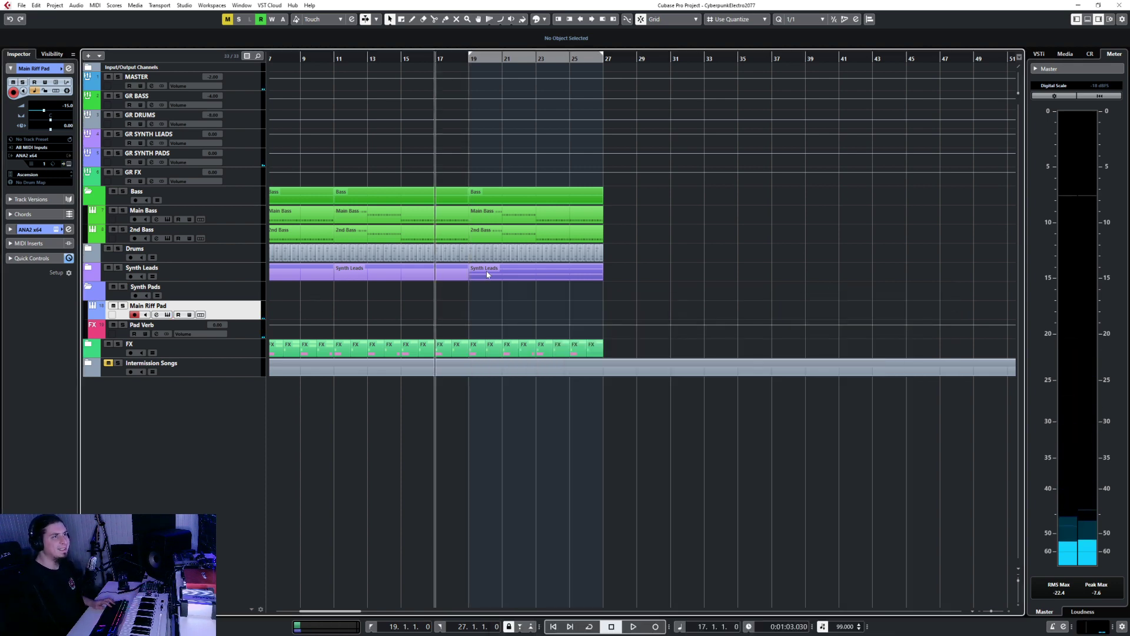
pyautogui.click(485, 218)
pyautogui.doubleClick(486, 218)
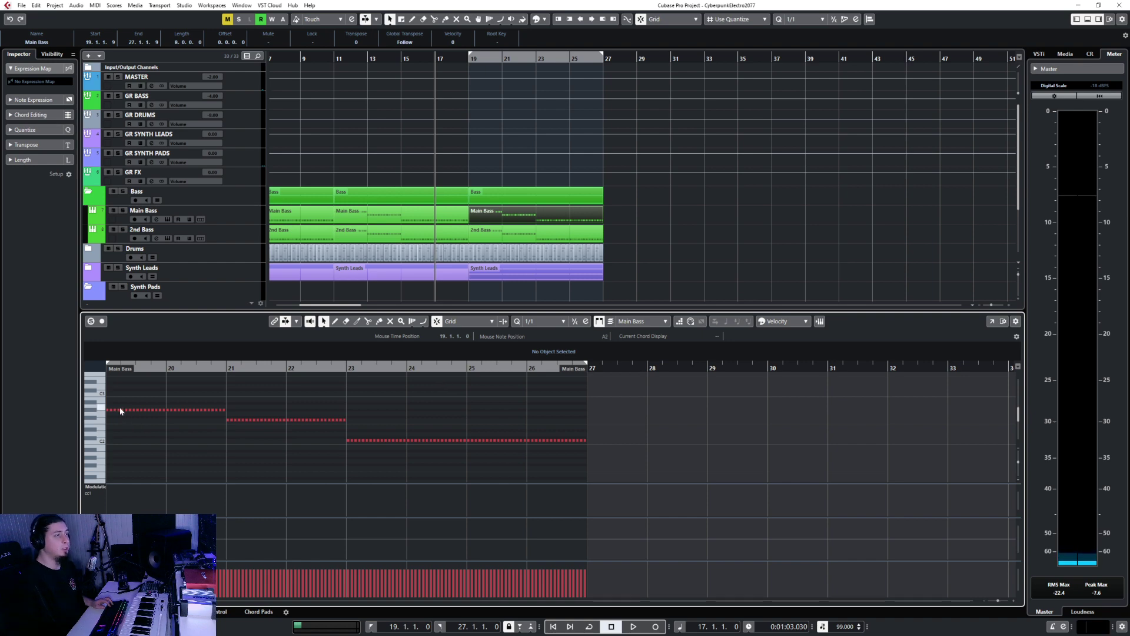
pyautogui.hscroll(-3, 116, 411)
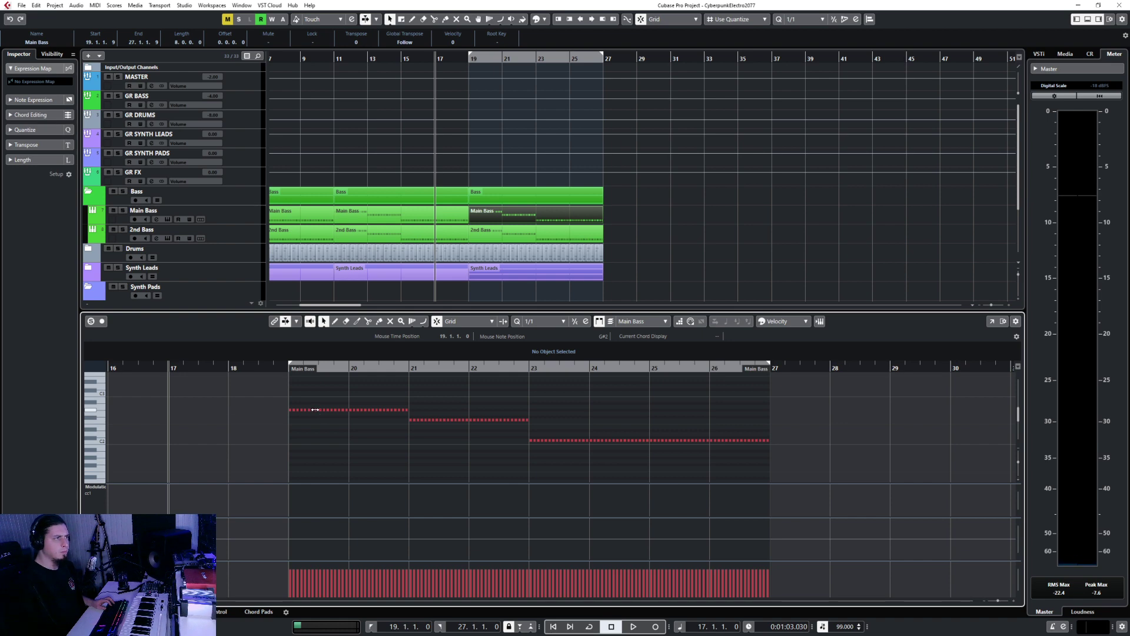
pyautogui.click(348, 223)
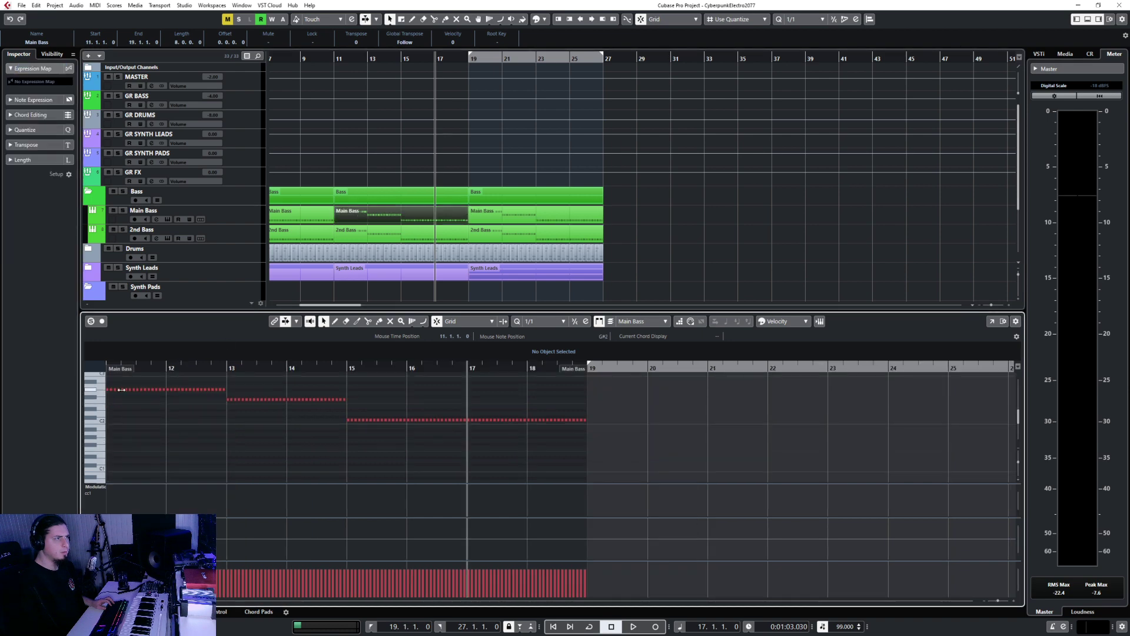
pyautogui.press('Return')
pyautogui.hscroll(-10, 474, 291)
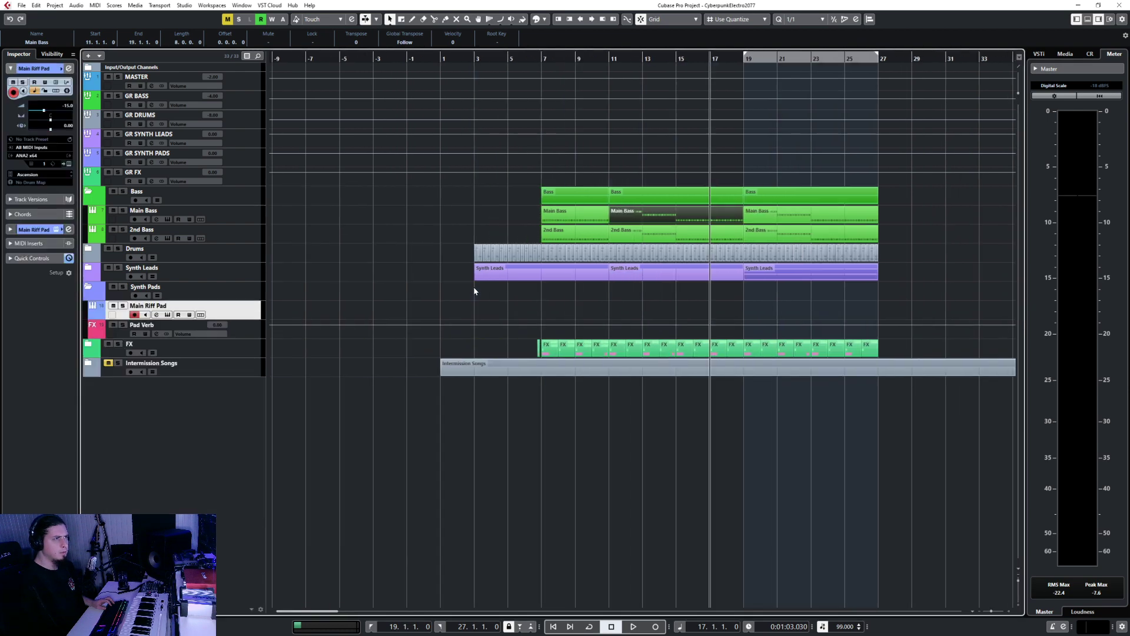
# - Play from bar 9 with only Main Bass and 2nd Bass soloed
pyautogui.hscroll(5, 475, 291)
pyautogui.click(419, 59)
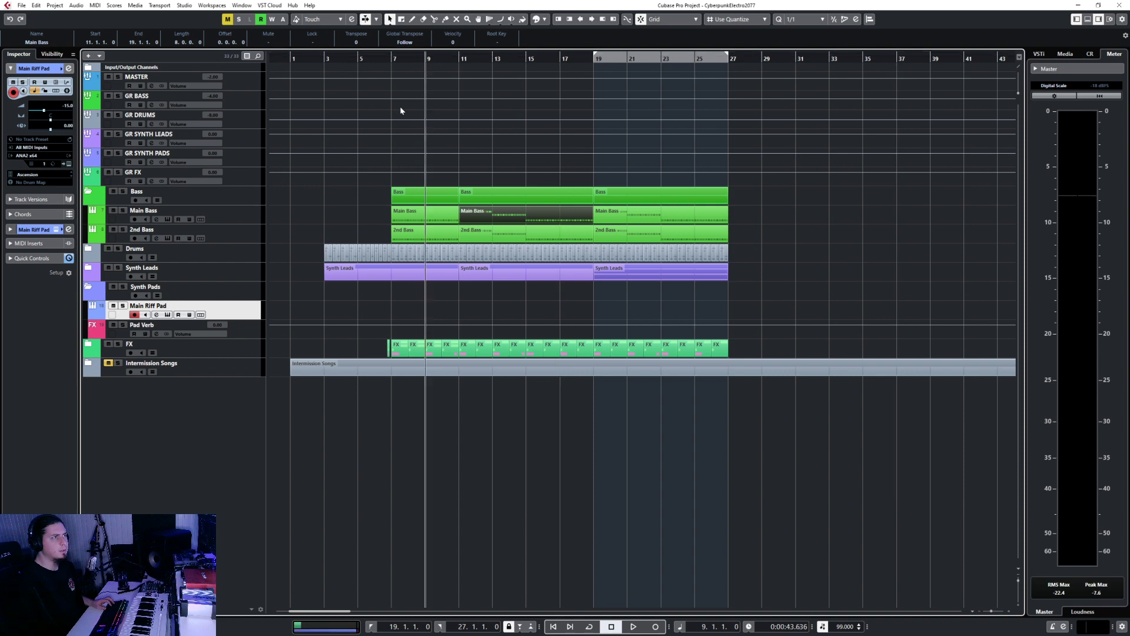
pyautogui.click(246, 218)
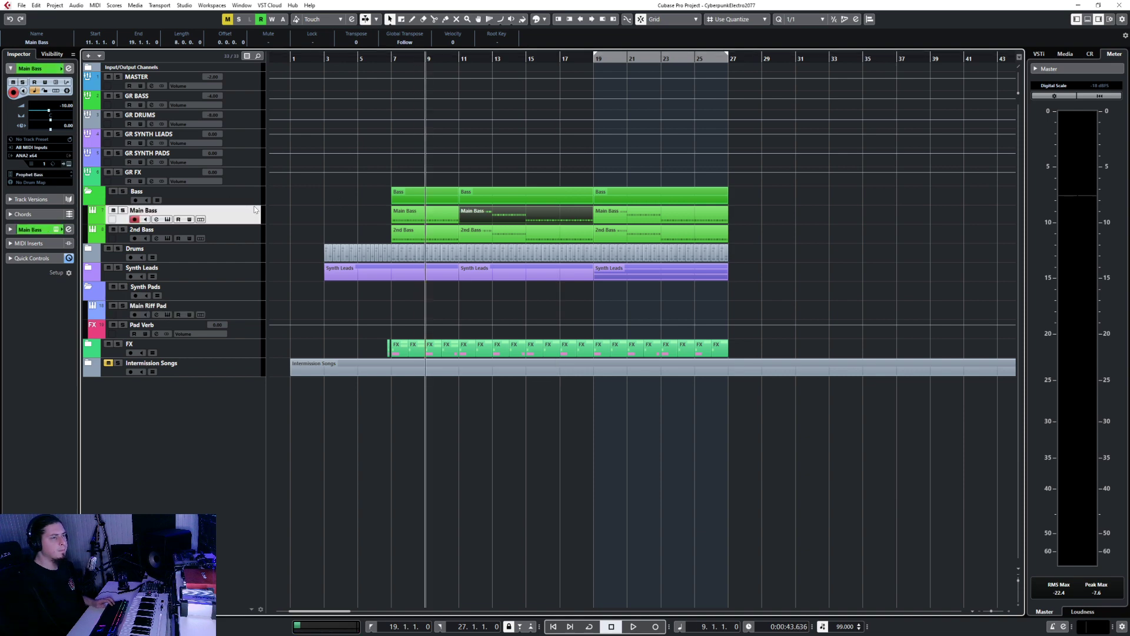
pyautogui.press('space')
pyautogui.keyDown('shift'); pyautogui.click(247, 235); pyautogui.keyUp('shift')
pyautogui.press('s')
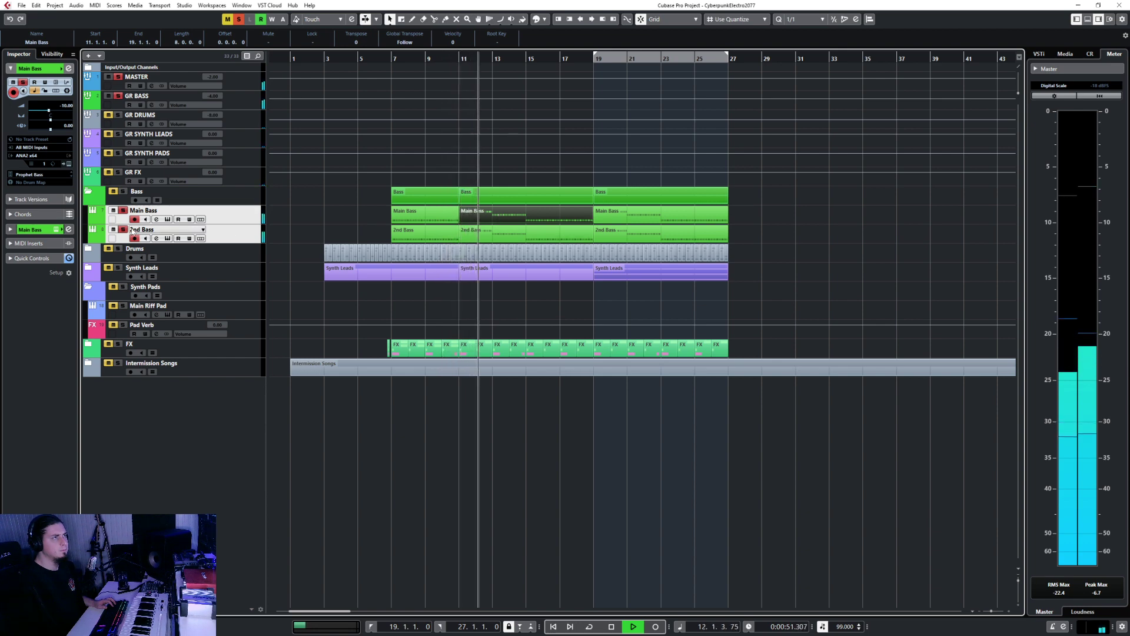
# - In the Main Bass part at bar 11, transpose the bars 11-12 notes down to F#2 and lower the bars 13-14 notes
pyautogui.click(237, 219)
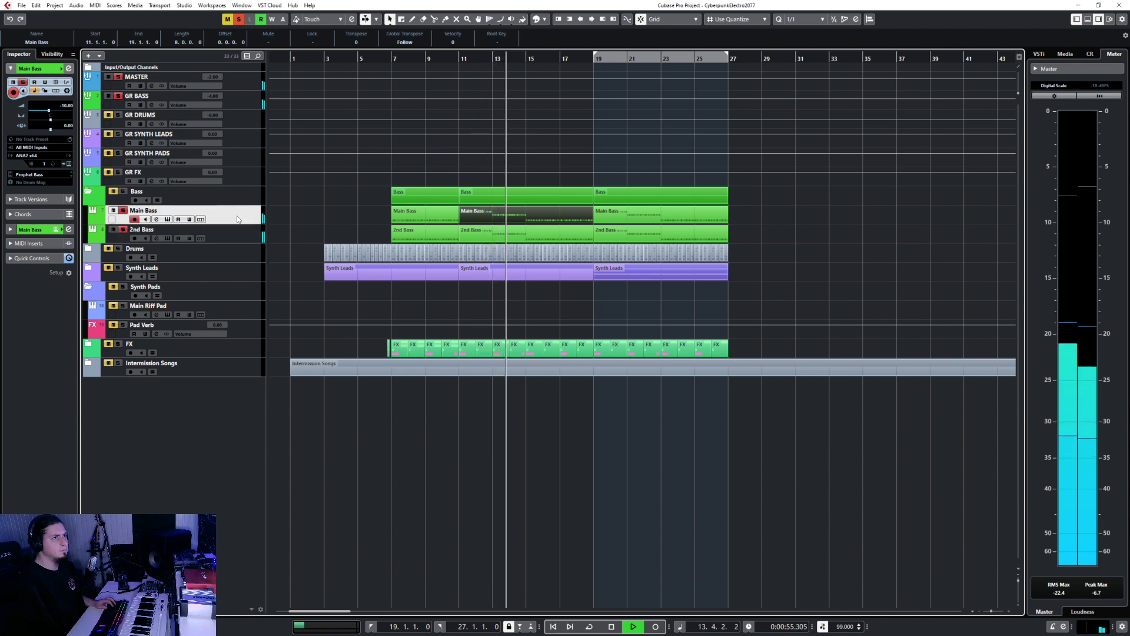
pyautogui.hotkey('ctrl', 'e')
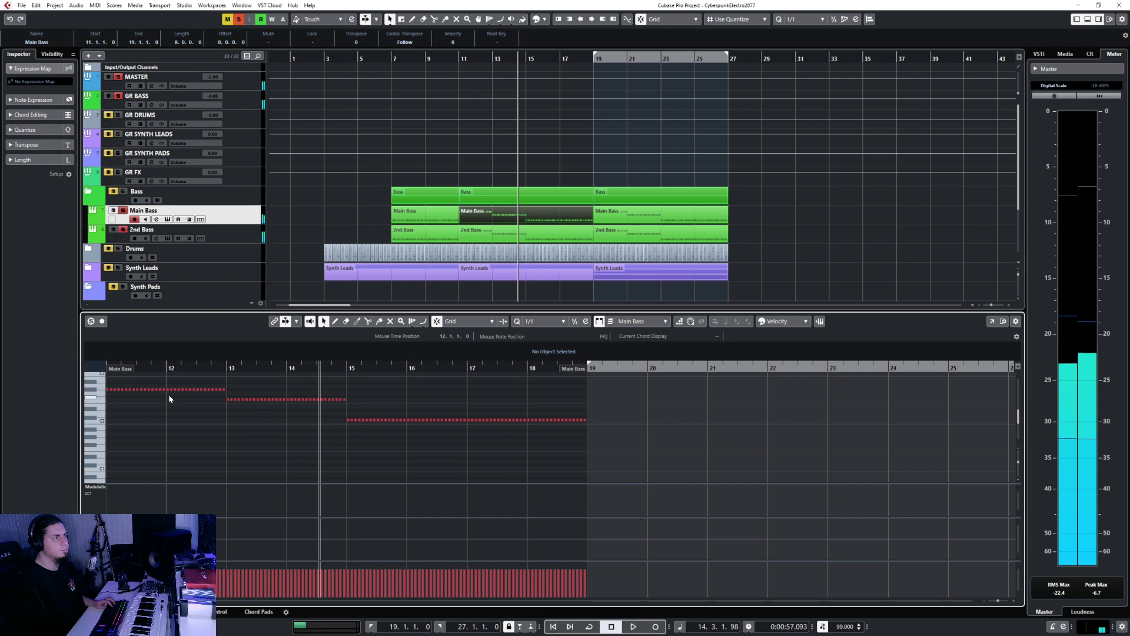
pyautogui.hscroll(-2, 168, 398)
pyautogui.moveTo(182, 386); pyautogui.dragTo(333, 392)
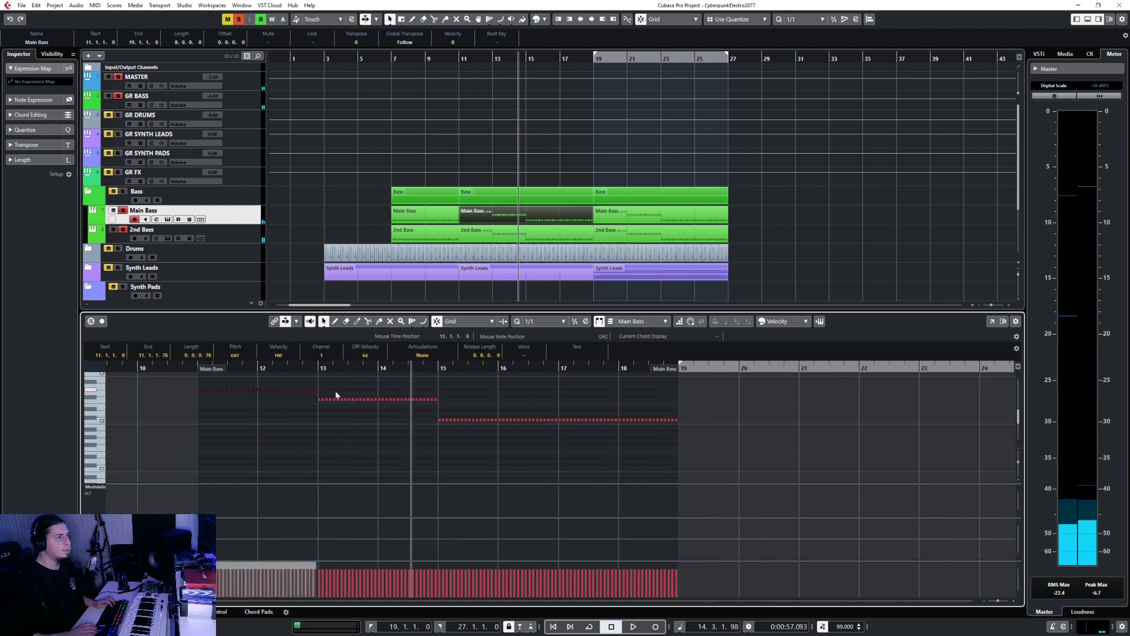
pyautogui.press('Down')
pyautogui.press('Down')
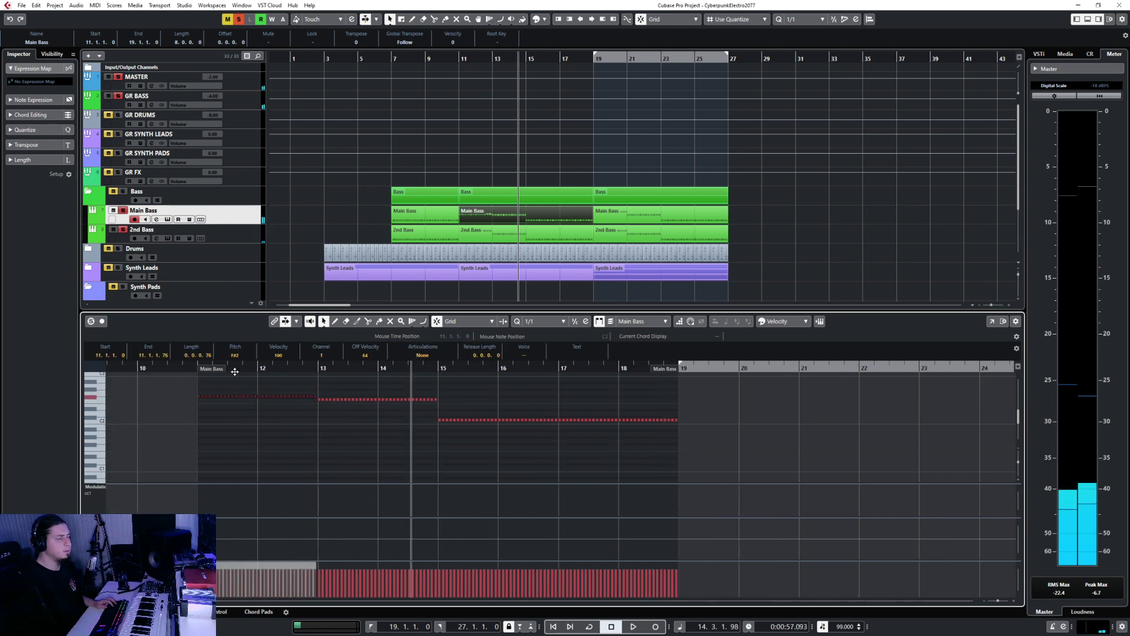
pyautogui.press('Up')
pyautogui.press('Up')
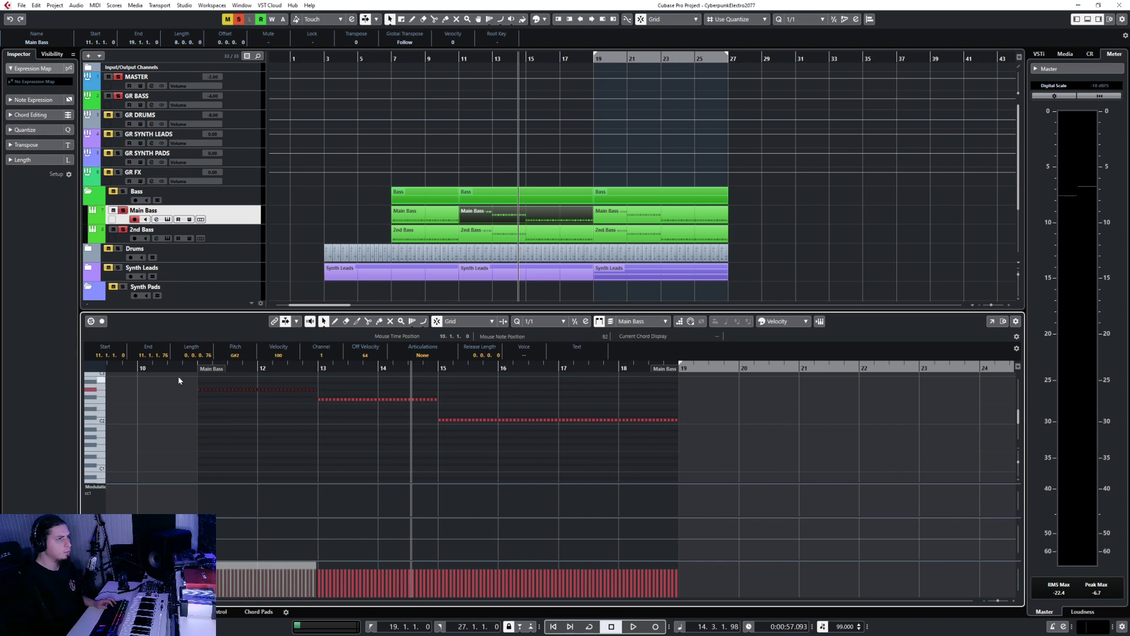
pyautogui.moveTo(179, 378); pyautogui.dragTo(479, 405)
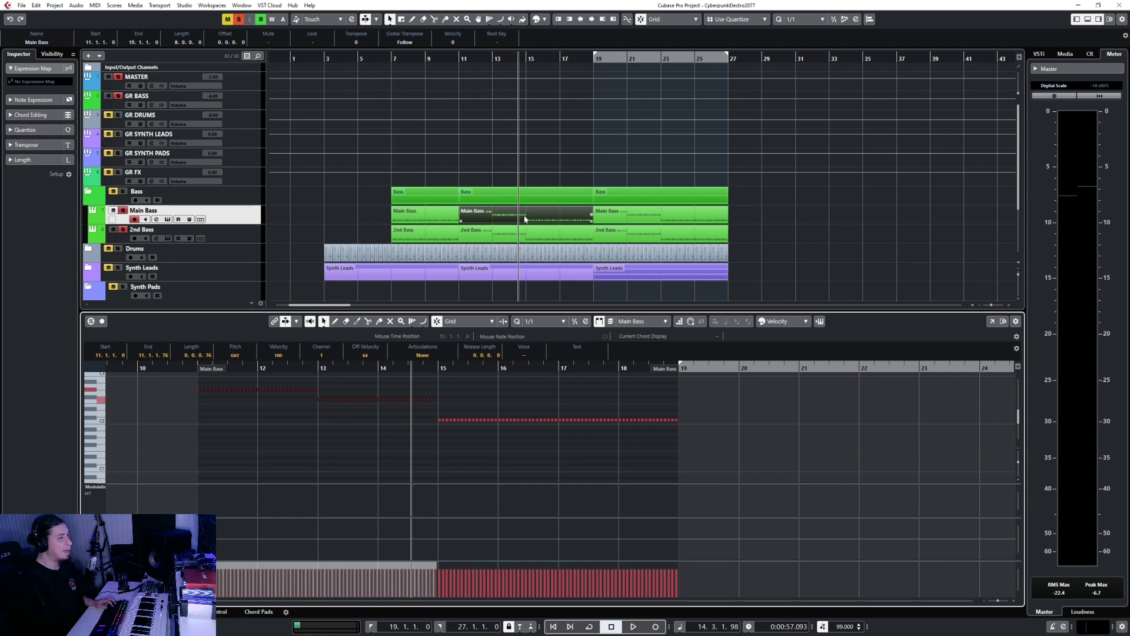
pyautogui.press('Down')
pyautogui.press('Down')
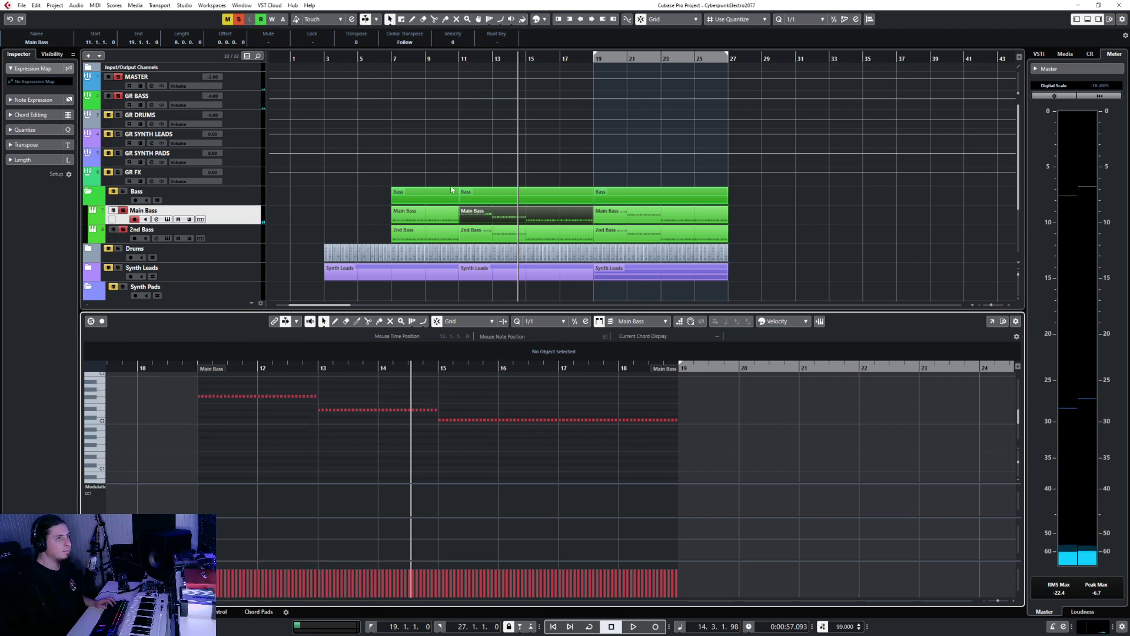
# - Lower the first two note groups of the 2nd Bass part at bar 11, with the first at F#2, and close the editor
pyautogui.click(480, 237)
pyautogui.hscroll(2, 123, 386)
pyautogui.hscroll(-3, 207, 399)
pyautogui.moveTo(230, 387); pyautogui.dragTo(607, 411)
pyautogui.press('Down')
pyautogui.press('Down')
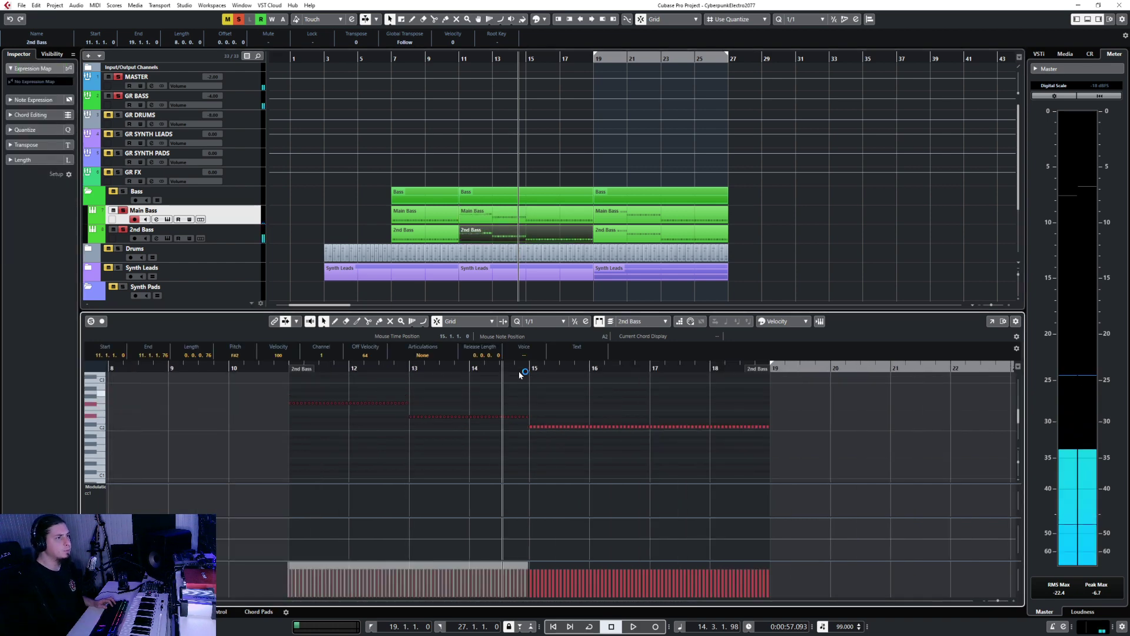
pyautogui.hotkey('ctrl', 'alt', 'e')
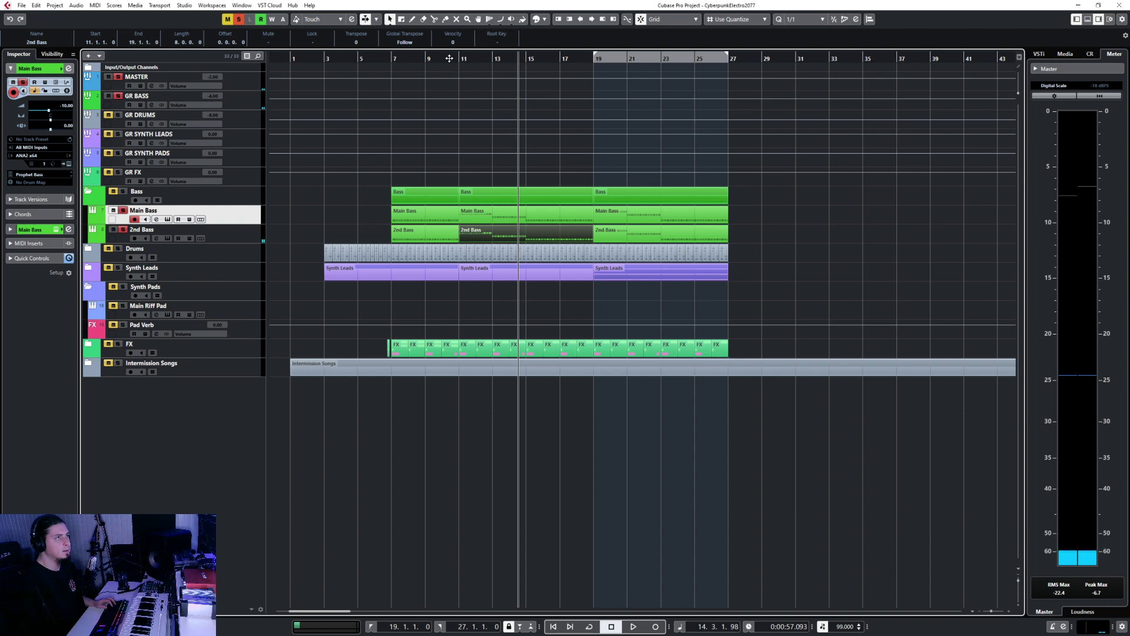
# - Solo Synth Leads together with the two bass tracks and play from bar 10
pyautogui.click(235, 290)
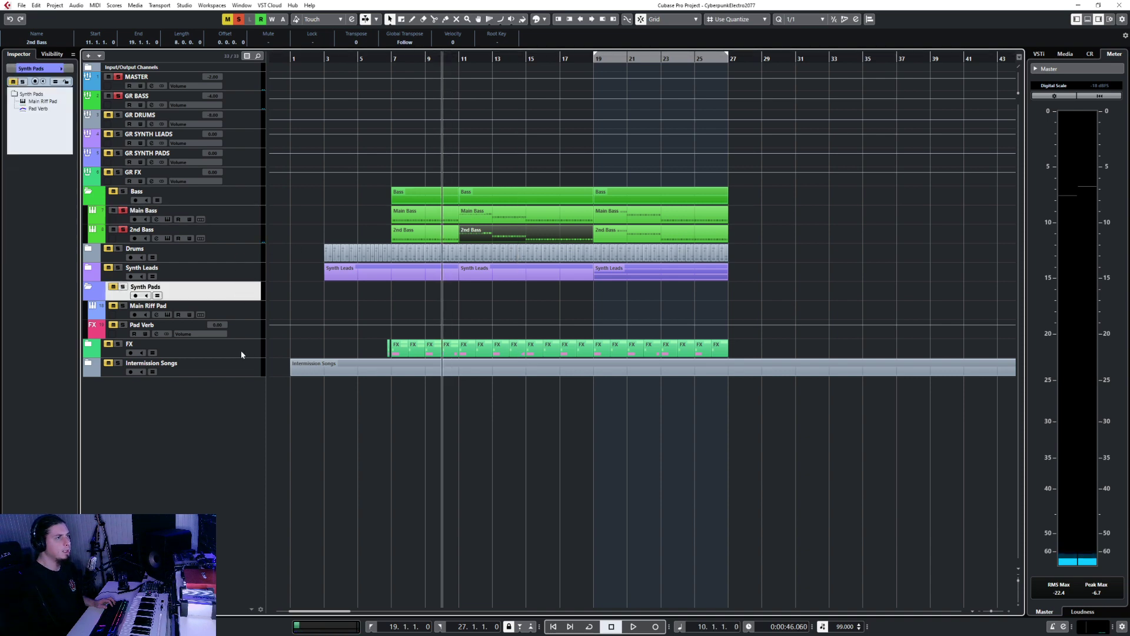
pyautogui.click(246, 269)
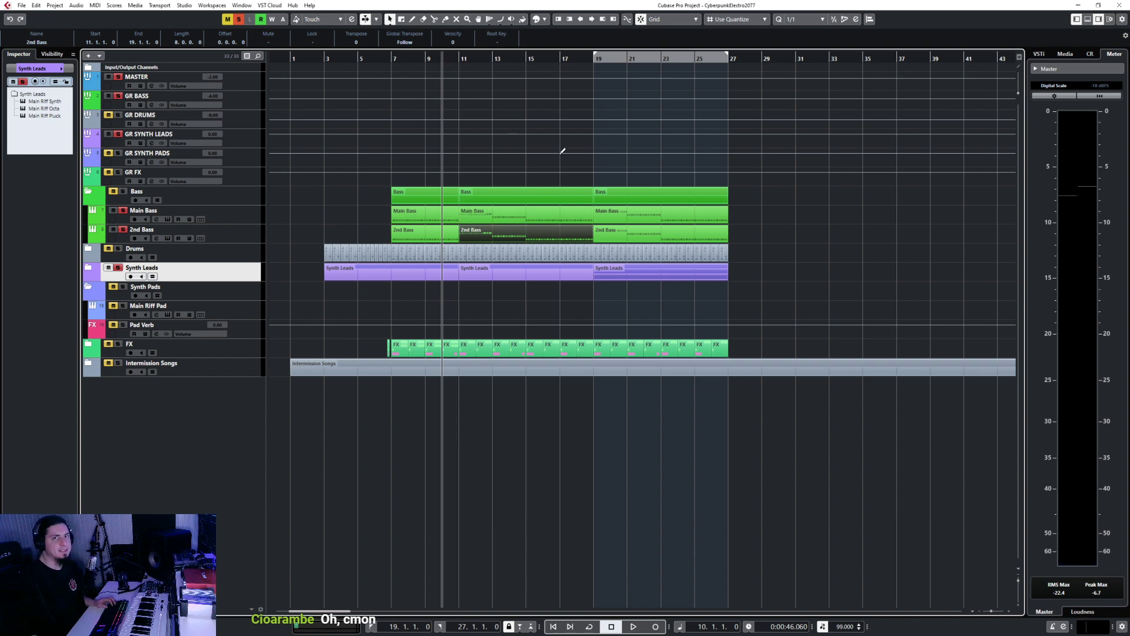
pyautogui.press('space')
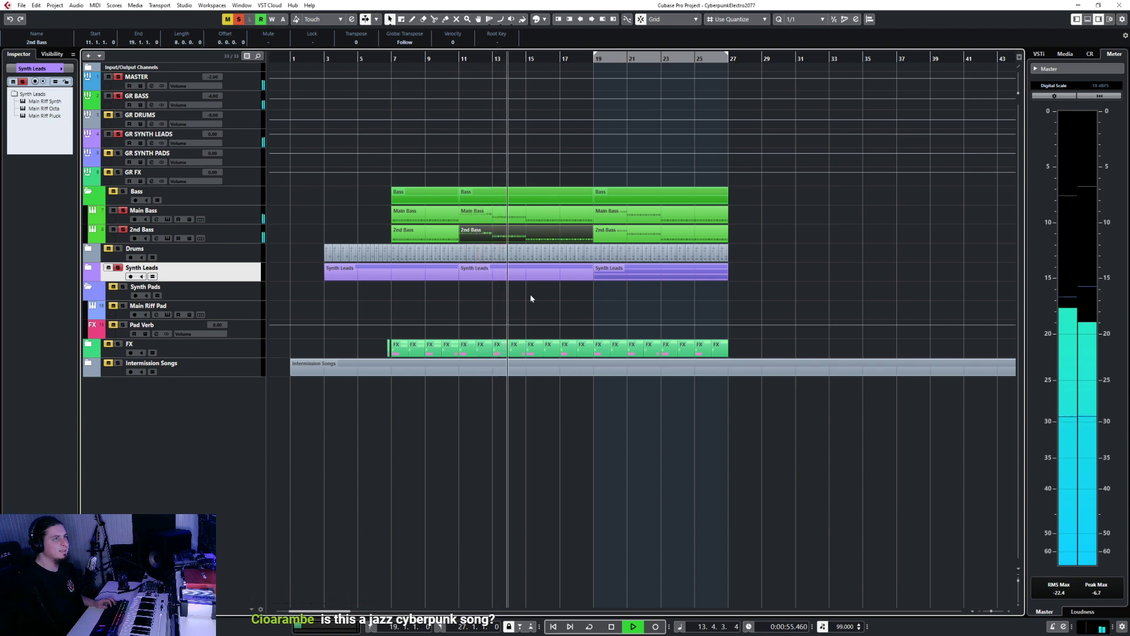
# - Replace the Main Bass and 2nd Bass parts at bar 19 with copies of the edited parts from bar 11
pyautogui.click(624, 217)
pyautogui.keyDown('shift'); pyautogui.click(614, 239); pyautogui.keyUp('shift')
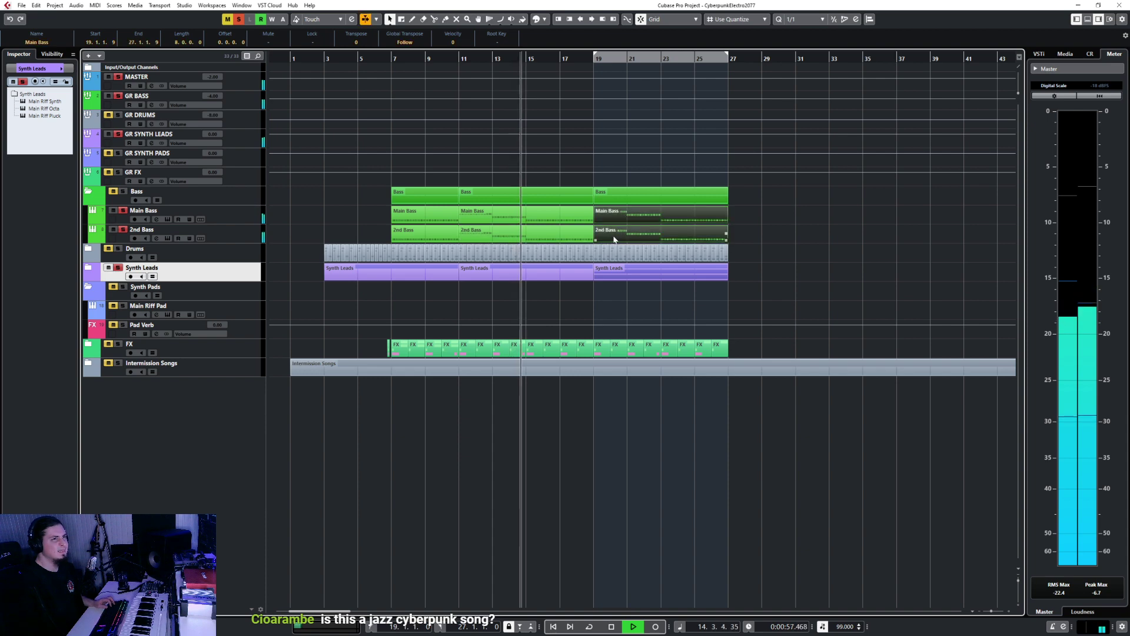
pyautogui.click(523, 221)
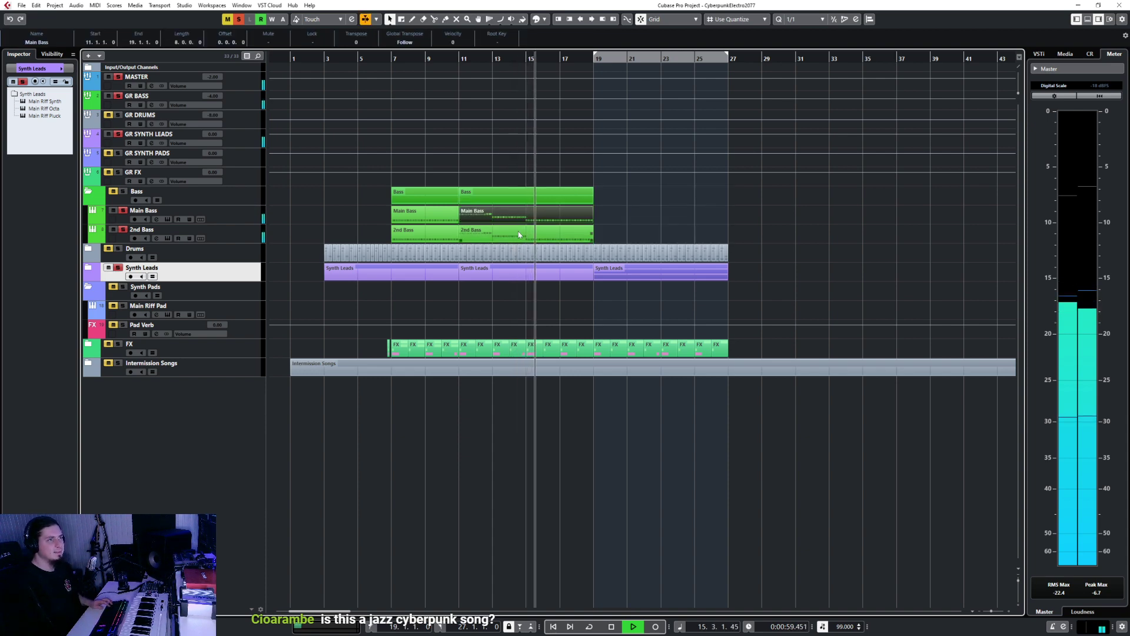
pyautogui.keyDown('shift'); pyautogui.click(521, 234); pyautogui.keyUp('shift')
pyautogui.press('space')
pyautogui.click(595, 60)
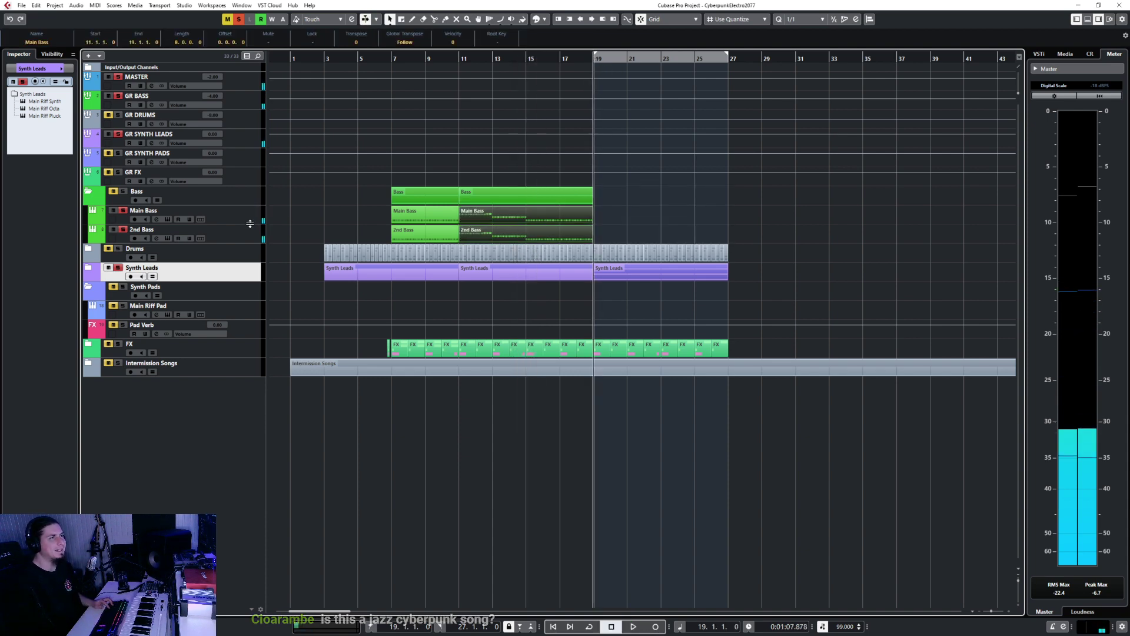
pyautogui.click(249, 222)
pyautogui.hotkey('ctrl', 'd')
# - Clear the solos, play the track from bar 7, and record a Main Riff Pad part from bar 19
pyautogui.click(239, 268)
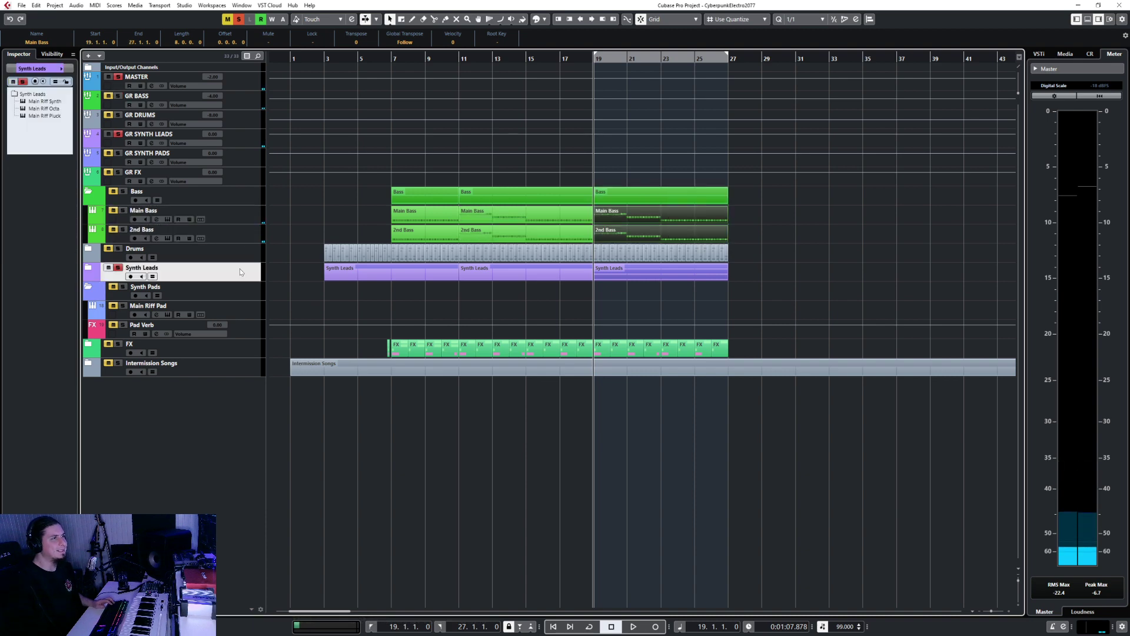
pyautogui.click(393, 58)
pyautogui.press('space')
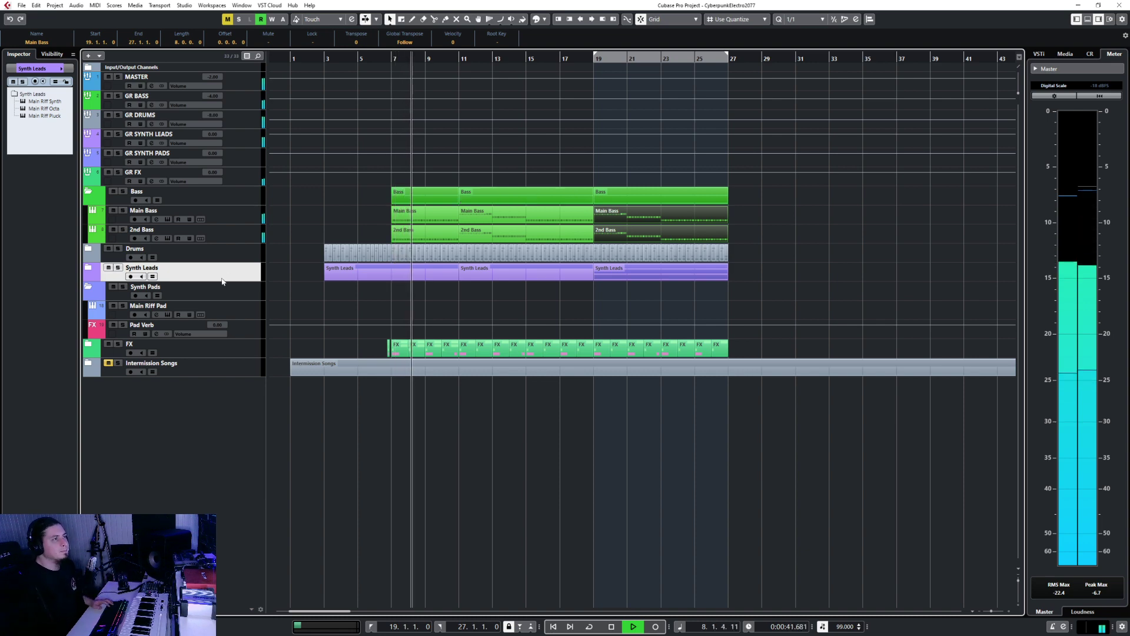
pyautogui.click(250, 310)
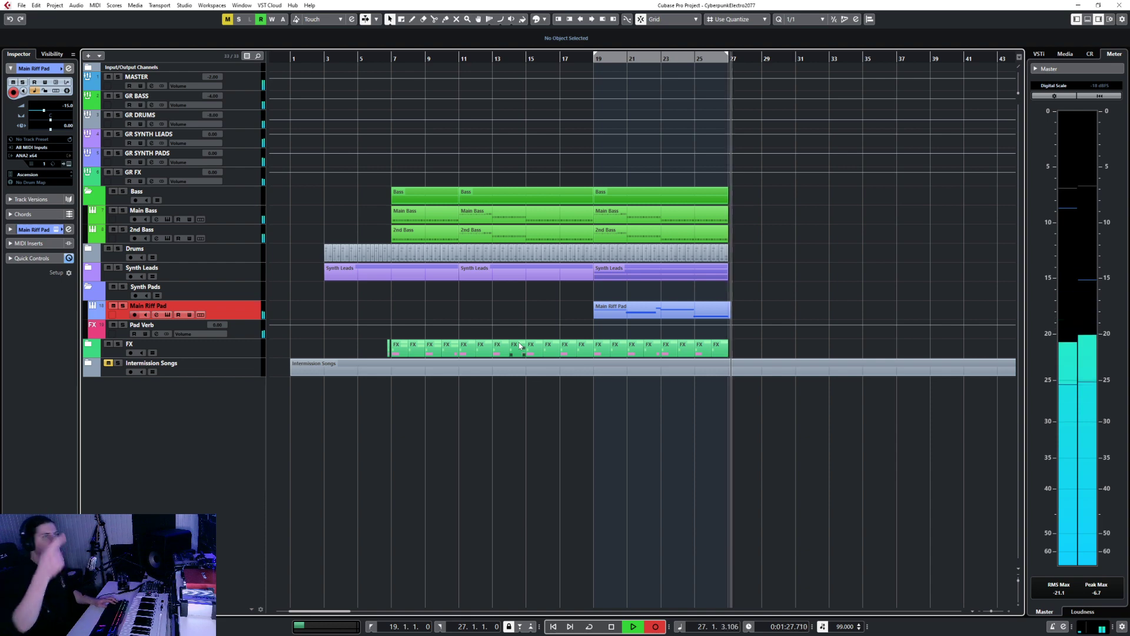
pyautogui.press('space')
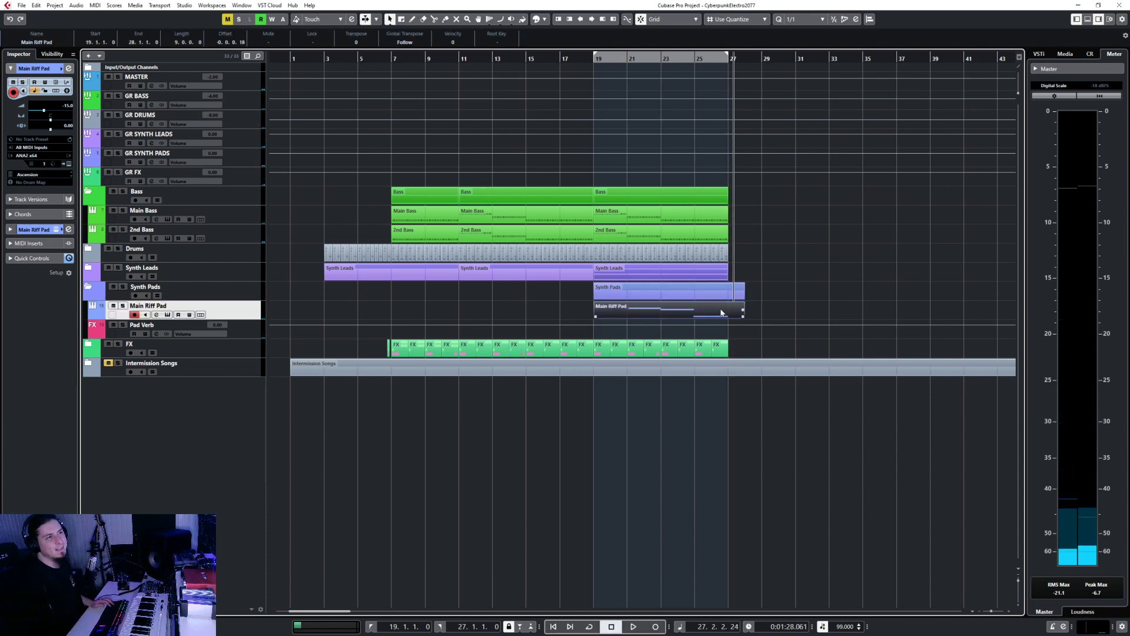
# - Correct the note timing in the recorded Main Riff Pad part and trim the part to end at bar 27
pyautogui.doubleClick(722, 312)
pyautogui.moveTo(183, 381); pyautogui.dragTo(203, 404)
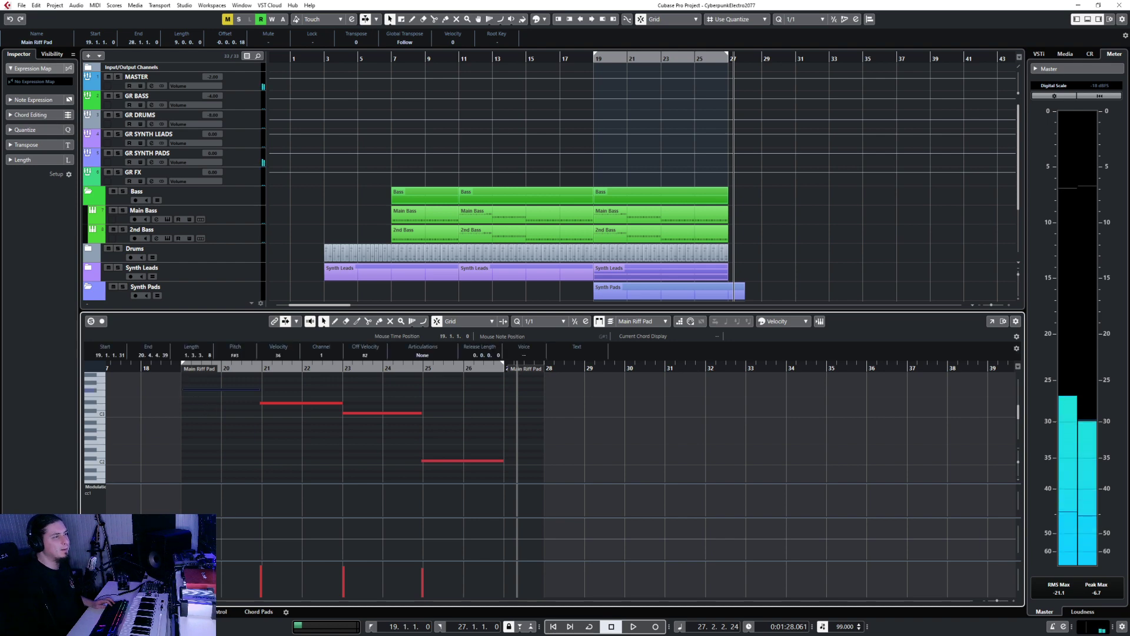
pyautogui.click(340, 414)
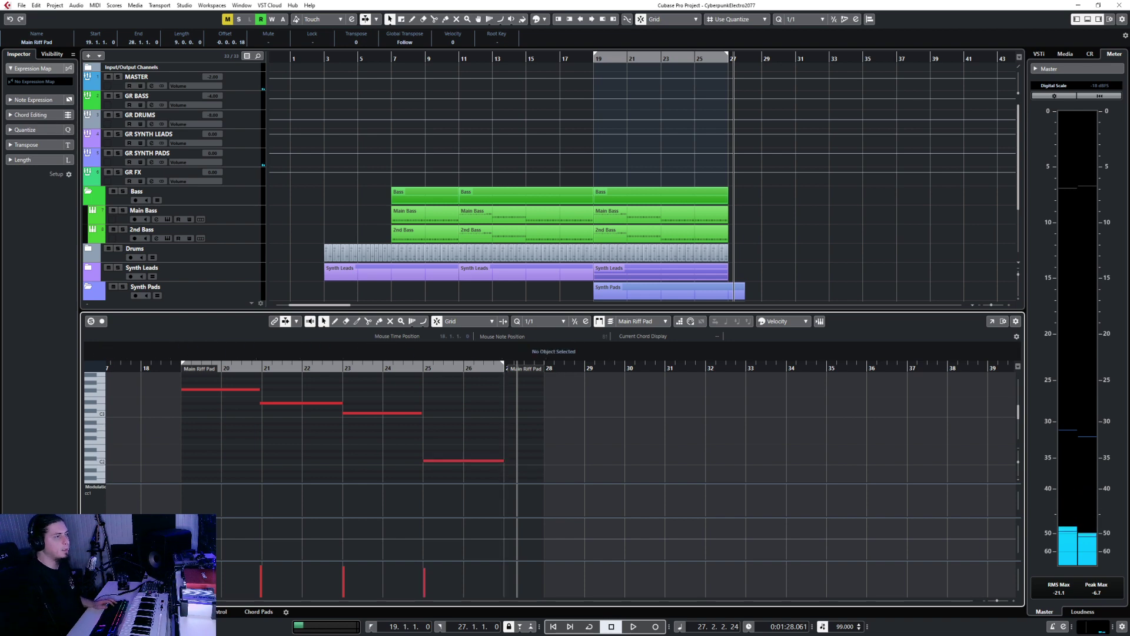
pyautogui.hotkey('ctrl', 'e')
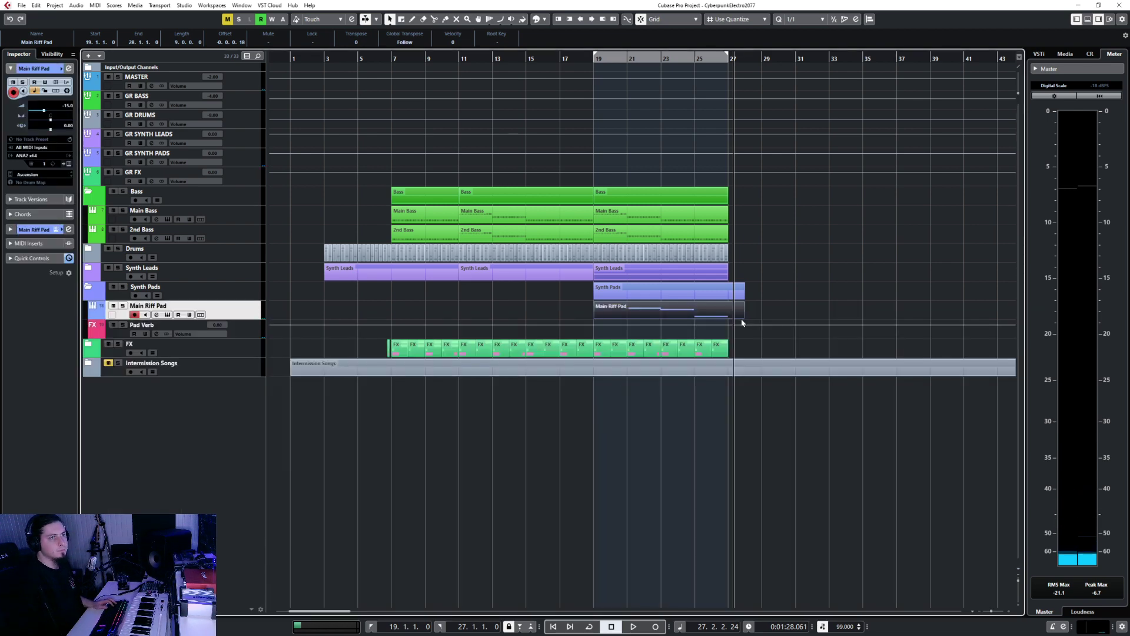
pyautogui.moveTo(743, 317); pyautogui.dragTo(728, 317)
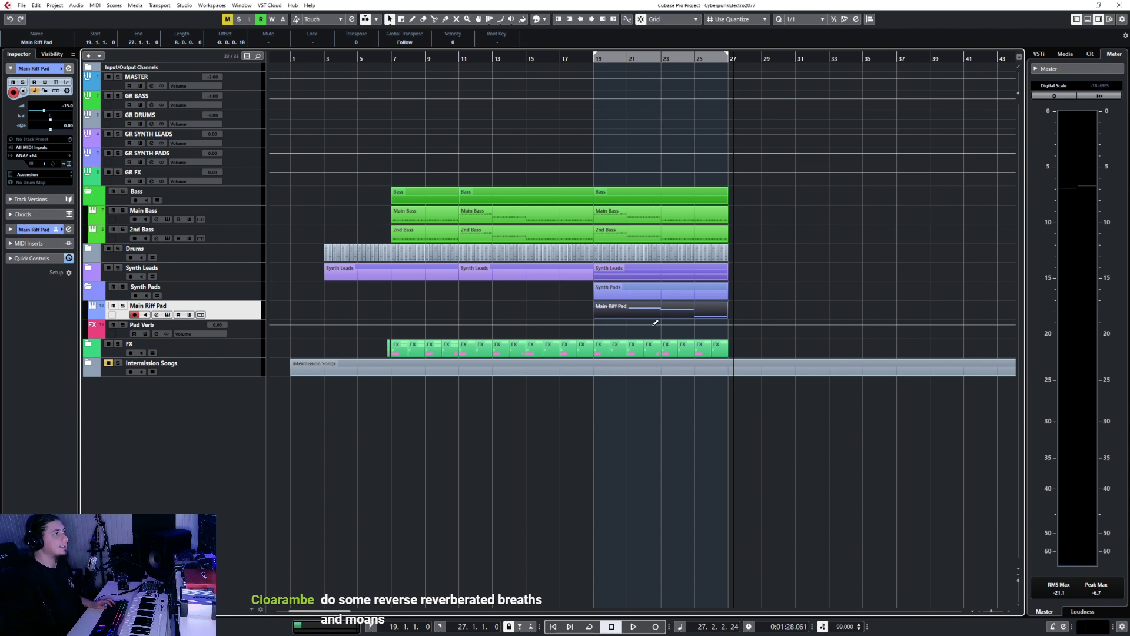
pyautogui.keyDown('ctrl'); pyautogui.scroll(4, 663, 310); pyautogui.keyUp('ctrl')
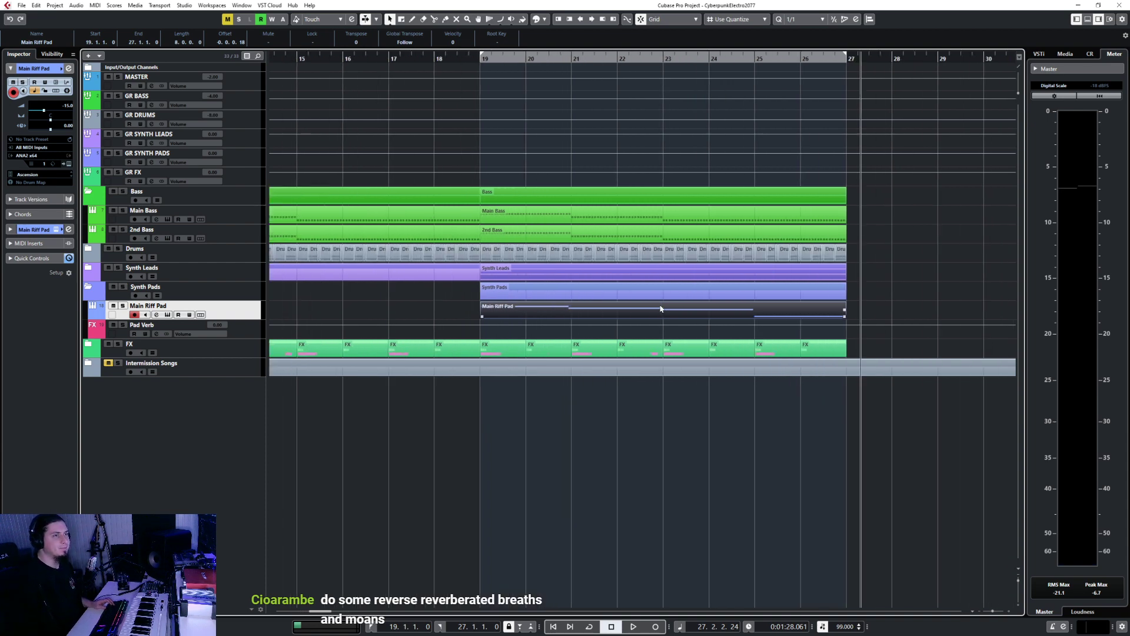
# - Lower the Main Riff Pad volume to -17 and play the arrangement from bar 18 to check the pad
pyautogui.click(230, 356)
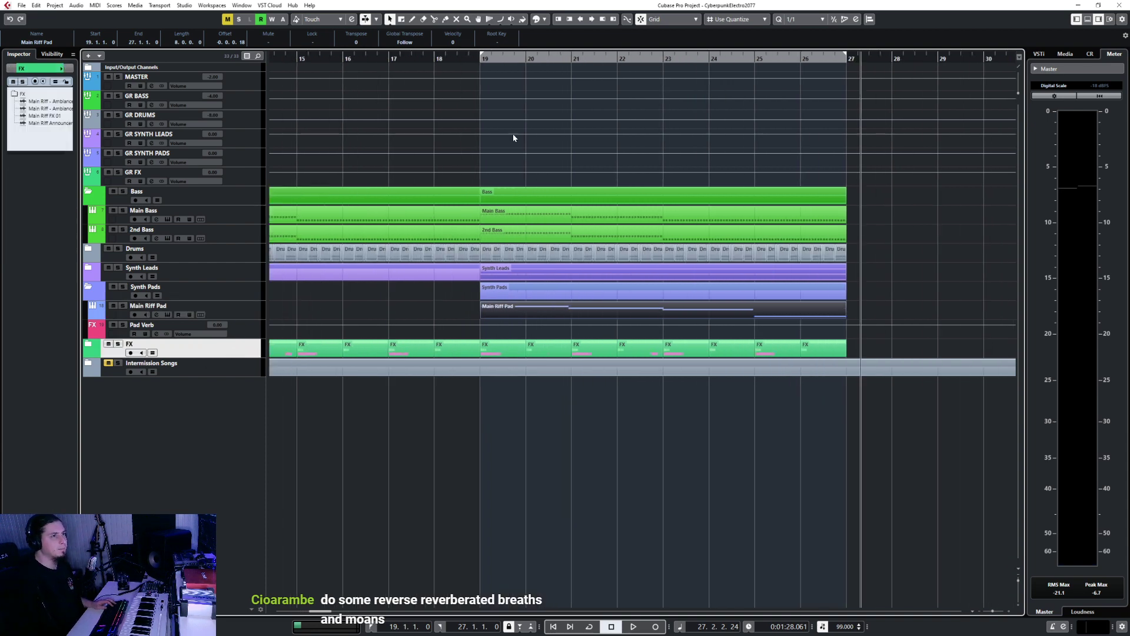
pyautogui.click(437, 56)
pyautogui.click(200, 316)
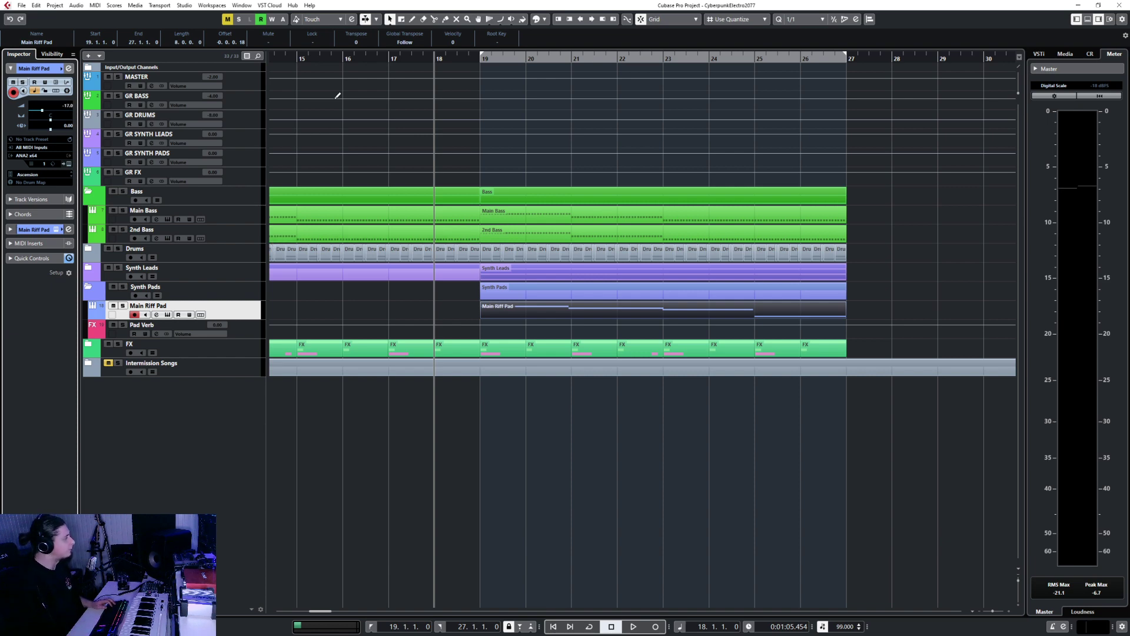
pyautogui.click(545, 144)
pyautogui.press('space')
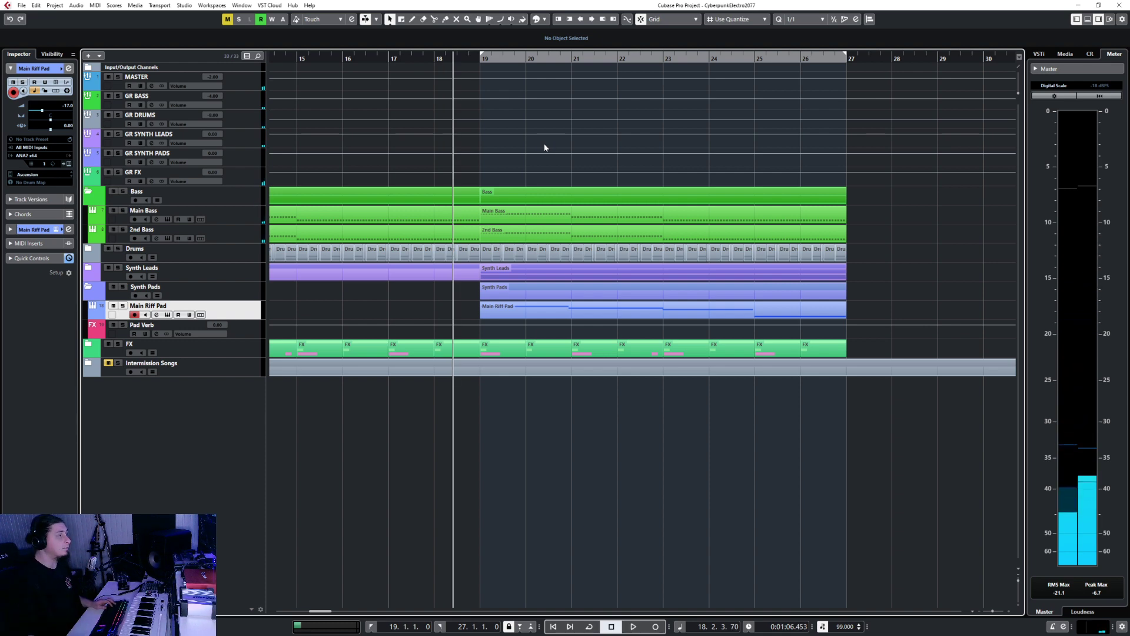
pyautogui.scroll(-5, 545, 147)
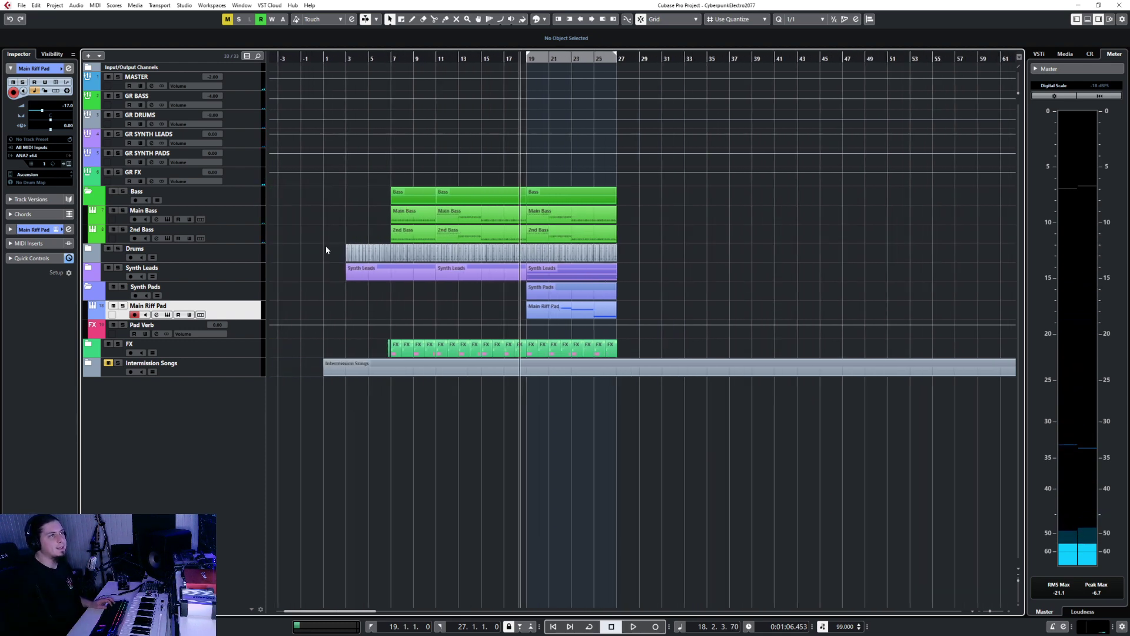
pyautogui.scroll(5, 469, 249)
pyautogui.press('space')
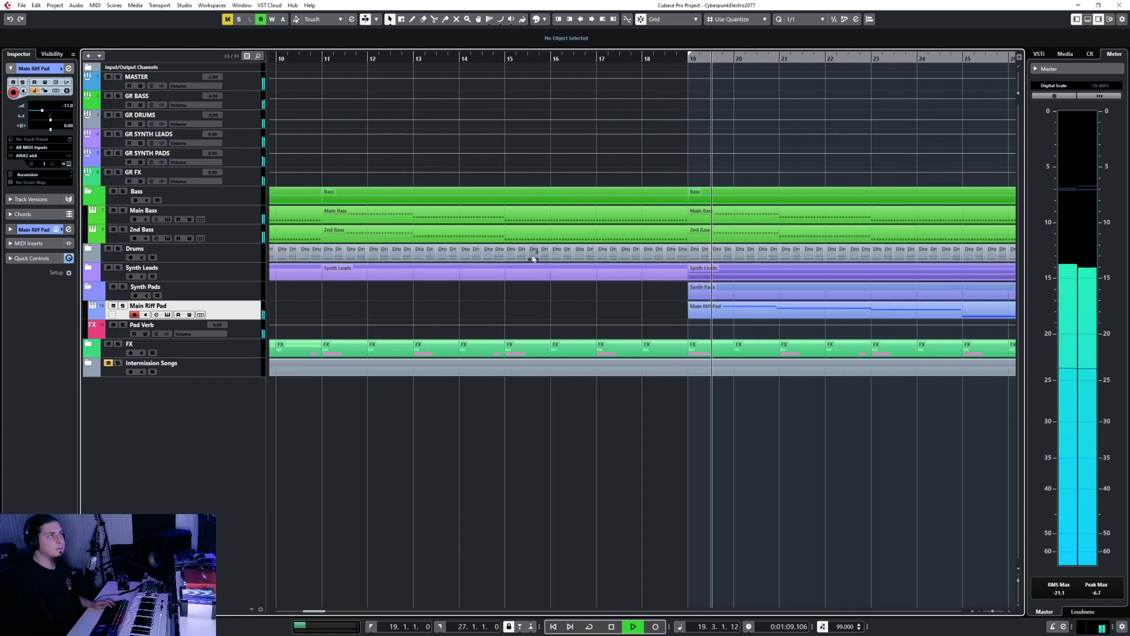
pyautogui.press('f')
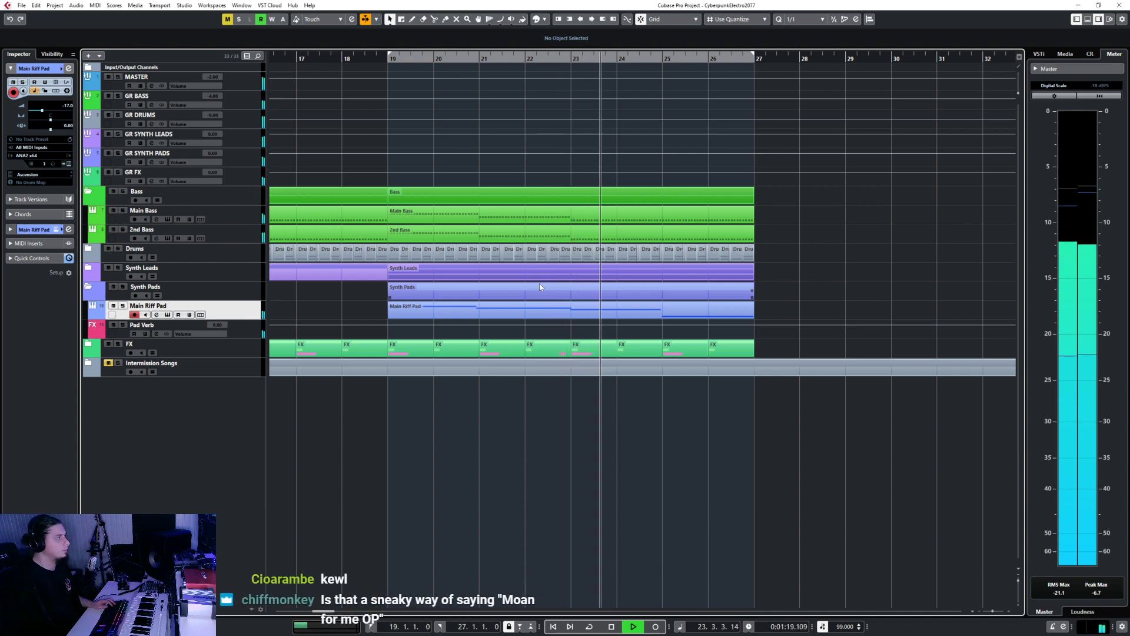
pyautogui.press('space')
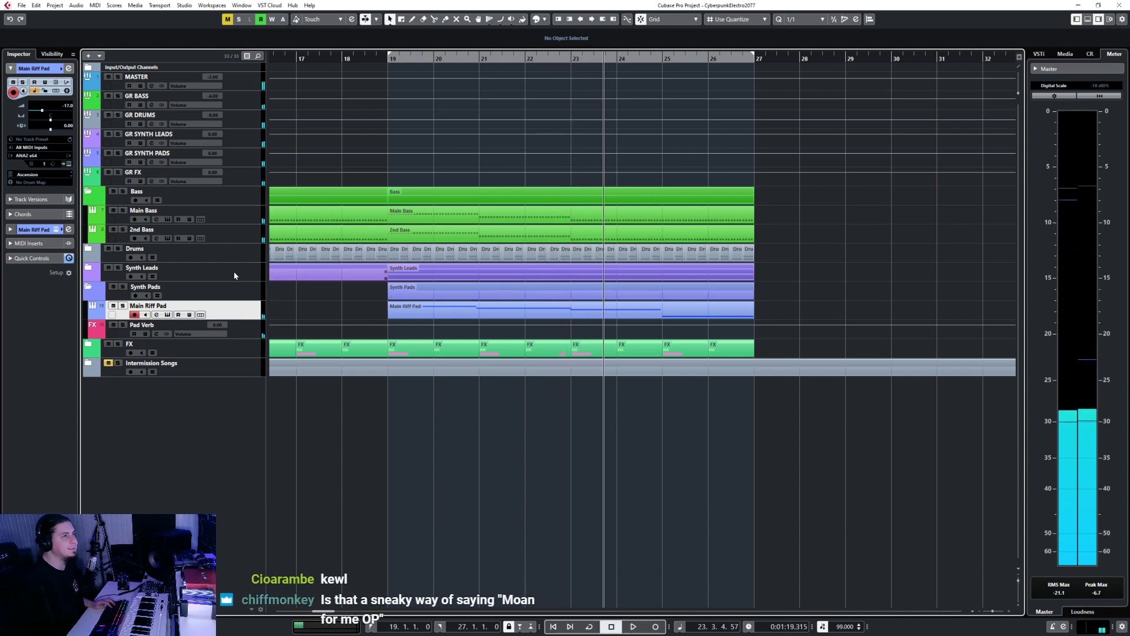
pyautogui.rightClick(236, 316)
pyautogui.click(293, 296)
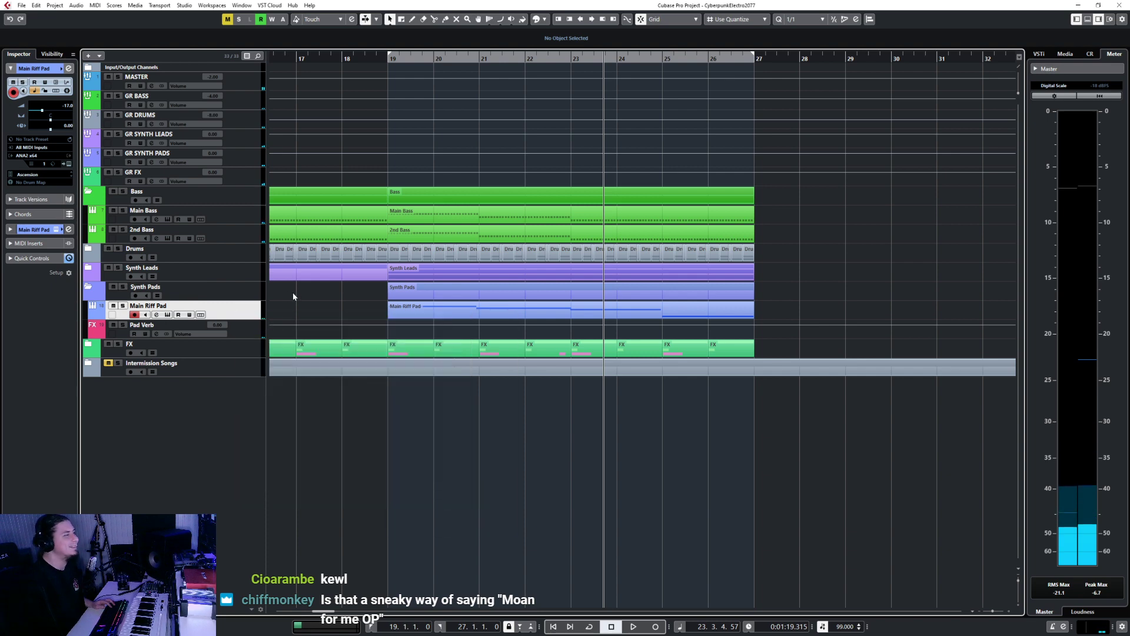
pyautogui.rightClick(227, 318)
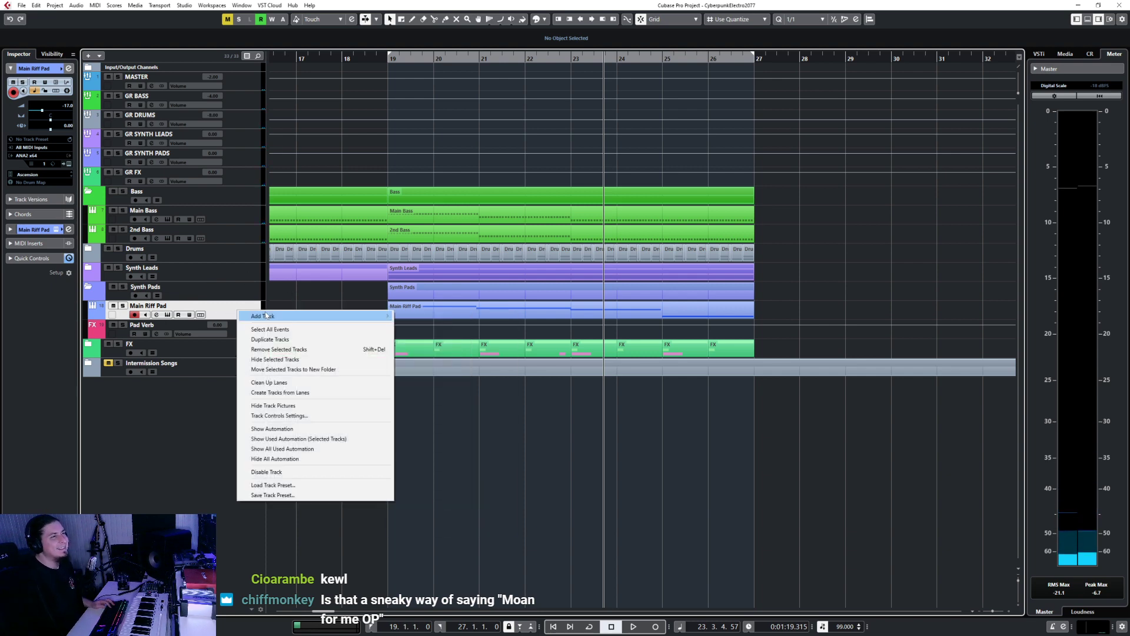
pyautogui.click(318, 288)
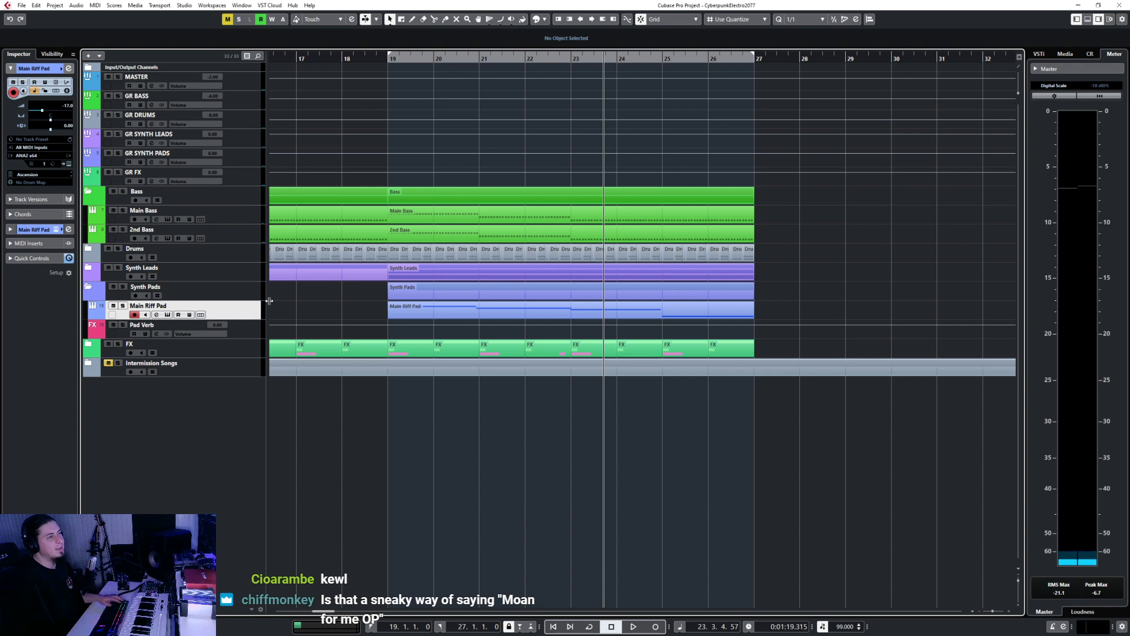
pyautogui.press('F3')
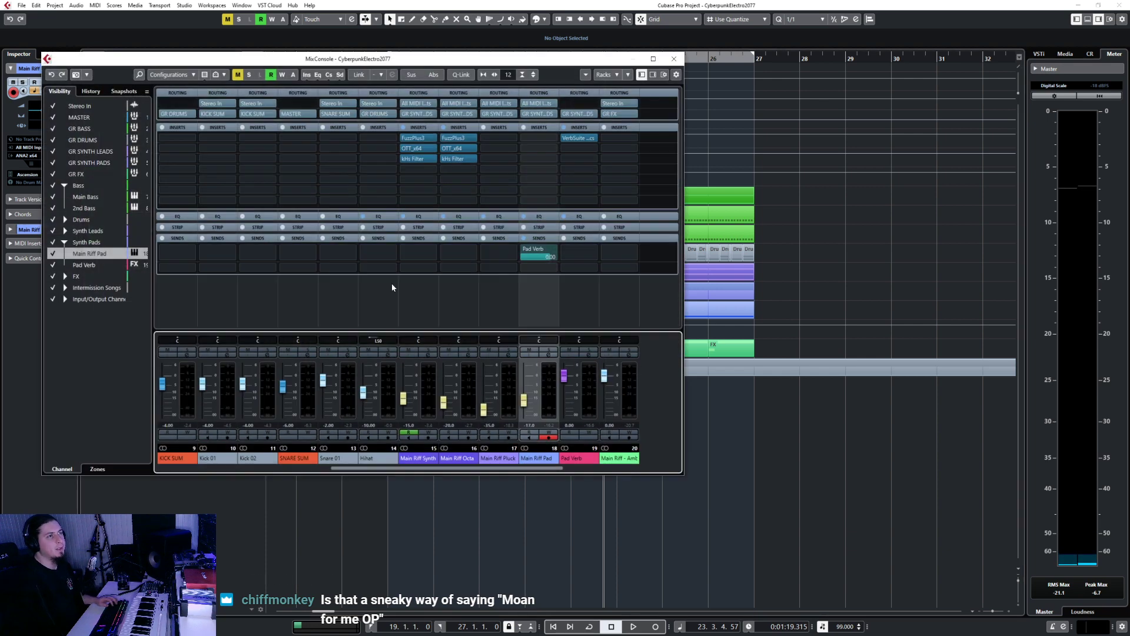
pyautogui.click(674, 58)
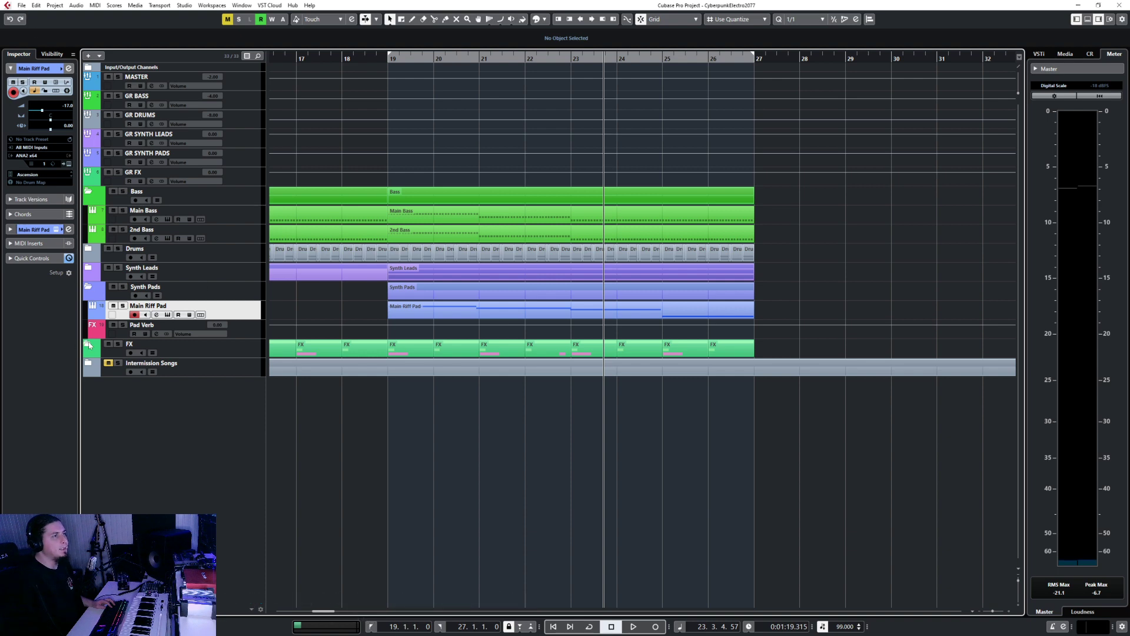
# - Expand the FX folder and duplicate the Main Riff Announcer track
pyautogui.click(88, 345)
pyautogui.click(245, 505)
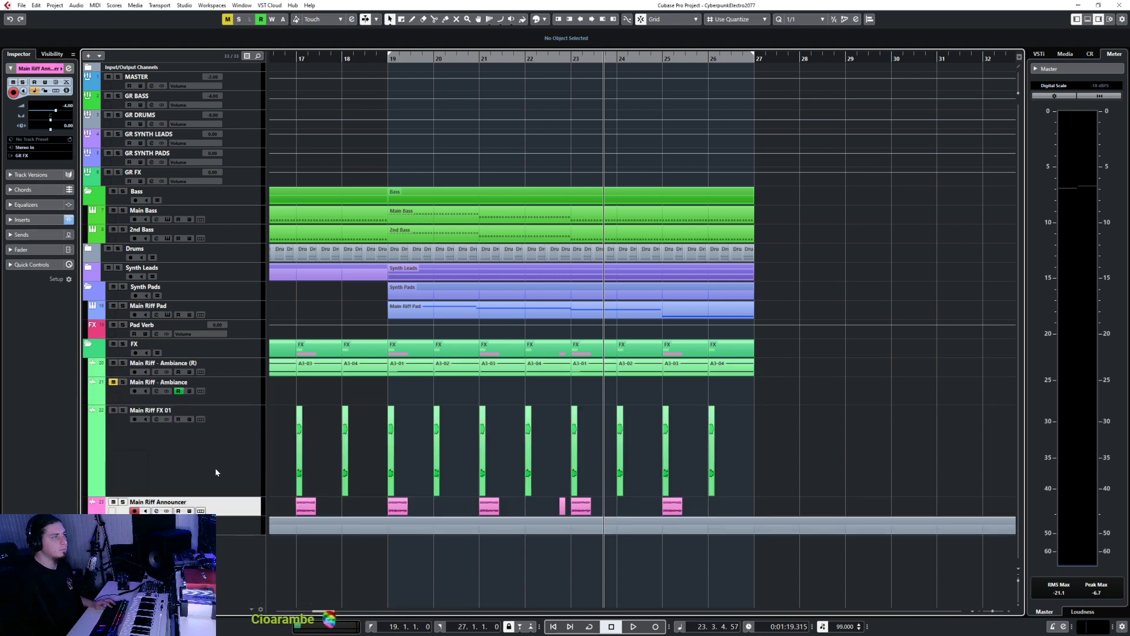
pyautogui.scroll(3, 424, 474)
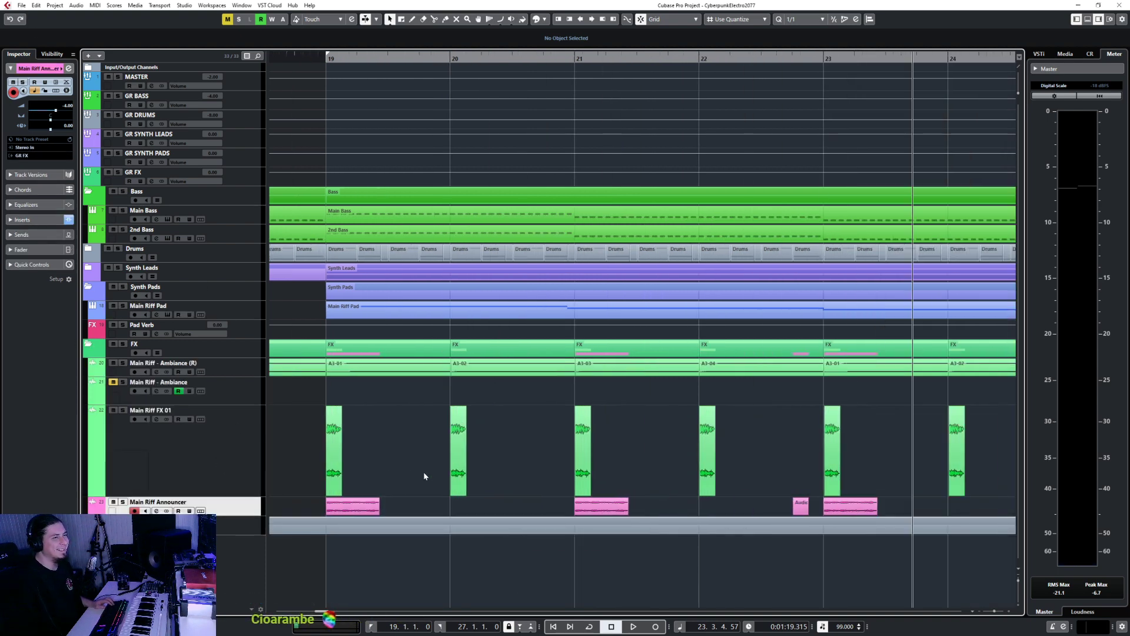
pyautogui.rightClick(226, 511)
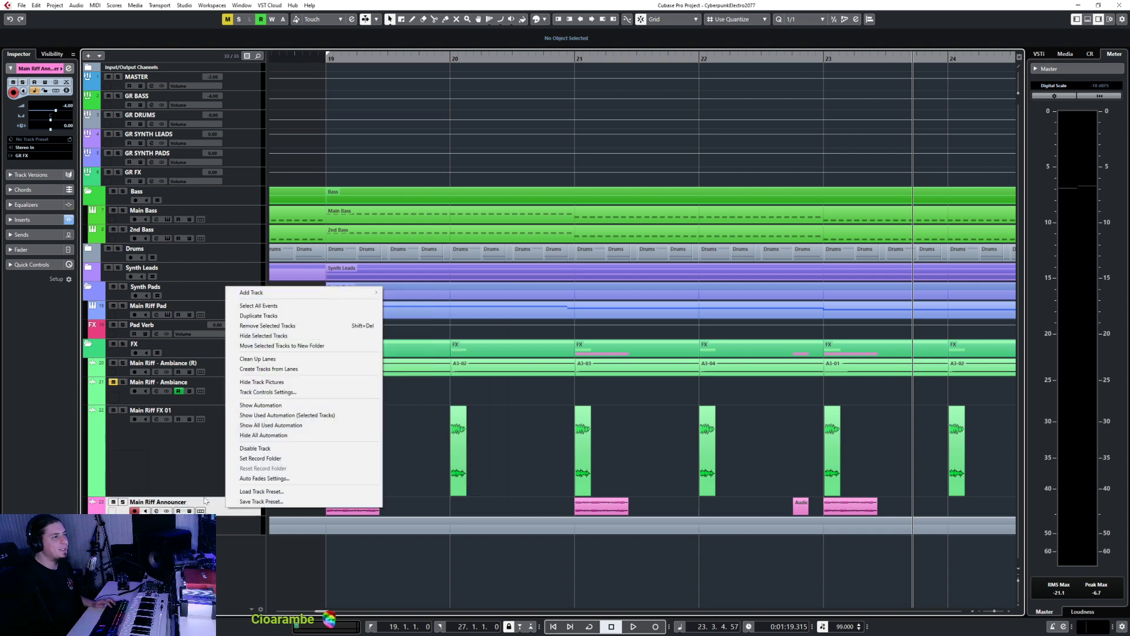
pyautogui.click(215, 509)
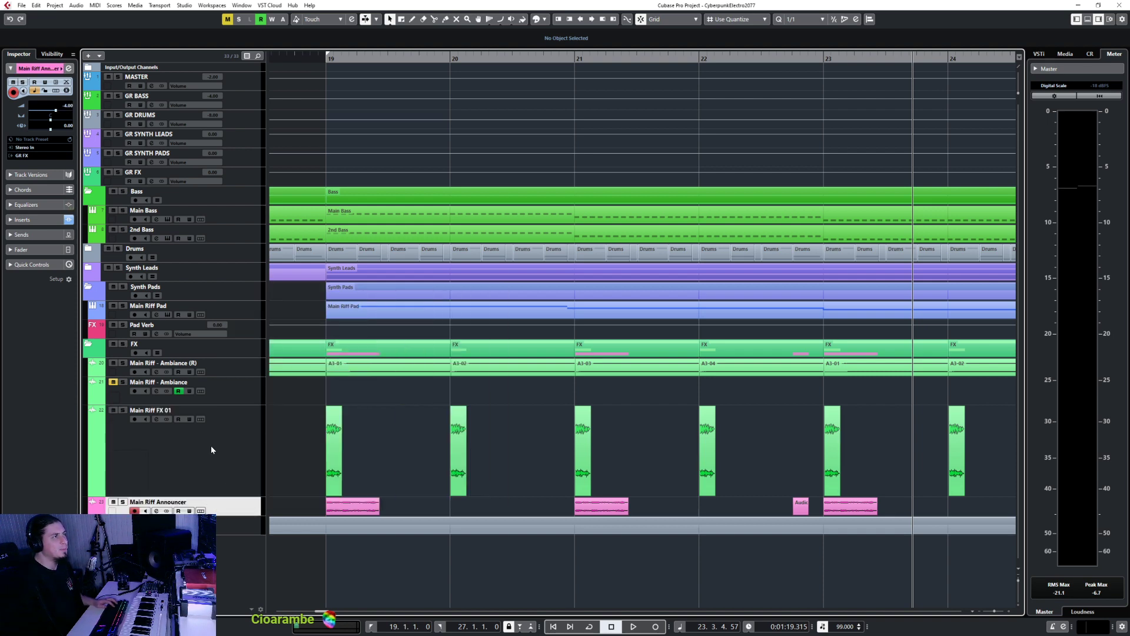
pyautogui.rightClick(240, 511)
pyautogui.click(277, 315)
# - Bypass the Denoiser and kHs Pitch Shifter inserts on the duplicated announcer track
pyautogui.click(69, 220)
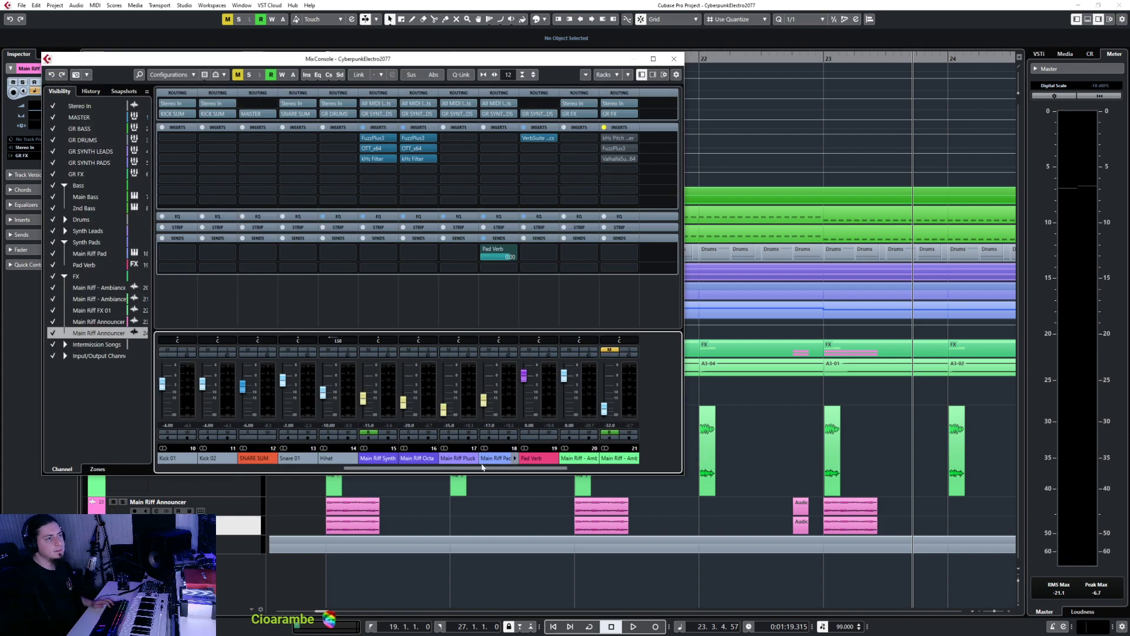
pyautogui.moveTo(434, 469); pyautogui.dragTo(543, 470)
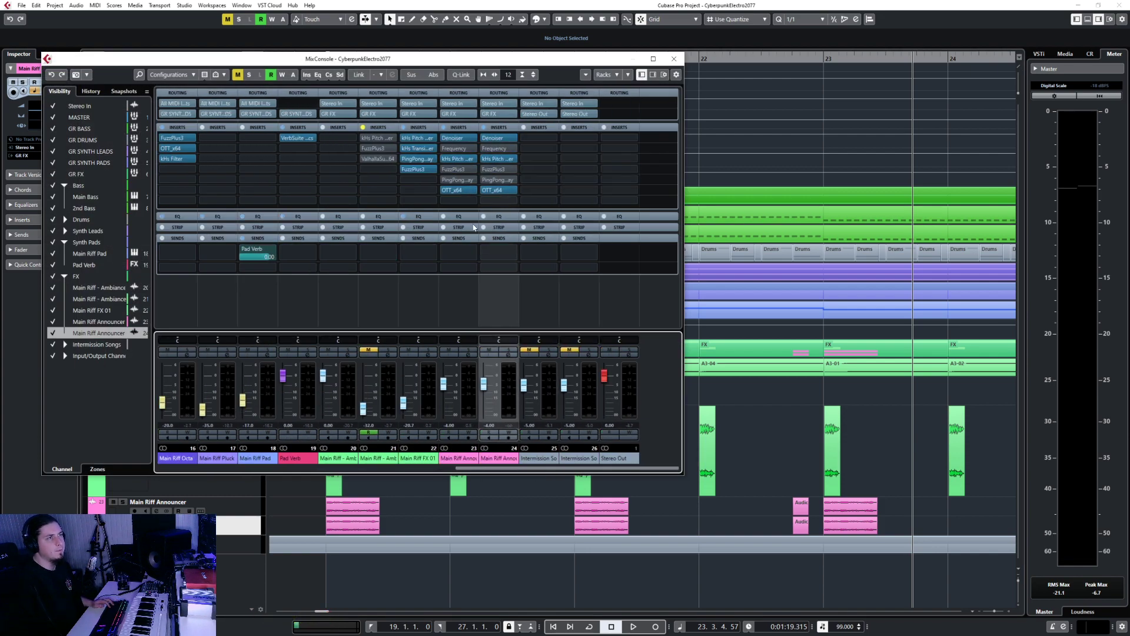
pyautogui.click(485, 158)
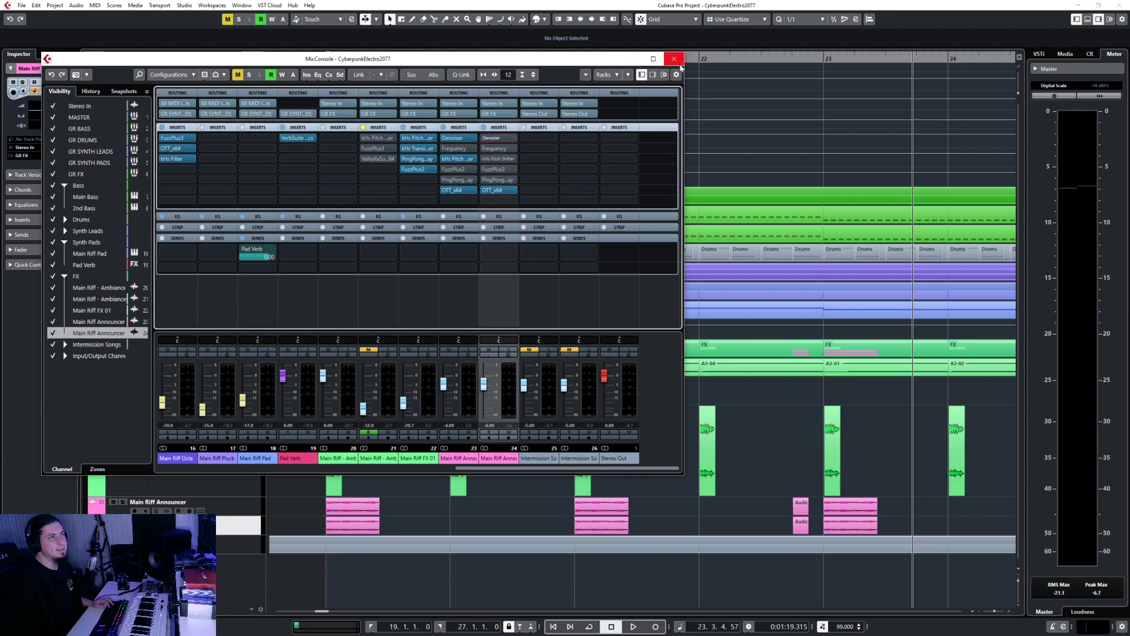
pyautogui.click(674, 59)
# - Remove the clips from the duplicated announcer track and rename it Main Riff Vocal Thing?
pyautogui.press('g')
pyautogui.press('g')
pyautogui.press('g')
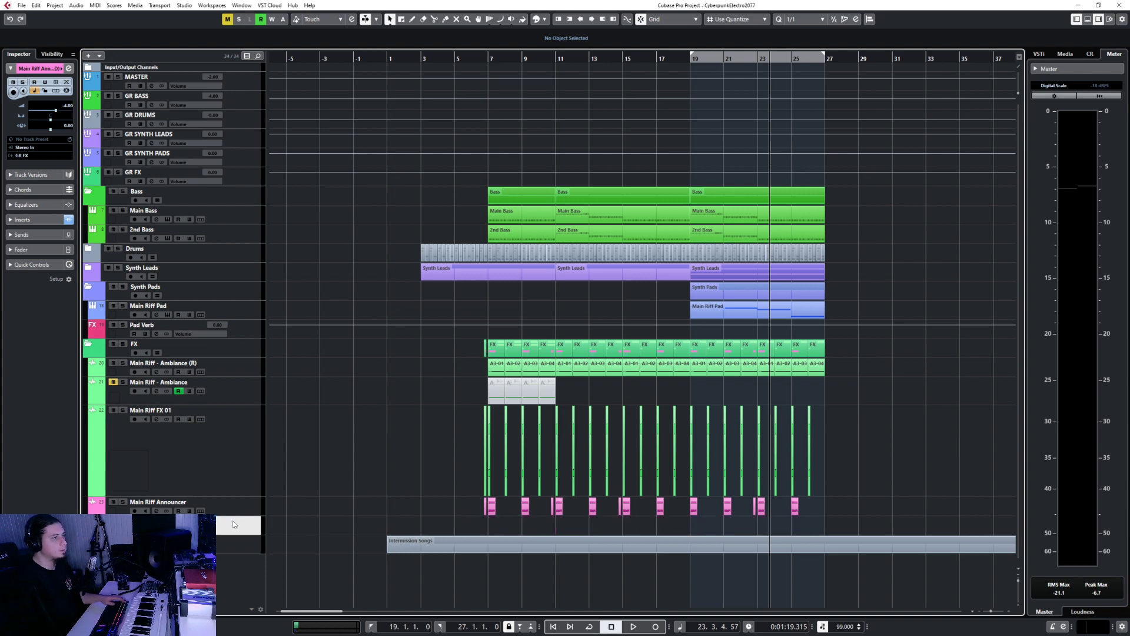
pyautogui.press('F3')
pyautogui.click(676, 58)
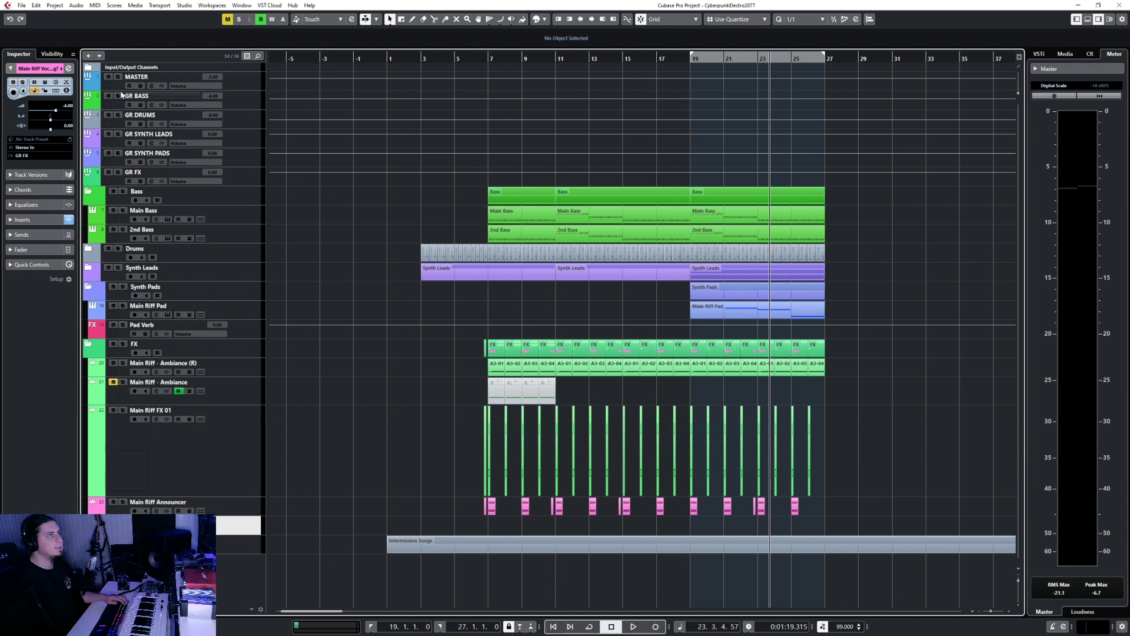
# - Import the GHOSTS Spell Hocus Pocus 2 audio file onto the Main Riff Vocal Thing? track and move its clip to bar 19
pyautogui.click(24, 9)
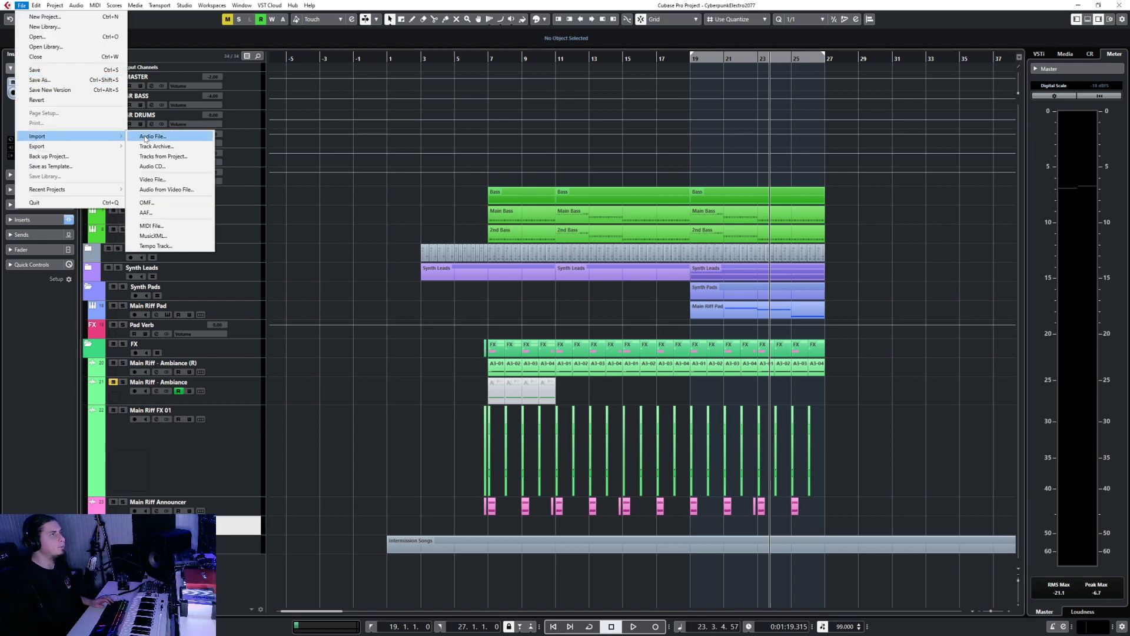
pyautogui.click(171, 139)
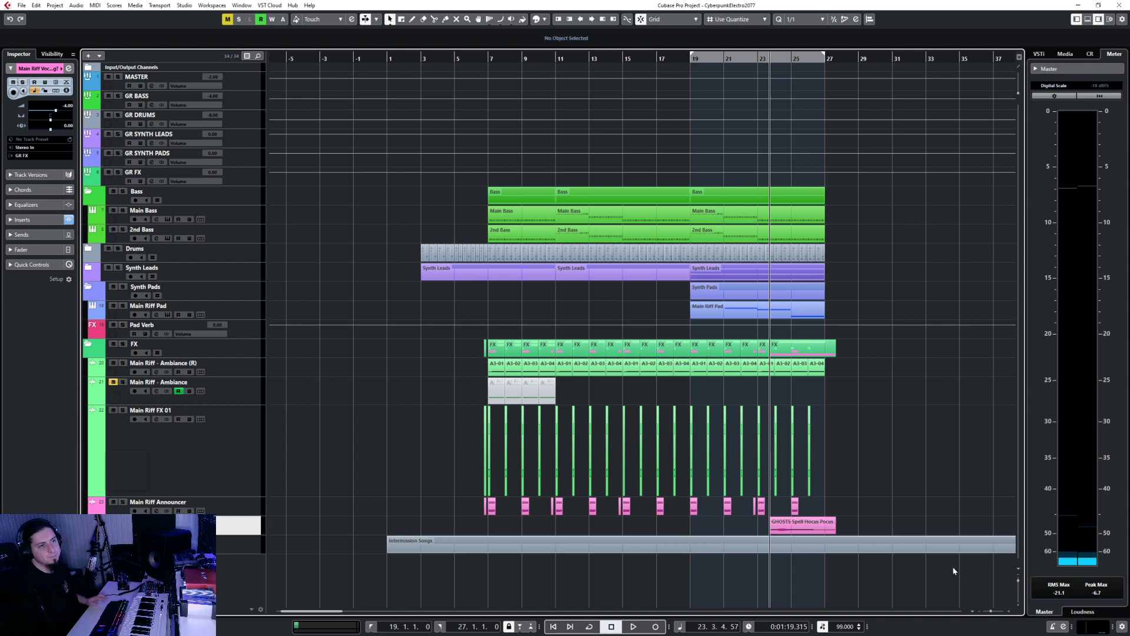
pyautogui.scroll(5, 762, 521)
pyautogui.moveTo(843, 526); pyautogui.dragTo(448, 527)
pyautogui.scroll(2, 476, 502)
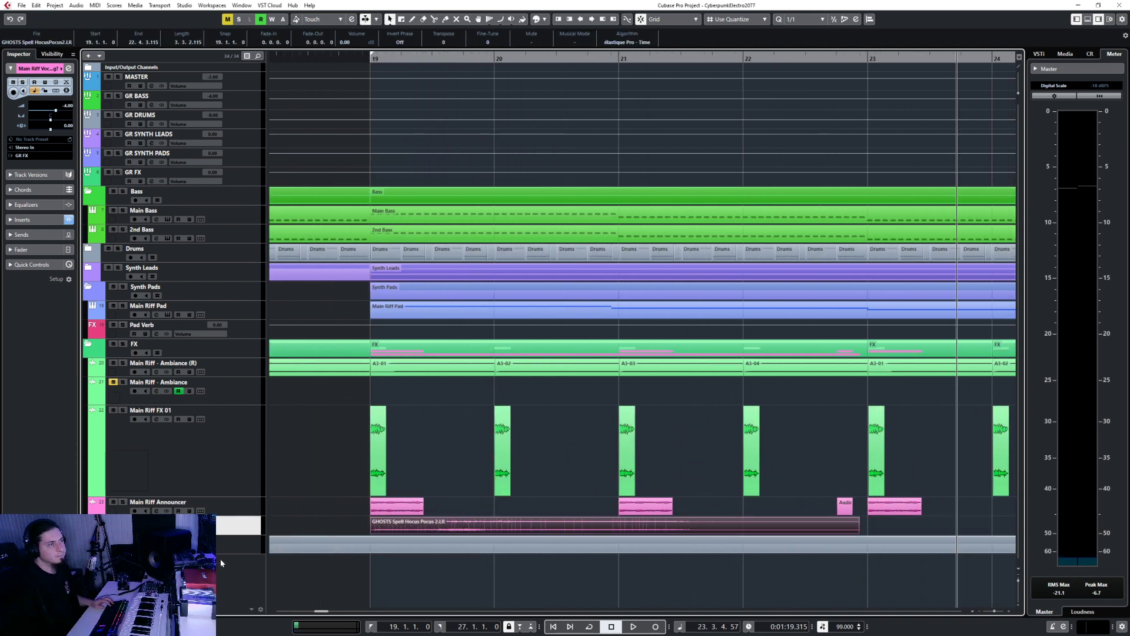
# - Enlarge the Main Riff Vocal Thing? track and set the grid quantize to 1/8
pyautogui.moveTo(219, 536); pyautogui.dragTo(466, 572)
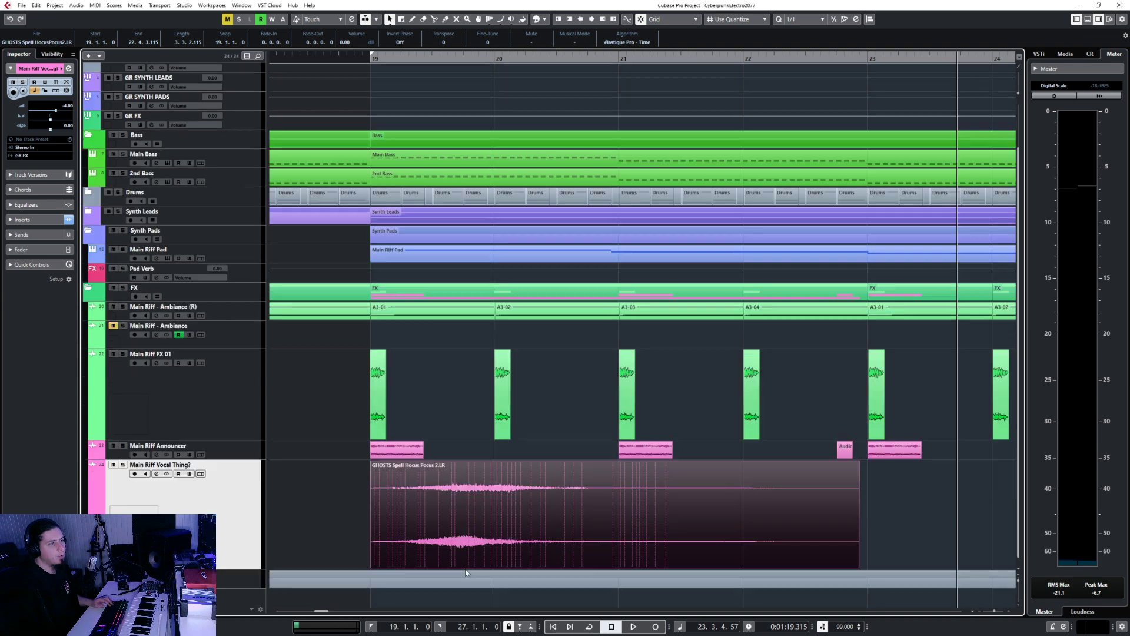
pyautogui.click(479, 500)
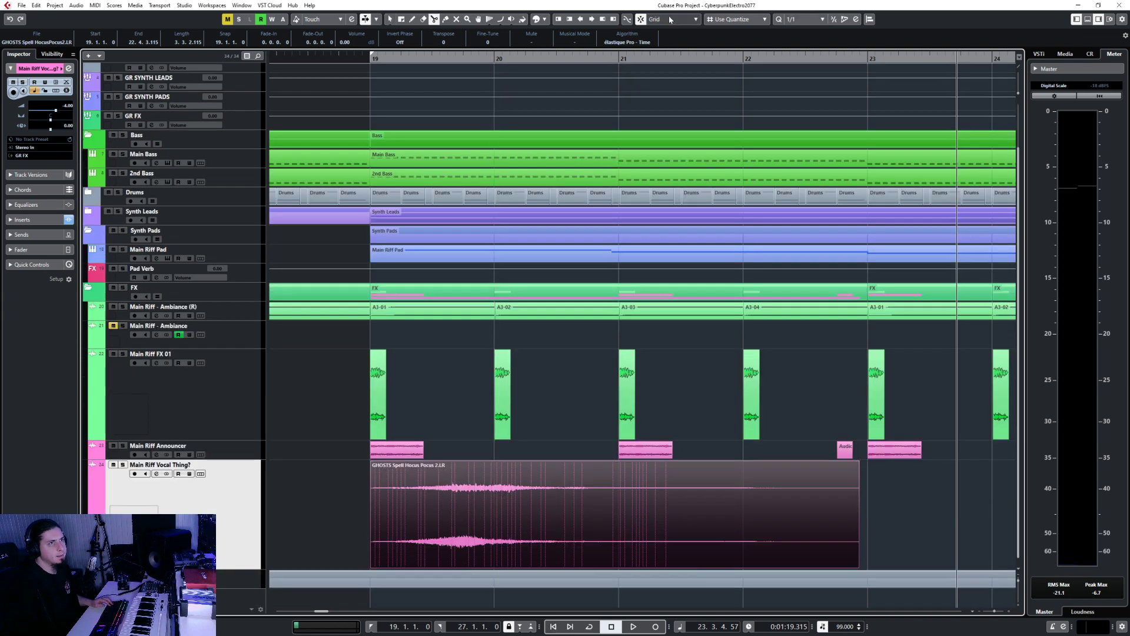
pyautogui.click(803, 19)
pyautogui.click(809, 64)
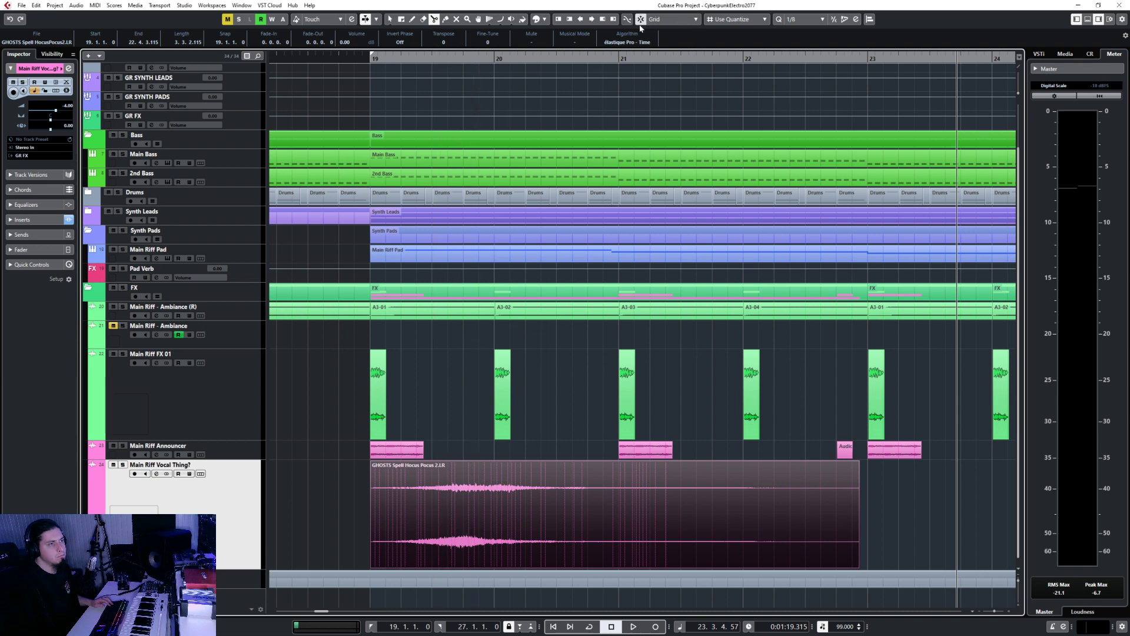
# - Split the vocal clip at 19.3.3 and 19.4.1 and delete the outer pieces, keeping only the middle slice
pyautogui.click(449, 533)
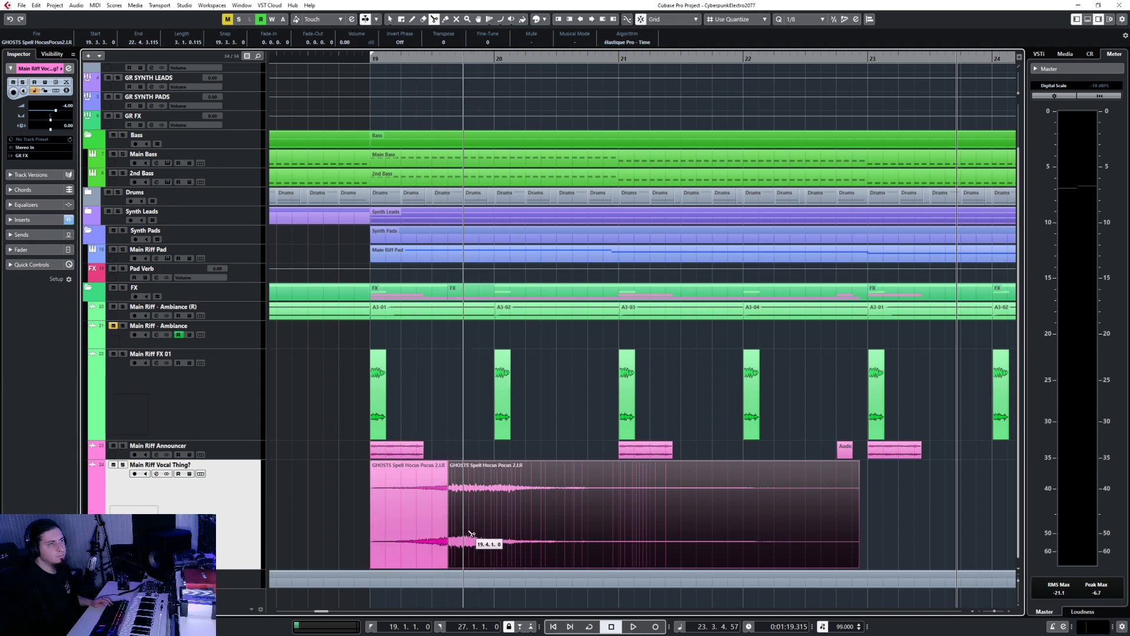
pyautogui.click(469, 533)
pyautogui.press('1')
pyautogui.click(411, 513)
pyautogui.press('Delete')
pyautogui.click(493, 511)
pyautogui.press('Delete')
pyautogui.click(455, 510)
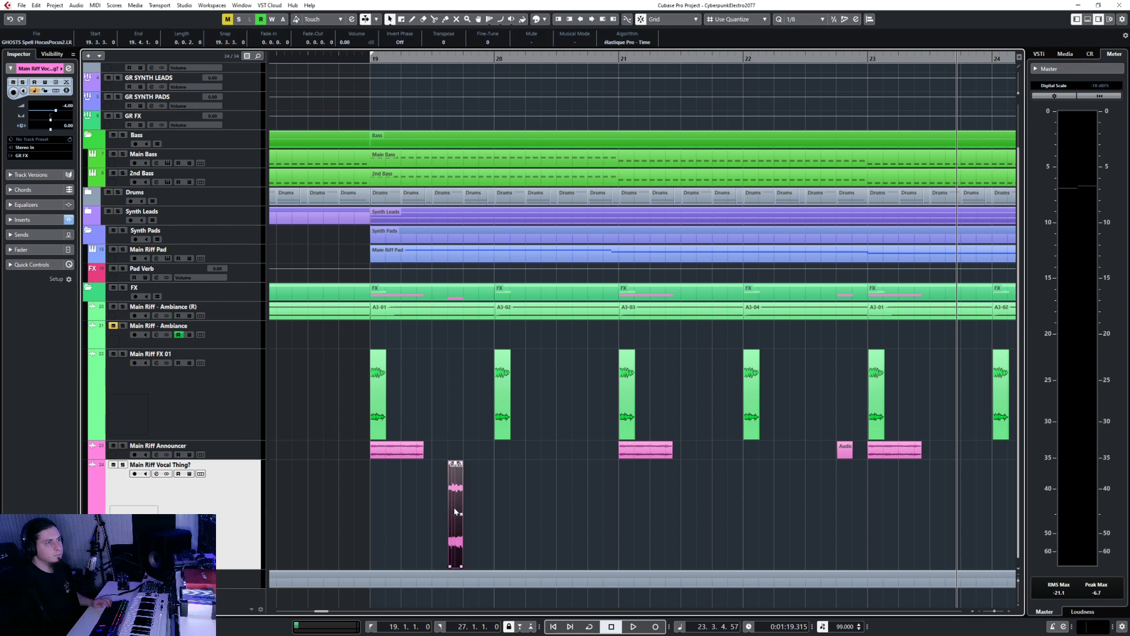
# - Move the vocal slice to the start of bar 19 and place eighth-note-long copies on beats 2, 3 and 4
pyautogui.moveTo(455, 511); pyautogui.dragTo(373, 518)
pyautogui.click(402, 59)
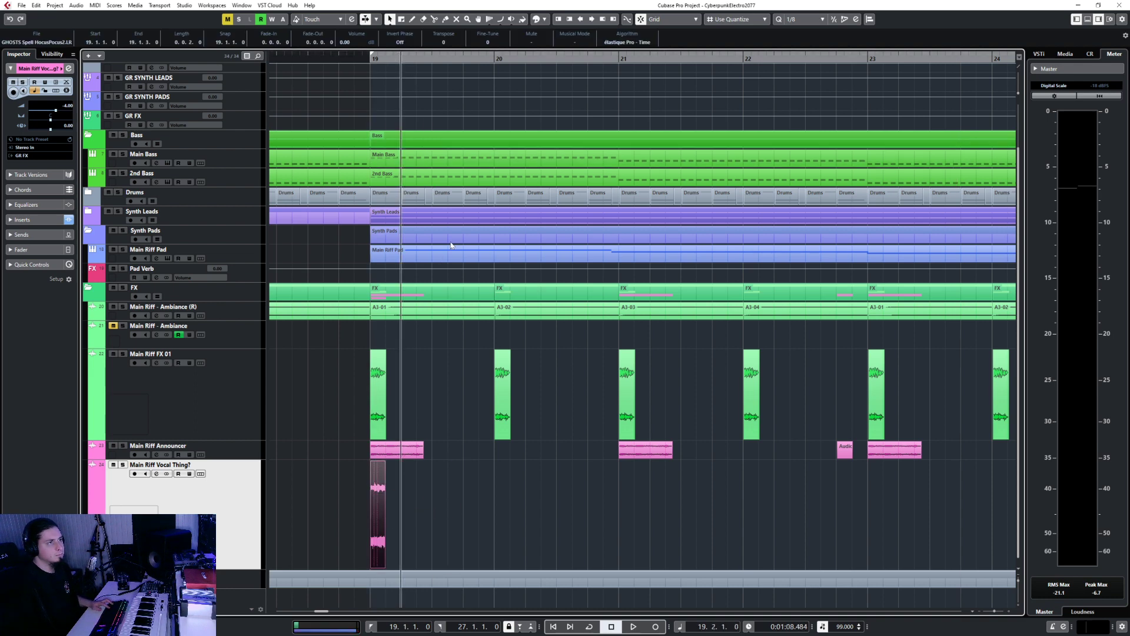
pyautogui.hotkey('ctrl', 'v')
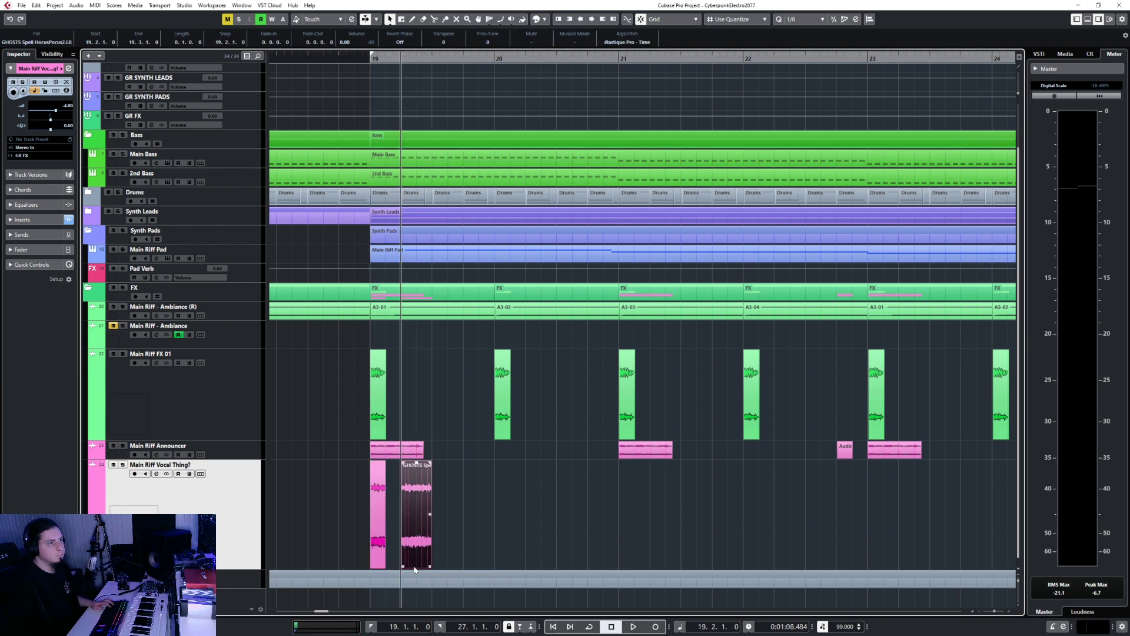
pyautogui.moveTo(402, 566); pyautogui.dragTo(408, 532)
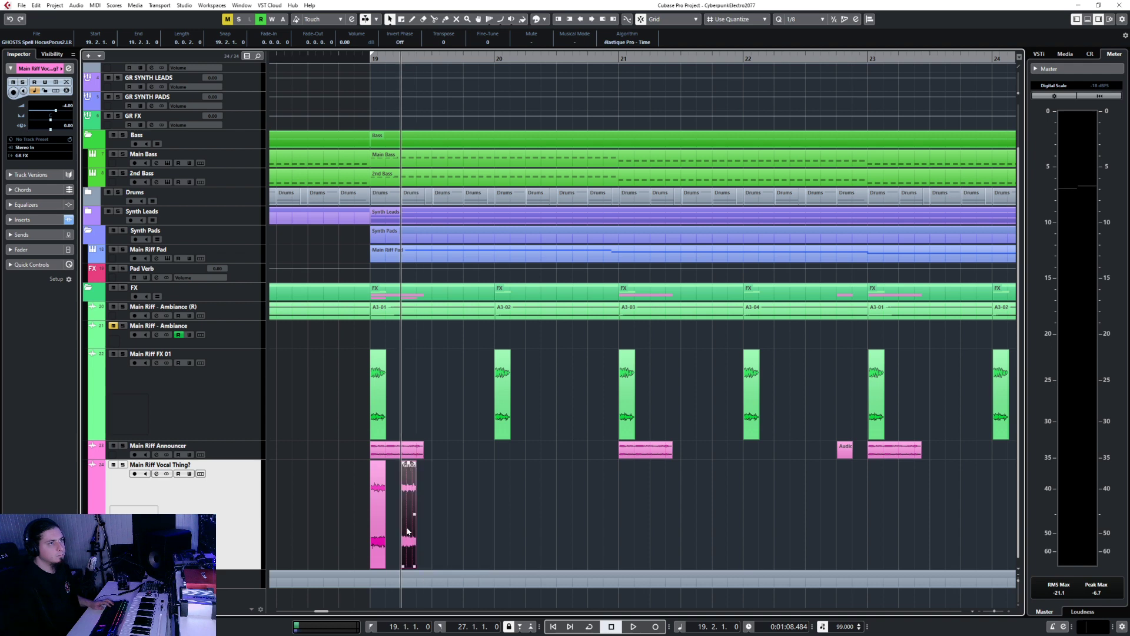
pyautogui.click(432, 58)
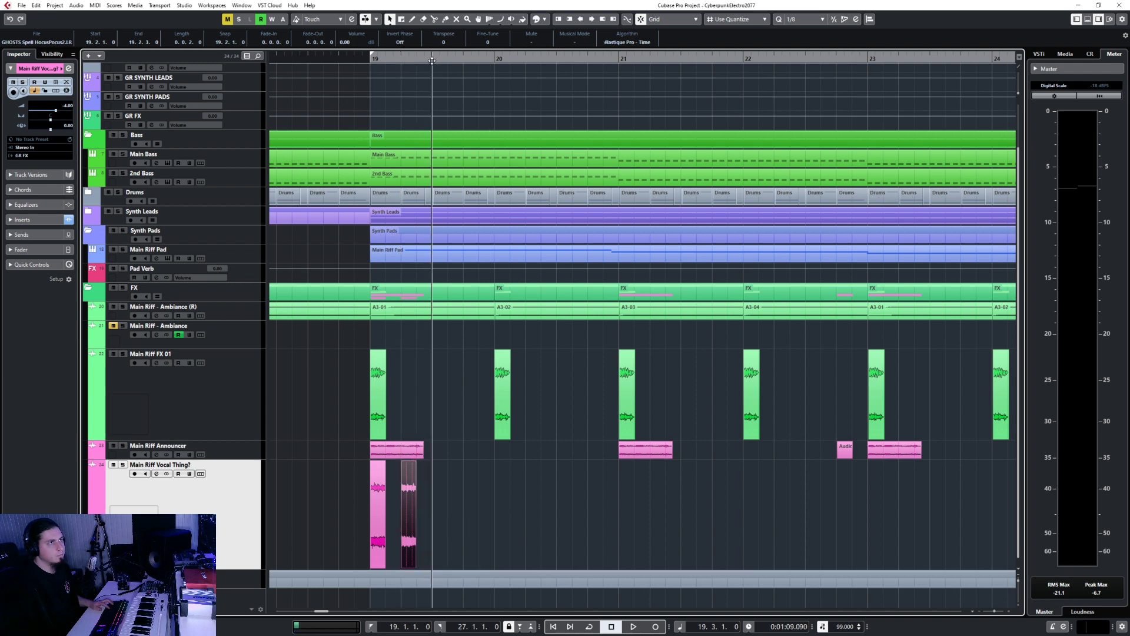
pyautogui.hotkey('ctrl', 'v')
pyautogui.moveTo(445, 565); pyautogui.dragTo(434, 546)
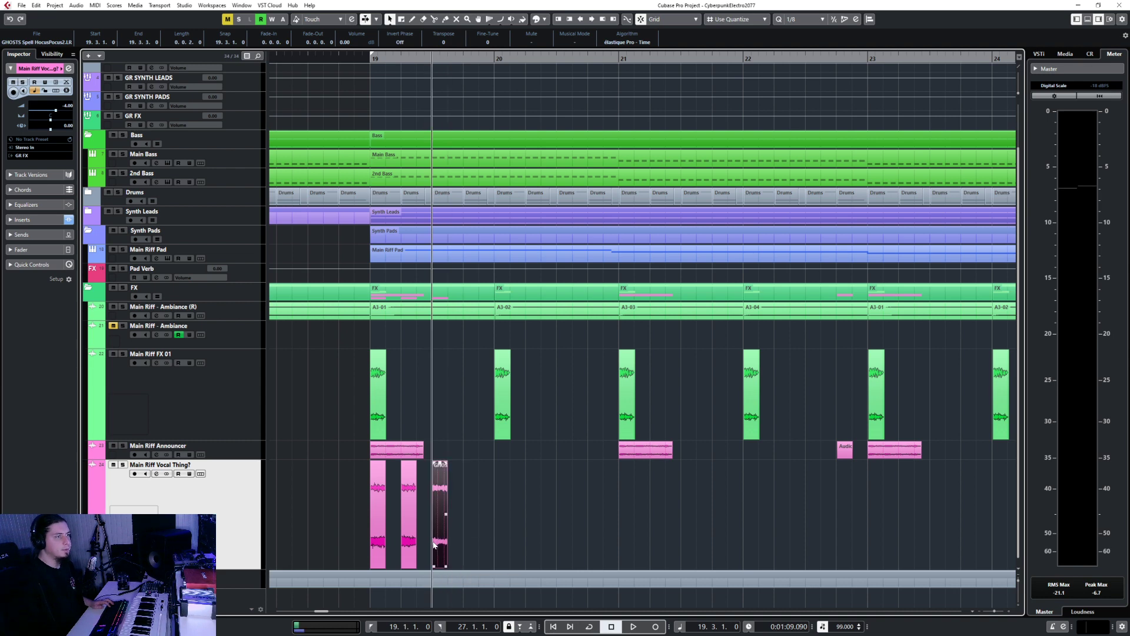
pyautogui.click(464, 58)
pyautogui.hotkey('ctrl', 'v')
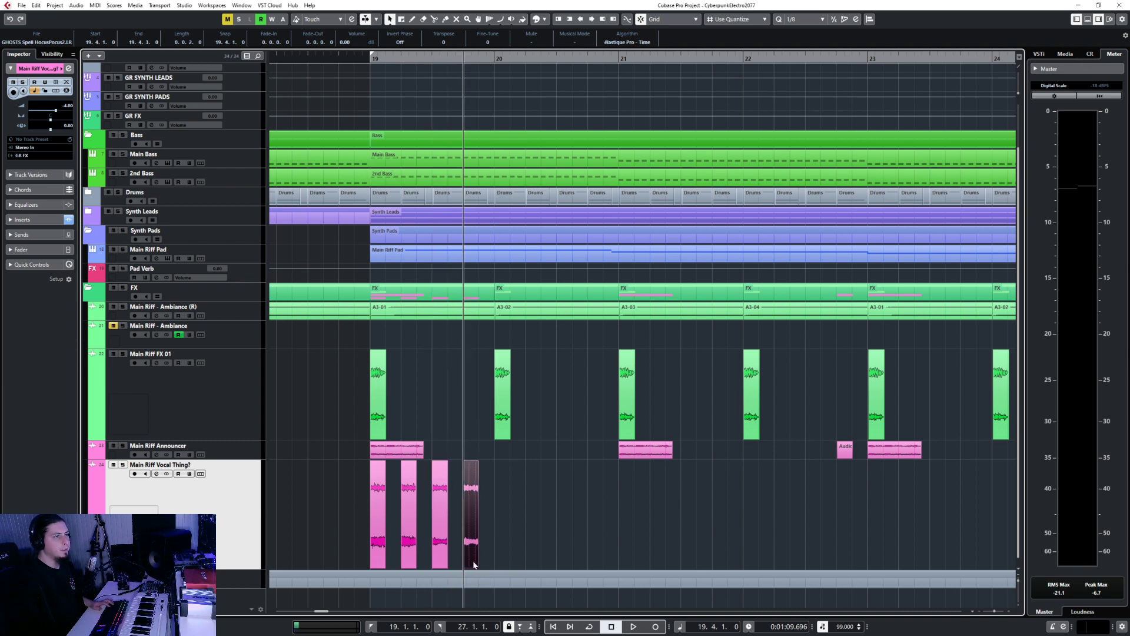
# - Set the Main Riff Vocal Thing? track volume to -10 and audition the four vocal slices from just before bar 19
pyautogui.moveTo(477, 566)
pyautogui.mouseDown()
pyautogui.moveTo(494, 566)
pyautogui.moveTo(478, 566)
pyautogui.mouseUp()
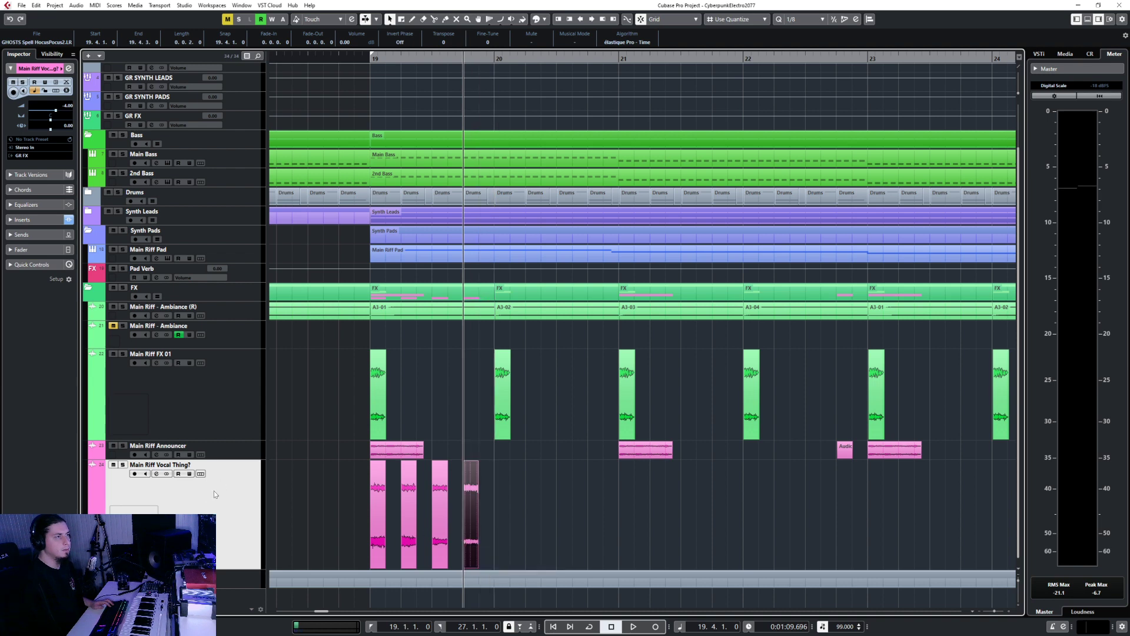
pyautogui.click(66, 105)
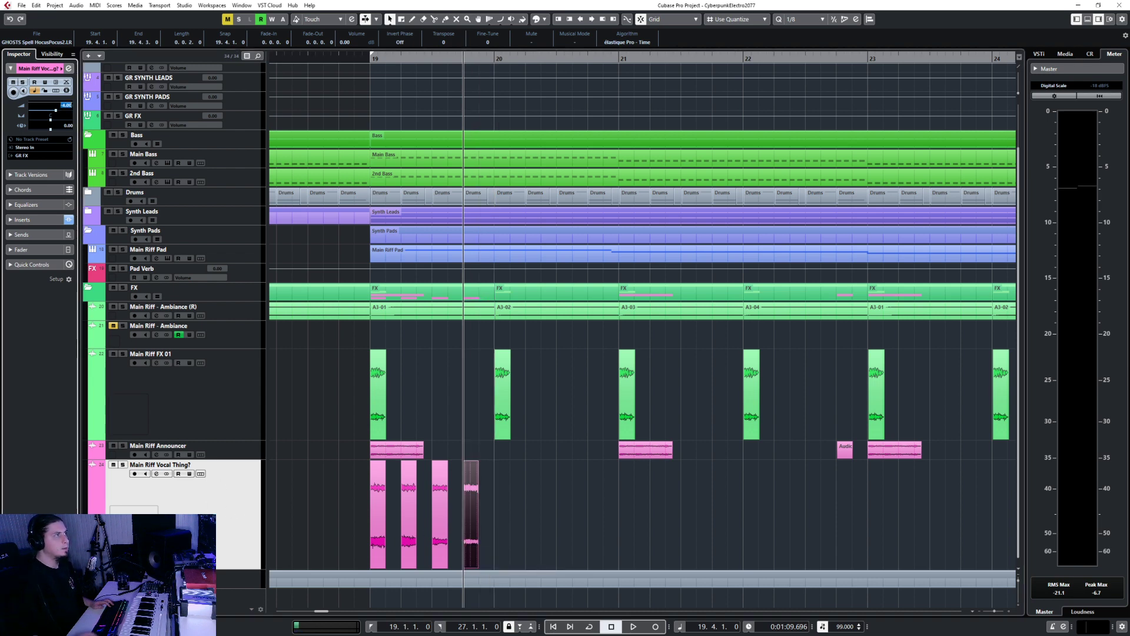
pyautogui.click(287, 58)
pyautogui.press('space')
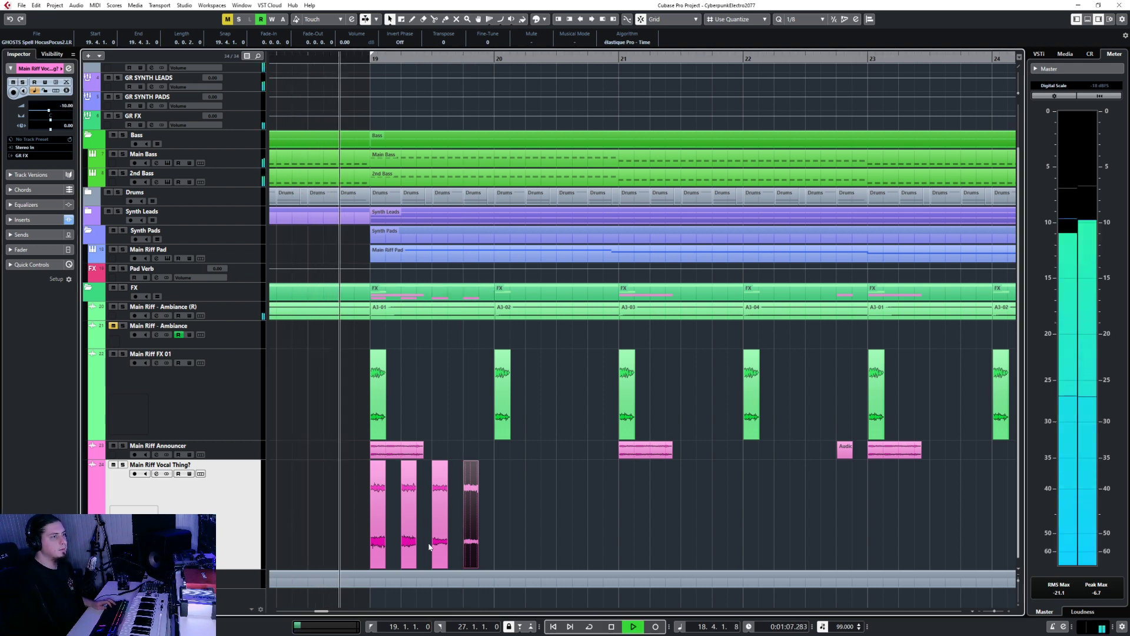
pyautogui.moveTo(358, 517); pyautogui.dragTo(569, 518)
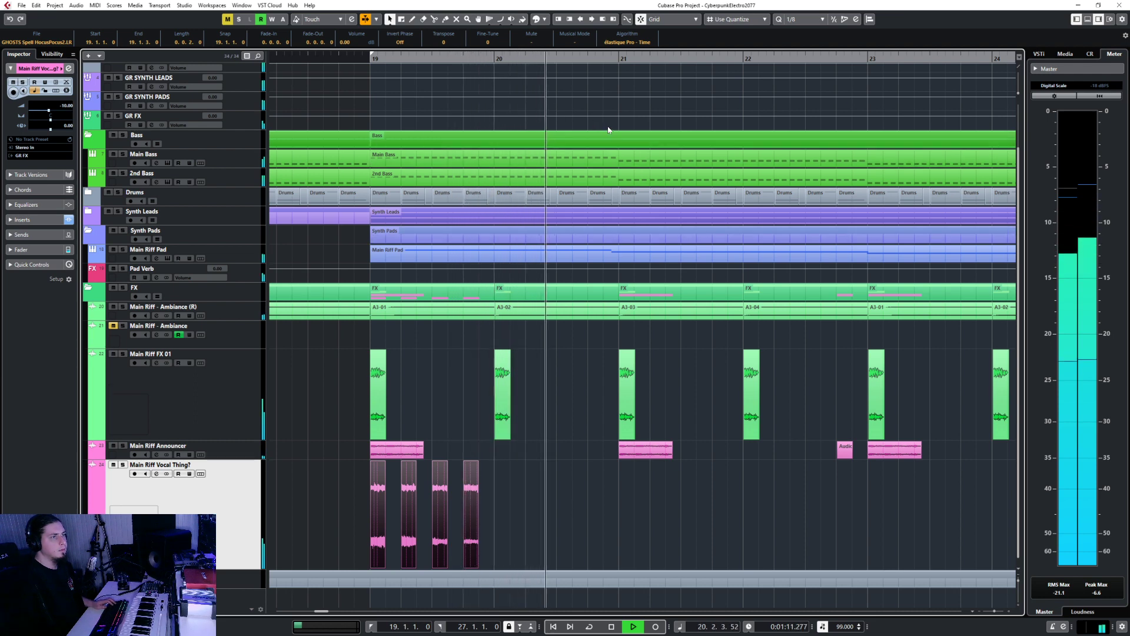
pyautogui.press('space')
# - Copy the last vocal slice to the start of bar 20 and extend the copy to one full bar
pyautogui.click(499, 58)
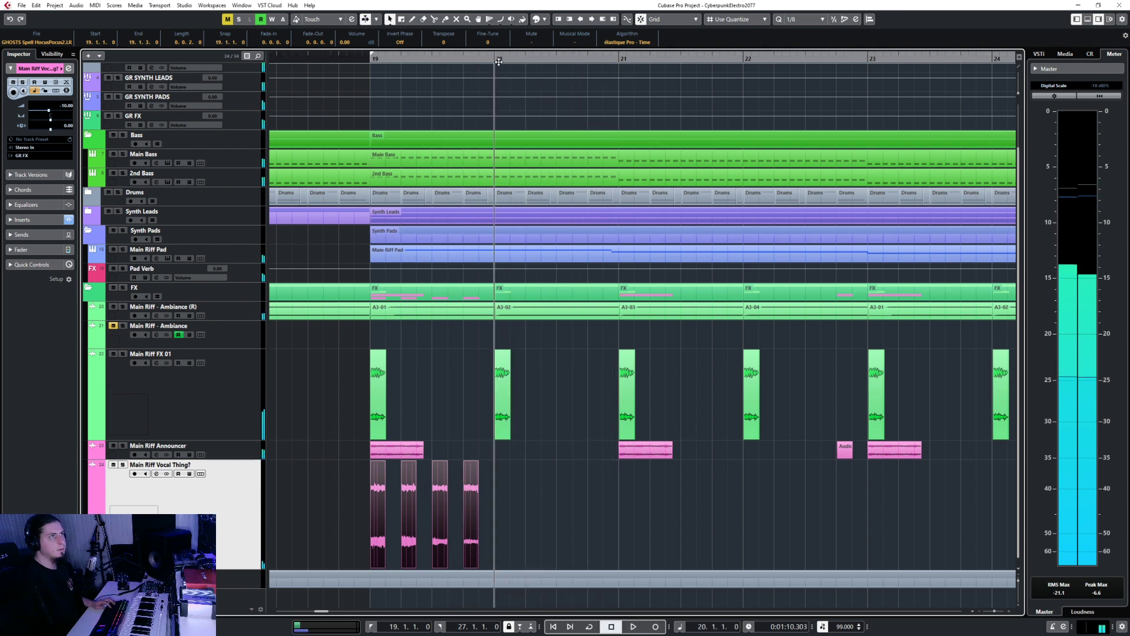
pyautogui.click(474, 511)
pyautogui.scroll(3, 483, 511)
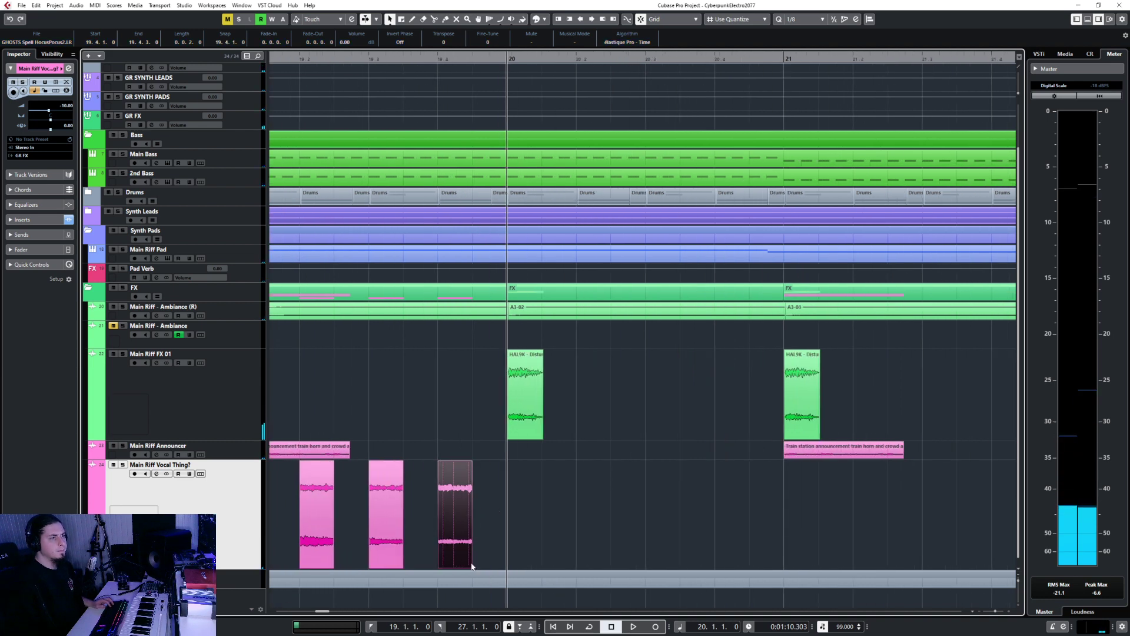
pyautogui.hotkey('ctrl', 'd')
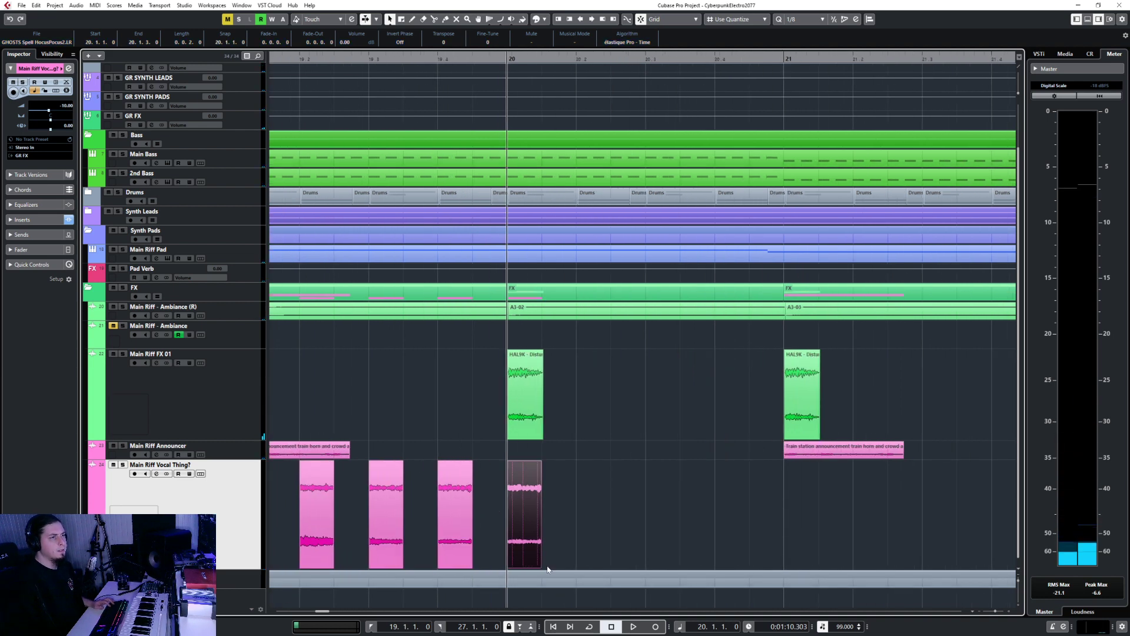
pyautogui.moveTo(569, 561); pyautogui.dragTo(784, 565)
pyautogui.hotkey('ctrl', 'z')
# - Set the grid quantize to 1/16, split the bar-20 vocal clip at 20.3.1 and delete its second half
pyautogui.click(802, 19)
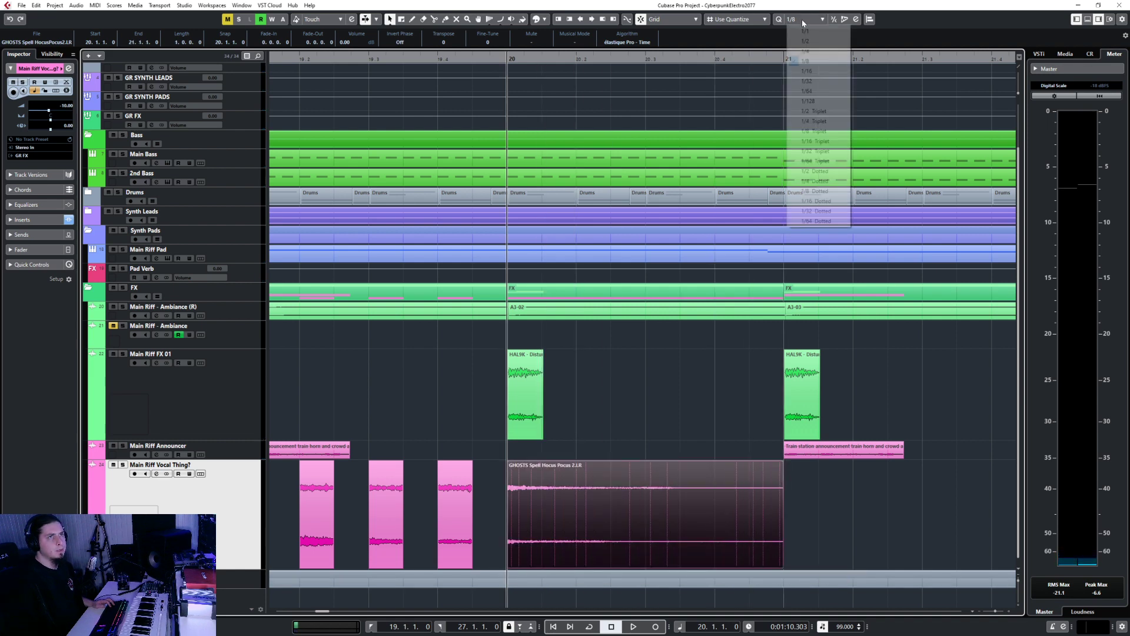
pyautogui.click(804, 69)
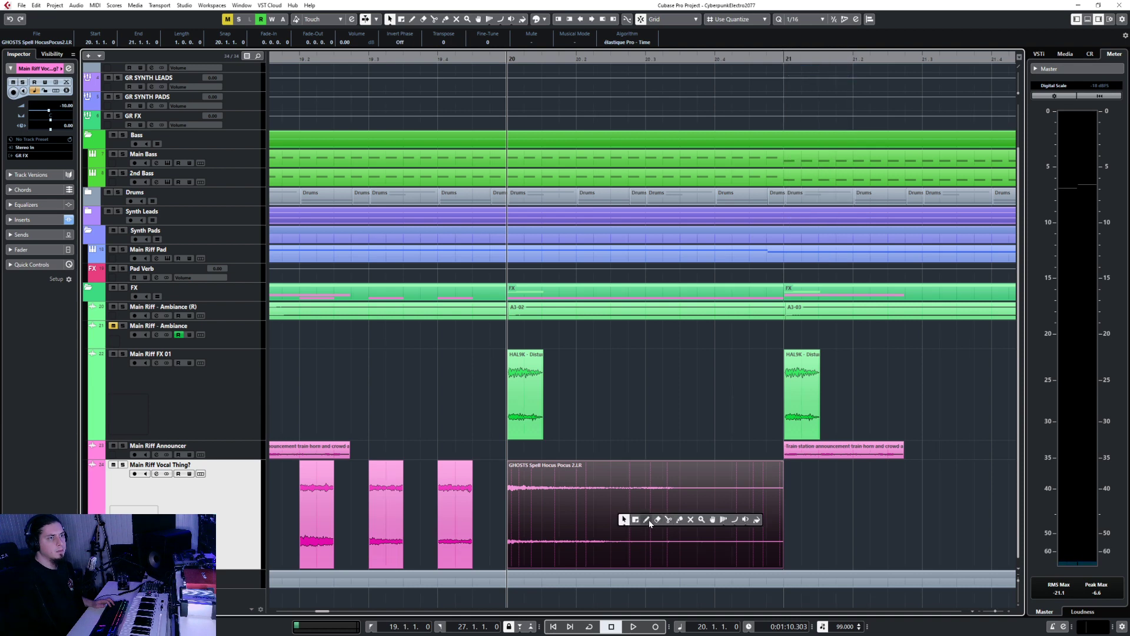
pyautogui.click(668, 519)
pyautogui.click(645, 518)
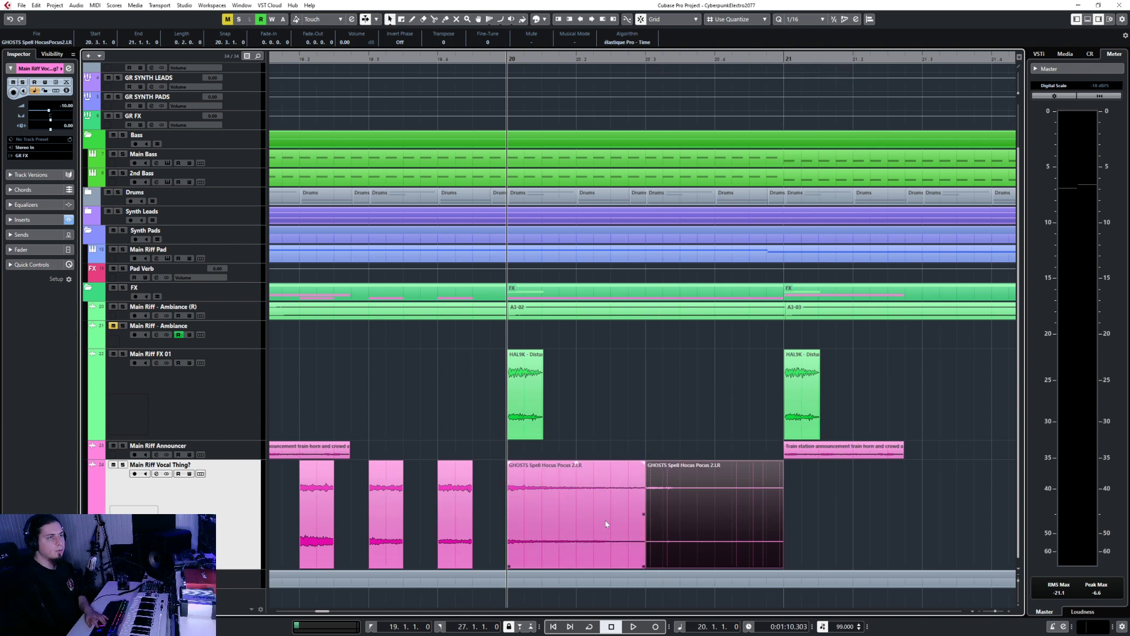
pyautogui.press('Delete')
# - Split the remaining half-bar vocal clip in bar 20 into eight sixteenth-note slices
pyautogui.click(574, 519)
pyautogui.click(525, 518)
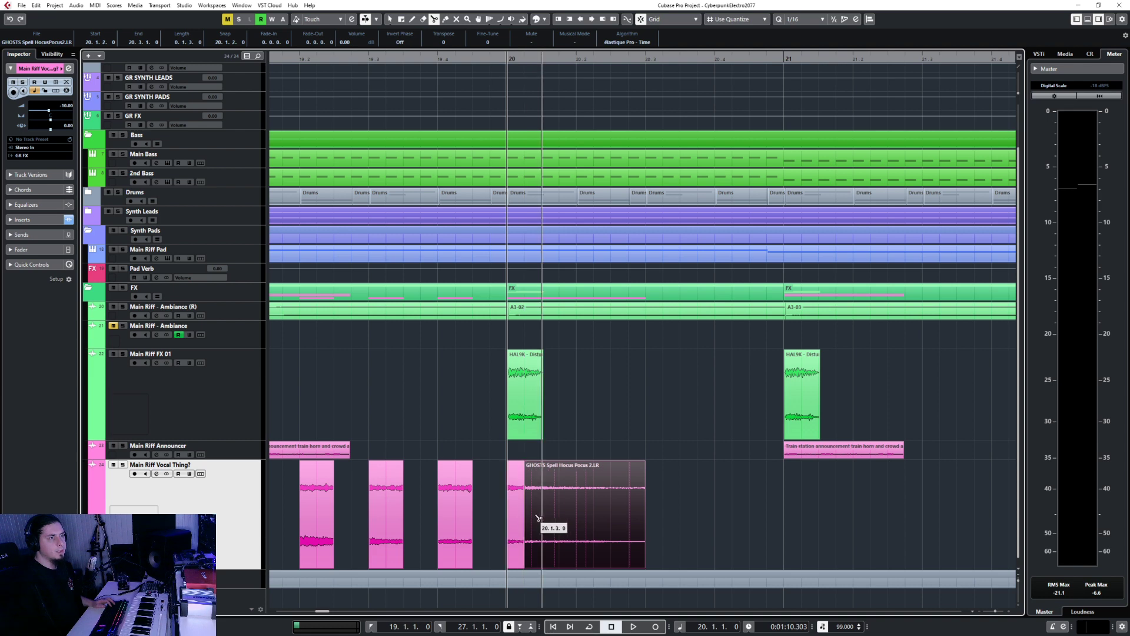
pyautogui.click(541, 518)
pyautogui.click(559, 518)
pyautogui.click(576, 518)
pyautogui.click(594, 518)
pyautogui.click(611, 518)
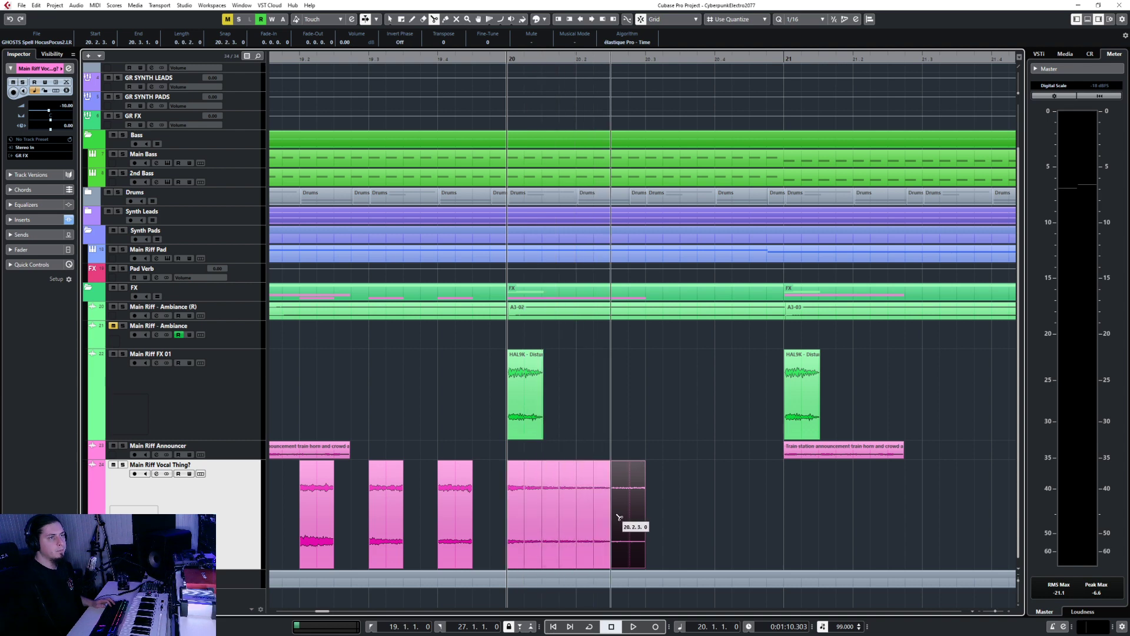
pyautogui.click(628, 518)
pyautogui.rightClick(628, 519)
pyautogui.click(632, 517)
# - Spread the eight sixteenth-note vocal slices evenly across bar 20, one on each eighth note
pyautogui.moveTo(521, 534); pyautogui.dragTo(521, 532)
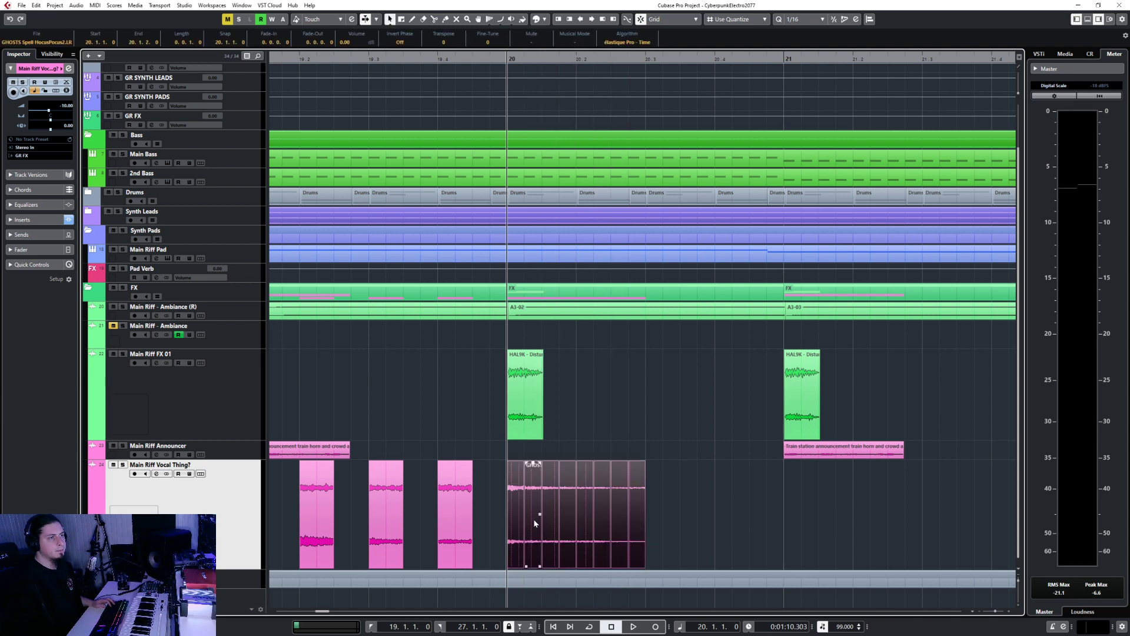
pyautogui.moveTo(696, 486); pyautogui.dragTo(567, 532)
pyautogui.moveTo(568, 533)
pyautogui.mouseDown()
pyautogui.moveTo(677, 516)
pyautogui.moveTo(537, 547)
pyautogui.moveTo(564, 537)
pyautogui.mouseUp()
pyautogui.moveTo(565, 532); pyautogui.dragTo(601, 541)
pyautogui.click(744, 537)
pyautogui.moveTo(601, 537); pyautogui.dragTo(623, 530)
pyautogui.moveTo(715, 530); pyautogui.dragTo(655, 534)
pyautogui.hotkey('ctrl', 'z')
pyautogui.moveTo(769, 516); pyautogui.dragTo(705, 526)
pyautogui.click(743, 510)
pyautogui.moveTo(706, 525); pyautogui.dragTo(728, 521)
pyautogui.moveTo(771, 511)
pyautogui.mouseDown()
pyautogui.moveTo(742, 523)
pyautogui.moveTo(764, 518)
pyautogui.mouseUp()
# - Select all vocal slices in bars 19 and 20 and give them very short fade-outs and fade-ins
pyautogui.scroll(-3, 738, 518)
pyautogui.moveTo(838, 503); pyautogui.dragTo(511, 510)
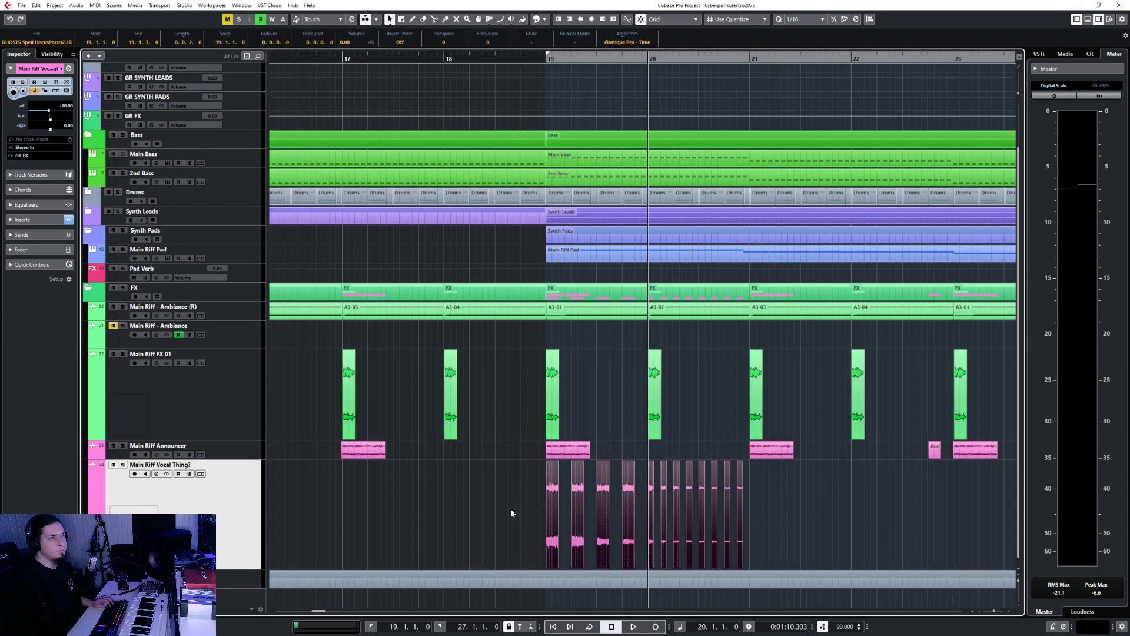
pyautogui.scroll(5, 511, 509)
pyautogui.moveTo(628, 464); pyautogui.dragTo(626, 464)
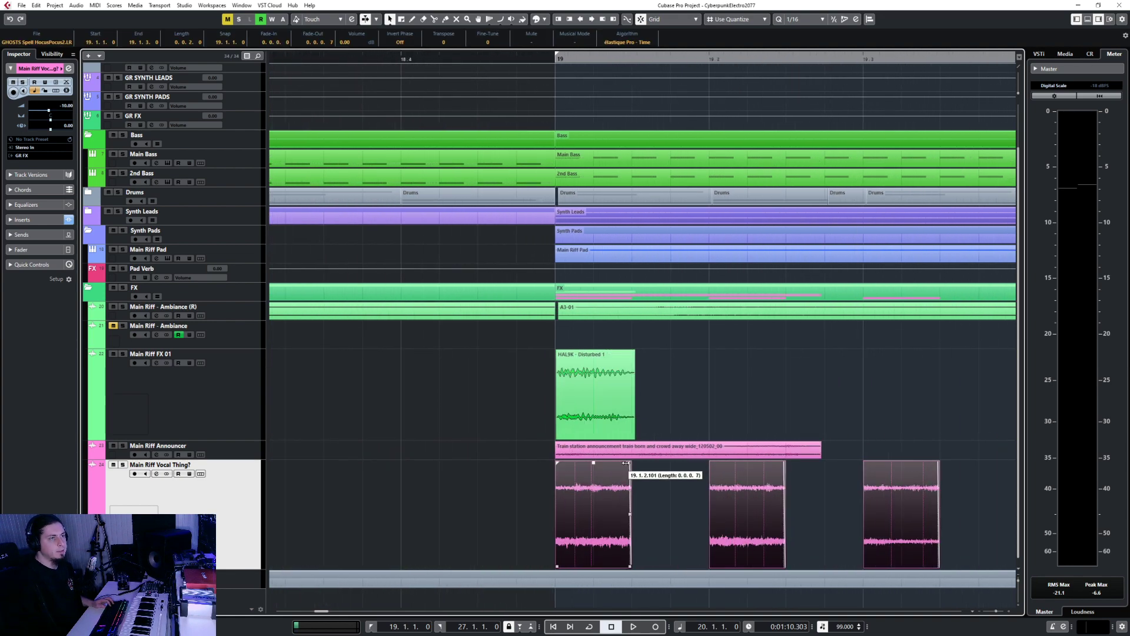
pyautogui.moveTo(558, 464); pyautogui.dragTo(557, 464)
# - Copy the two-bar pattern of vocal slices to the start of bar 21
pyautogui.scroll(-6, 569, 471)
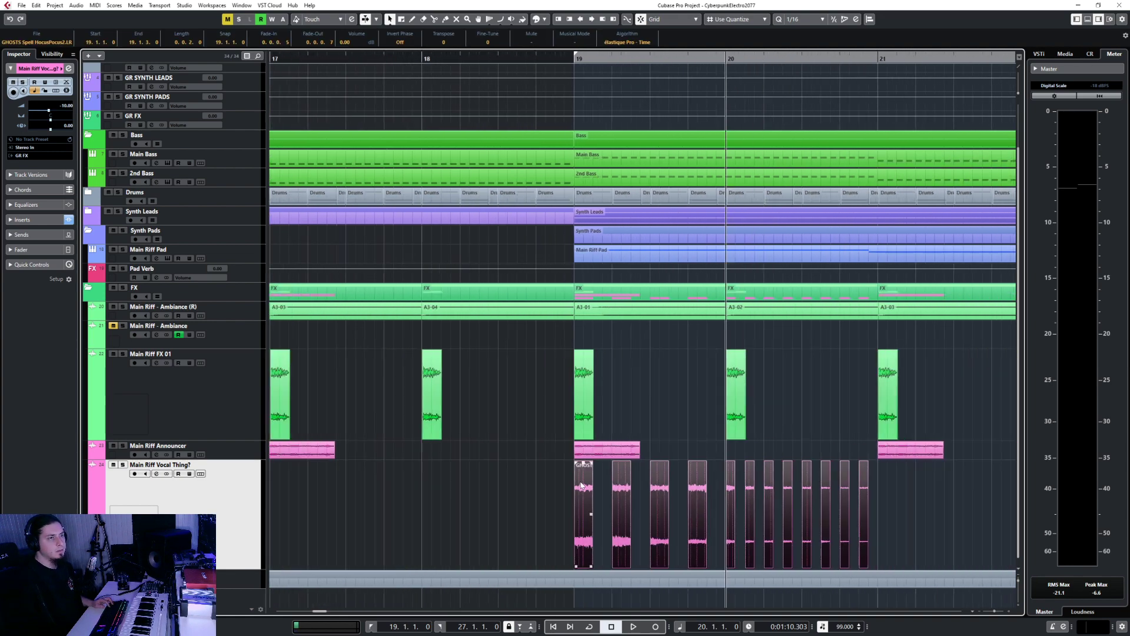
pyautogui.click(714, 56)
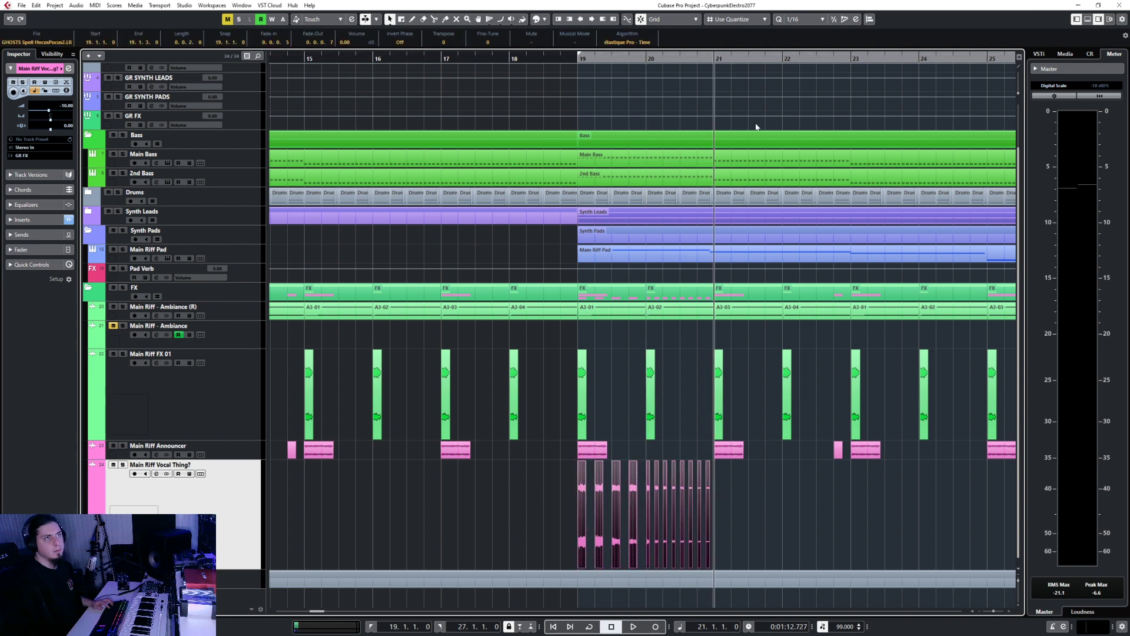
pyautogui.hotkey('ctrl', 'v')
# - Play back the vocal chops from before bar 19, briefly soloing the vocal track to compare it with the mix
pyautogui.click(515, 59)
pyautogui.press('space')
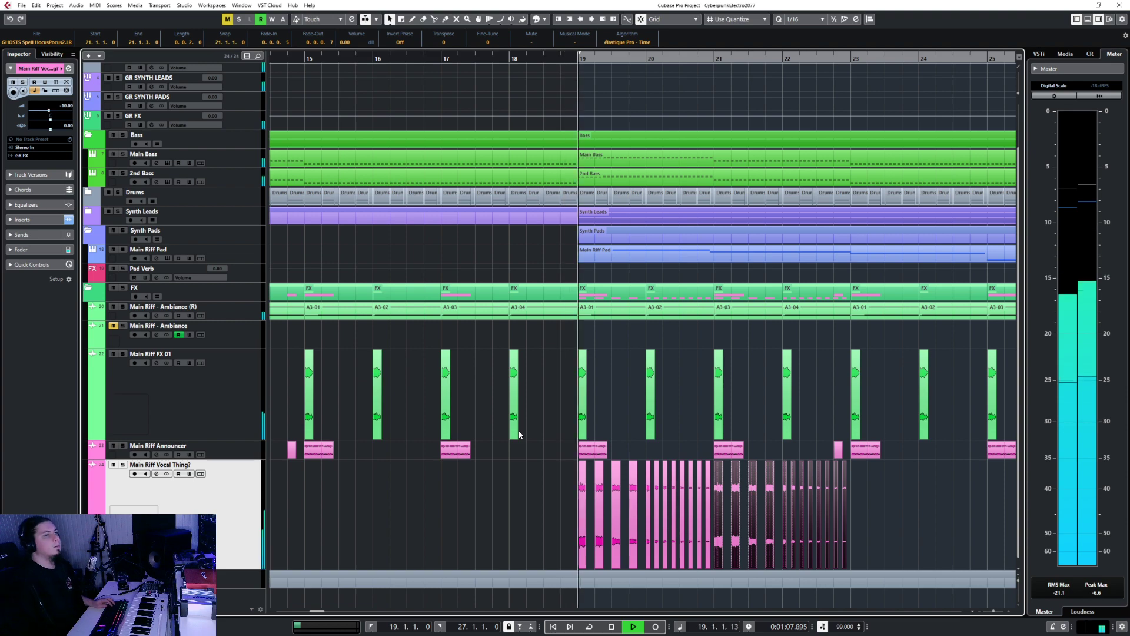
pyautogui.scroll(-3, 468, 508)
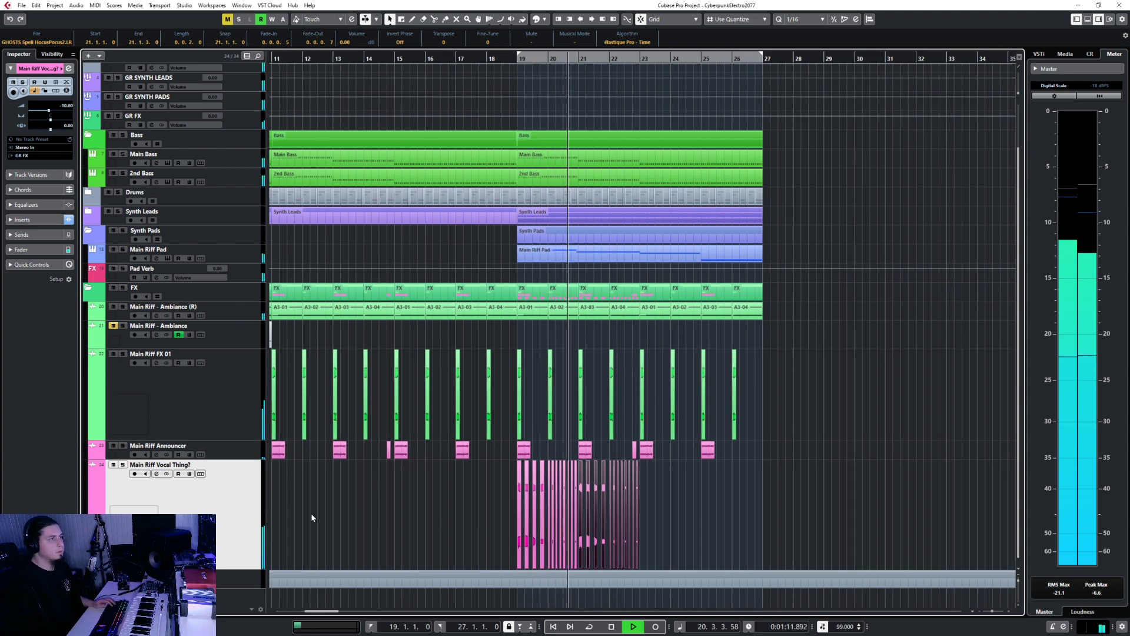
pyautogui.press('s')
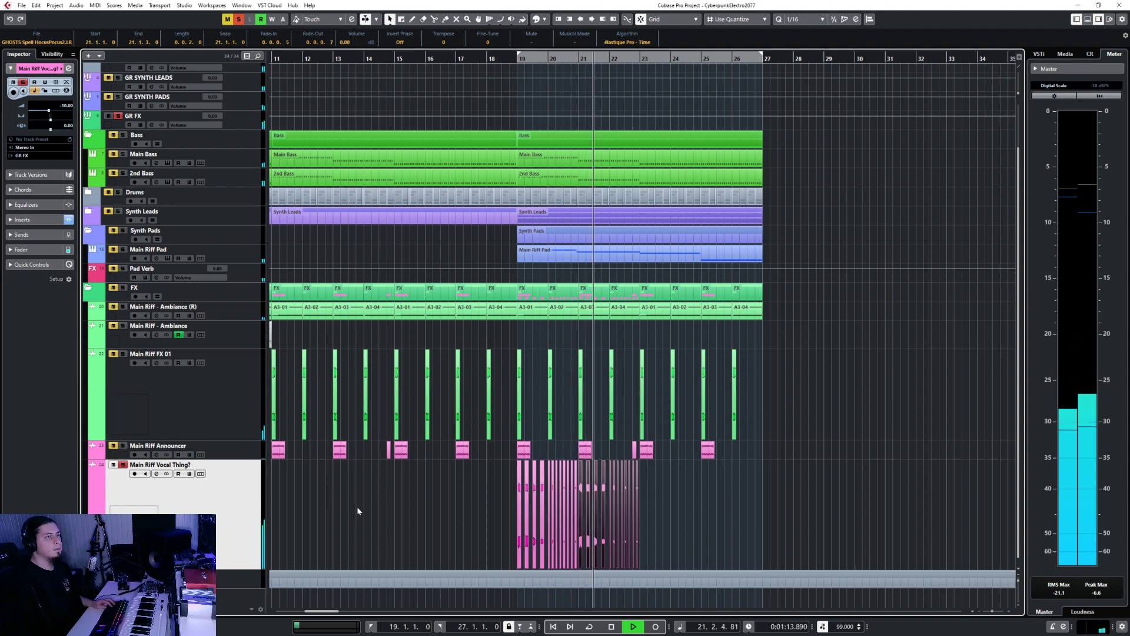
pyautogui.press('s')
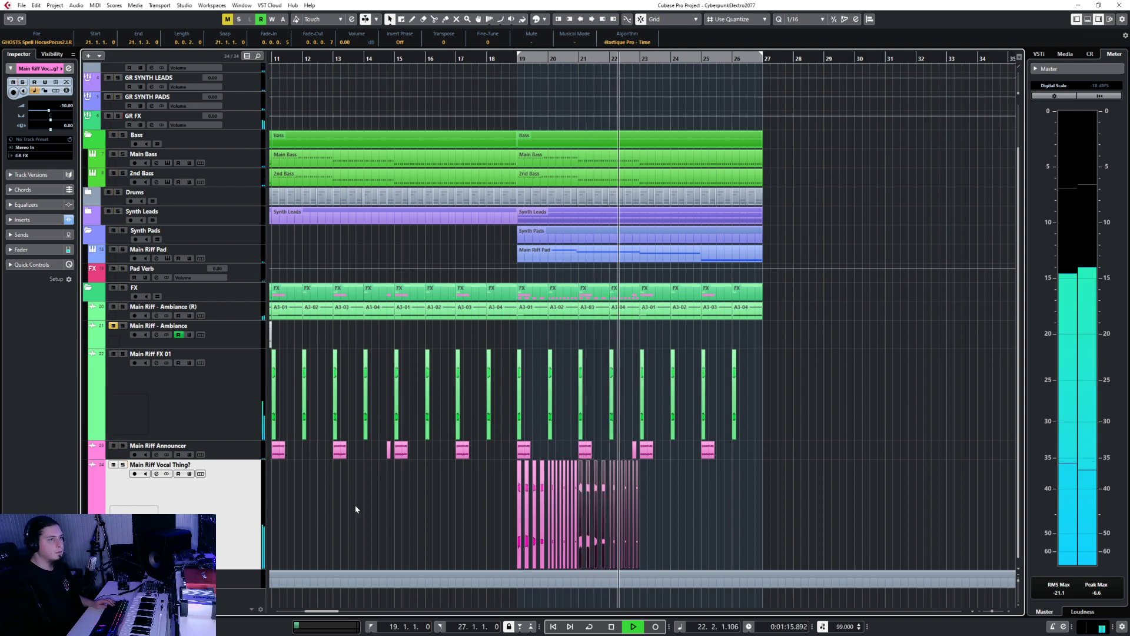
# - Select the vocal slices of bars 19 to 22 and duplicate them to bar 23, filling the section up to bar 27
pyautogui.click(795, 499)
pyautogui.scroll(8, 669, 513)
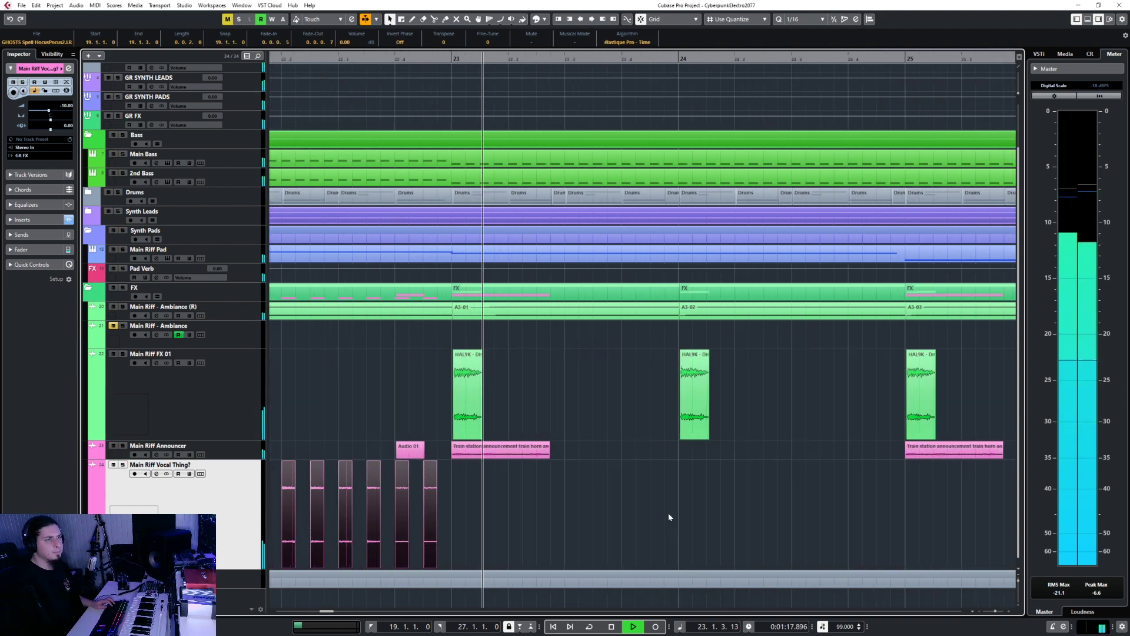
pyautogui.press('space')
pyautogui.hotkey('ctrl', 'd')
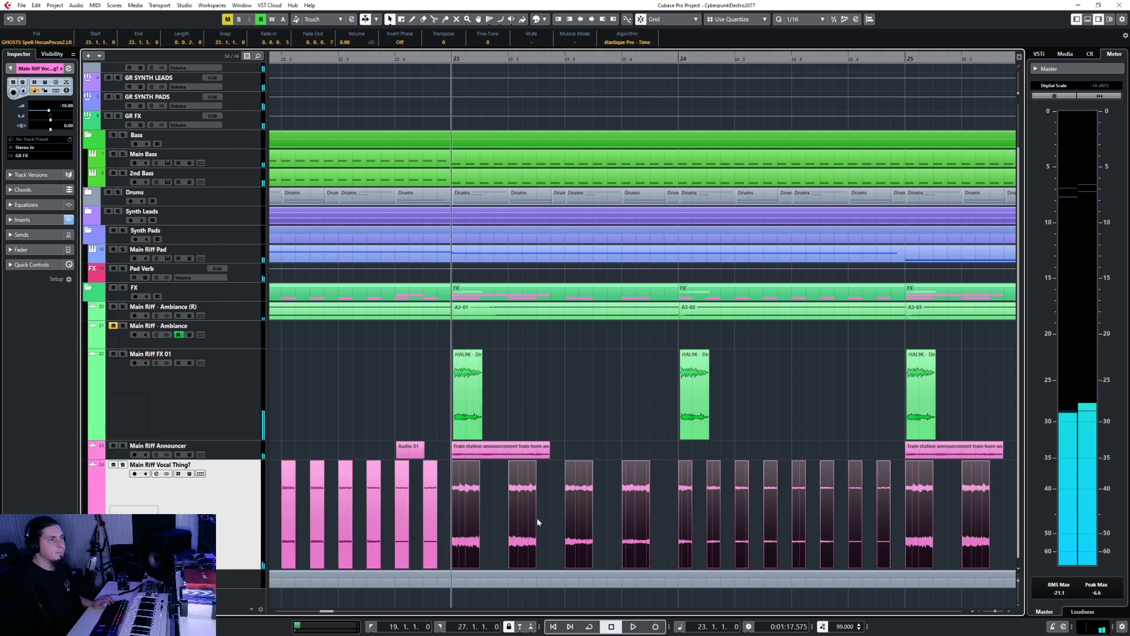
pyautogui.scroll(-4, 533, 518)
# - Play back from just before bar 19 with the Main Riff Vocal Thing? track soloed
pyautogui.click(283, 59)
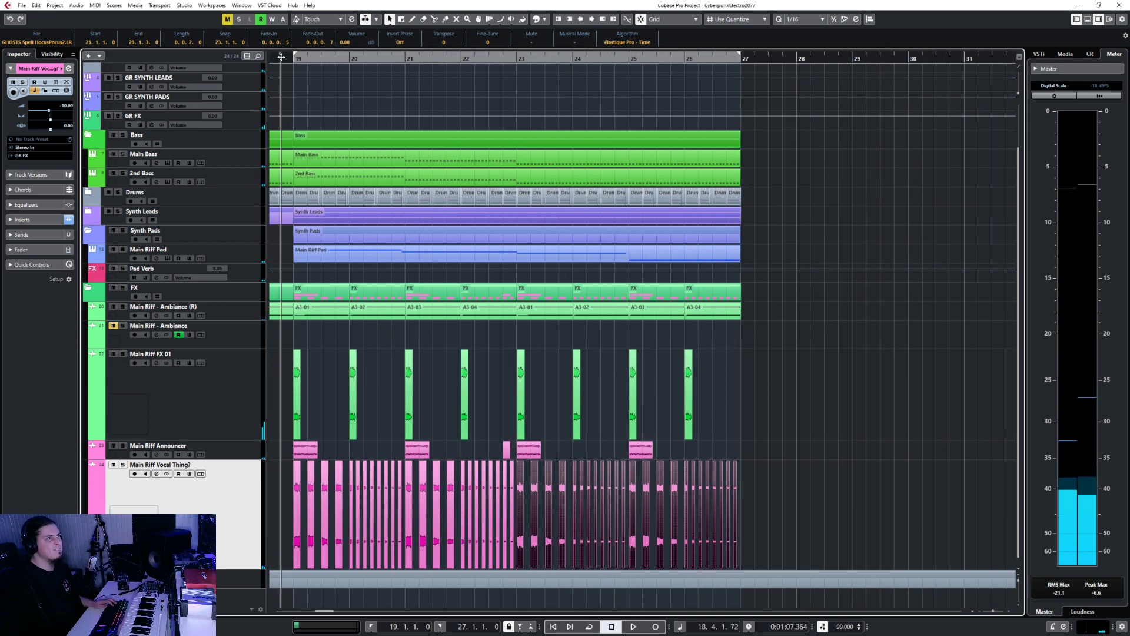
pyautogui.press('space')
pyautogui.press('s')
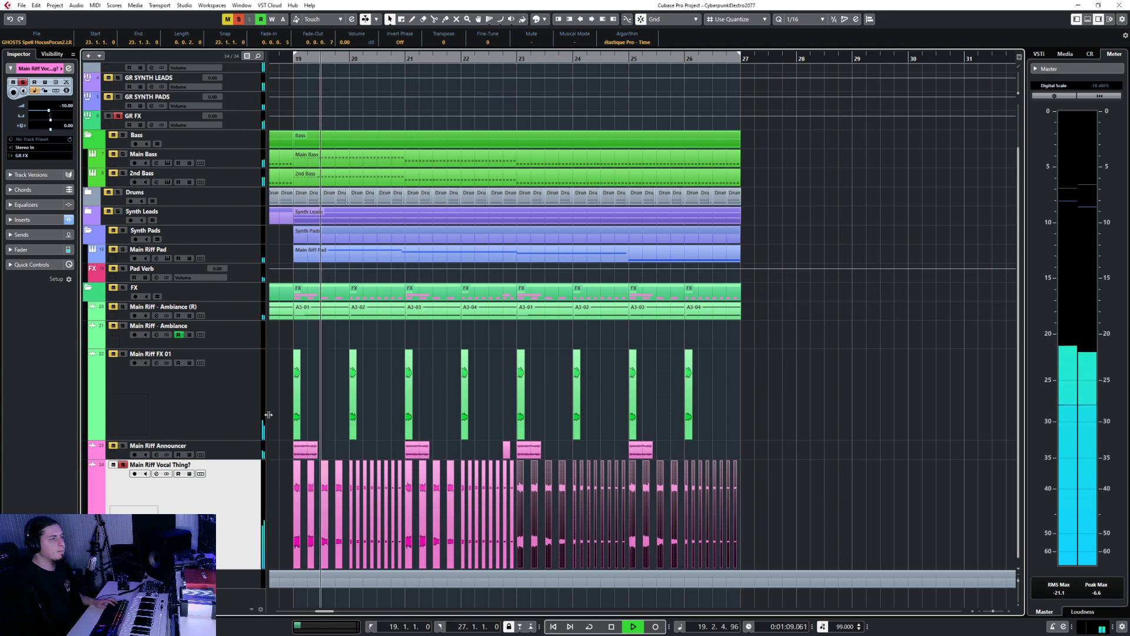
# - In the mixer, check and bypass the vocal channel's kHs Pitch Shifter insert, and enable and open its FuzzPlus3 insert
pyautogui.press('F3')
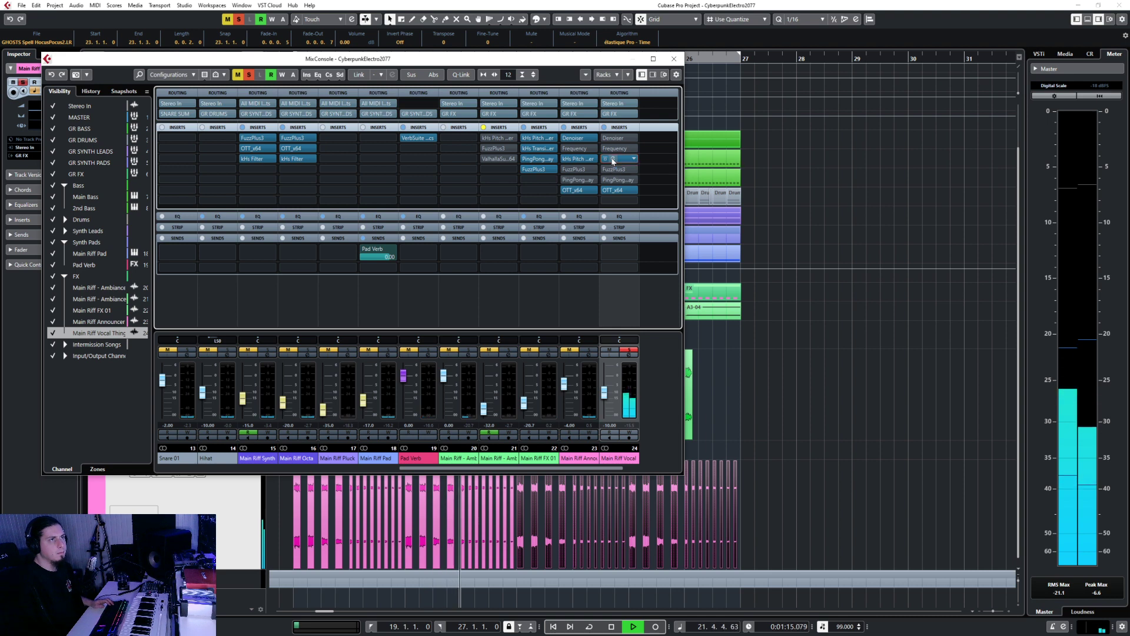
pyautogui.click(613, 160)
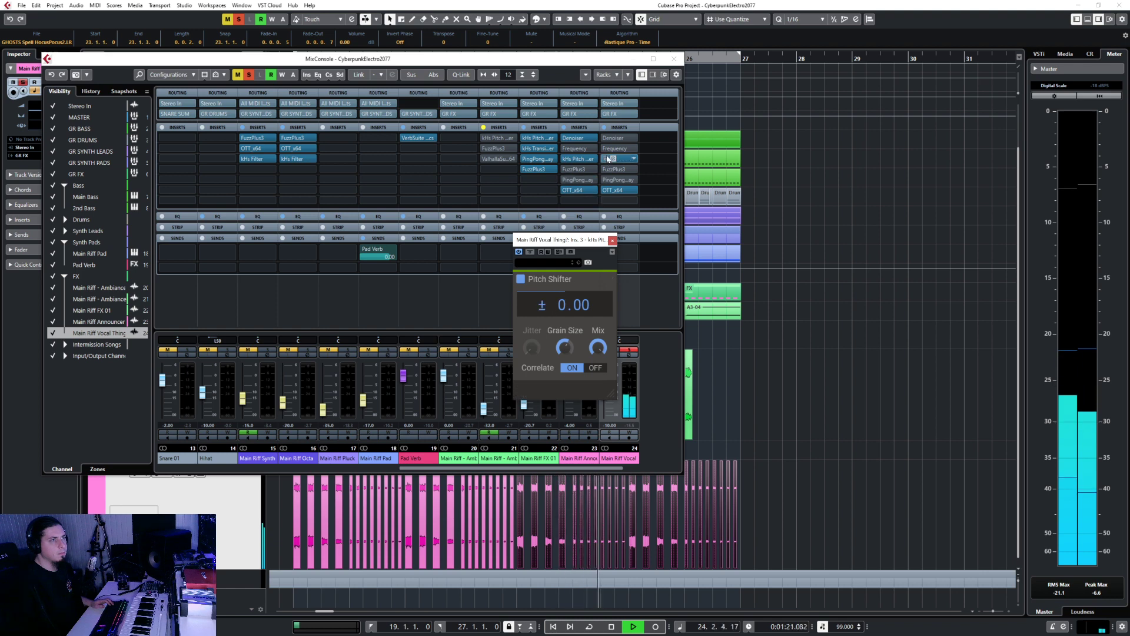
pyautogui.click(613, 241)
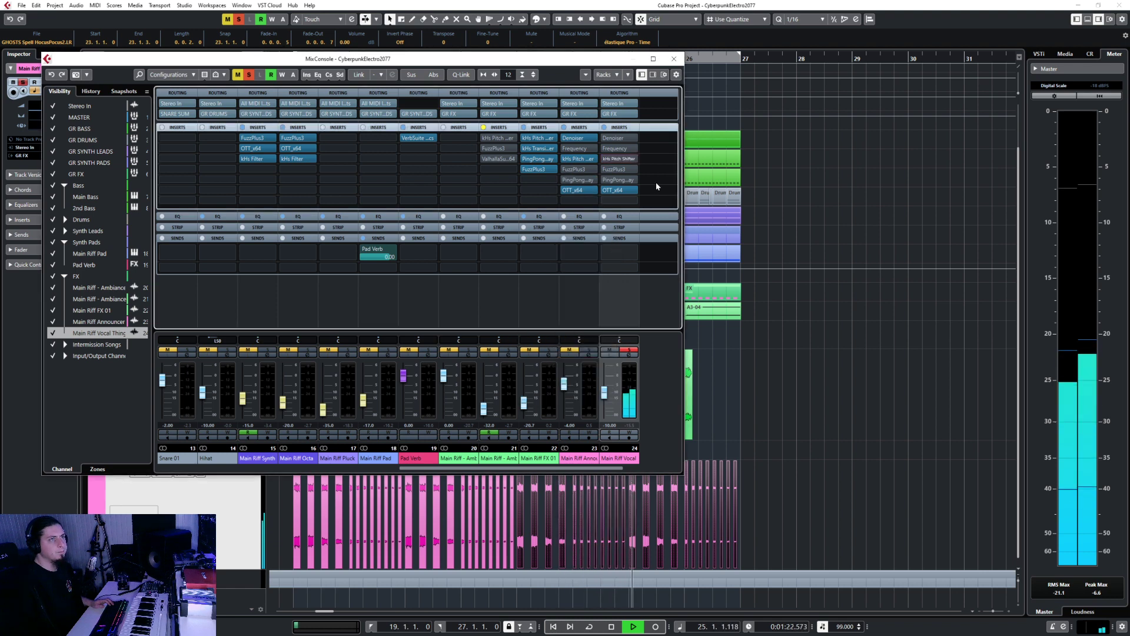
pyautogui.click(617, 170)
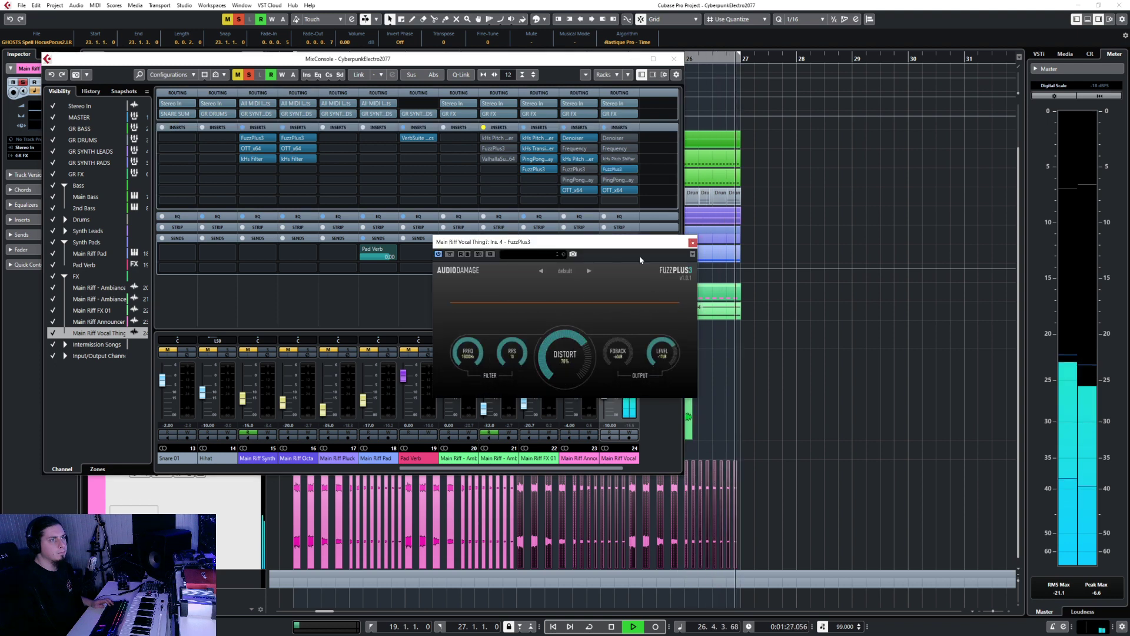
# - Enable the low EQ band as a 100 Hz high-pass on the Main Riff Vocal channel, leaving the distortion plug-in and mixer closed
pyautogui.click(692, 242)
pyautogui.press('space')
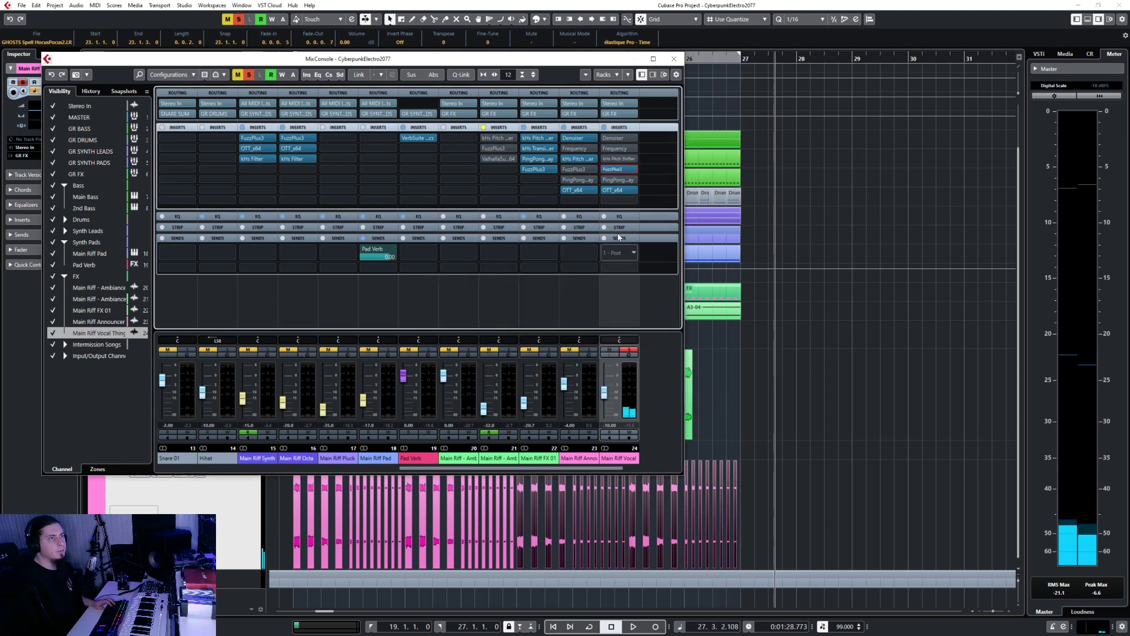
pyautogui.click(624, 216)
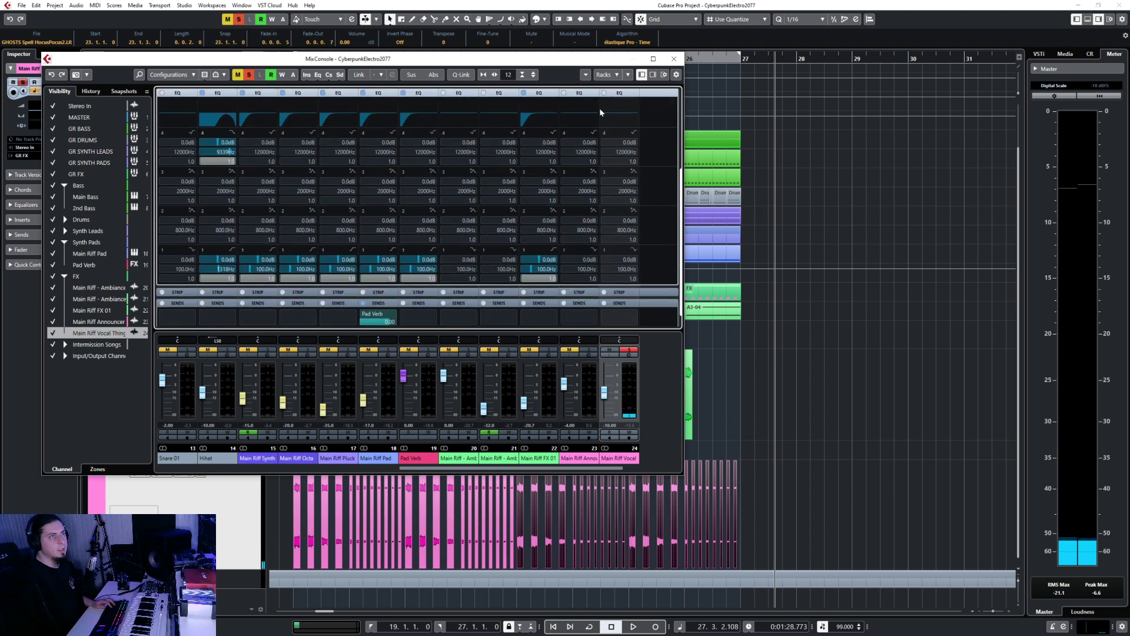
pyautogui.click(632, 250)
pyautogui.click(639, 276)
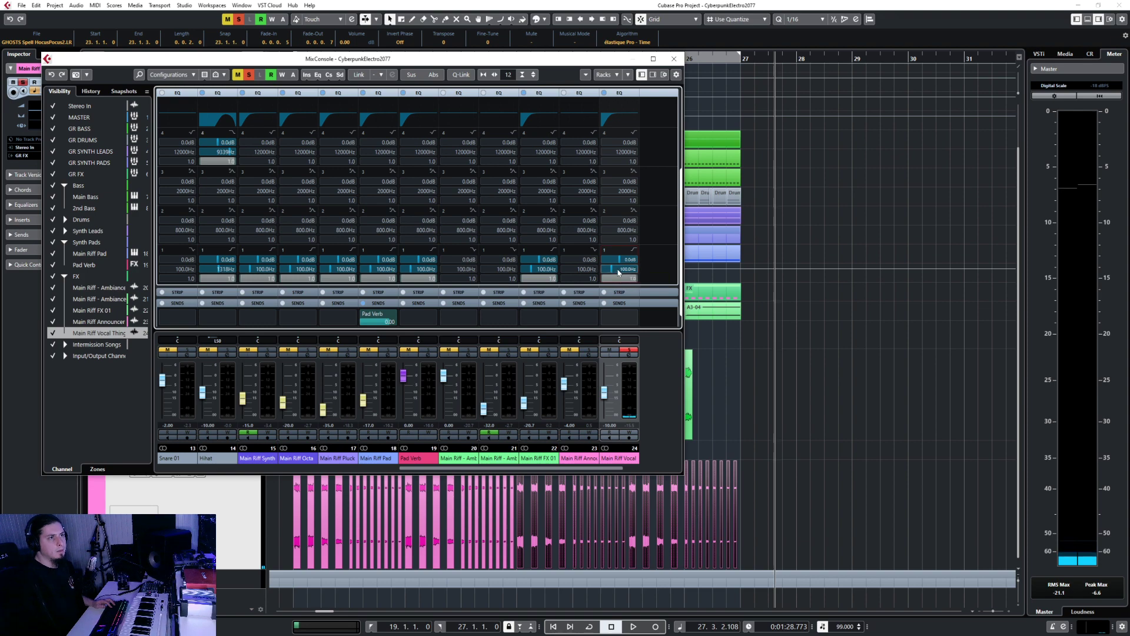
pyautogui.click(674, 58)
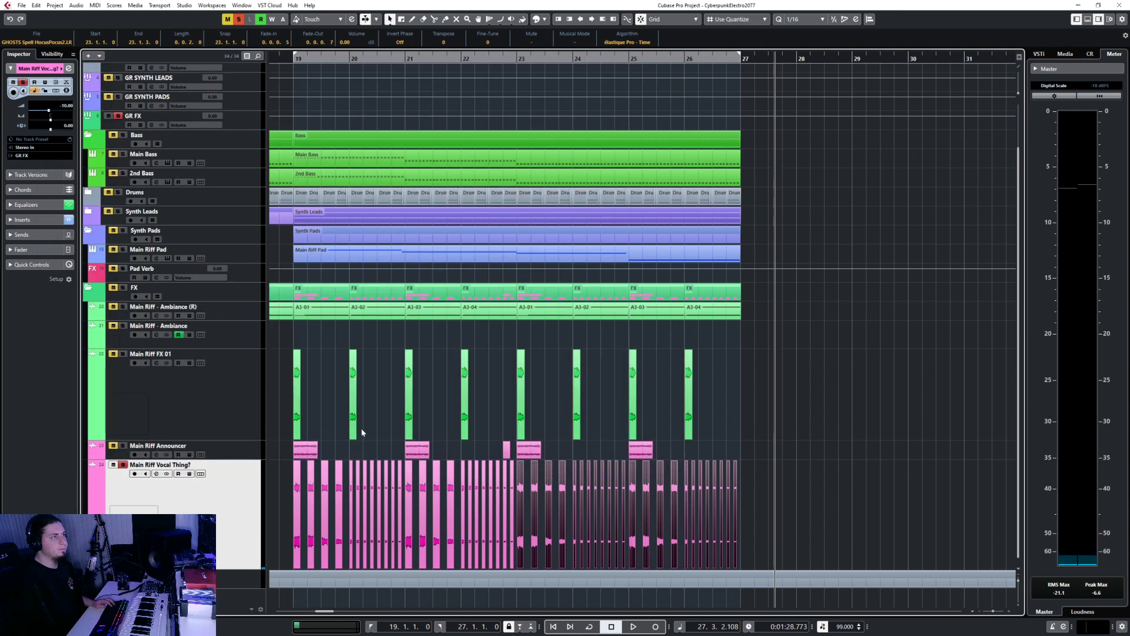
# - Unsolo the Main Riff Vocal Thing? track and play the full mix through the section from bar 19 to bar 27
pyautogui.scroll(-3, 406, 250)
pyautogui.click(329, 56)
pyautogui.press('space')
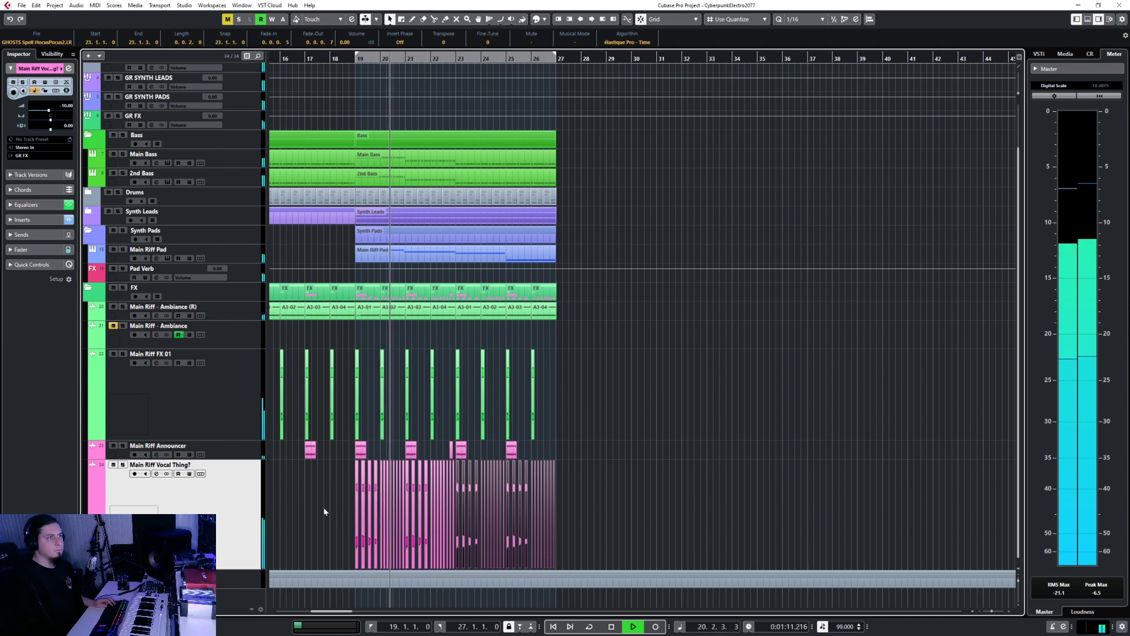
pyautogui.click(615, 480)
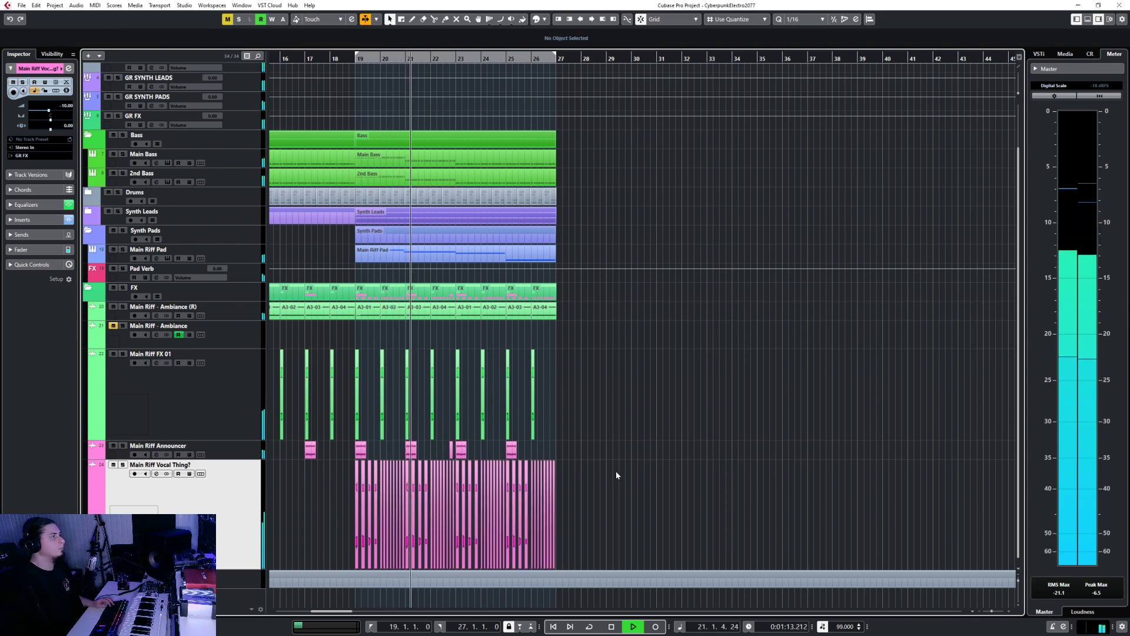
pyautogui.scroll(3, 616, 475)
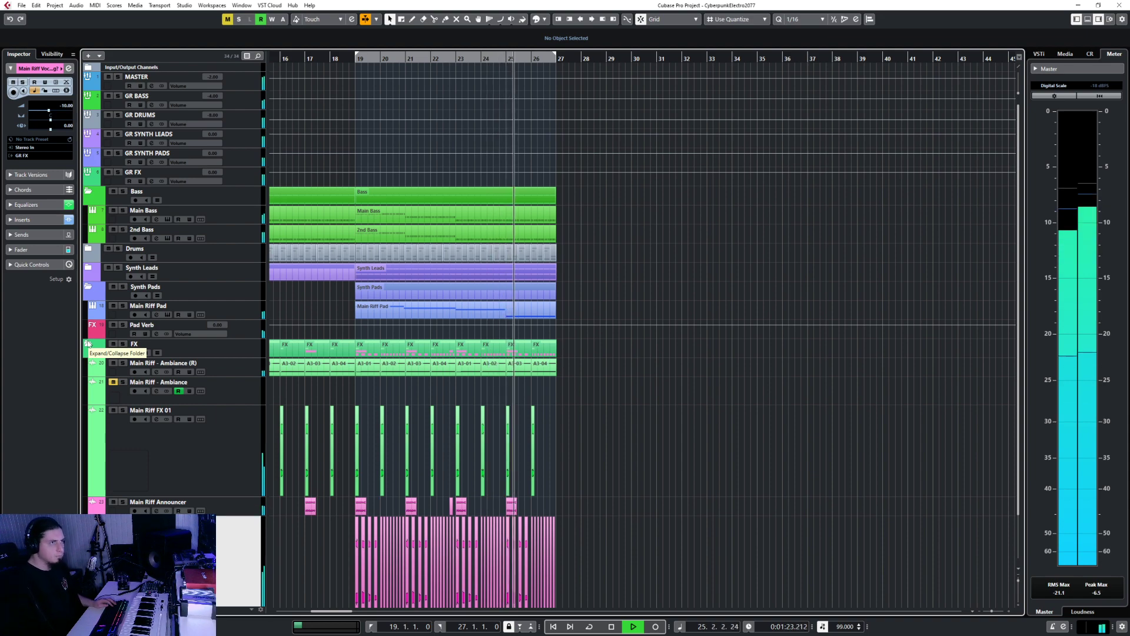
pyautogui.scroll(-2, 613, 489)
pyautogui.scroll(3, 613, 489)
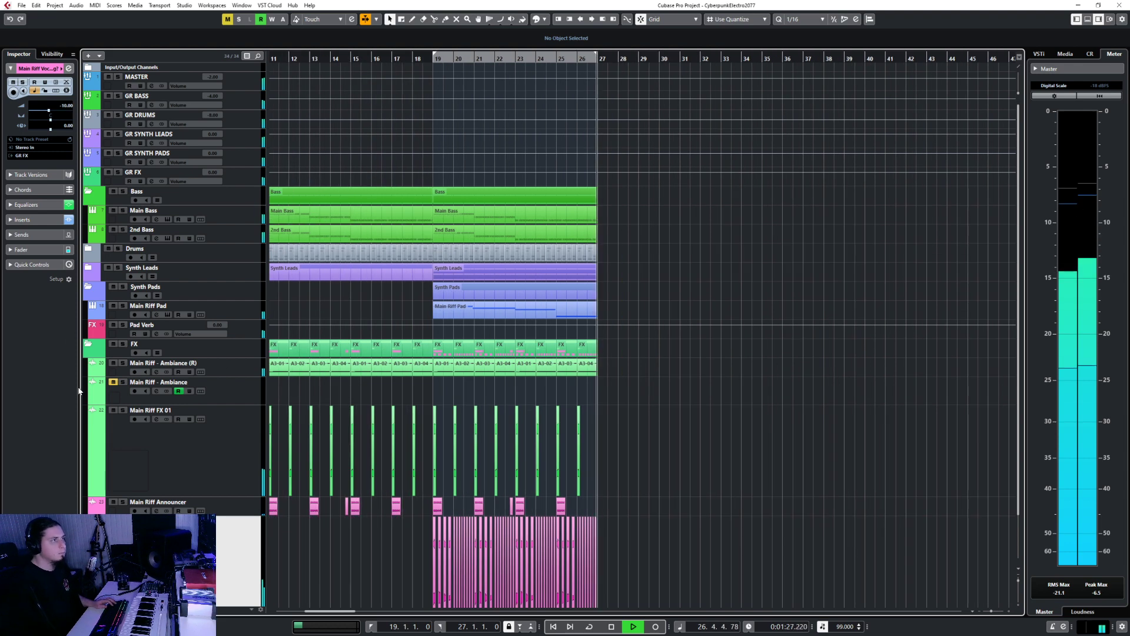
pyautogui.press('space')
# - Collapse the FX and Synth Pads folder tracks and expand the Drums folder
pyautogui.click(89, 343)
pyautogui.click(90, 290)
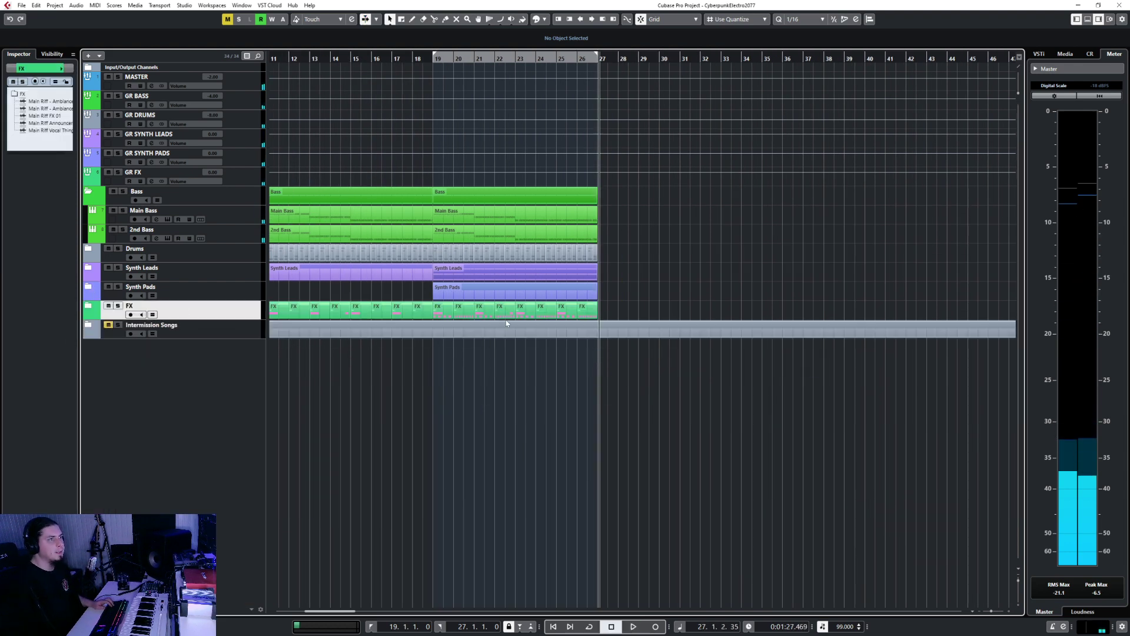
pyautogui.click(205, 279)
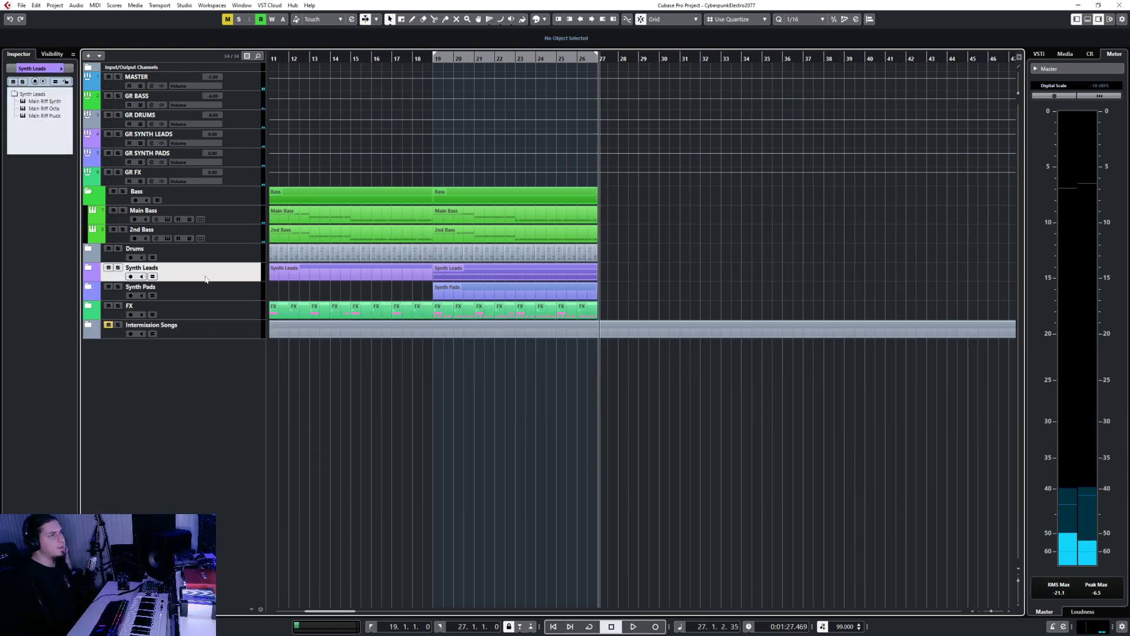
pyautogui.click(89, 248)
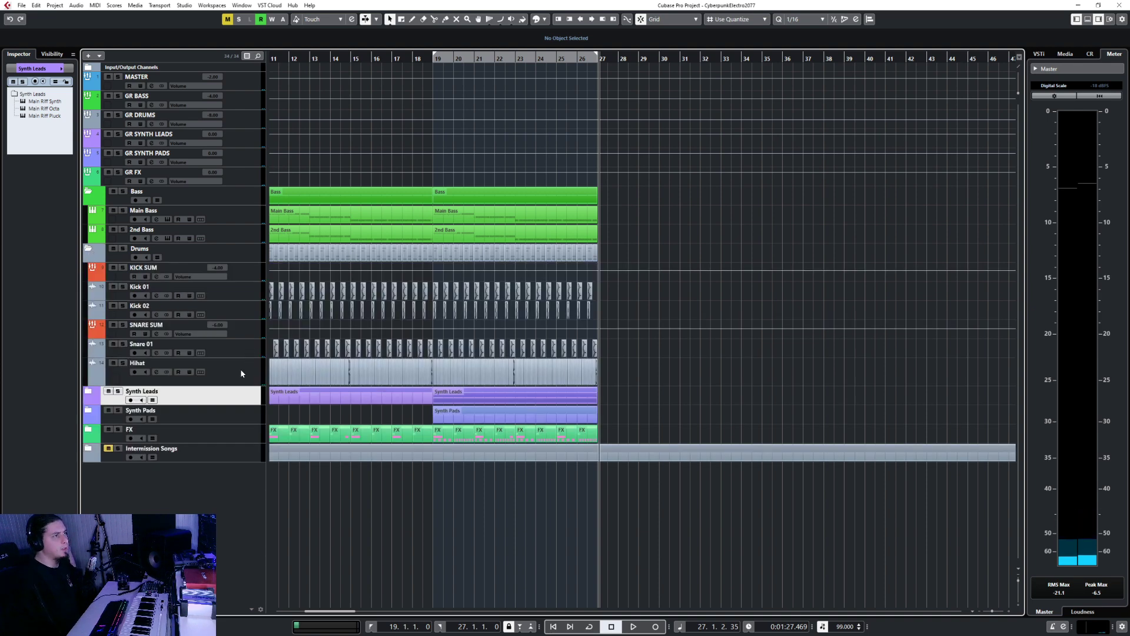
# - Add one stereo audio track below the Hihat track with its output routed to GR DRUMS
pyautogui.rightClick(241, 373)
pyautogui.moveTo(329, 375)
pyautogui.click(484, 375)
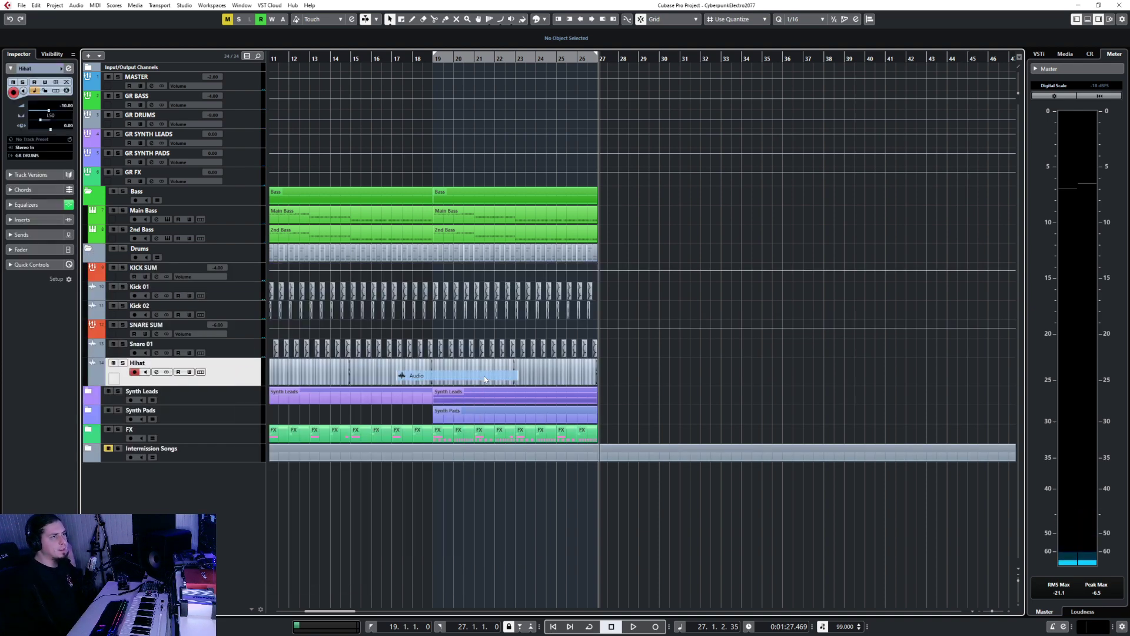
pyautogui.click(585, 335)
pyautogui.click(583, 335)
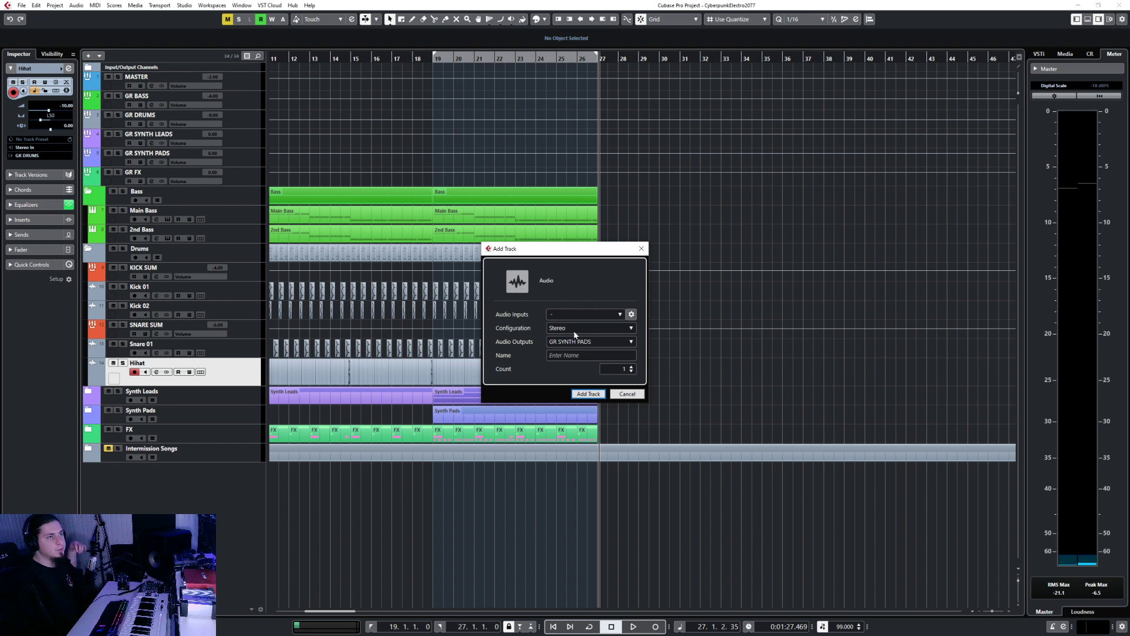
pyautogui.click(576, 342)
pyautogui.write('drums')
pyautogui.press('Return')
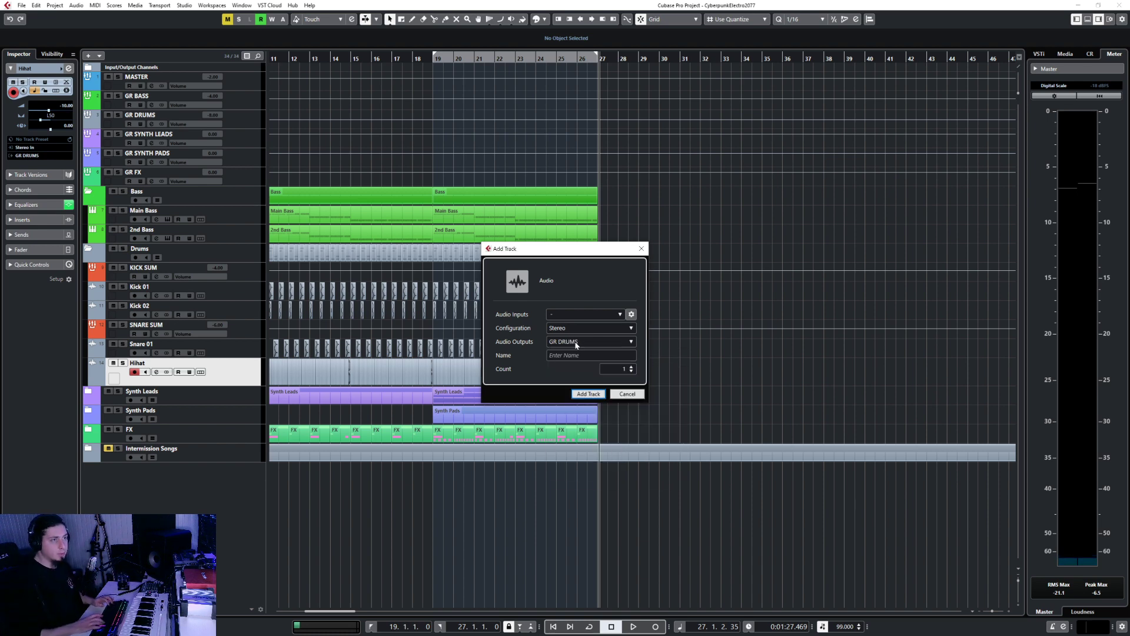
pyautogui.click(597, 393)
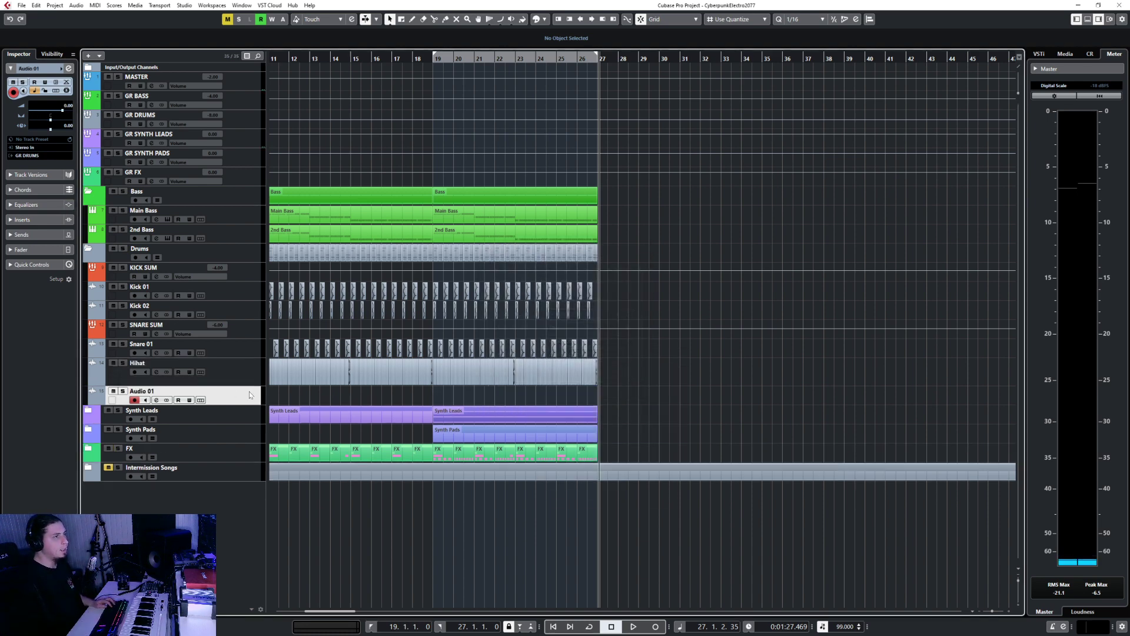
# - Name the new drum track Perc 01 and place the playback cursor at the start of bar 19
pyautogui.press('h')
pyautogui.press('h')
pyautogui.press('h')
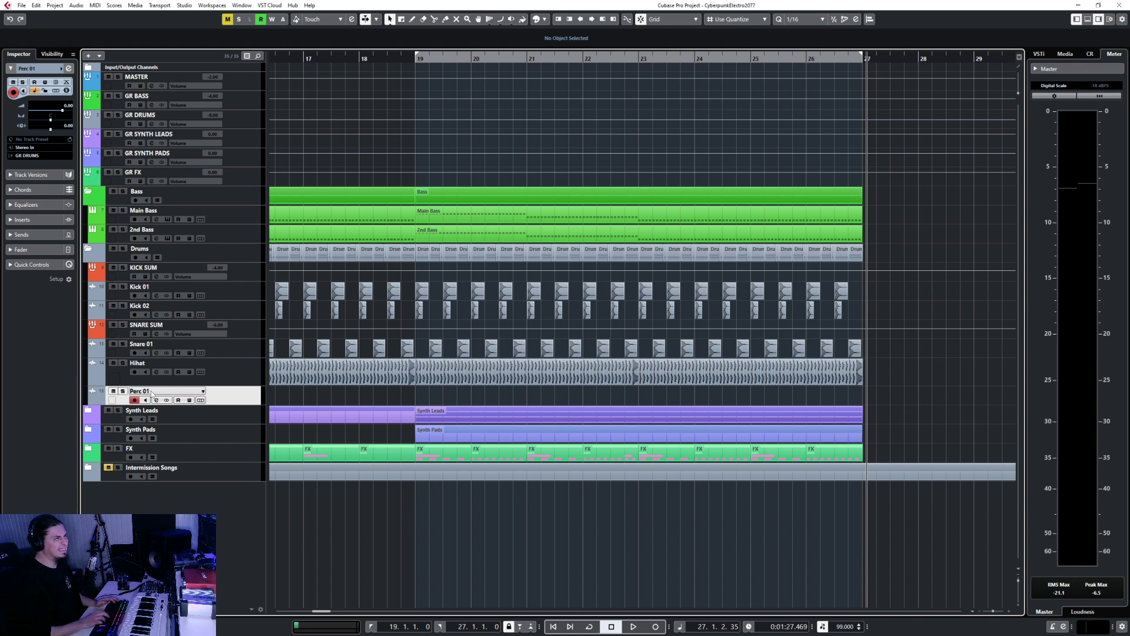
pyautogui.click(410, 59)
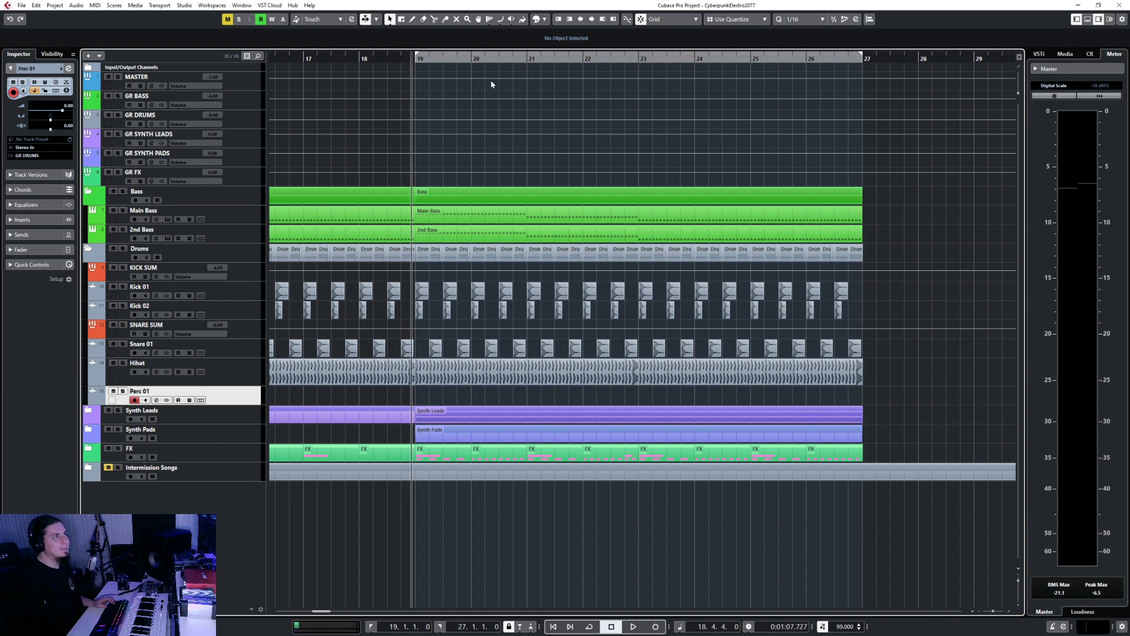
pyautogui.moveTo(413, 55); pyautogui.dragTo(416, 56)
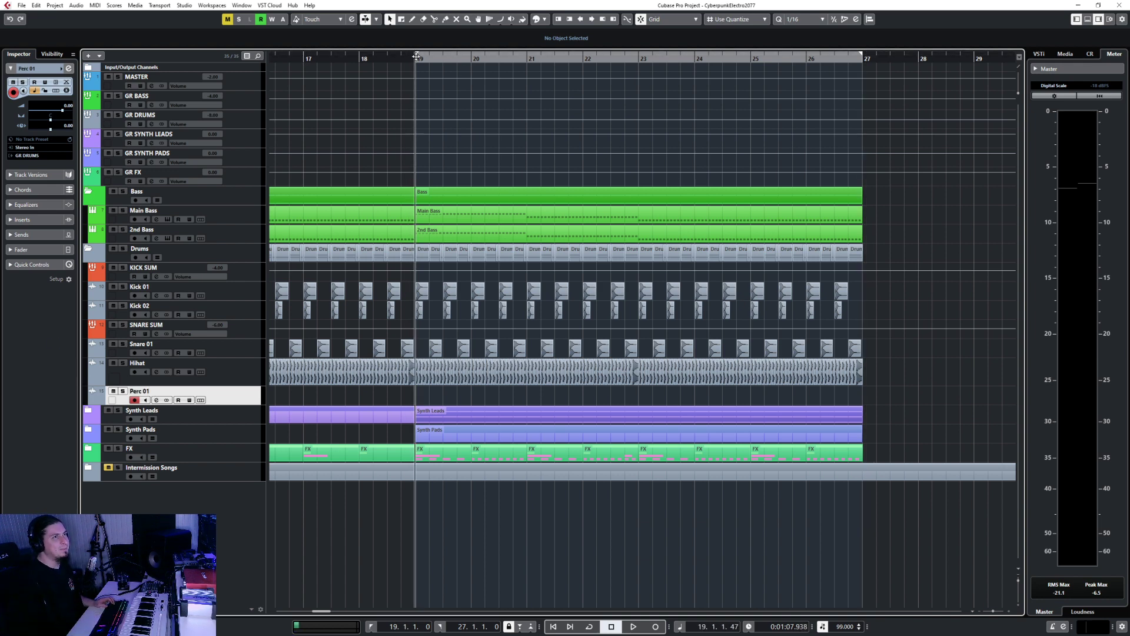
pyautogui.click(22, 6)
pyautogui.moveTo(50, 138)
pyautogui.click(164, 136)
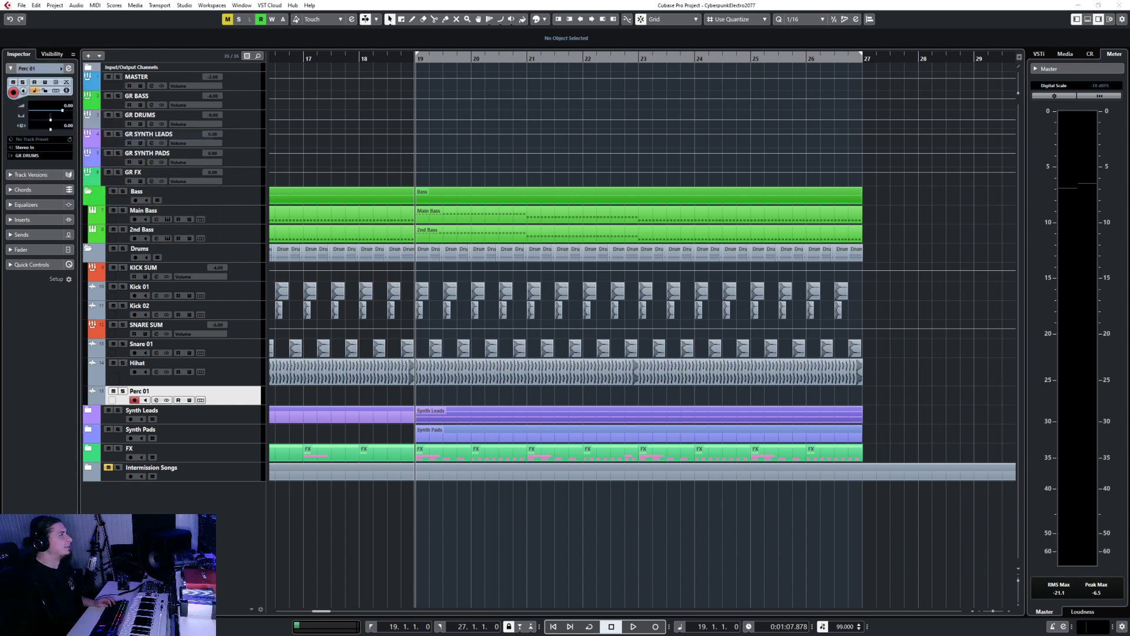
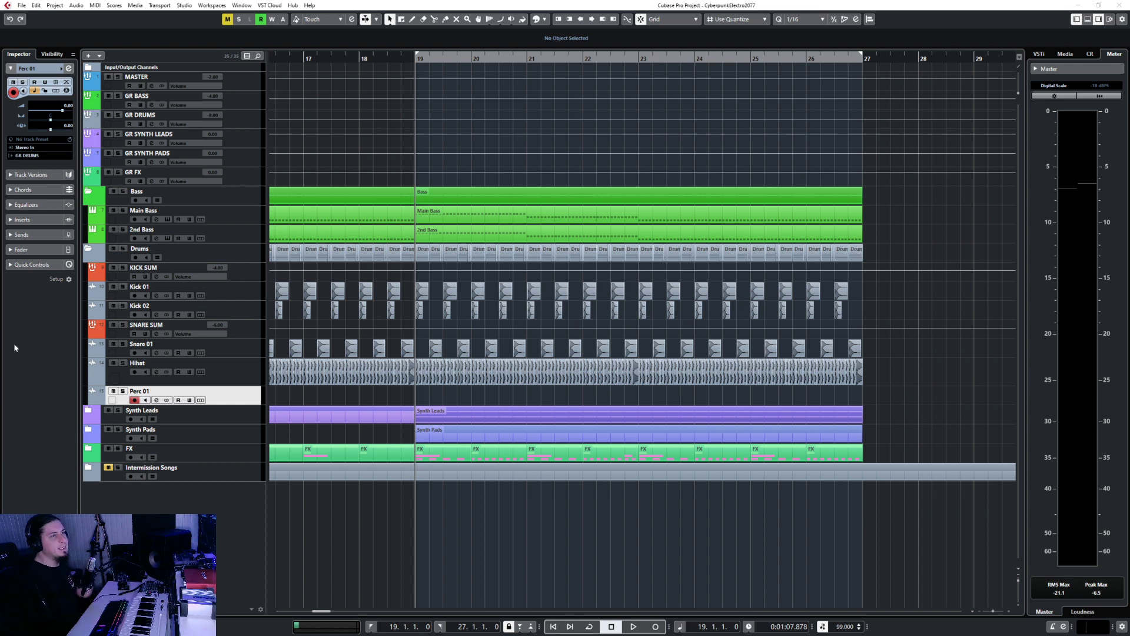
# - Solo Main Riff Synth inside the Synth Leads folder, play it from bar 19 and inspect its insert effects in the mixer
pyautogui.click(88, 411)
pyautogui.scroll(-3, 404, 434)
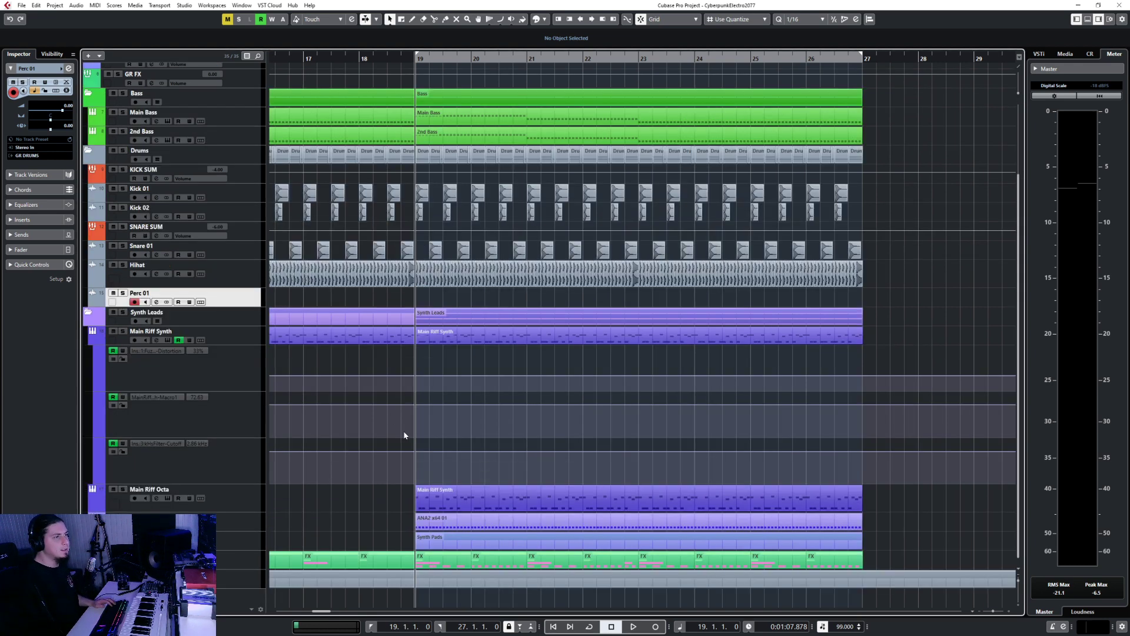
pyautogui.click(351, 341)
pyautogui.press('s')
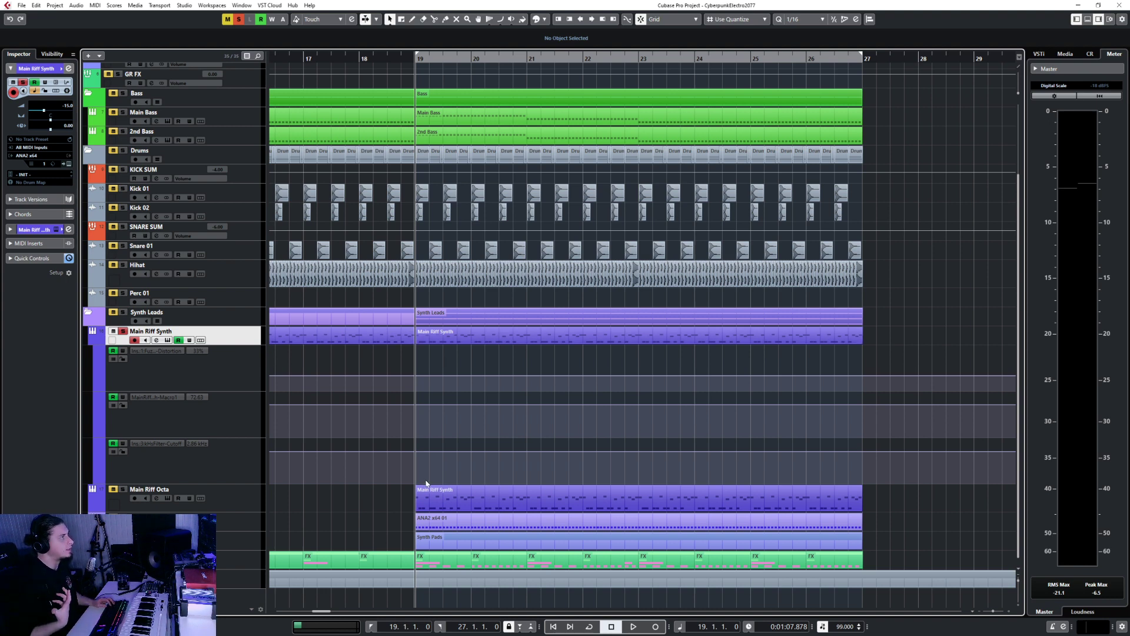
pyautogui.press('space')
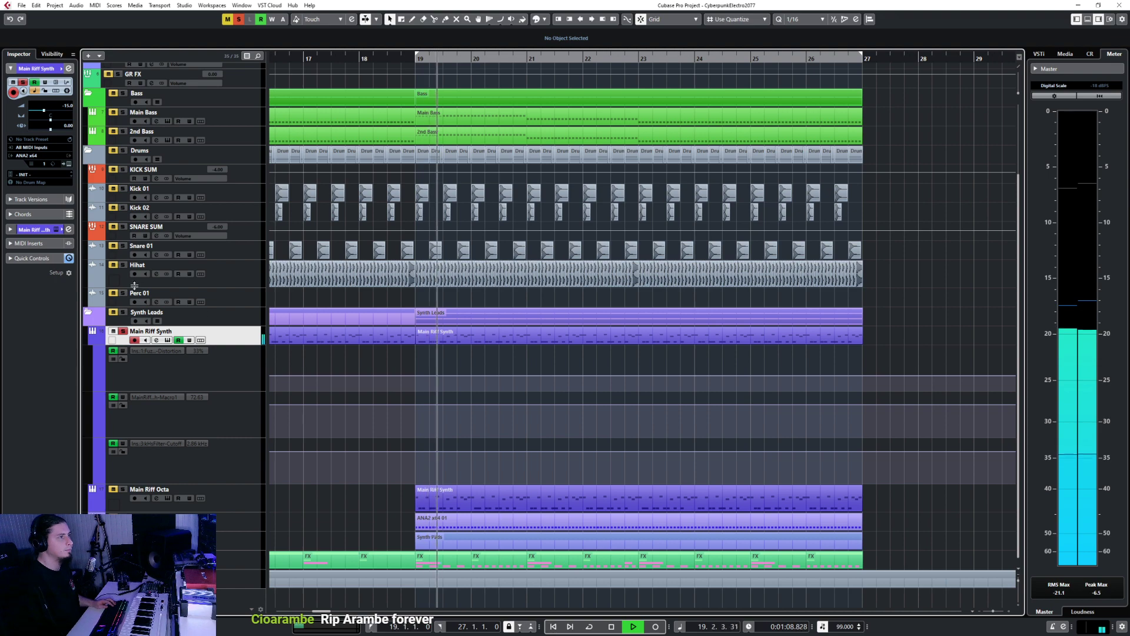
pyautogui.press('F3')
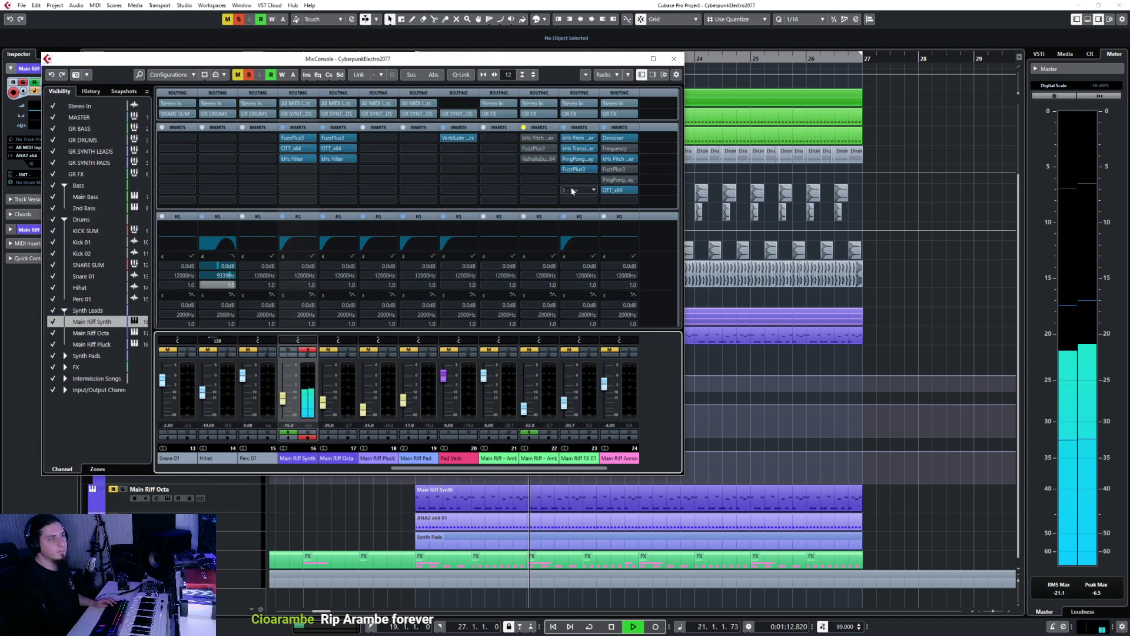
pyautogui.moveTo(286, 141)
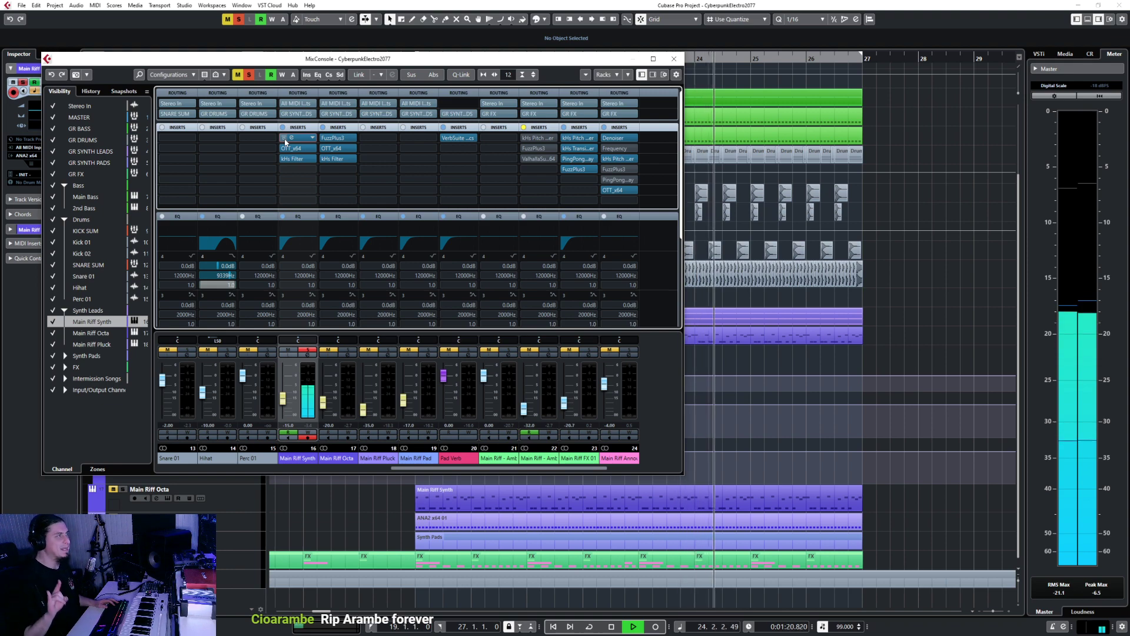
pyautogui.click(674, 58)
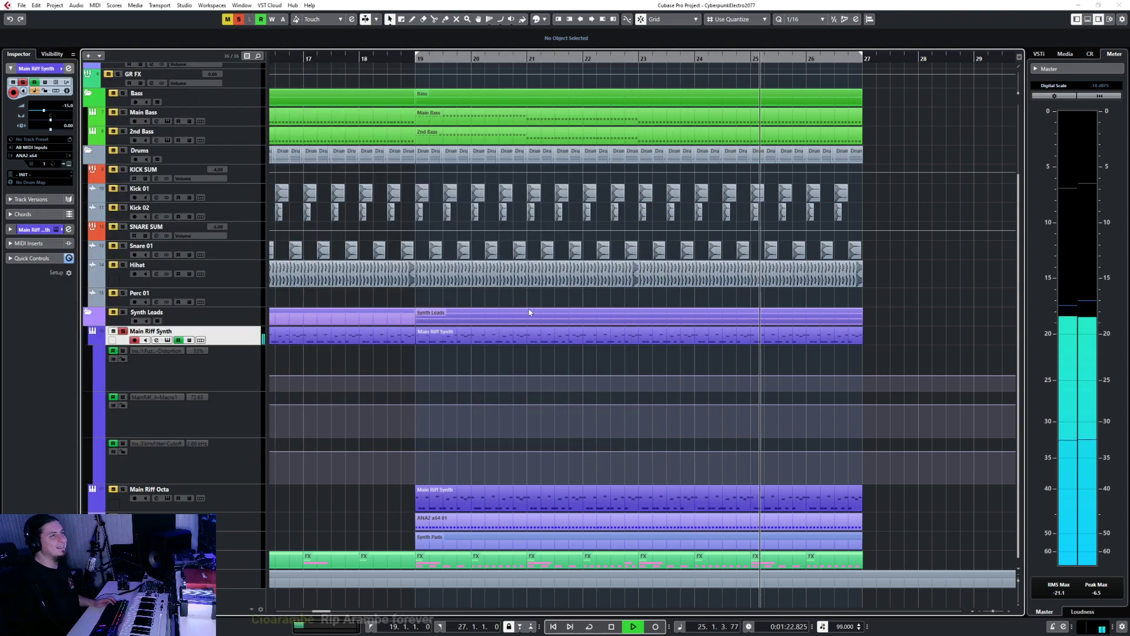
# - Unsolo Main Riff Synth and listen to the full mix from about bar 16 into the bar 19 section
pyautogui.scroll(-3, 464, 388)
pyautogui.hscroll(-5, 464, 387)
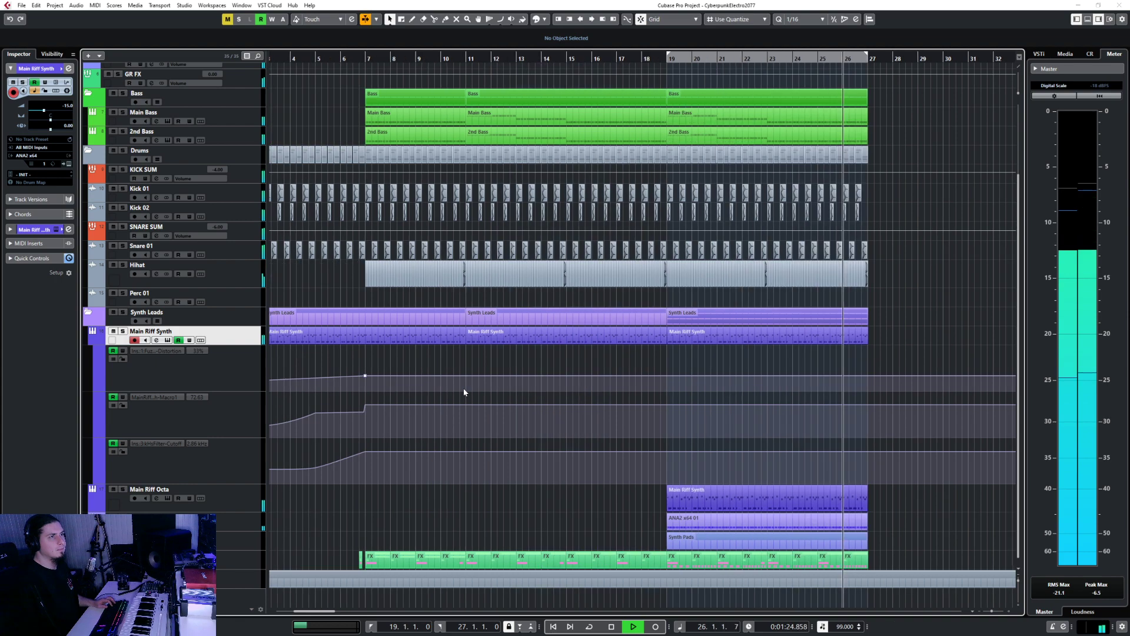
pyautogui.click(593, 58)
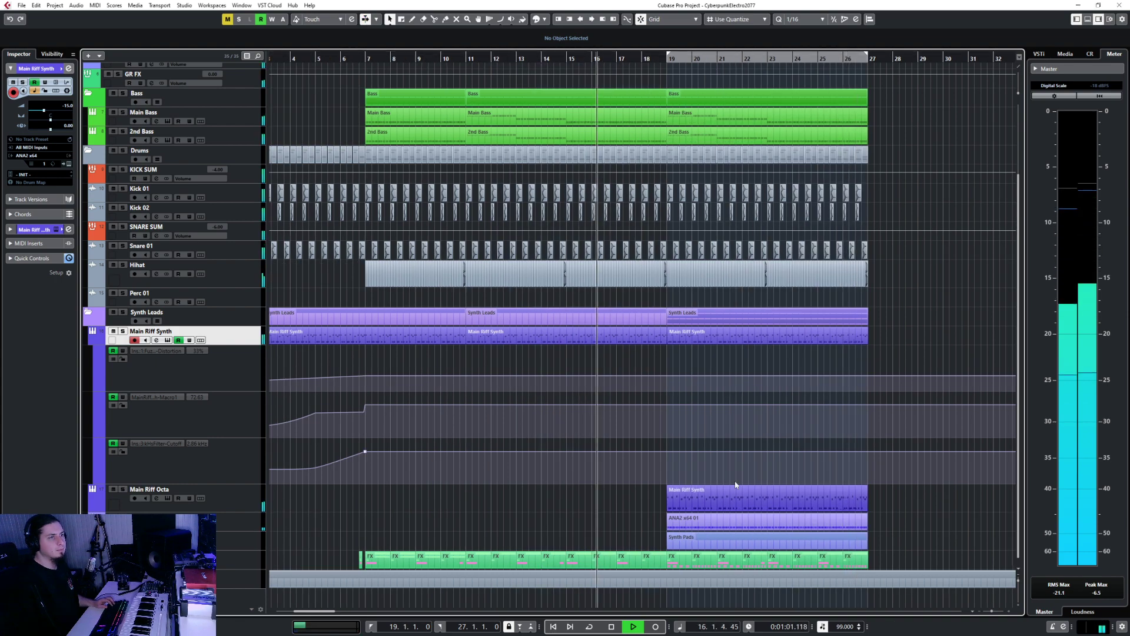
pyautogui.scroll(3, 355, 510)
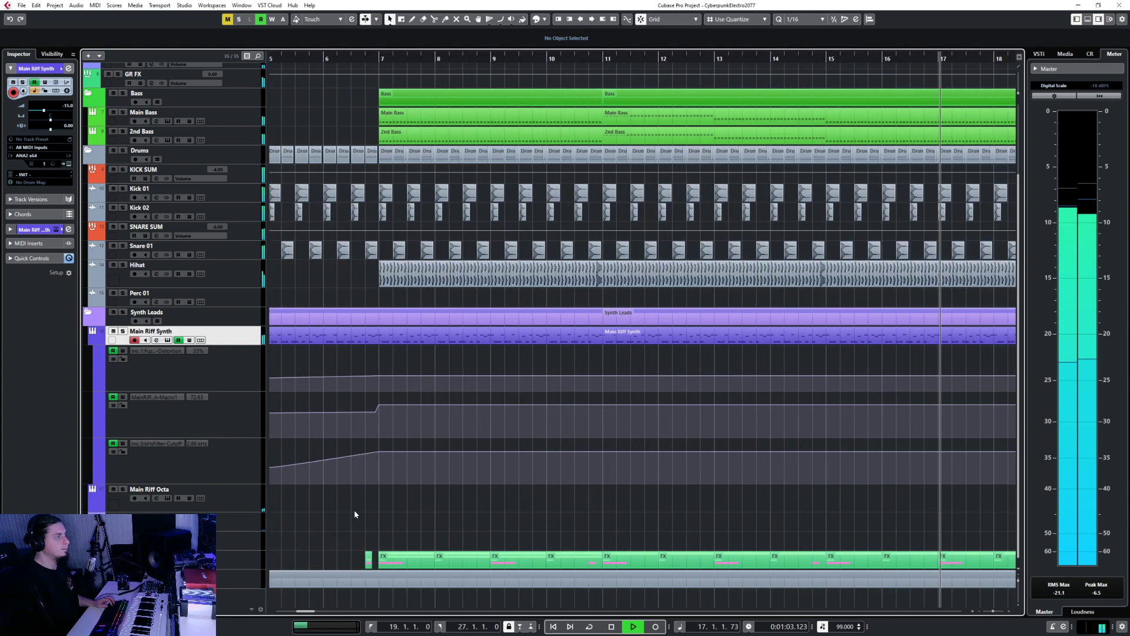
pyautogui.hscroll(8, 354, 510)
pyautogui.hscroll(-4, 355, 514)
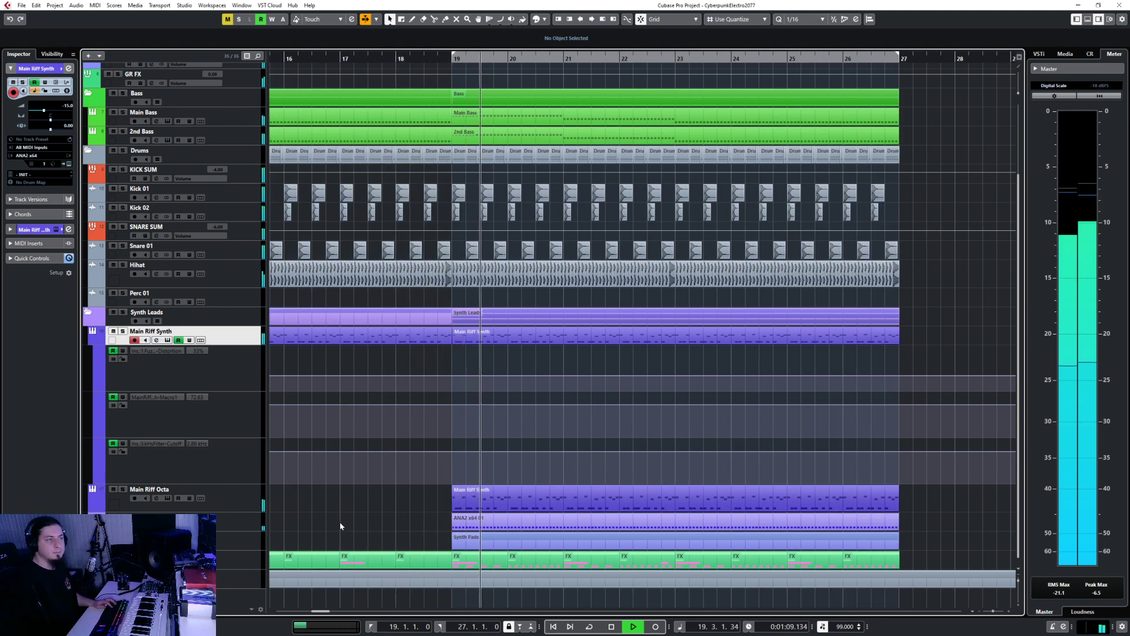
# - Expand the Synth Pads folder, solo the Main Riff Pad track and play it
pyautogui.click(246, 539)
pyautogui.press('space')
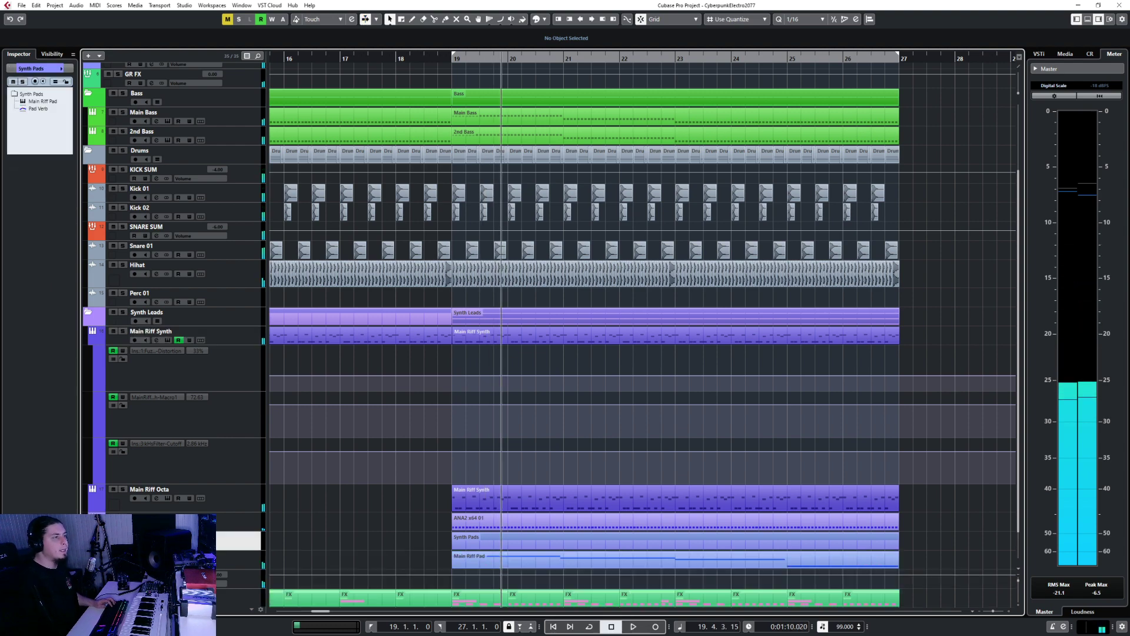
pyautogui.scroll(-1, 318, 447)
pyautogui.press('Down')
pyautogui.press('s')
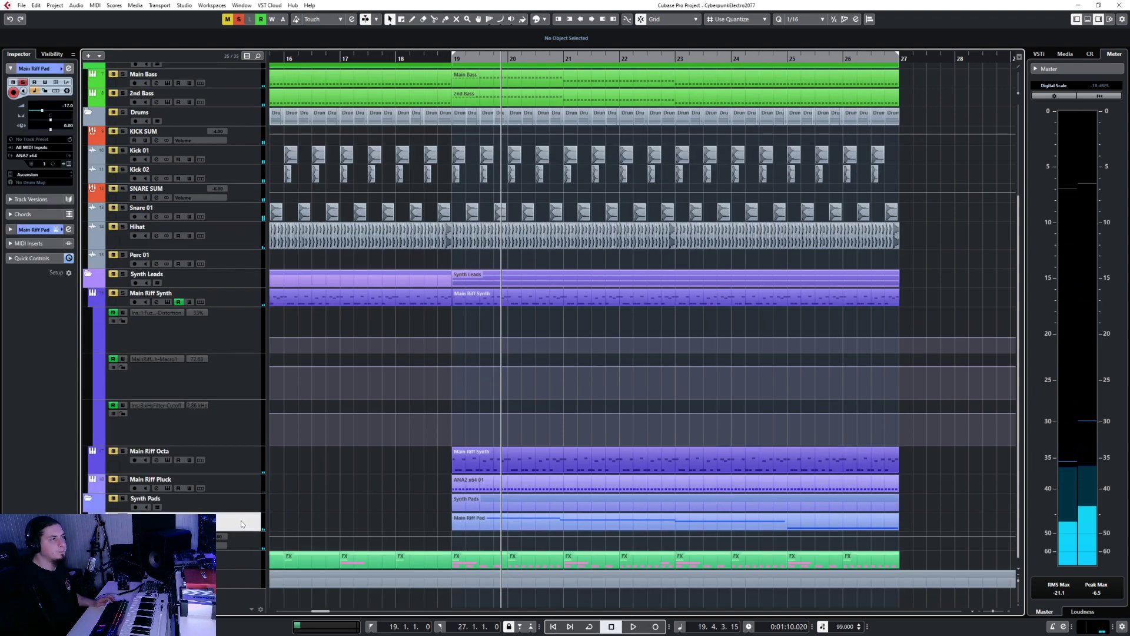
pyautogui.press('space')
# - Insert the kHs Trance Gate effect in the first insert slot of the Main Riff Pad channel and listen to it
pyautogui.press('F3')
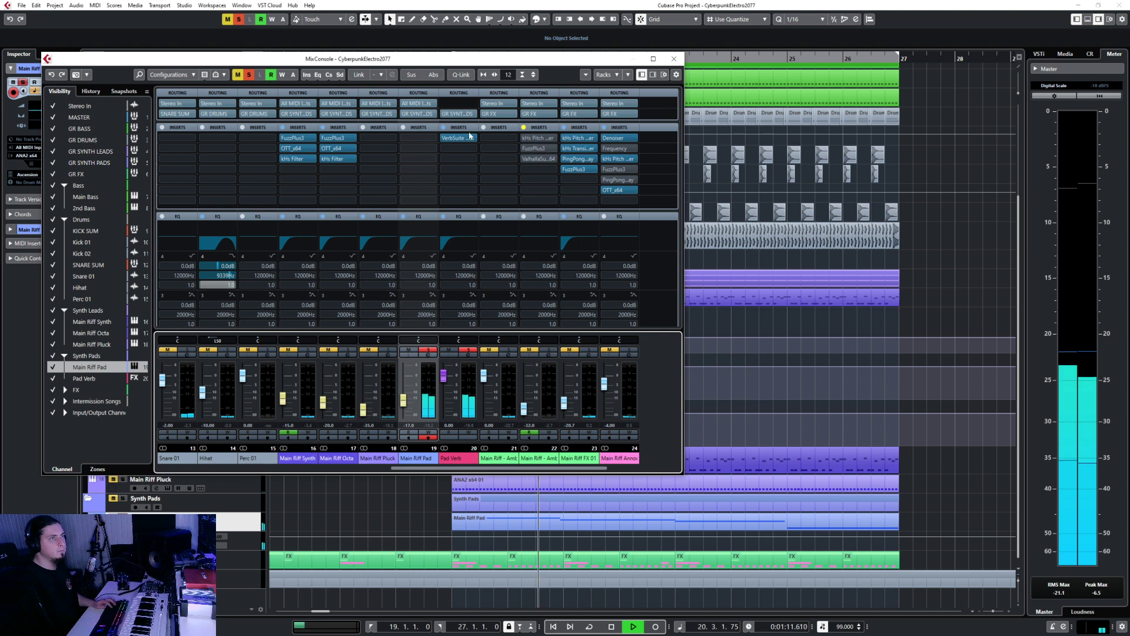
pyautogui.press('space')
pyautogui.click(423, 137)
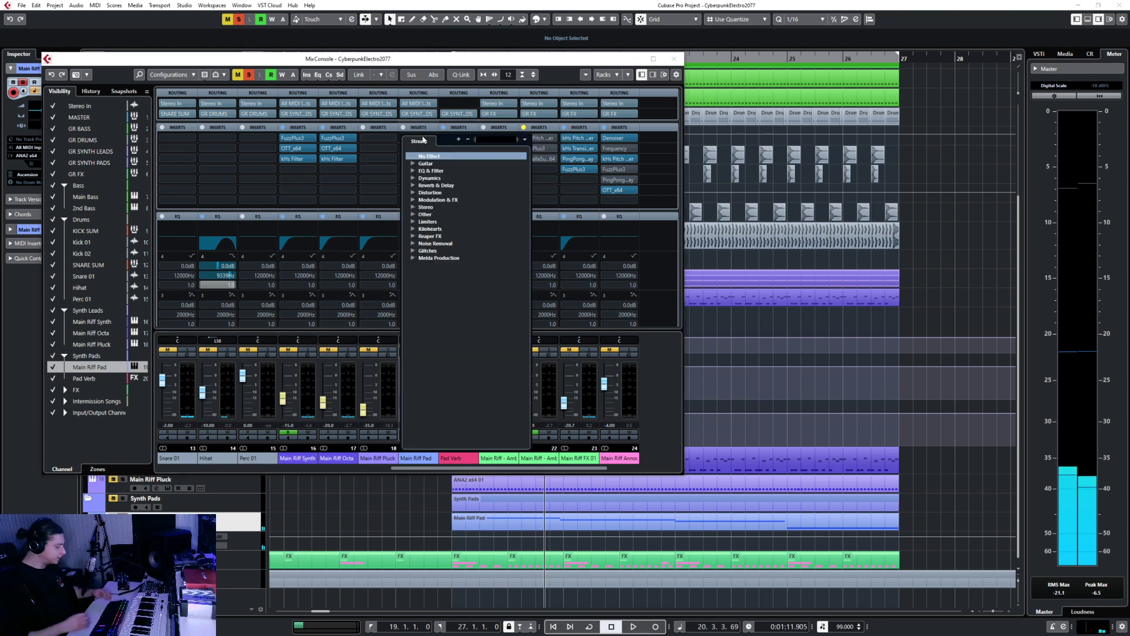
pyautogui.write('trance')
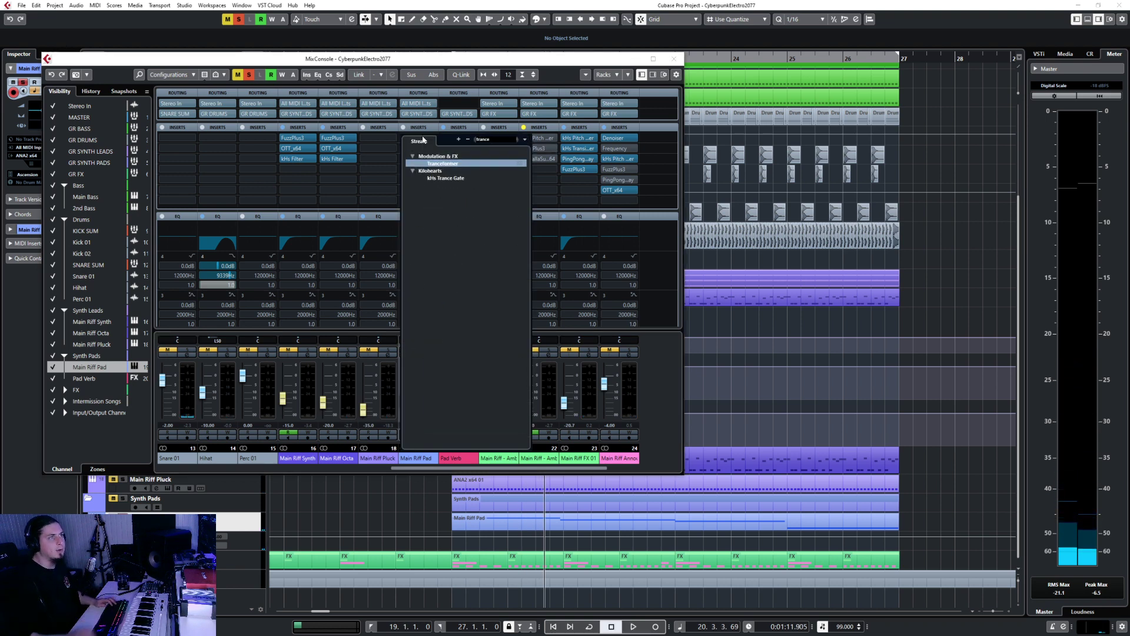
pyautogui.click(419, 177)
pyautogui.press('space')
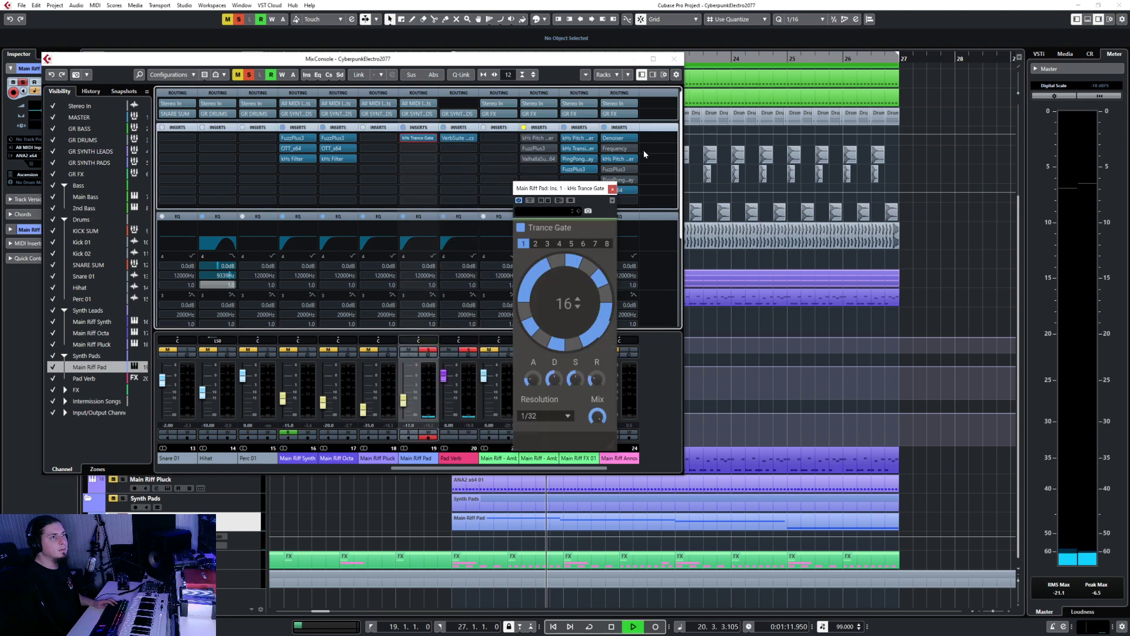
pyautogui.click(674, 58)
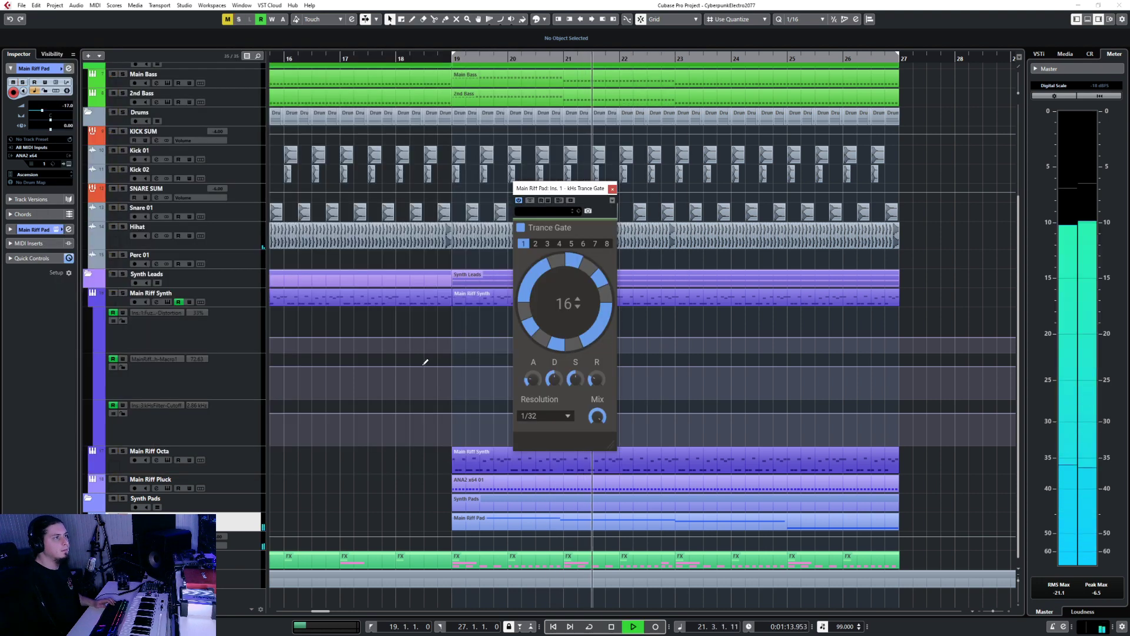
pyautogui.click(612, 188)
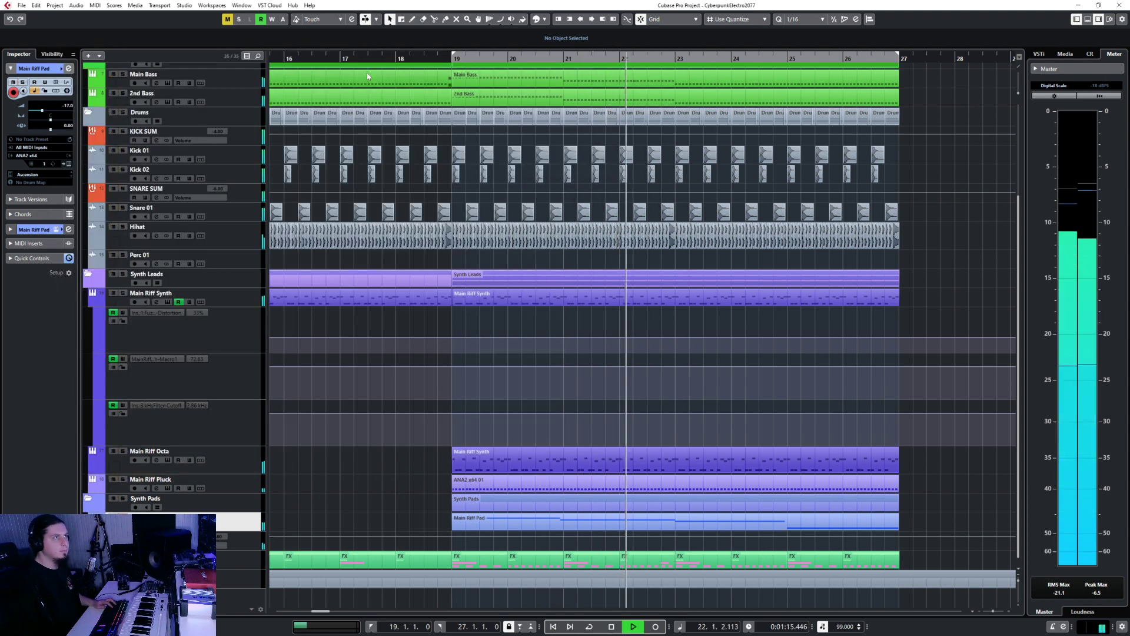
# - Play the mix from just before bar 19 and raise the Main Riff Pad volume to -14.5 dB
pyautogui.click(395, 57)
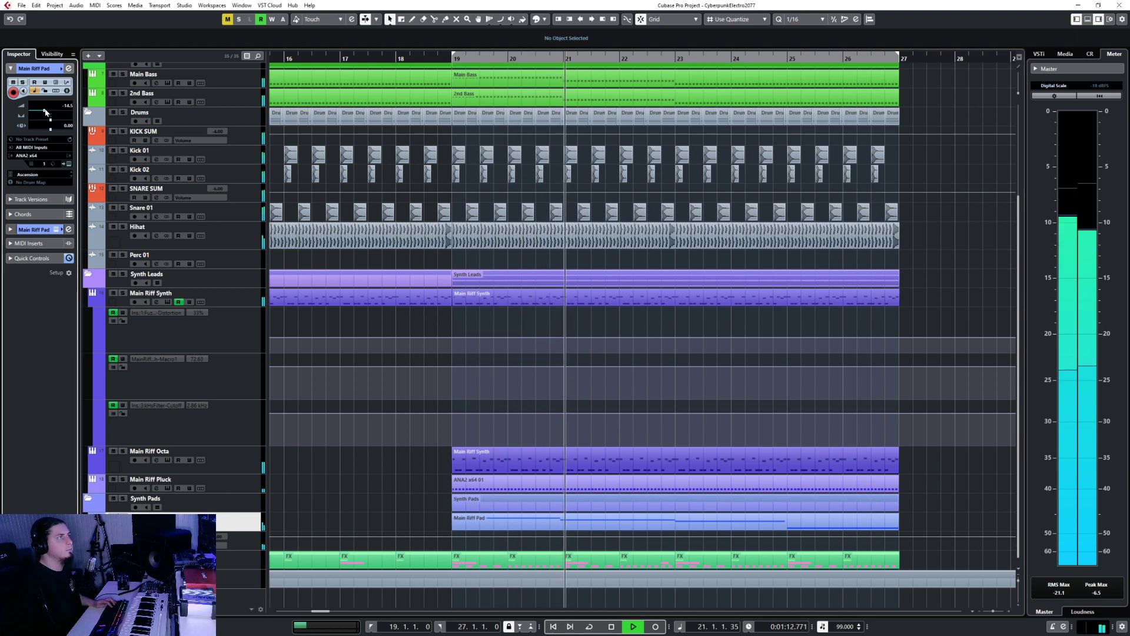
pyautogui.moveTo(42, 111); pyautogui.dragTo(44, 112)
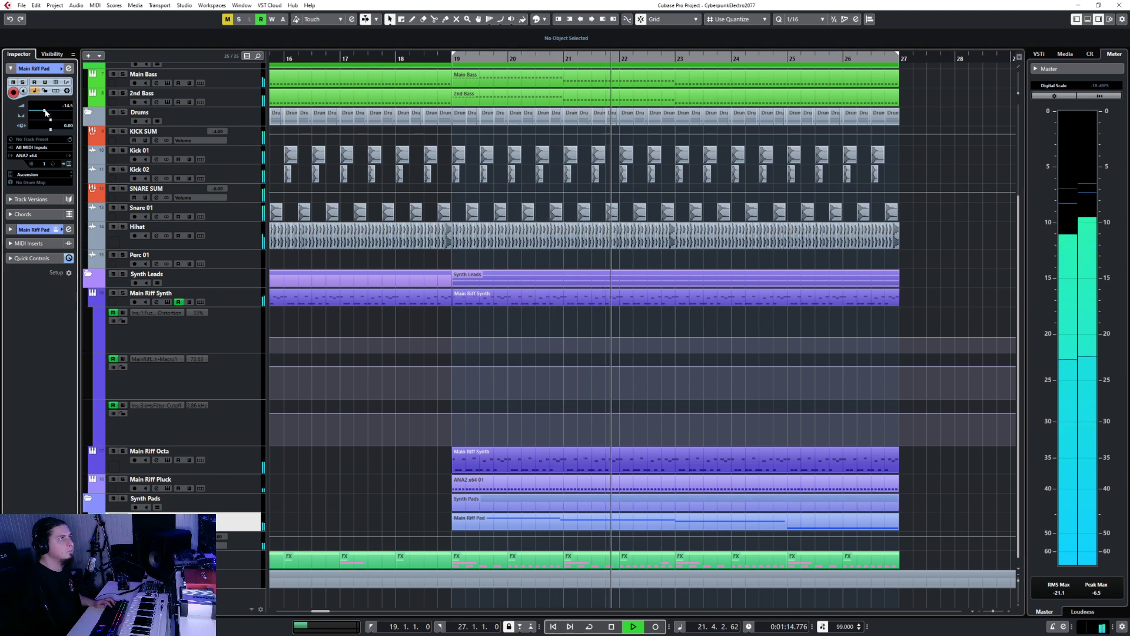
pyautogui.scroll(-3, 394, 497)
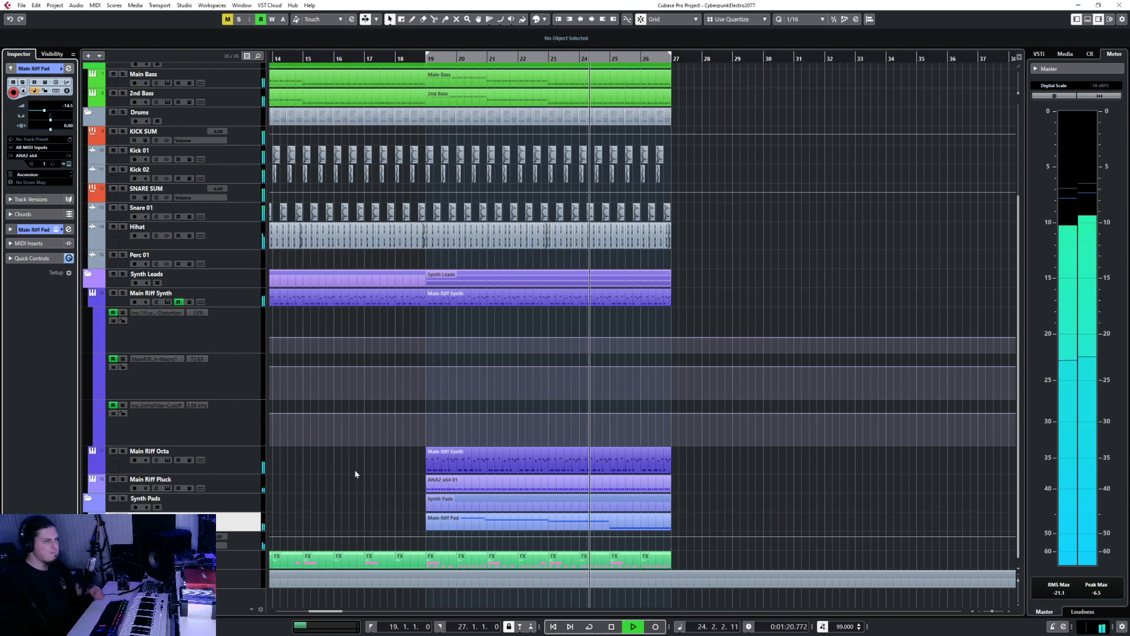
pyautogui.press('space')
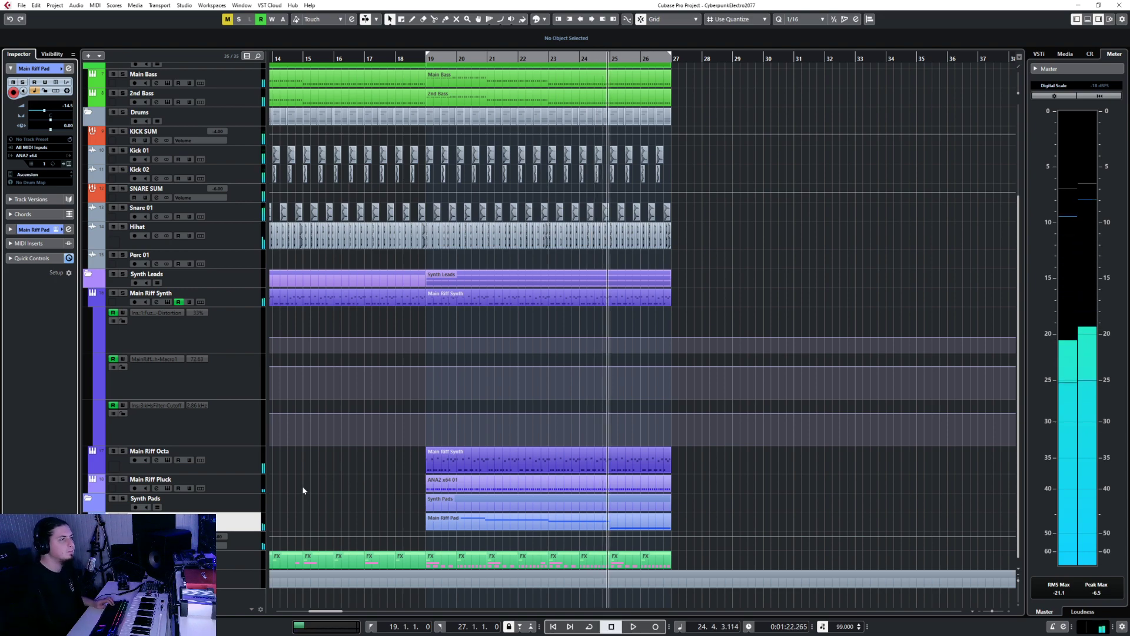
# - Look through the FX tracks, then collapse the FX, Synth Leads, Synth Pads, Drums and Bass folders
pyautogui.click(88, 555)
pyautogui.scroll(-5, 318, 467)
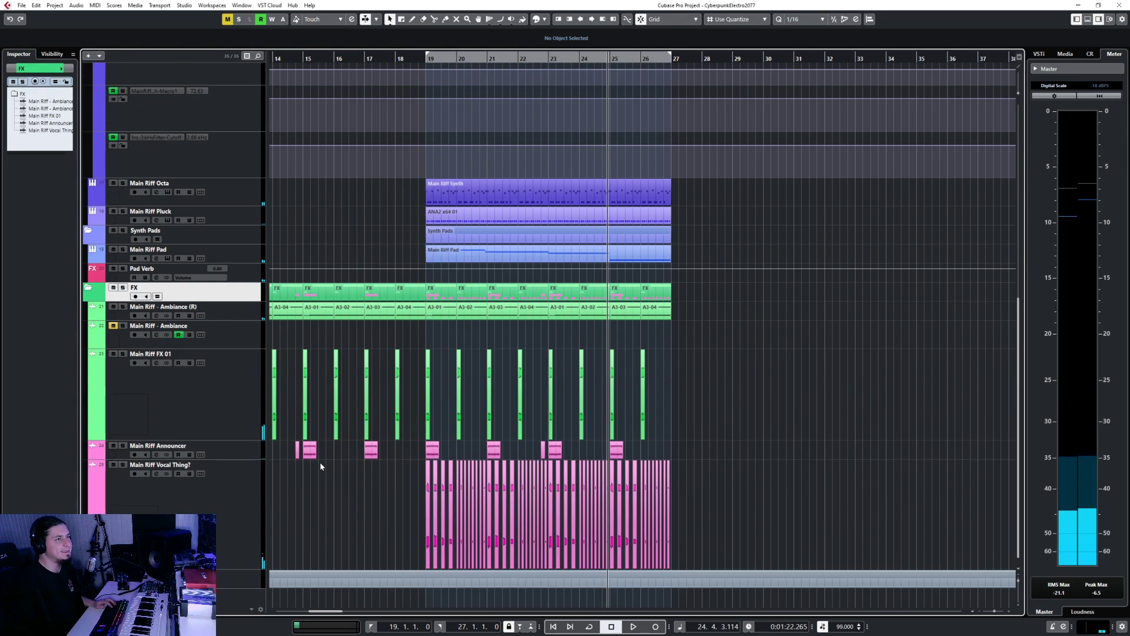
pyautogui.scroll(10, 383, 441)
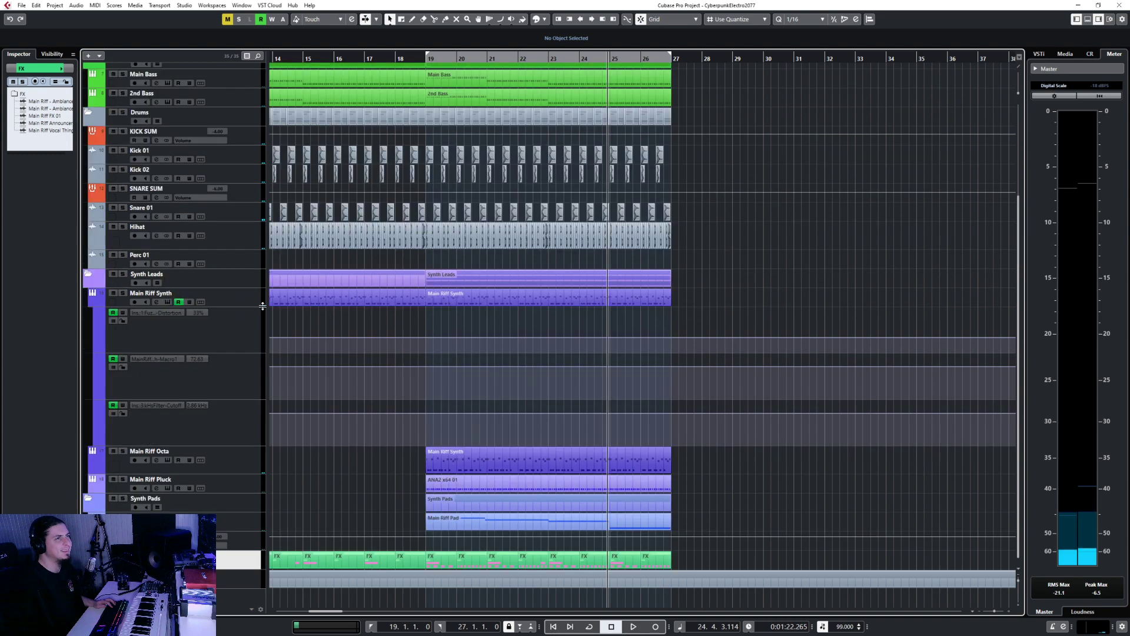
pyautogui.keyDown('ctrl'); pyautogui.scroll(5, 670, 360); pyautogui.keyUp('ctrl')
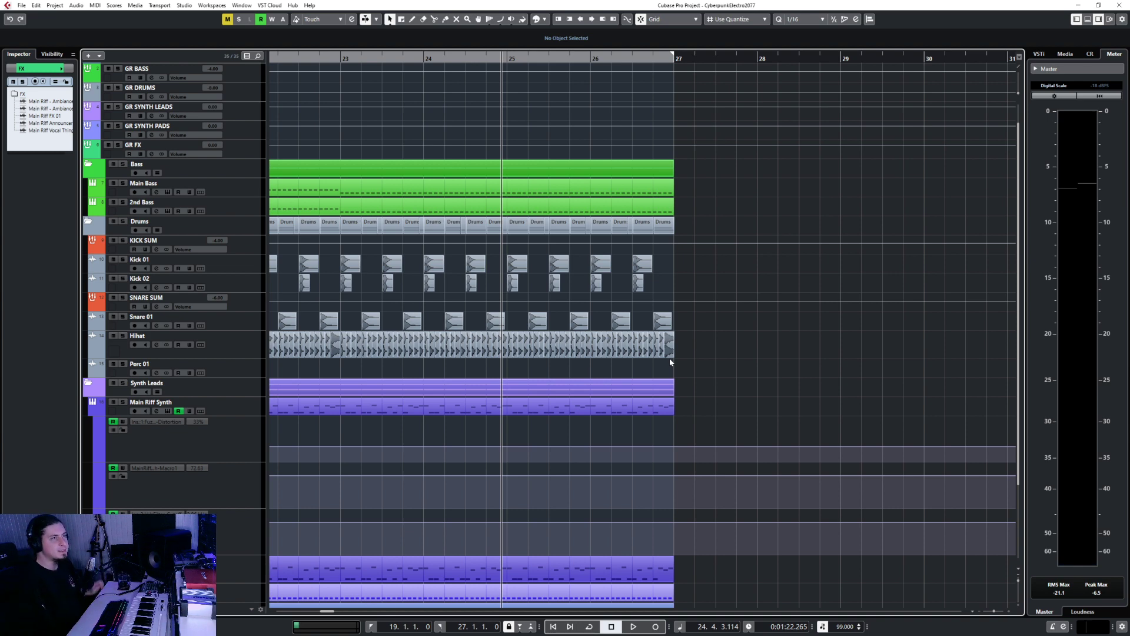
pyautogui.scroll(-3, 669, 360)
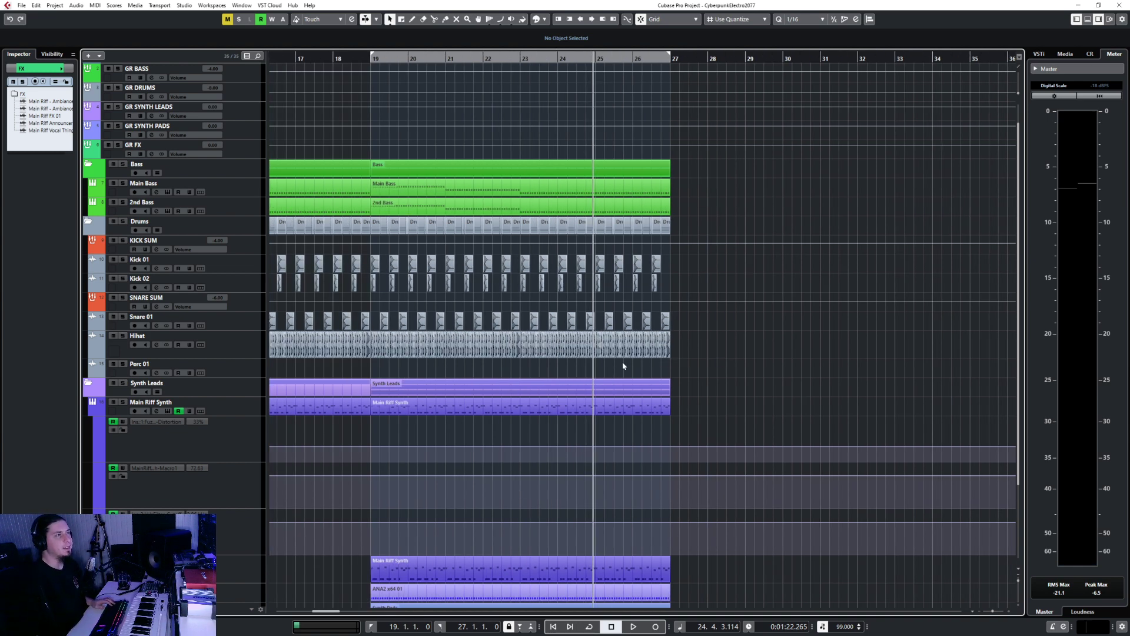
pyautogui.click(91, 383)
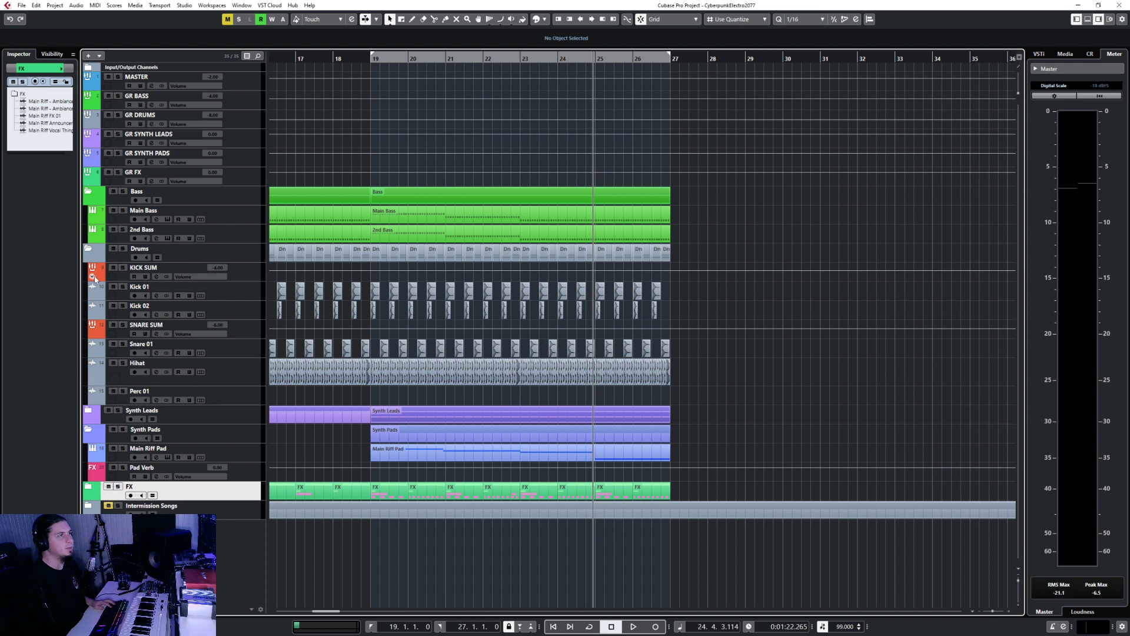
pyautogui.click(89, 430)
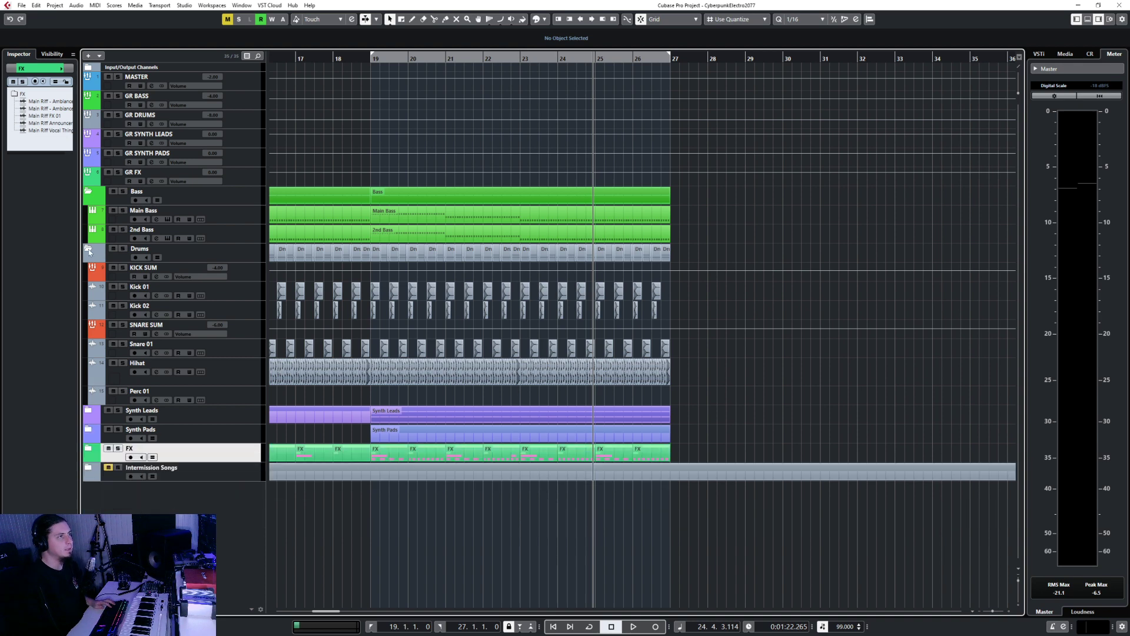
pyautogui.click(88, 249)
pyautogui.click(89, 192)
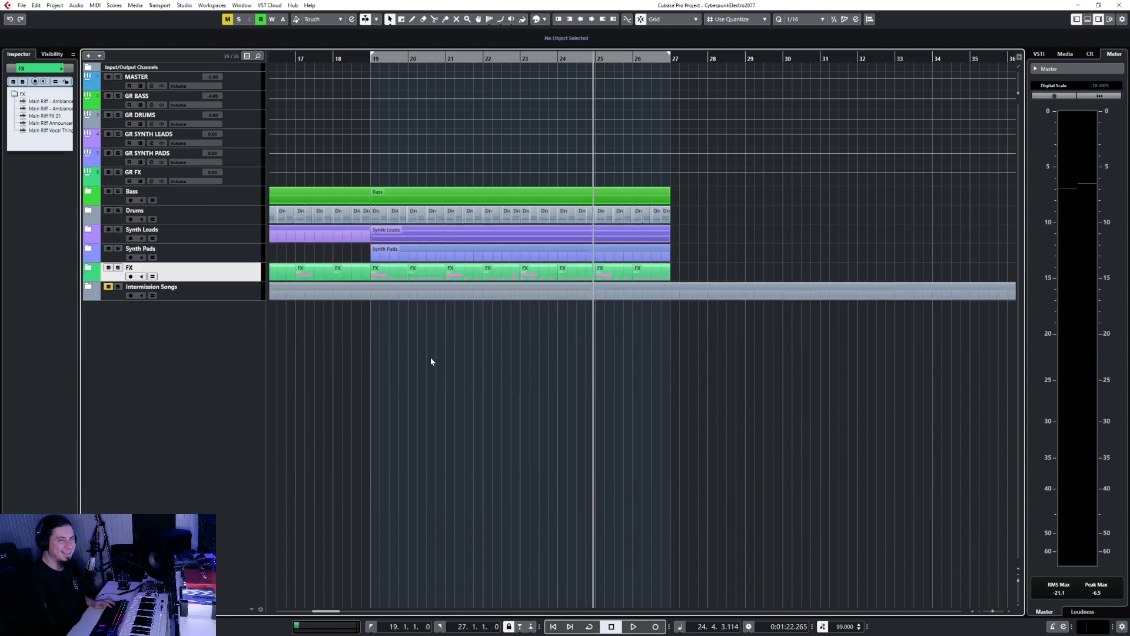
# - Inspect the FX folder's clips around bar 19 and place the playback cursor at 18.4.3
pyautogui.click(88, 269)
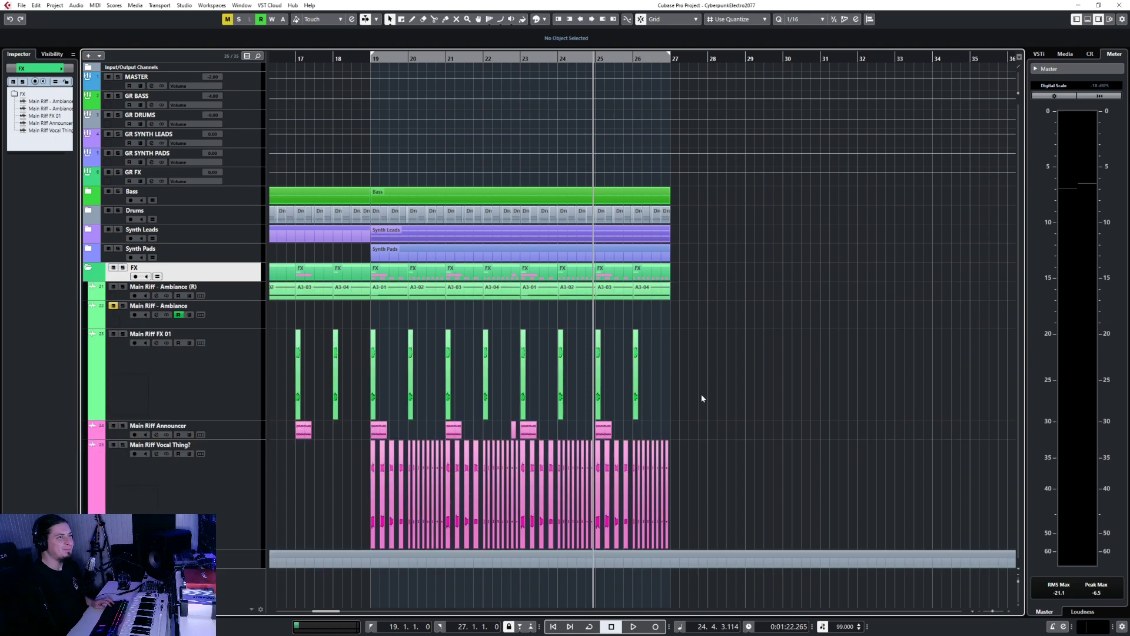
pyautogui.press('h')
pyautogui.press('h')
pyautogui.press('h')
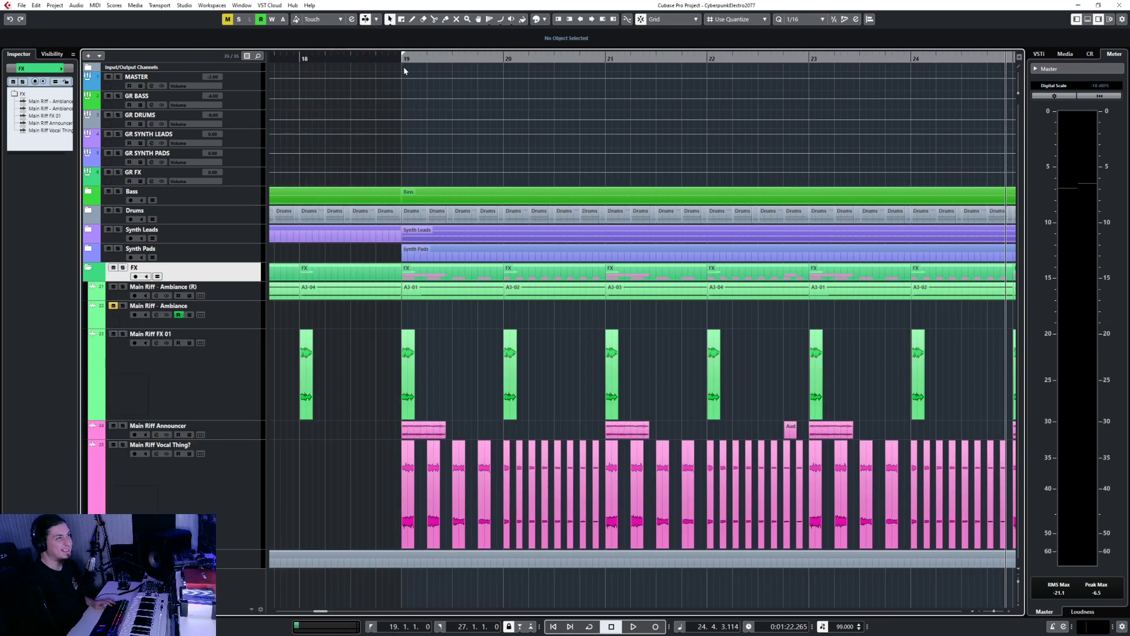
pyautogui.click(389, 59)
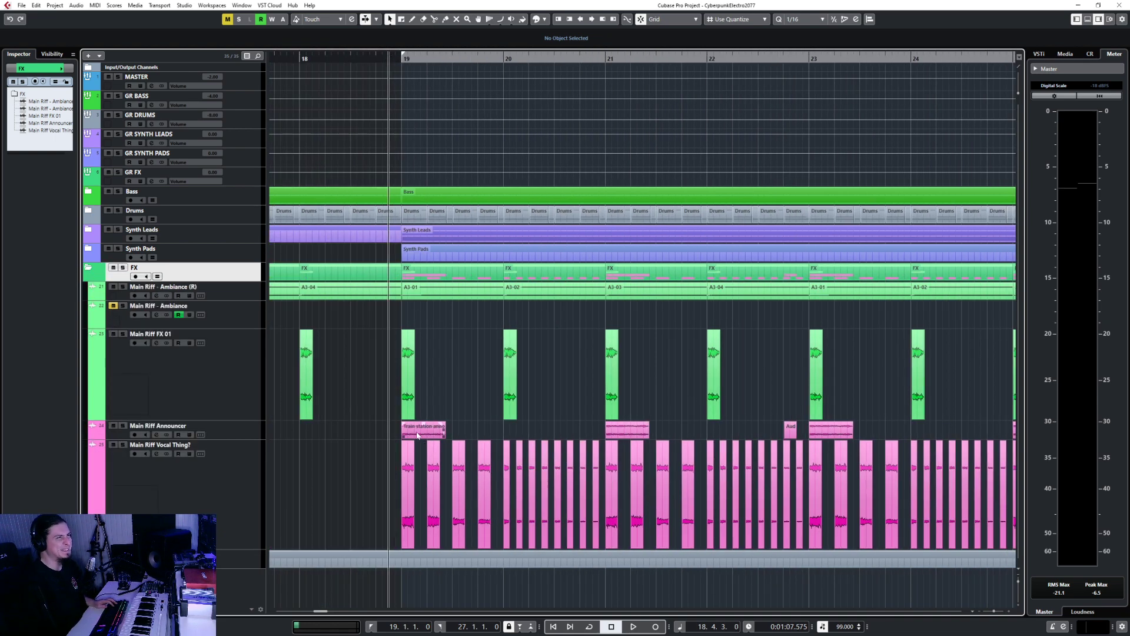
pyautogui.click(88, 269)
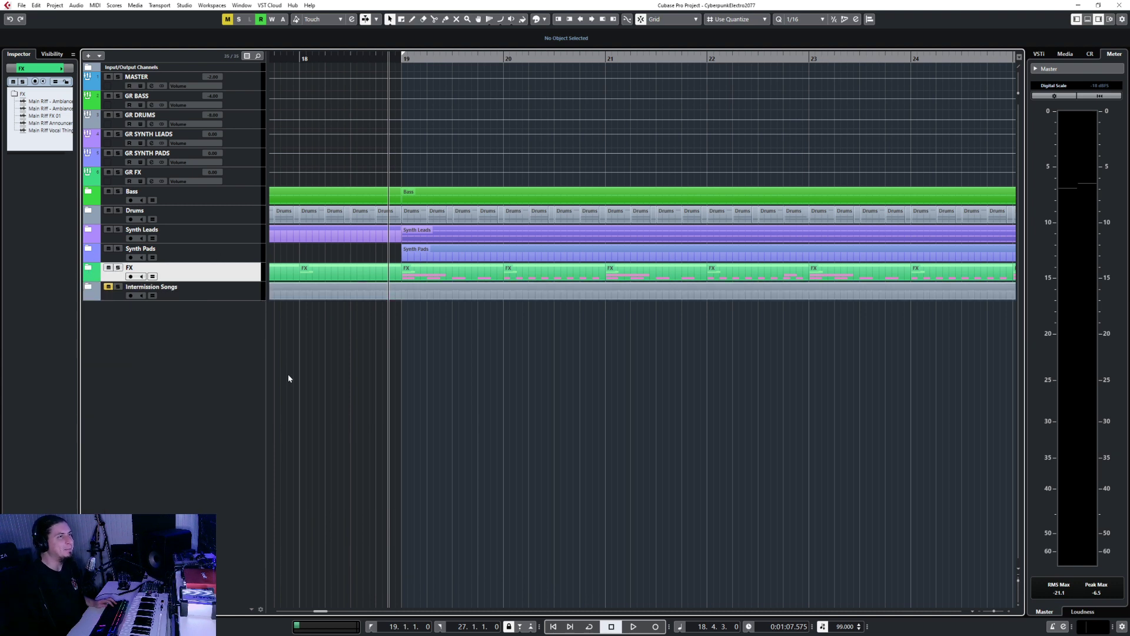
# - Rename the Perc 01 track in the Drums folder to Open Hat and check its channel in the mixer
pyautogui.click(88, 211)
pyautogui.click(231, 360)
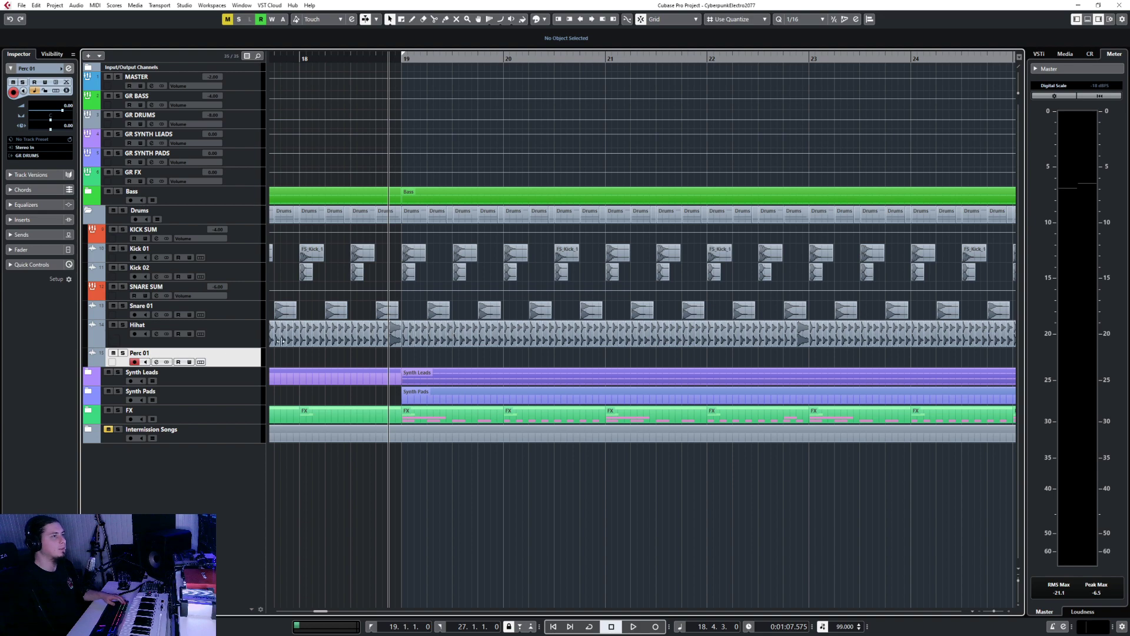
pyautogui.doubleClick(139, 353)
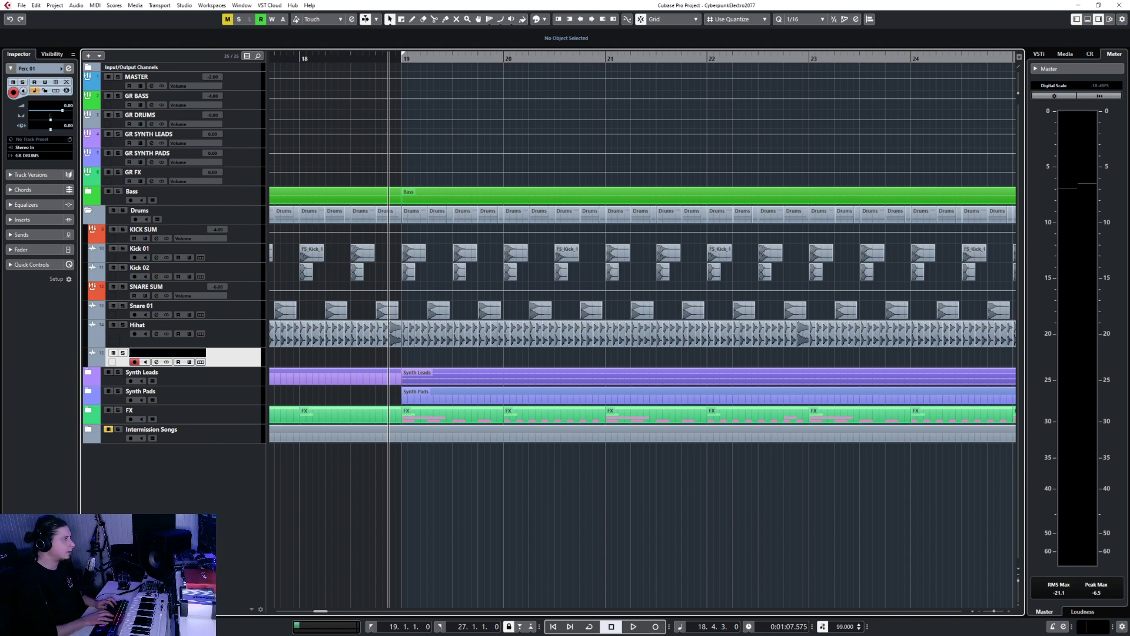
pyautogui.write('Open Hat')
pyautogui.press('Return')
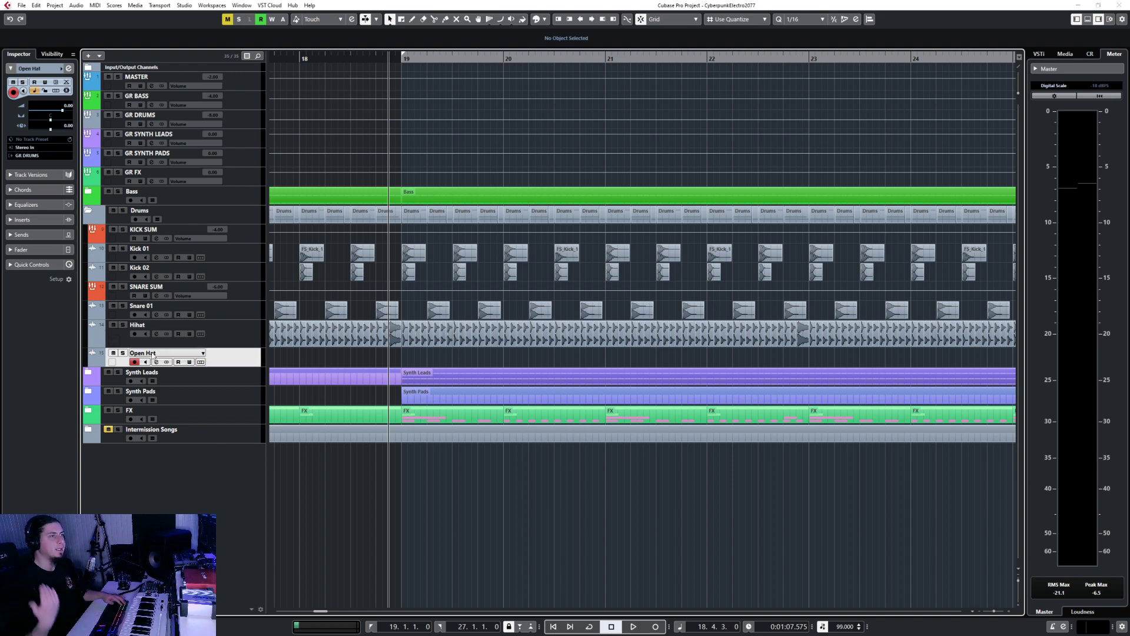
pyautogui.press('F3')
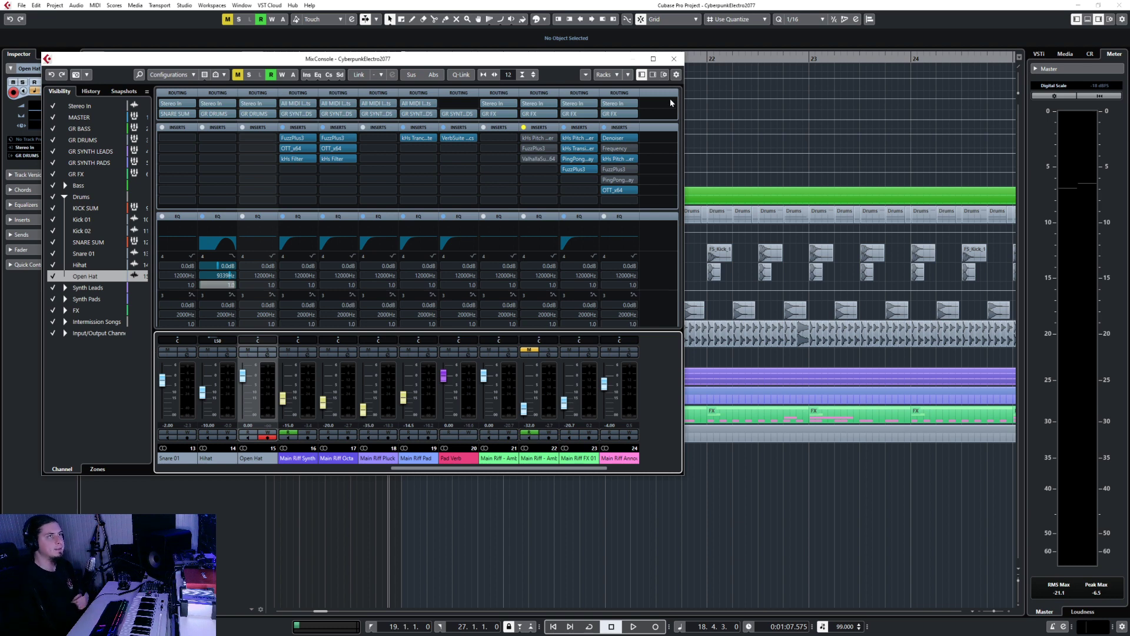
pyautogui.click(674, 58)
# - Import the audio file AWKN - Hybrid Oneshot 2 C onto the Open Hat track at 19.1.3, copying it to the working directory
pyautogui.click(429, 57)
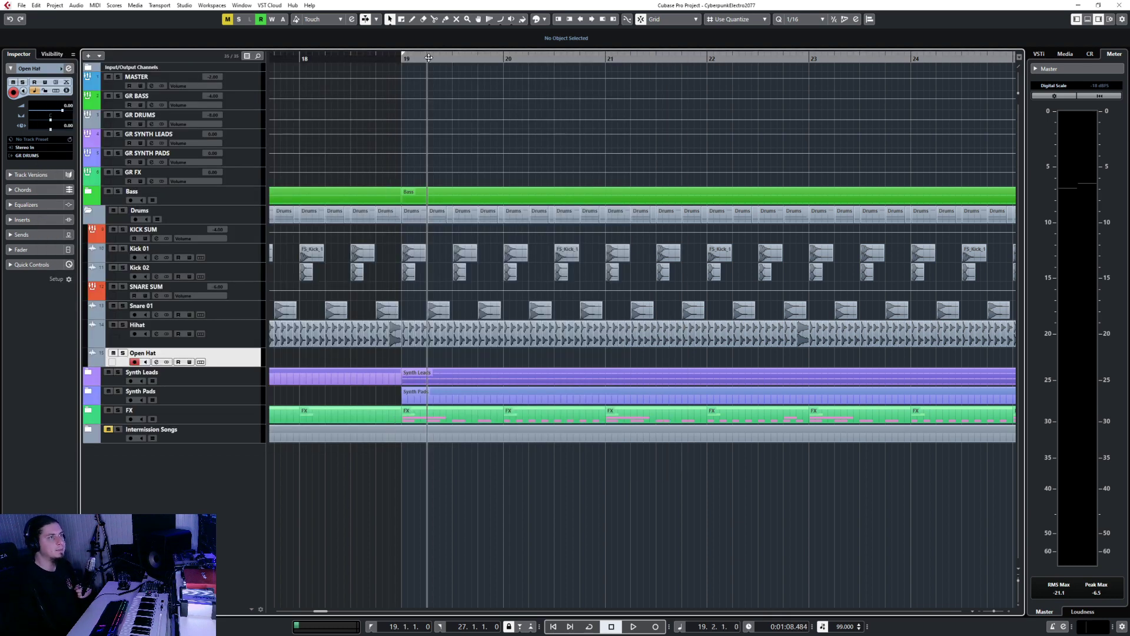
pyautogui.click(416, 57)
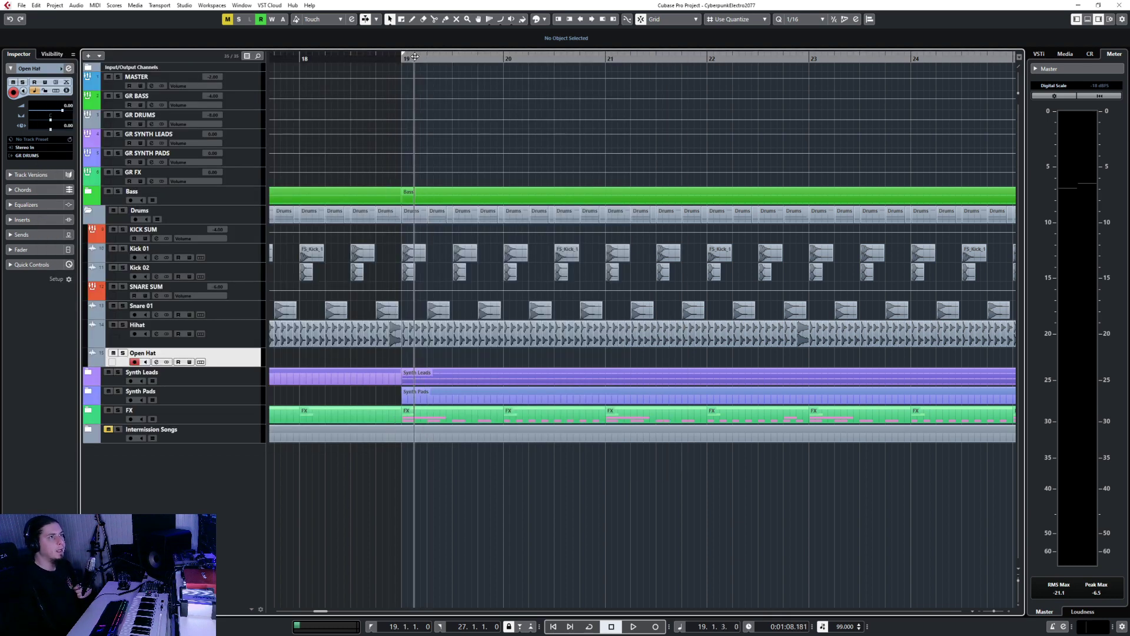
pyautogui.click(22, 6)
pyautogui.moveTo(71, 136)
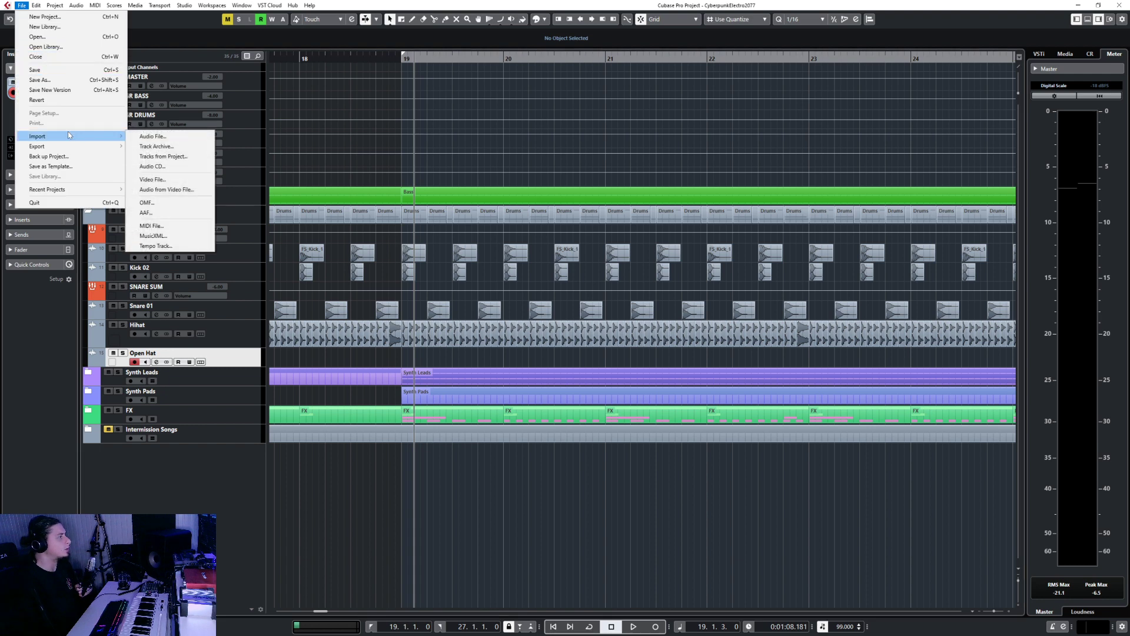
pyautogui.click(141, 137)
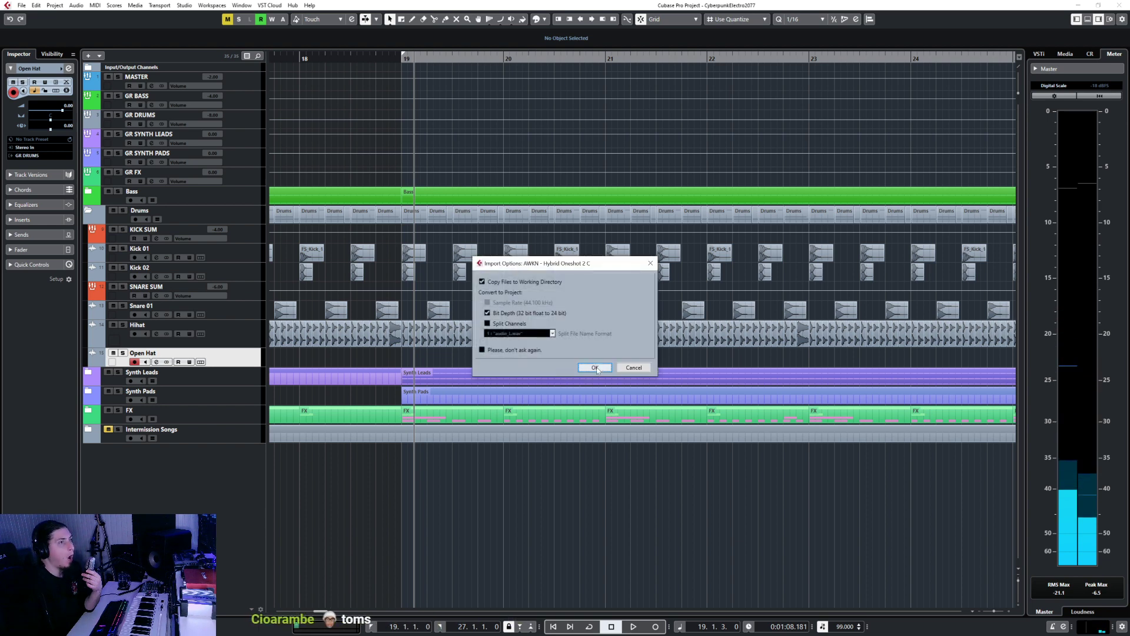
pyautogui.click(594, 365)
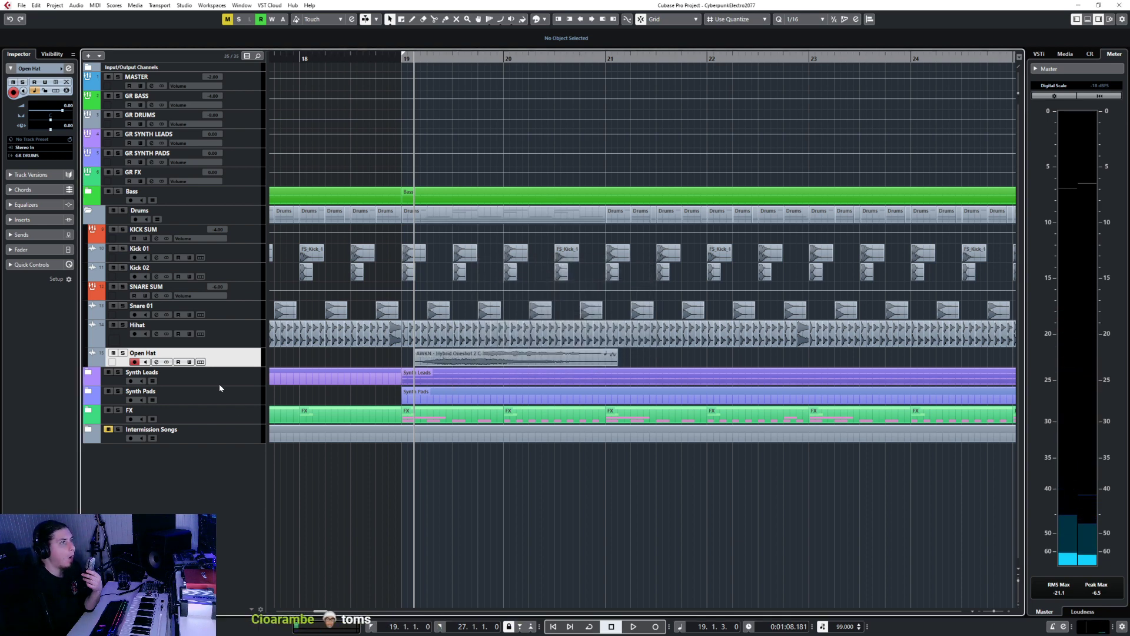
# - Expand the FX folder and start adding an audio track below the Main Riff Vocal Thing? track
pyautogui.click(231, 418)
pyautogui.click(88, 408)
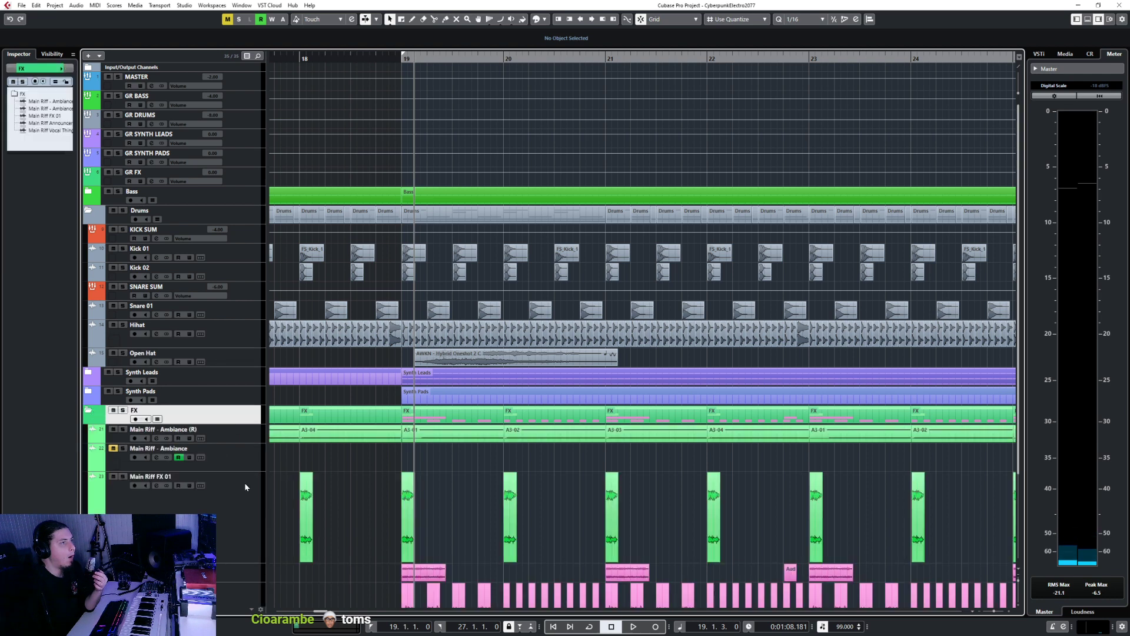
pyautogui.scroll(-3, 245, 482)
pyautogui.click(231, 513)
pyautogui.rightClick(231, 516)
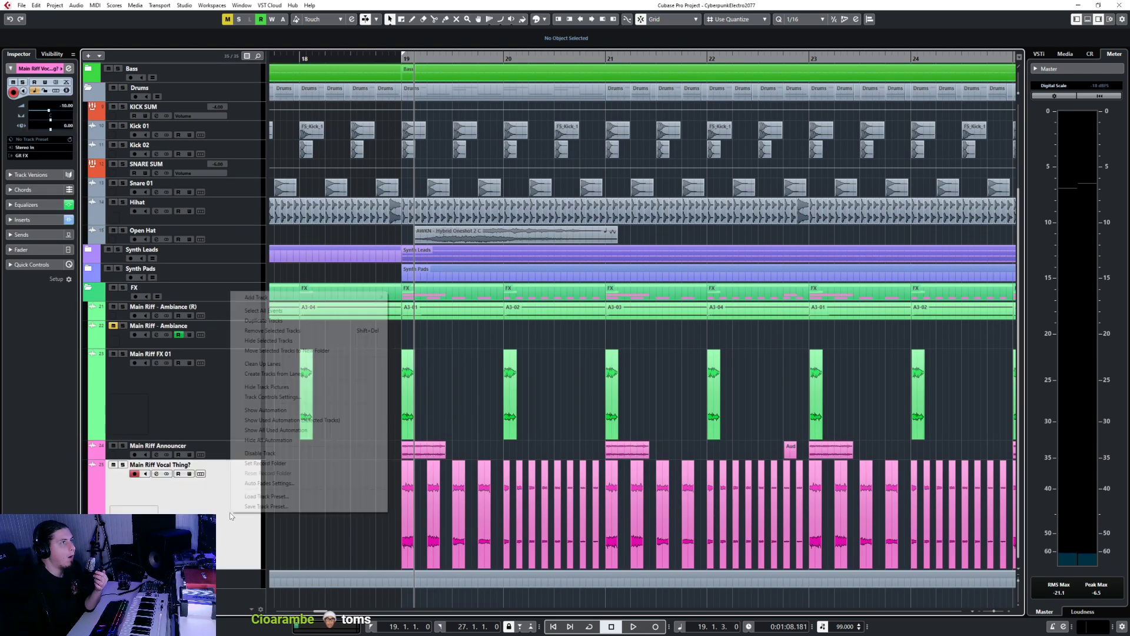
pyautogui.moveTo(294, 298)
pyautogui.click(411, 299)
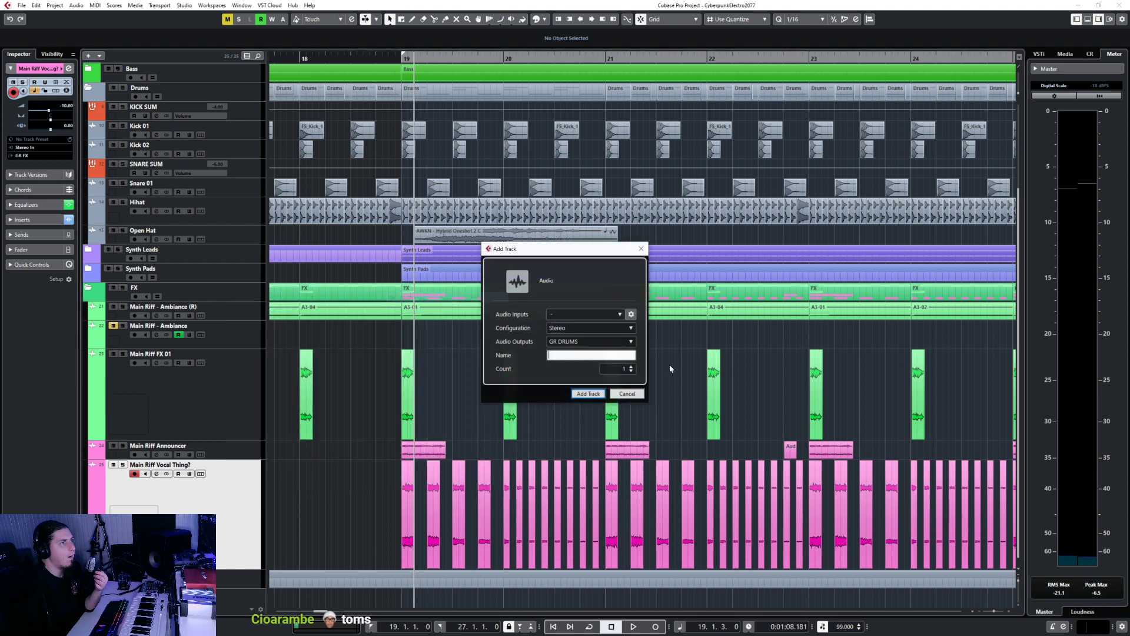
# - Route the new stereo audio track's output to GR FX, name it Flute Thing and add it to the project
pyautogui.click(576, 343)
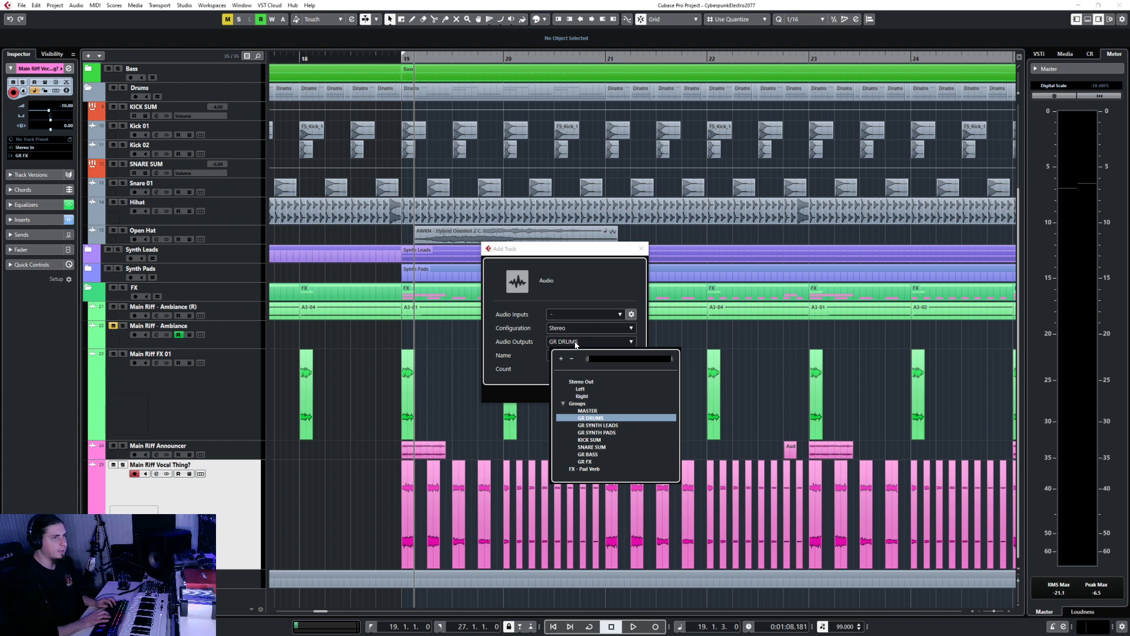
pyautogui.write('snare')
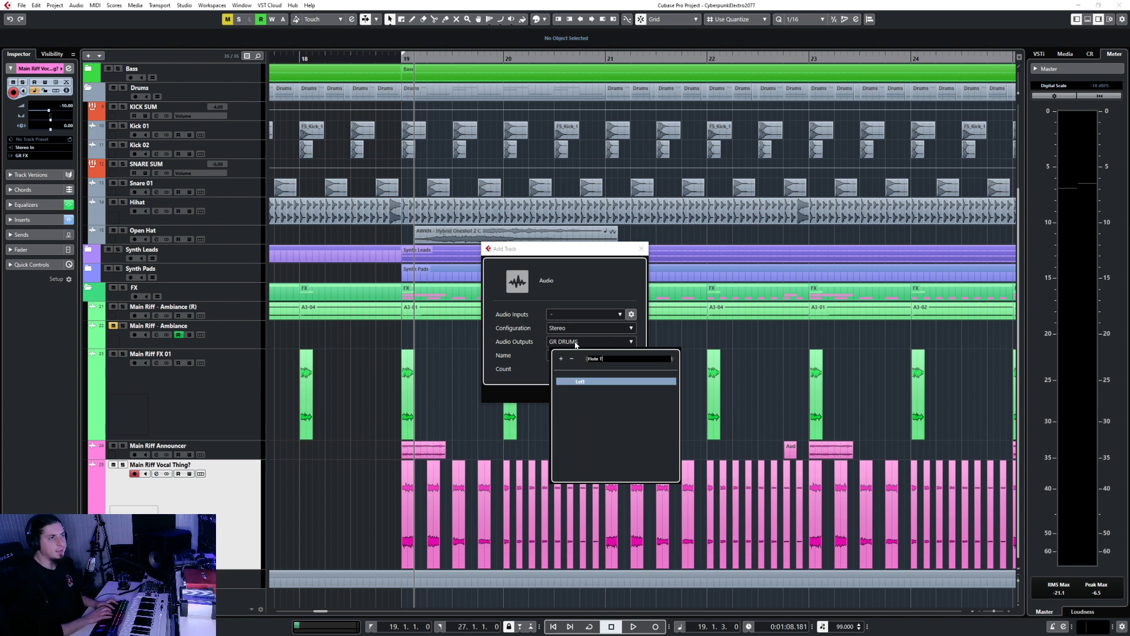
pyautogui.press('Return')
pyautogui.click(574, 343)
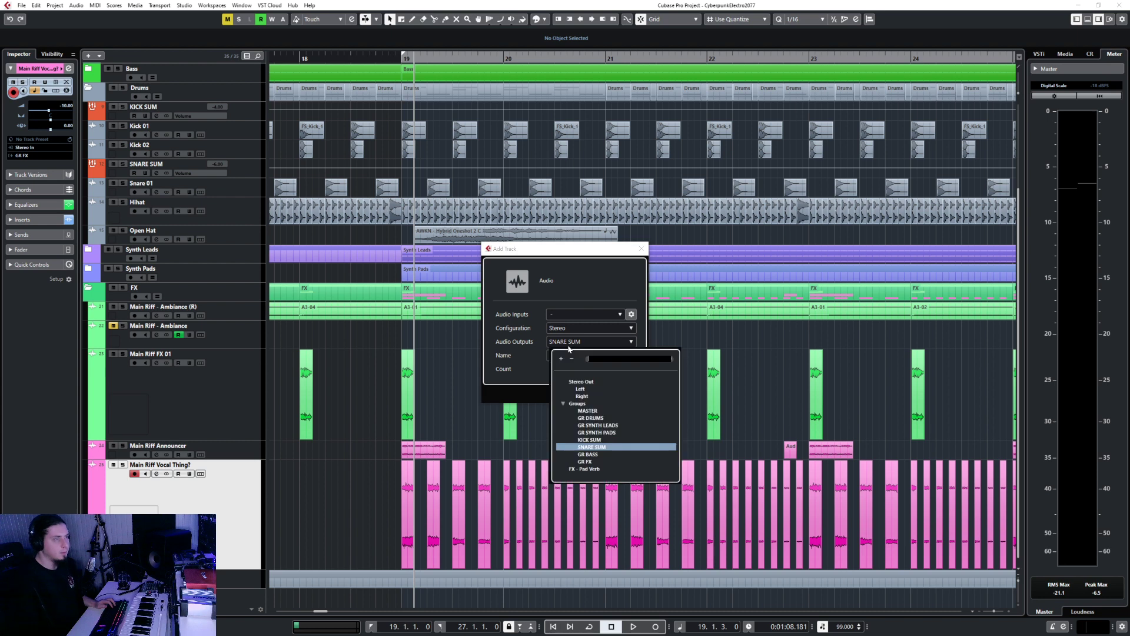
pyautogui.write('fx')
pyautogui.press('Return')
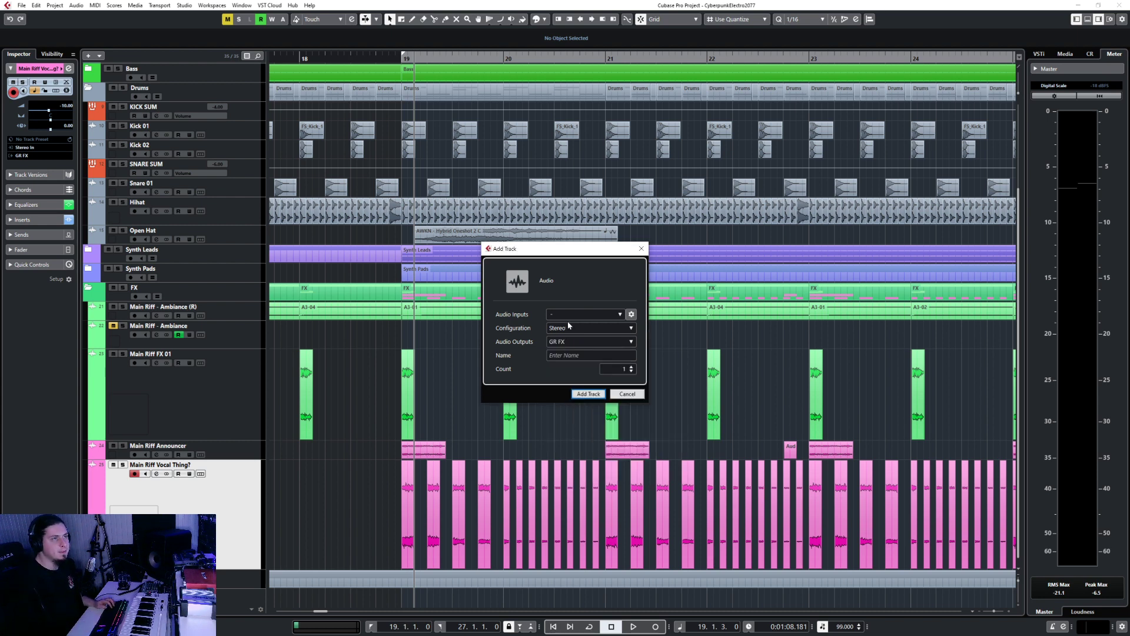
pyautogui.press('Tab')
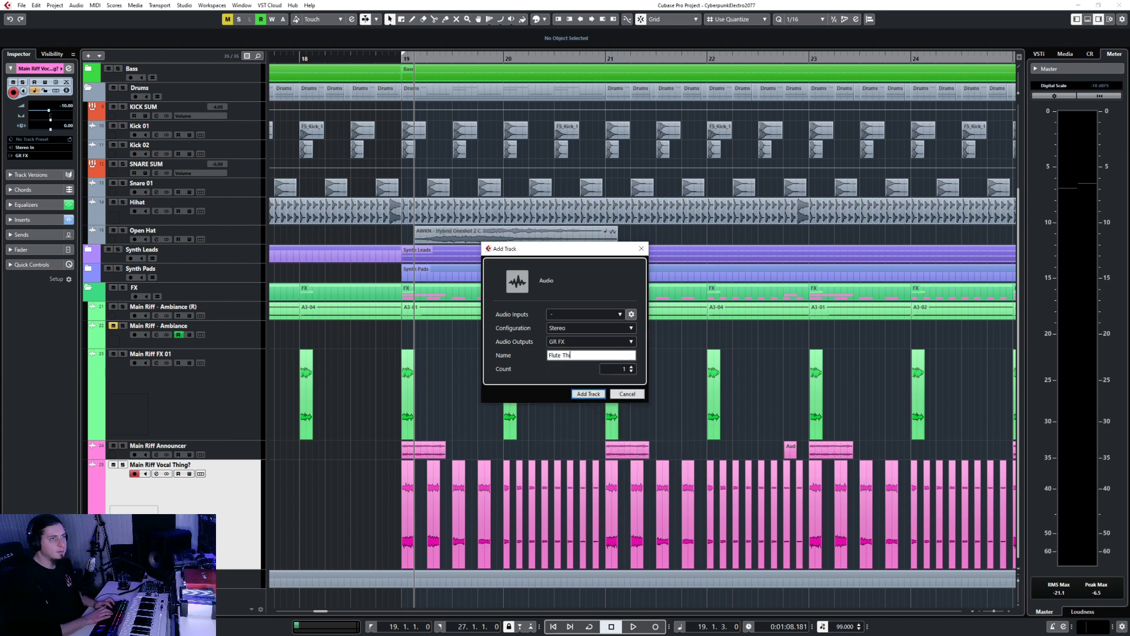
pyautogui.write('Flute Thing')
pyautogui.press('Return')
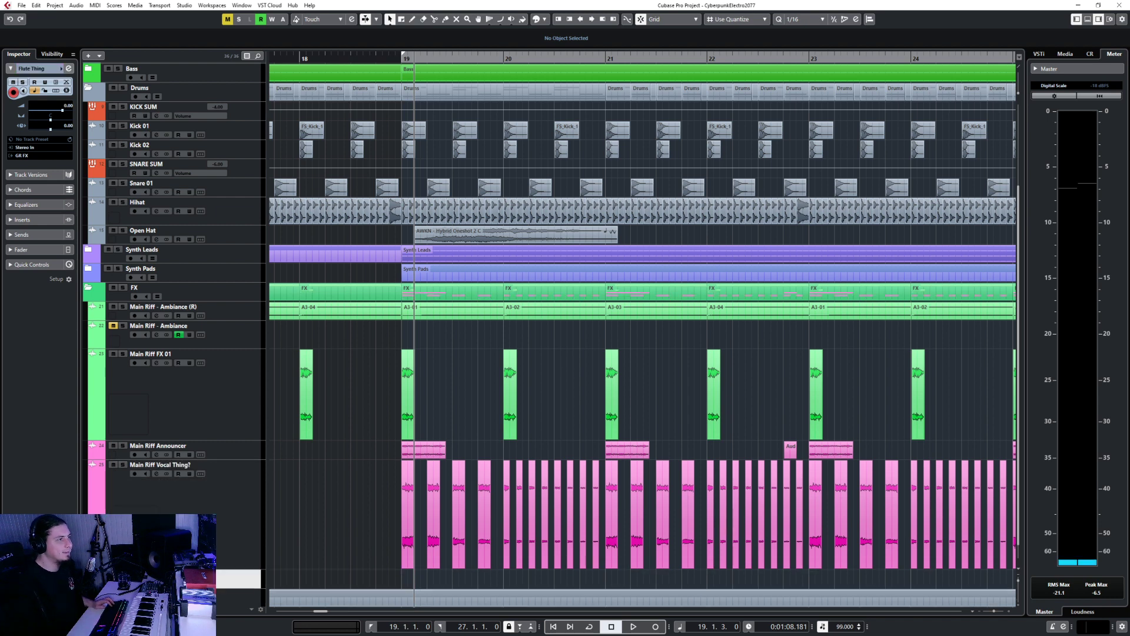
# - Colour the Flute Thing track green and move the AWKN - Hybrid Oneshot 2 C clip onto it at 19.3.2
pyautogui.keyDown('ctrl'); pyautogui.click(93, 578); pyautogui.keyUp('ctrl')
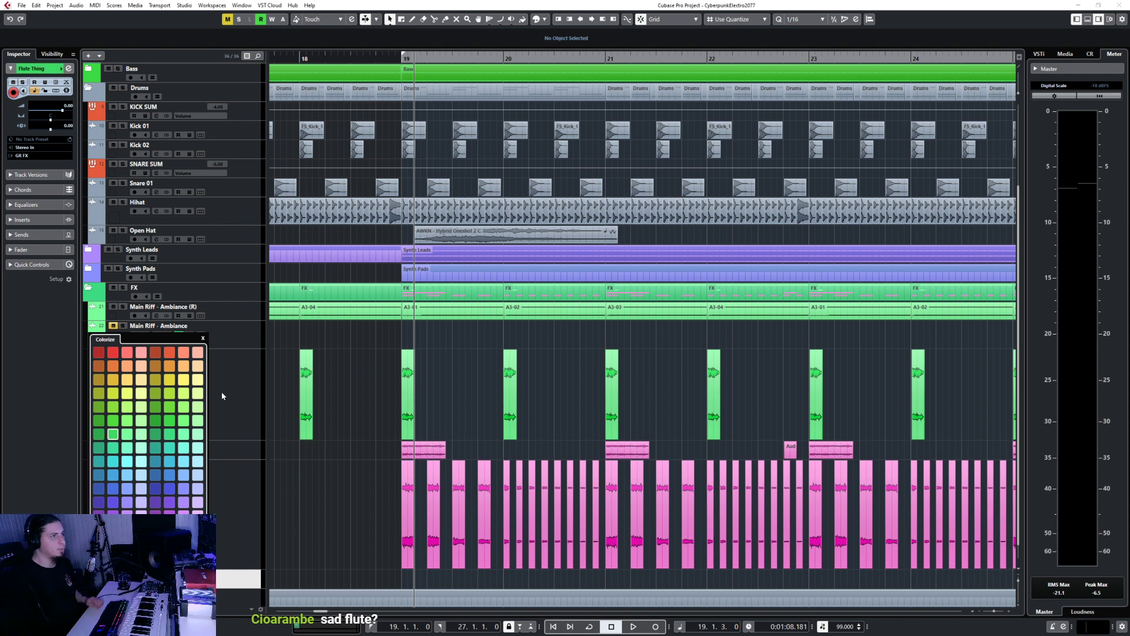
pyautogui.click(147, 439)
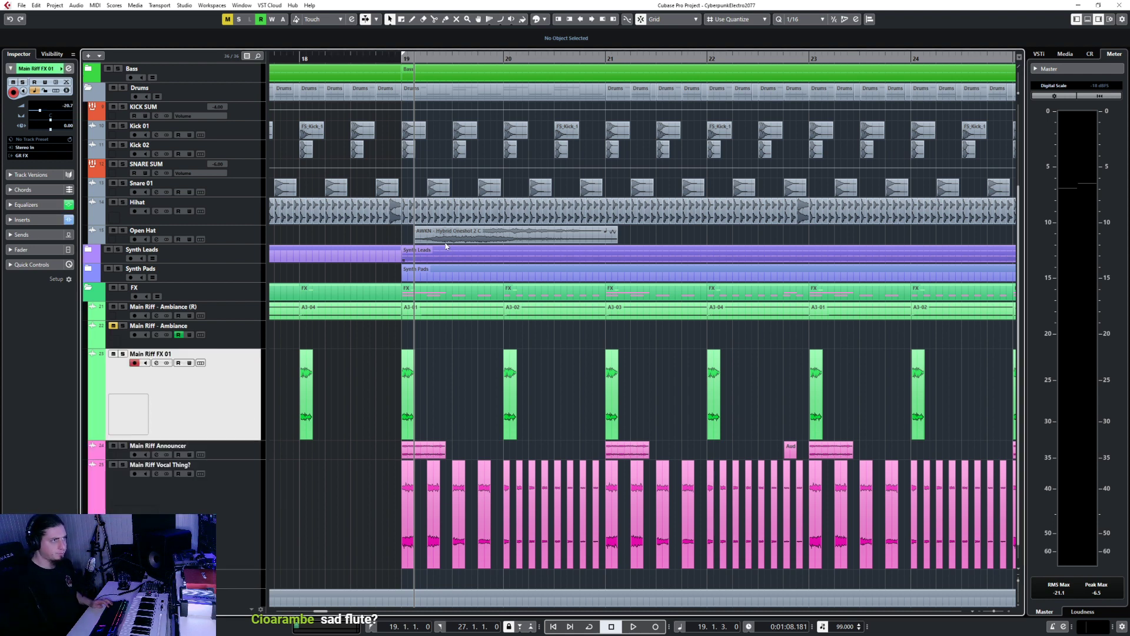
pyautogui.moveTo(433, 402); pyautogui.dragTo(460, 580)
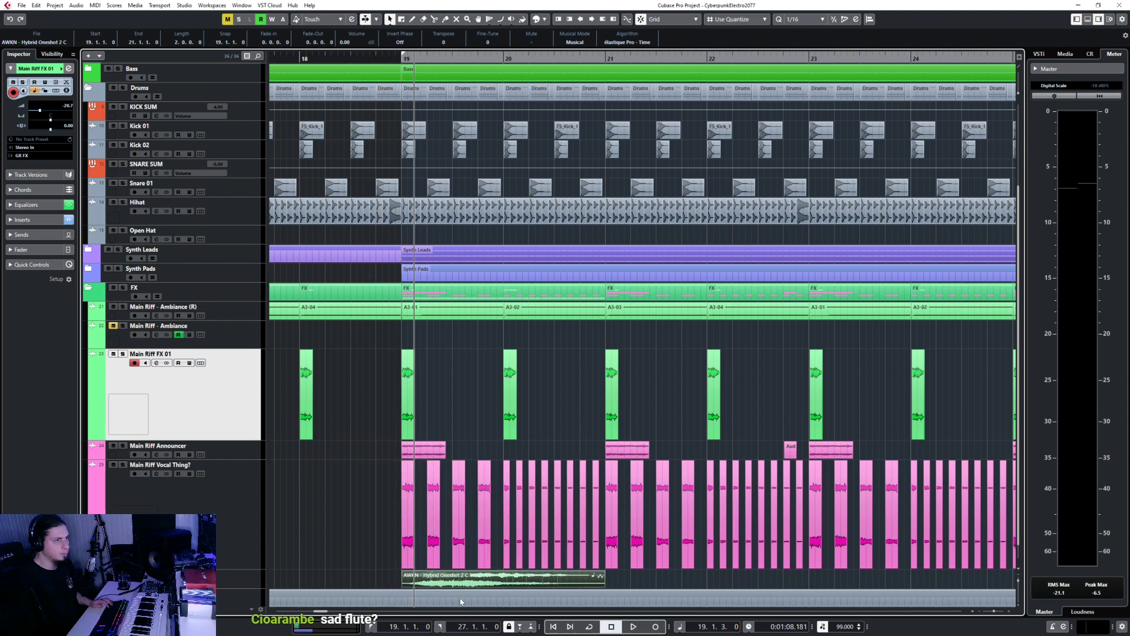
pyautogui.scroll(2, 439, 582)
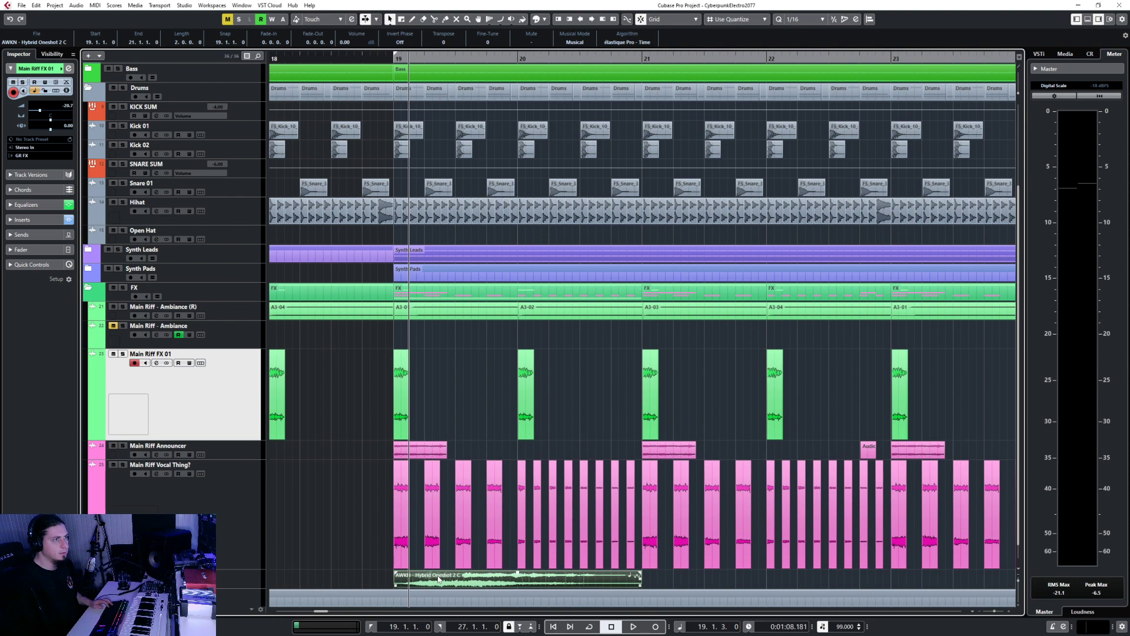
pyautogui.moveTo(425, 583); pyautogui.dragTo(490, 584)
# - Play the section from bar 19 and lower the Flute Thing track's volume to -26.0 dB, then stop playback
pyautogui.click(247, 575)
pyautogui.moveTo(66, 118); pyautogui.dragTo(40, 115)
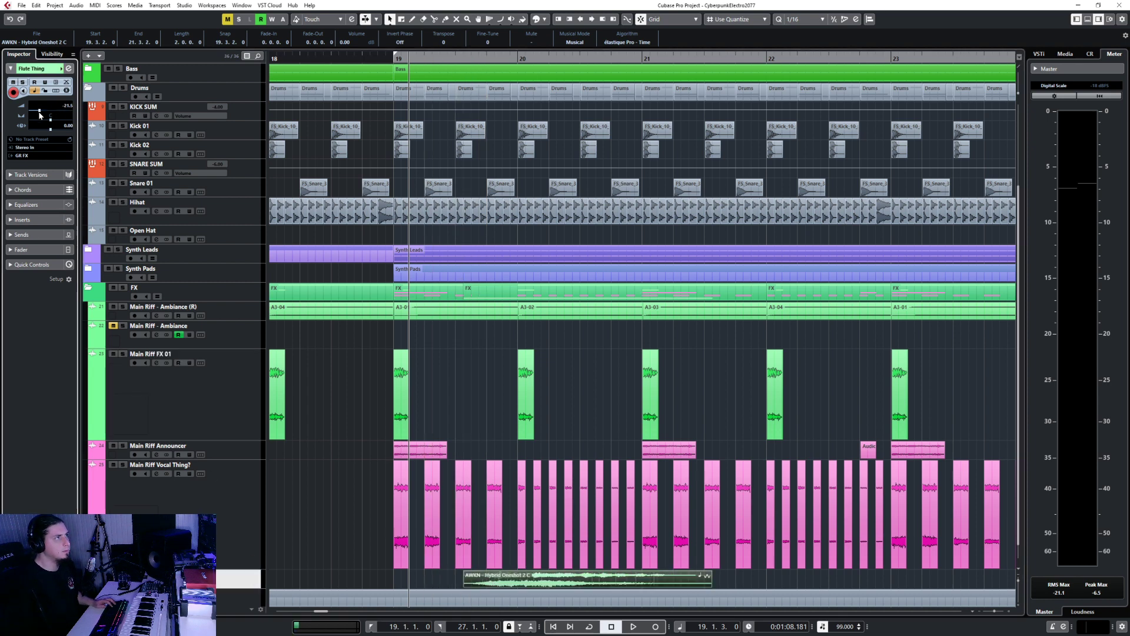
pyautogui.press('space')
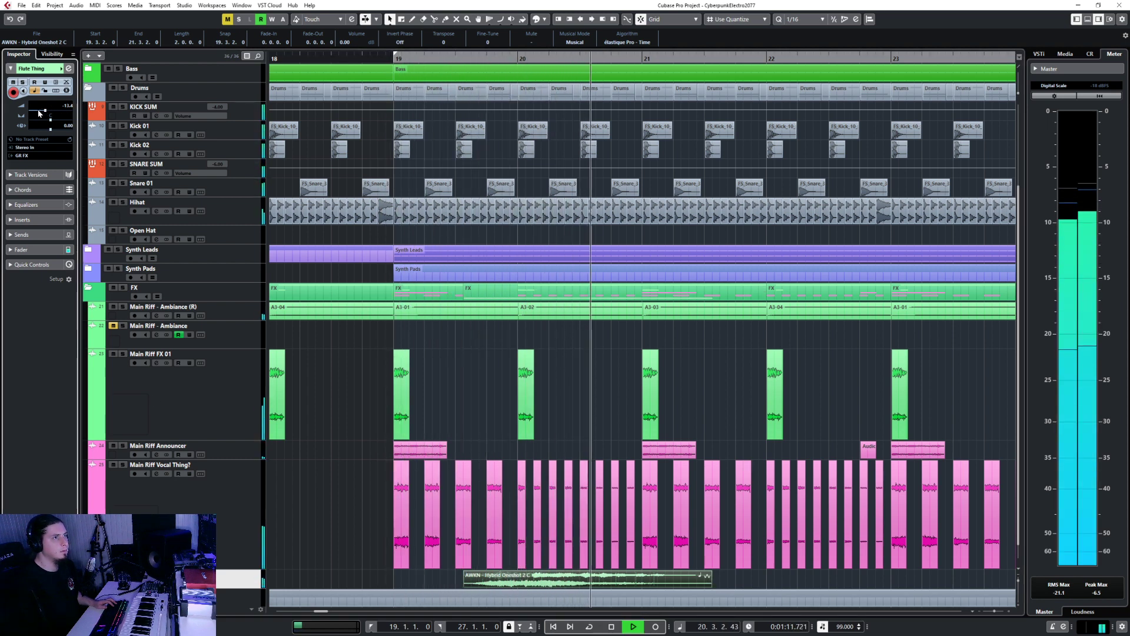
pyautogui.moveTo(40, 114); pyautogui.dragTo(31, 114)
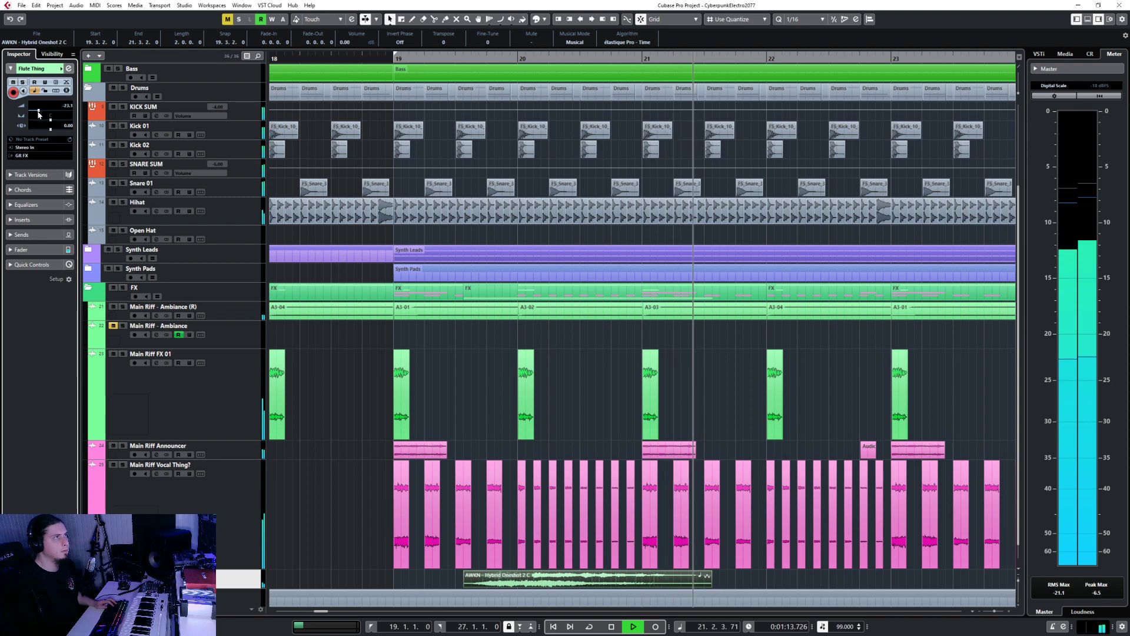
pyautogui.press('f')
pyautogui.press('g')
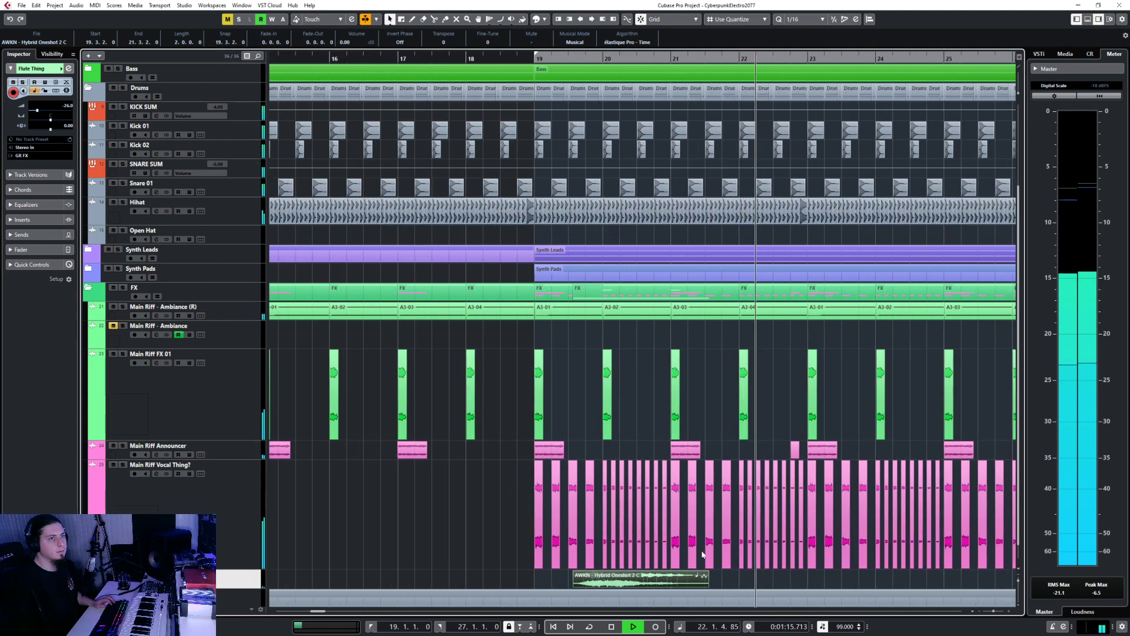
pyautogui.press('h')
pyautogui.press('h')
pyautogui.press('space')
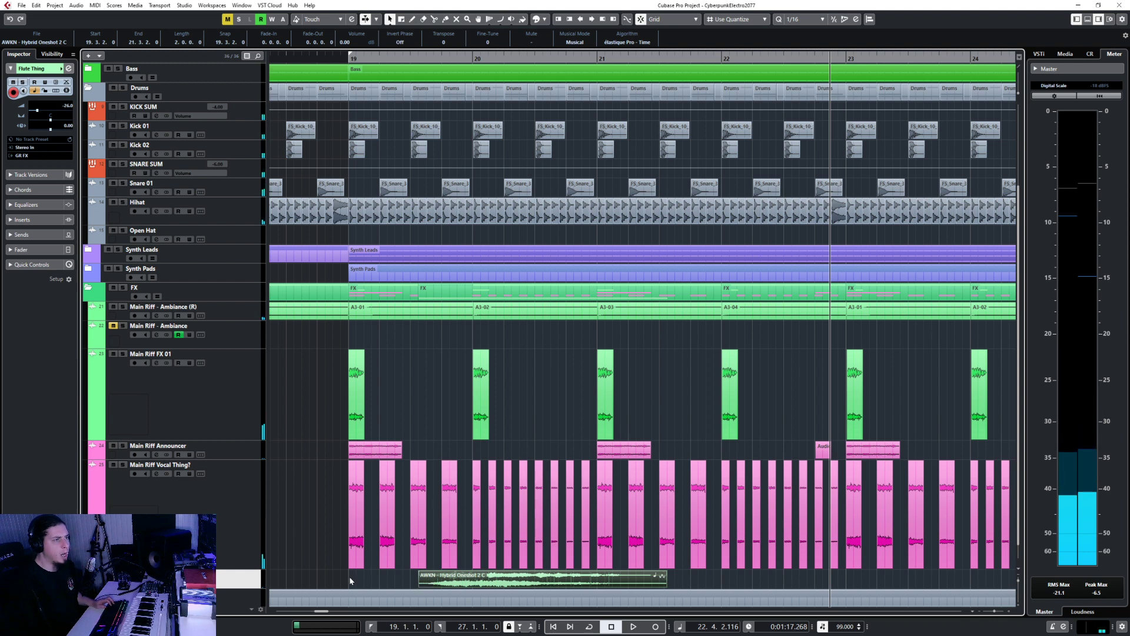
# - Draw an empty sixteenth-note part at 19.1.1 on the Flute Thing track and shorten its oneshot clip to end at 21.1.1 with a fade-out
pyautogui.click(369, 582)
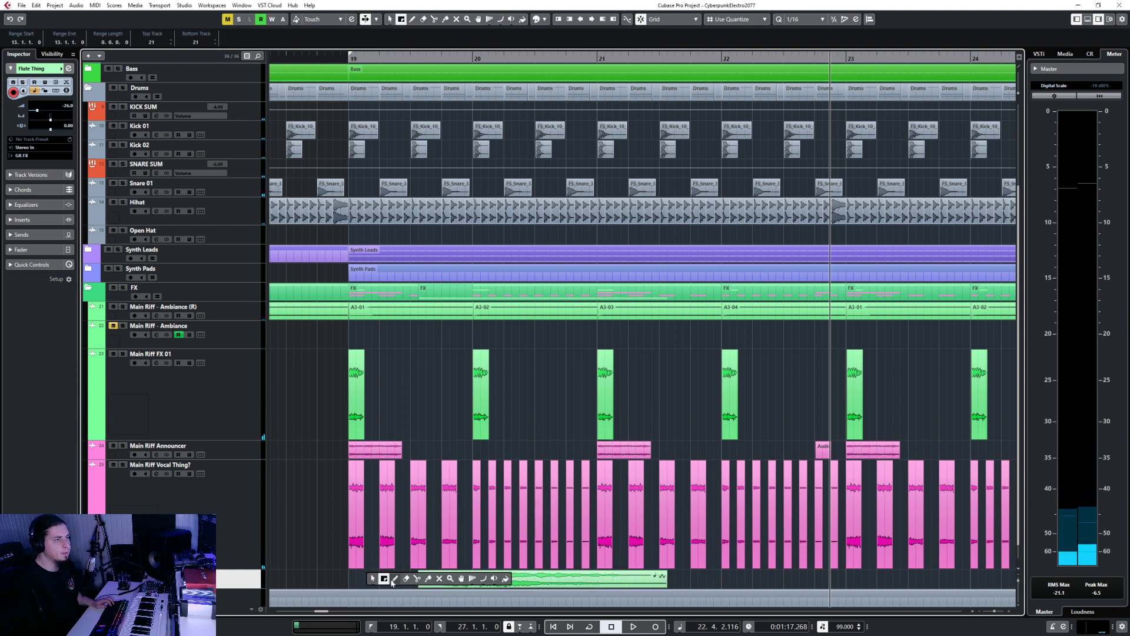
pyautogui.press('8')
pyautogui.click(350, 580)
pyautogui.press('1')
pyautogui.click(641, 578)
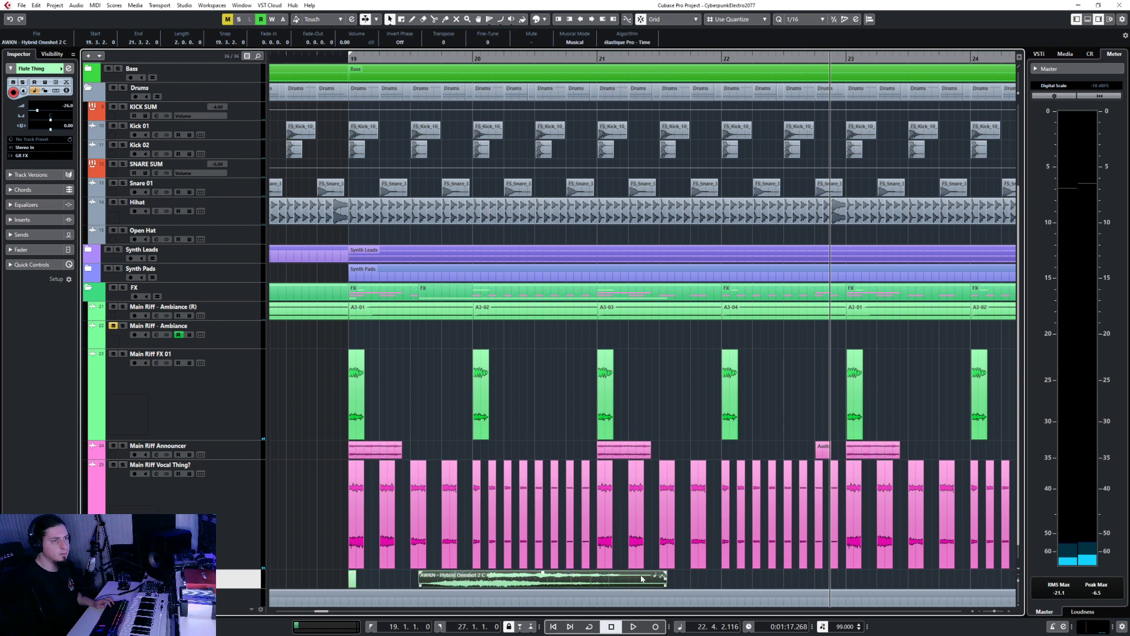
pyautogui.moveTo(666, 584); pyautogui.dragTo(486, 573)
# - Insert ValhallaSupermassive in the first insert slot of the Flute Thing mixer channel
pyautogui.press('F3')
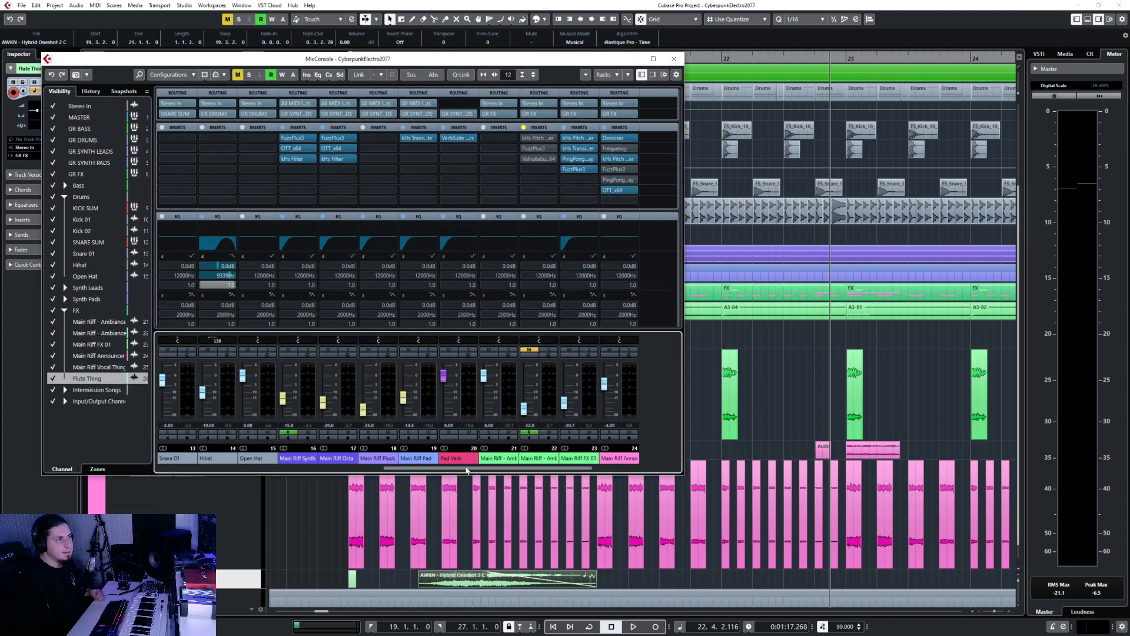
pyautogui.moveTo(471, 473); pyautogui.dragTo(560, 471)
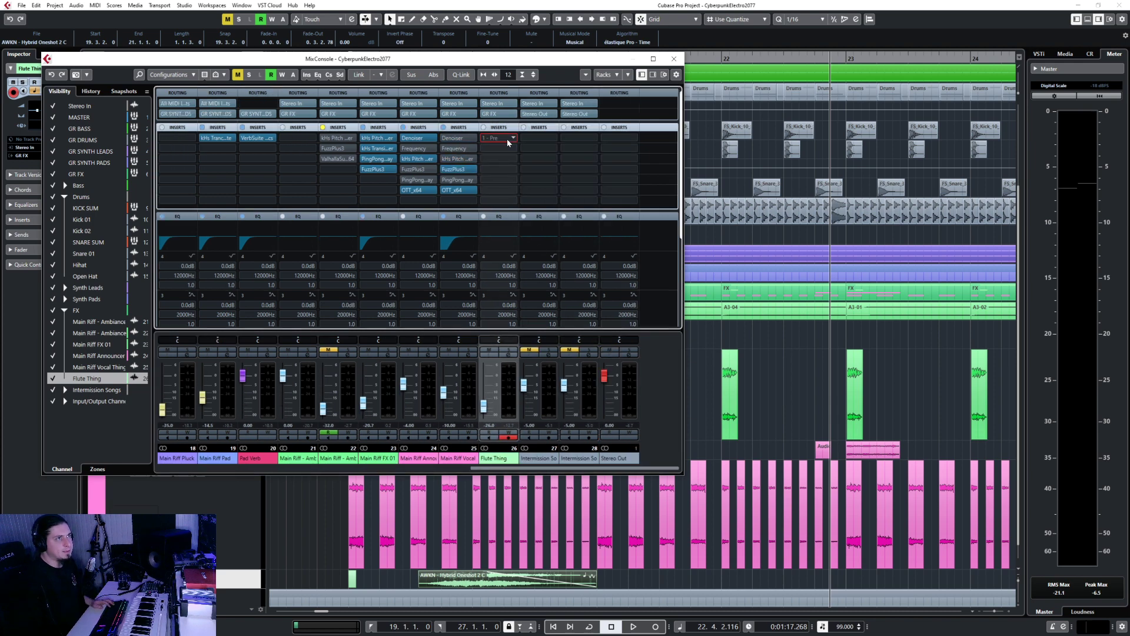
pyautogui.click(507, 139)
pyautogui.write('super')
pyautogui.press('Return')
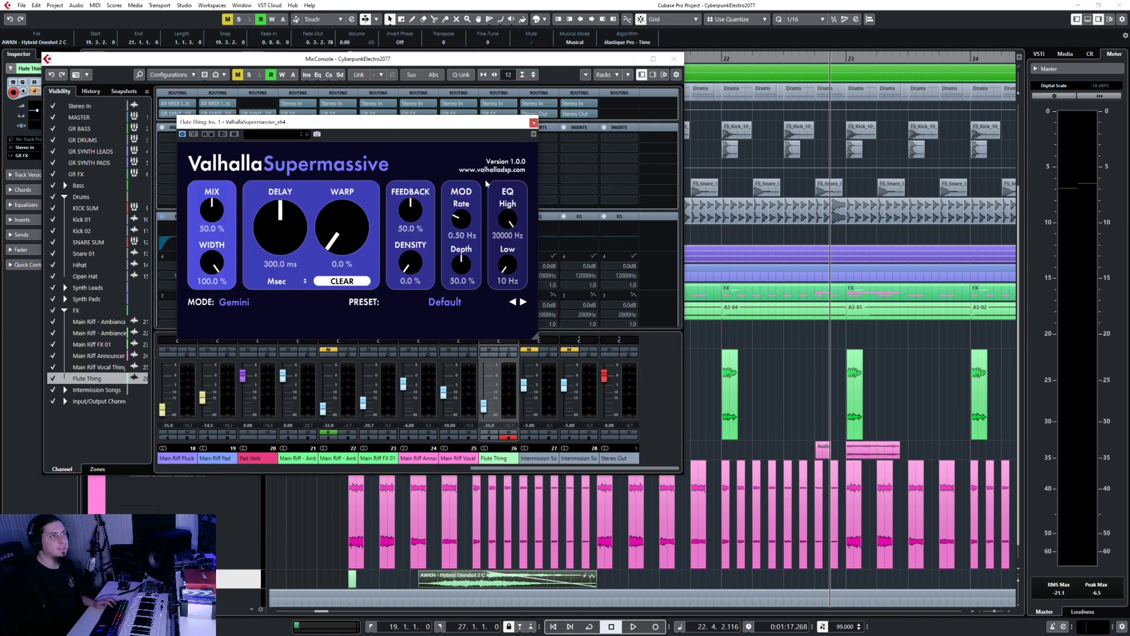
# - Load the Splashy Synth reverb preset in ValhallaSupermassive, lower its Mix amount and close the plug-in
pyautogui.click(471, 302)
pyautogui.moveTo(453, 406)
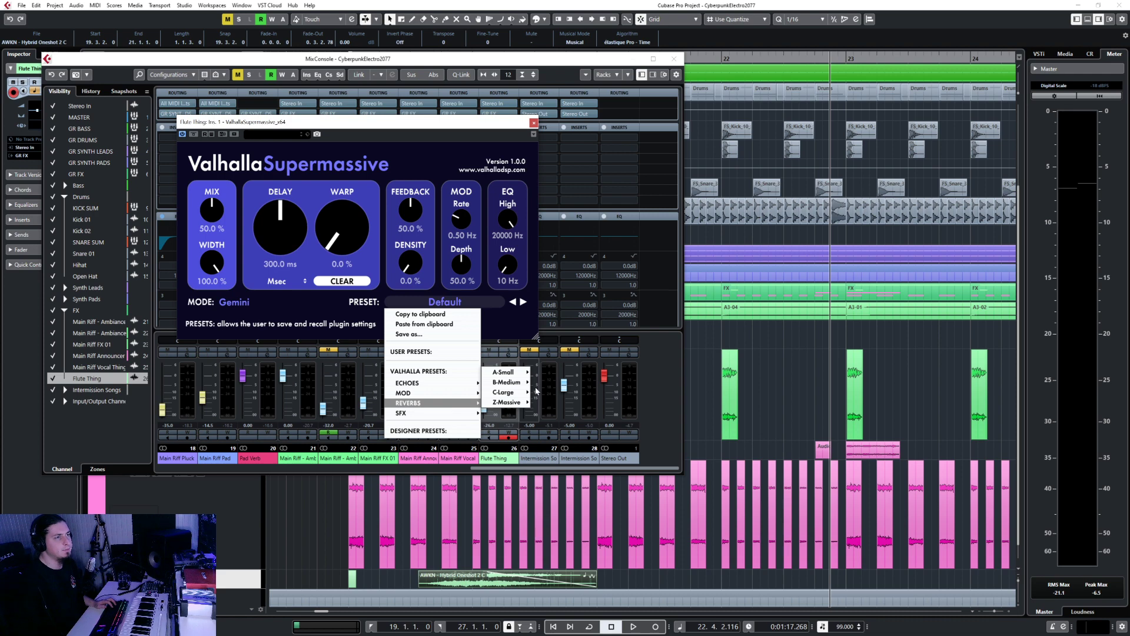
pyautogui.click(560, 391)
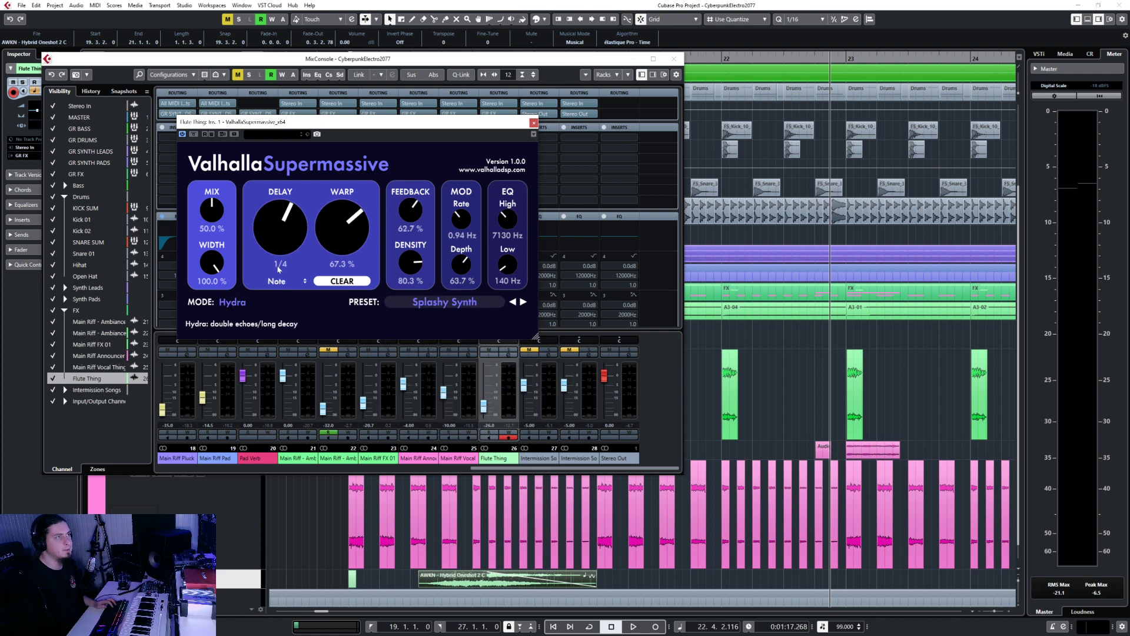
pyautogui.moveTo(212, 211); pyautogui.dragTo(209, 252)
pyautogui.click(533, 123)
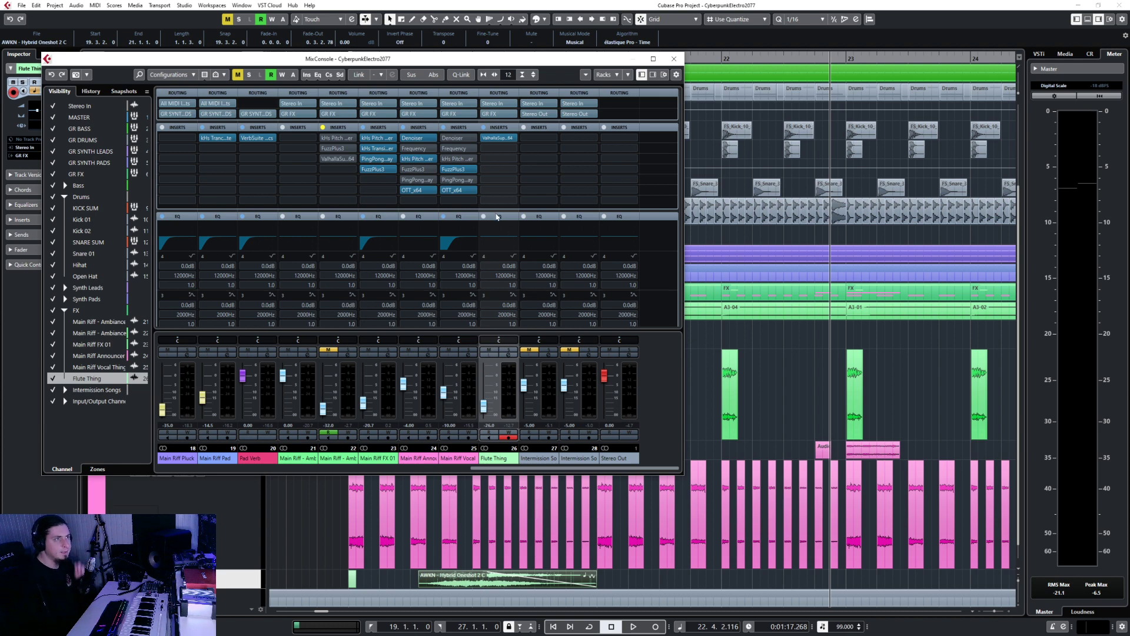
# - Copy the Main Riff Vocal Thing? channel's EQ to Flute Thing and raise the Flute Thing volume to -16.1 dB while playing from bar 19
pyautogui.moveTo(458, 220); pyautogui.dragTo(498, 222)
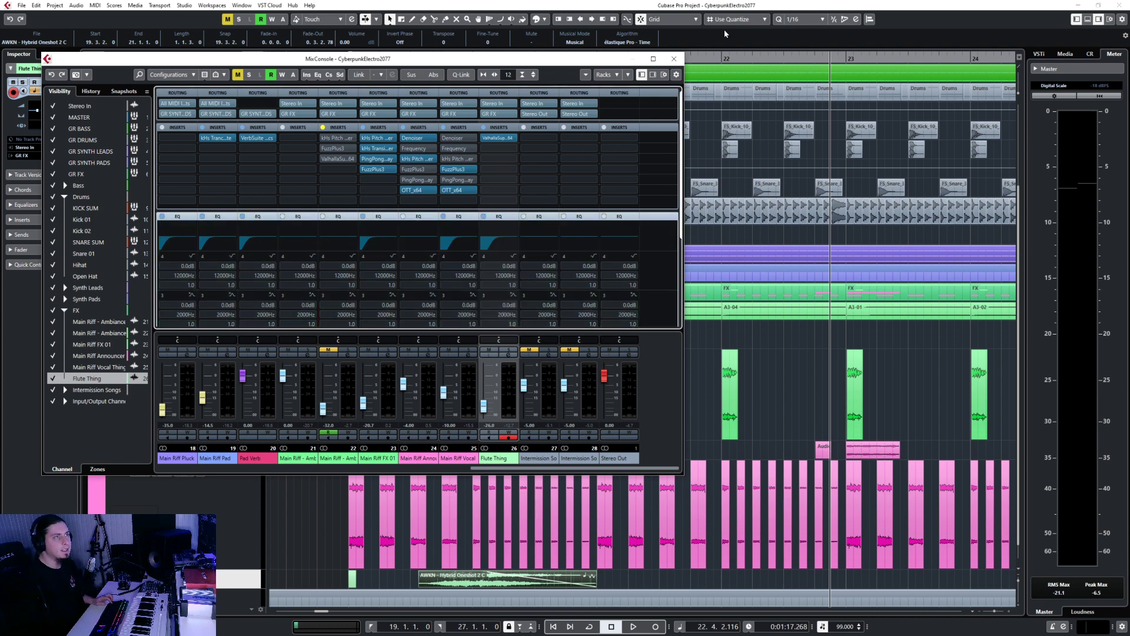
pyautogui.click(679, 59)
pyautogui.press('space')
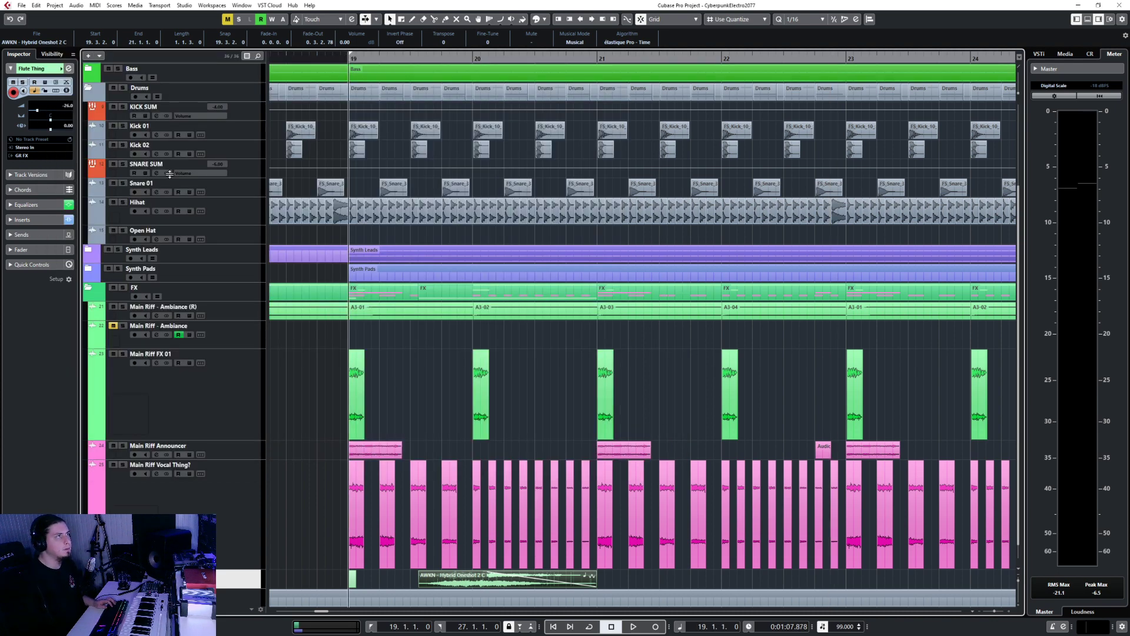
pyautogui.press('space')
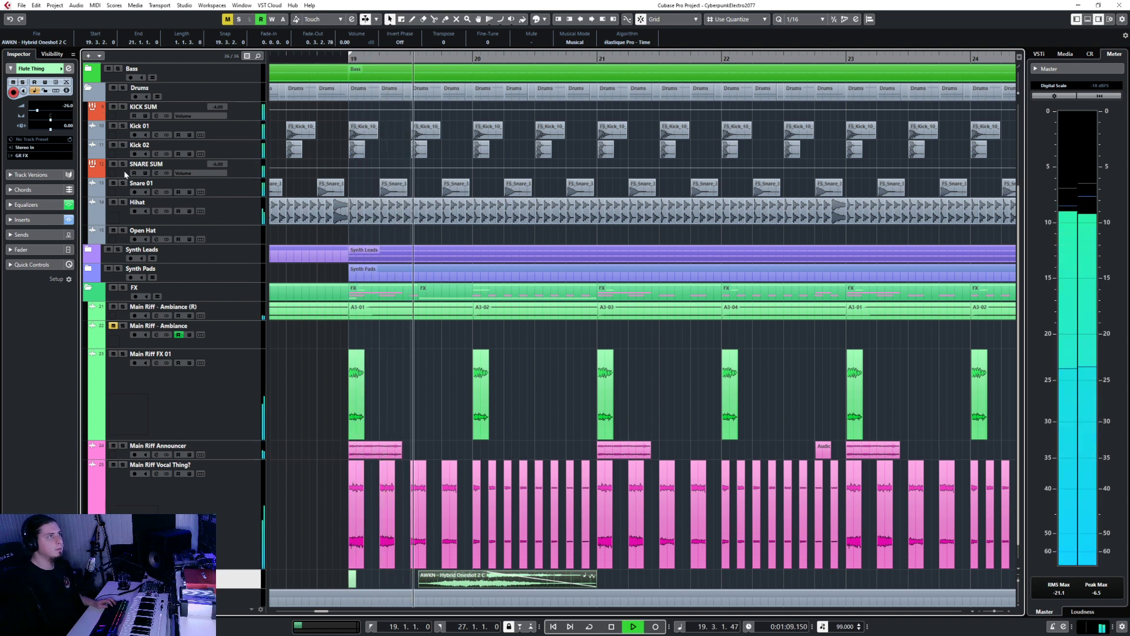
pyautogui.moveTo(37, 111); pyautogui.dragTo(44, 111)
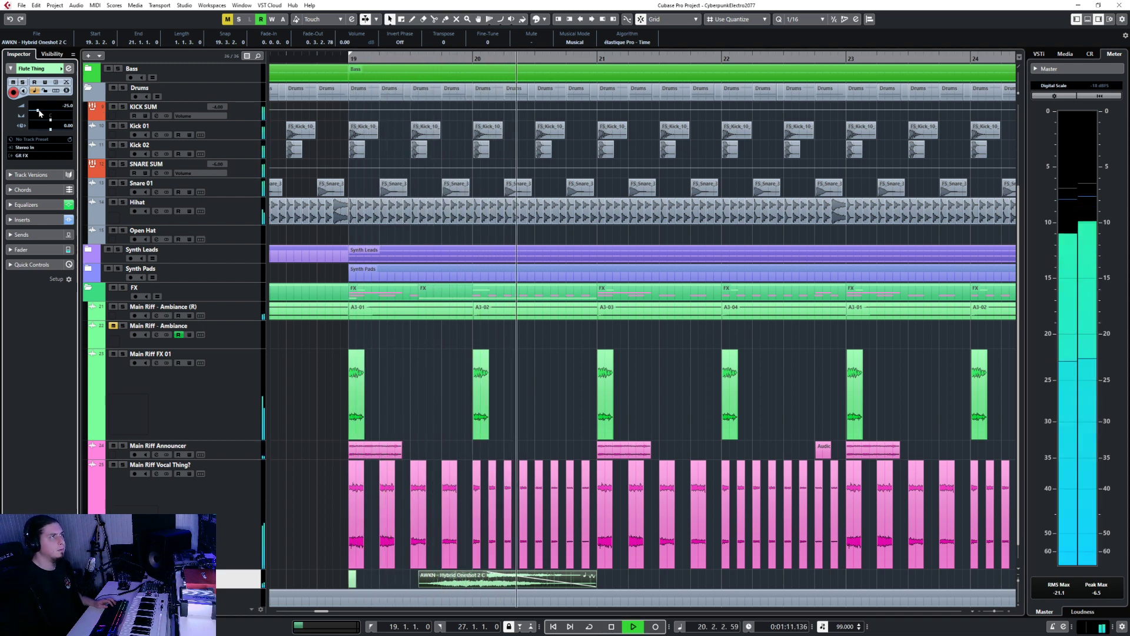
pyautogui.press('space')
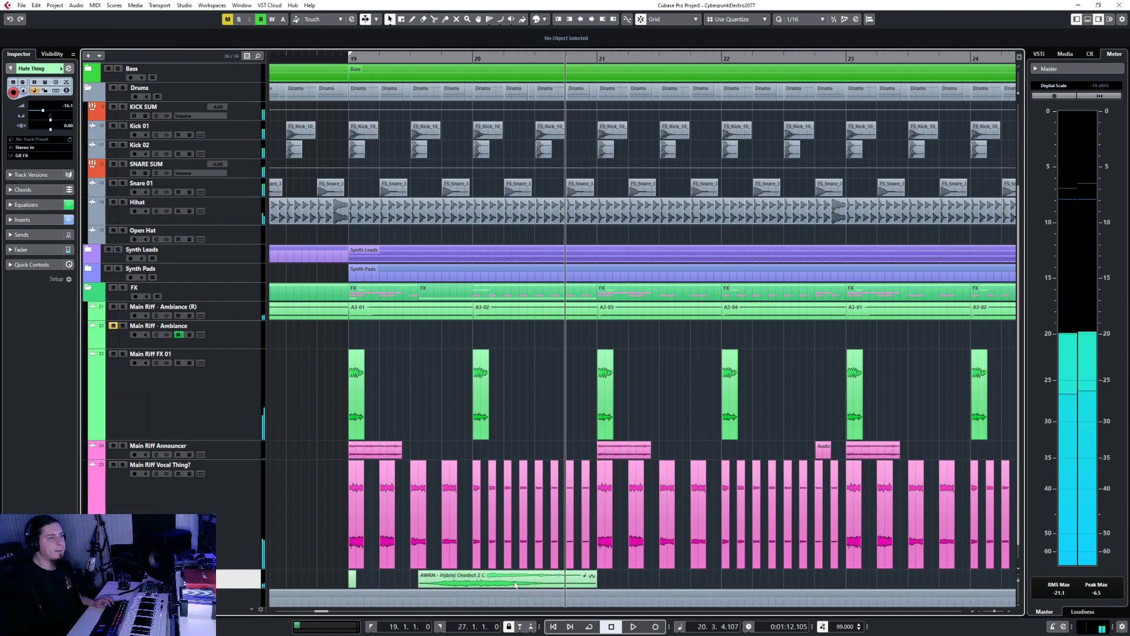
# - Copy the small part and the oneshot clip on the Flute Thing track and paste them at 23.1.1
pyautogui.scroll(-2, 624, 565)
pyautogui.hscroll(2, 624, 565)
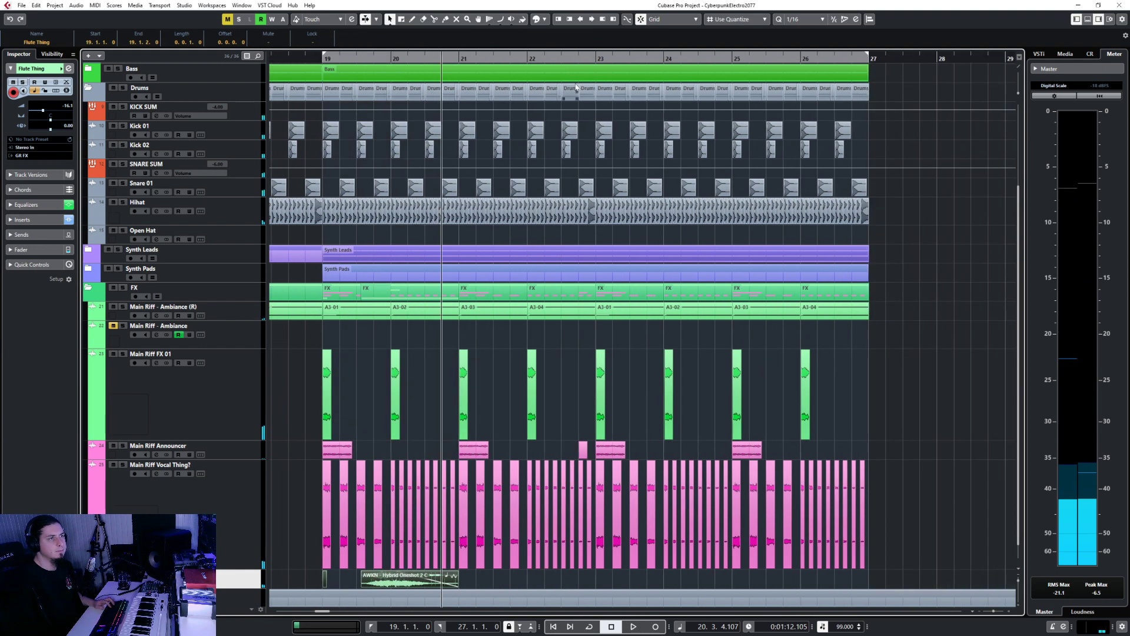
pyautogui.click(596, 59)
pyautogui.hotkey('ctrl', 'v')
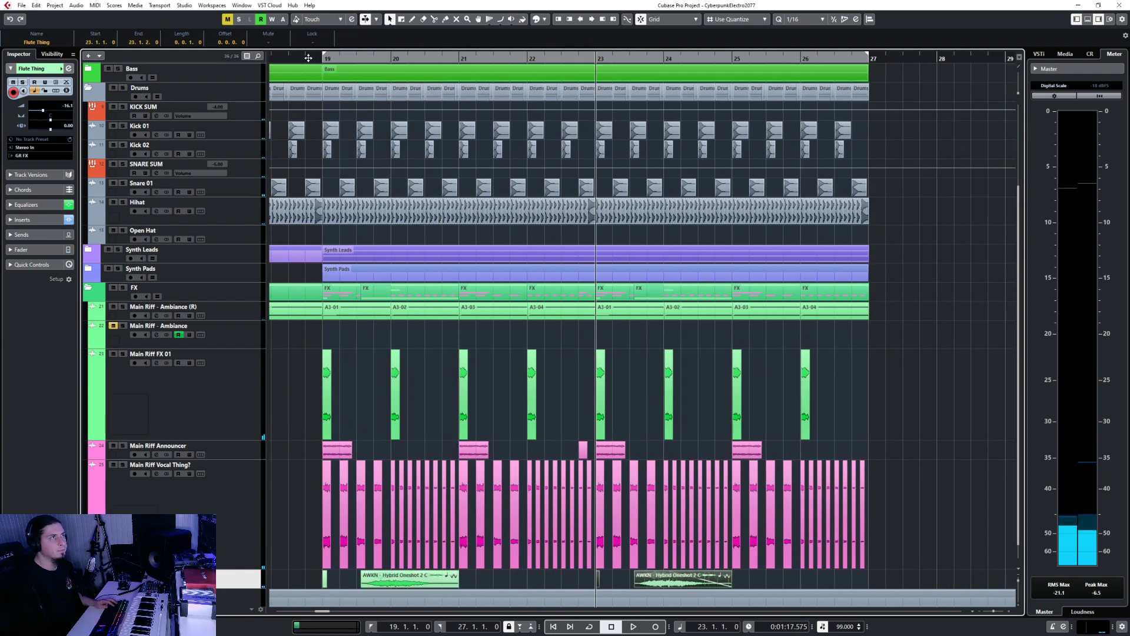
# - Play back the section around bar 19 and set the Flute Thing track's volume to -18.6 dB
pyautogui.click(302, 59)
pyautogui.press('space')
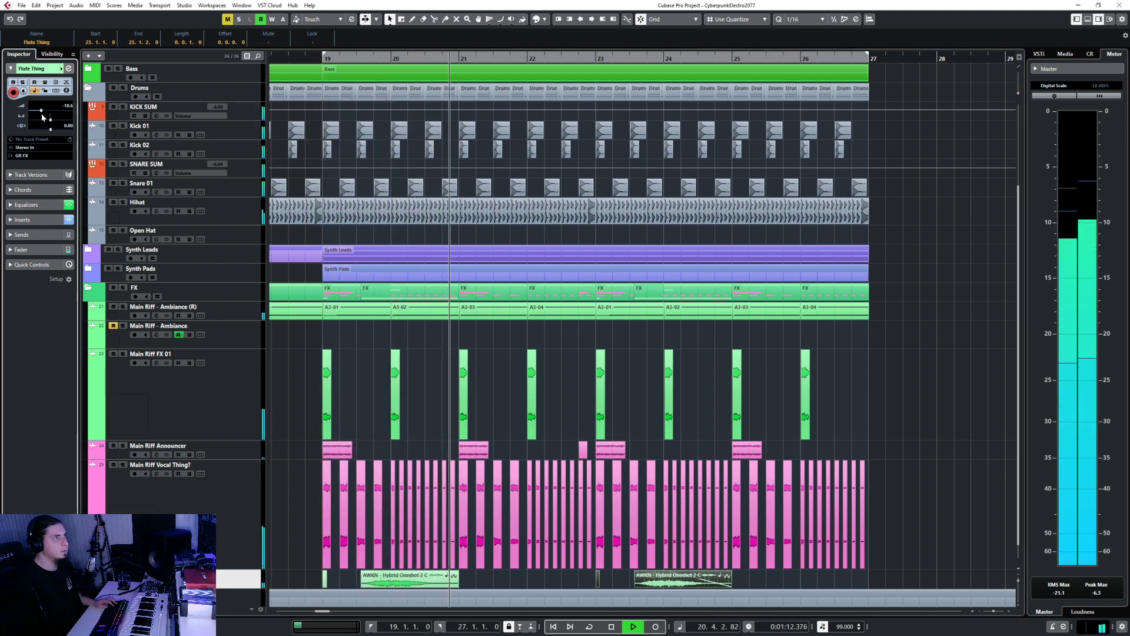
pyautogui.press('space')
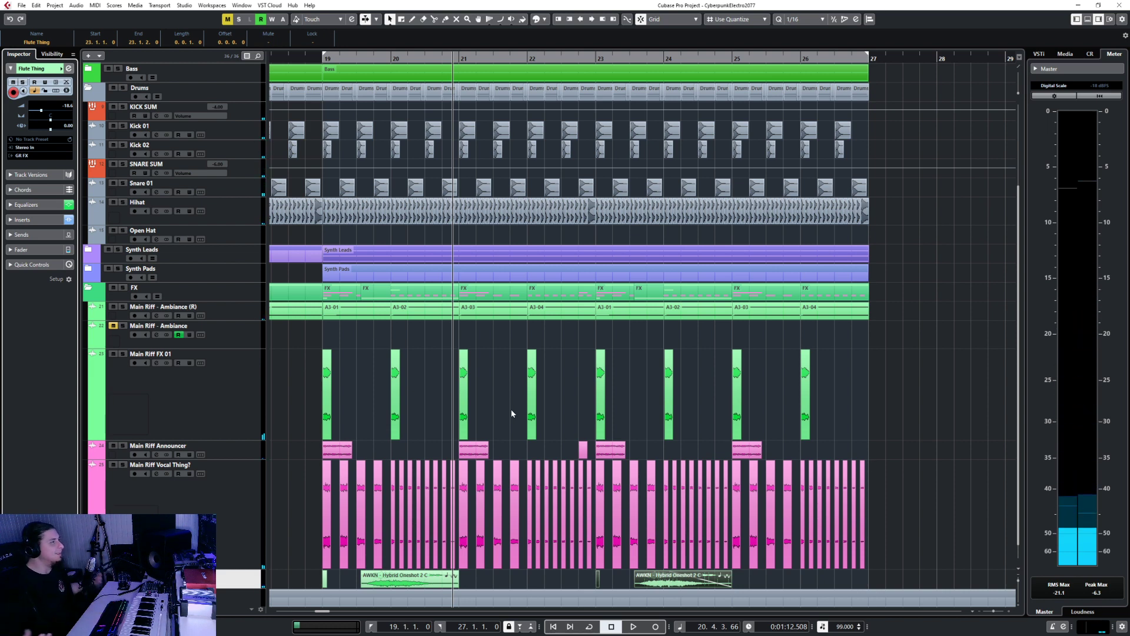
# - Play the section from just before bar 19 and lower the Flute Thing track's volume to about -23 dB
pyautogui.click(312, 56)
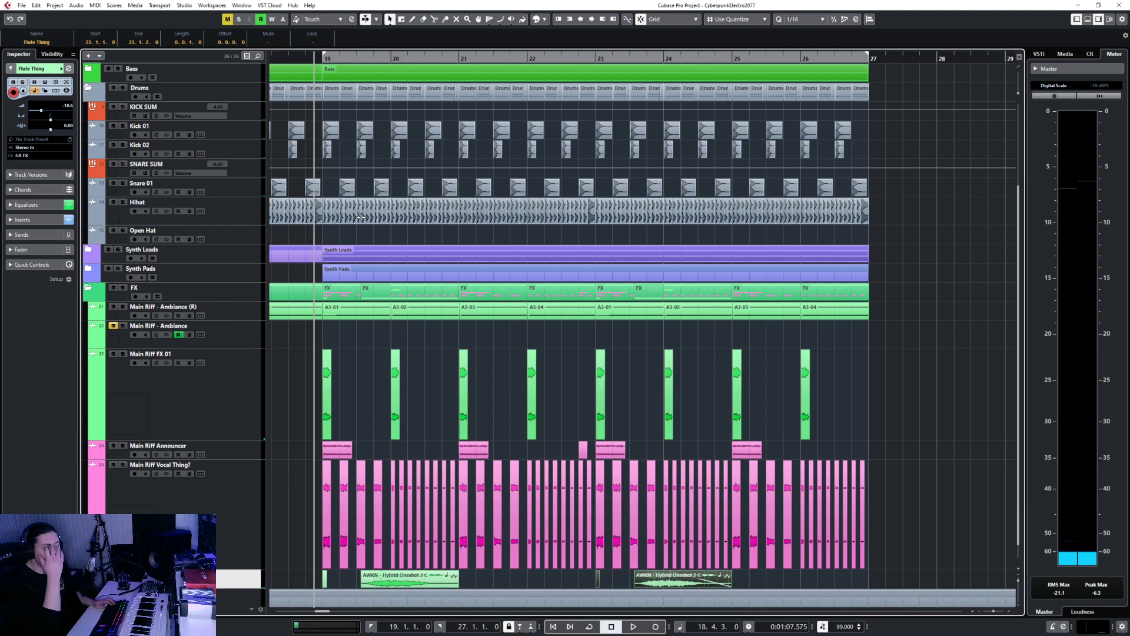
pyautogui.press('space')
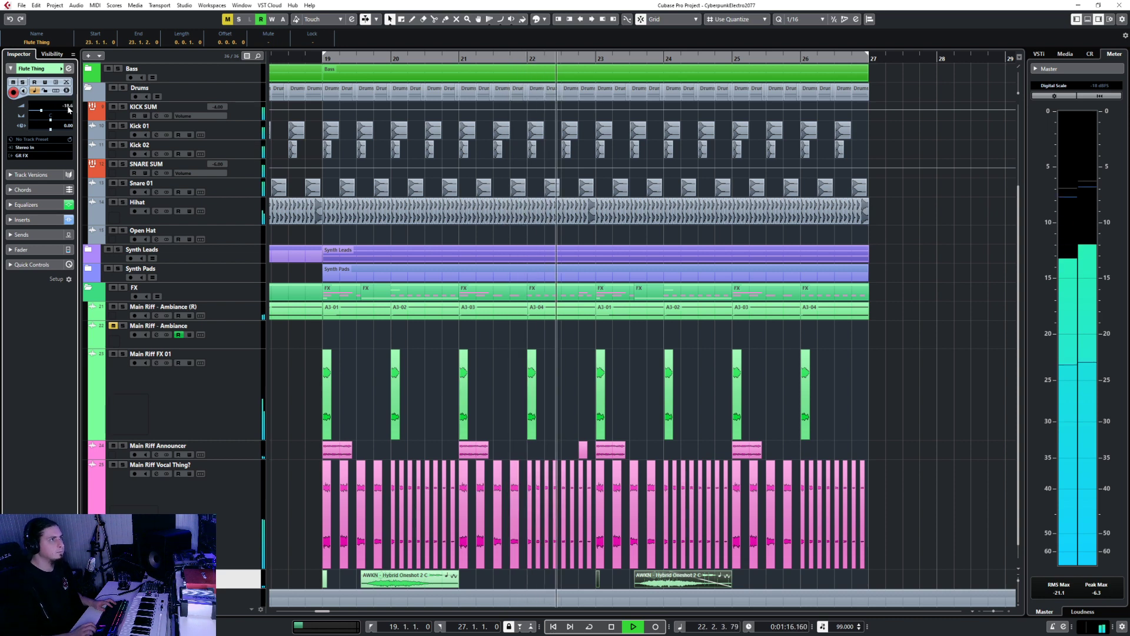
pyautogui.scroll(-3, 69, 110)
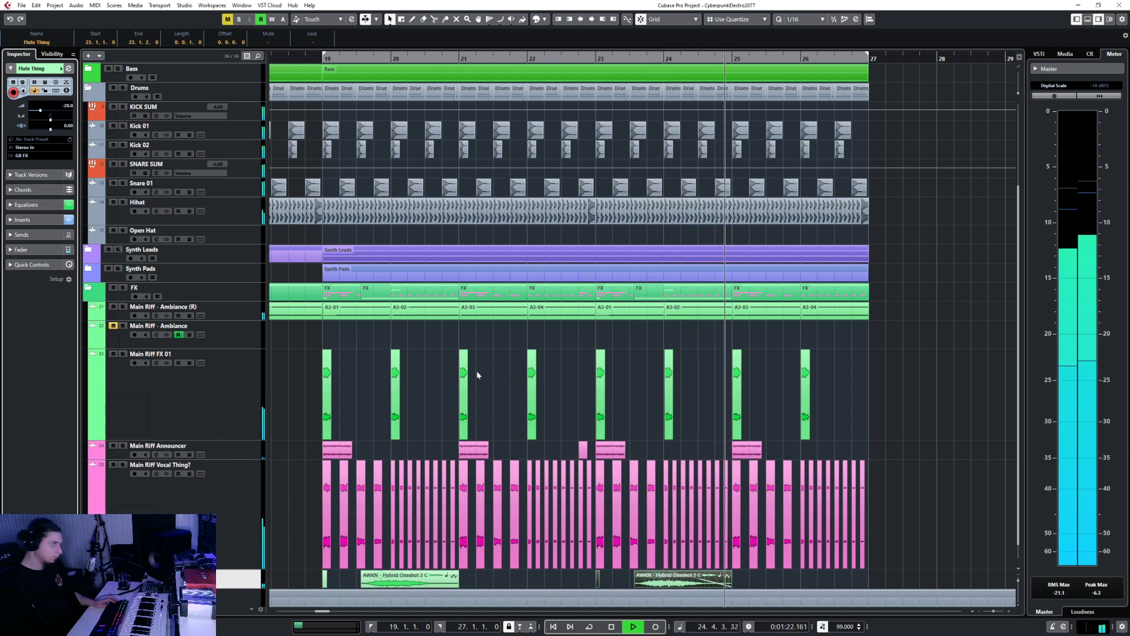
pyautogui.press('space')
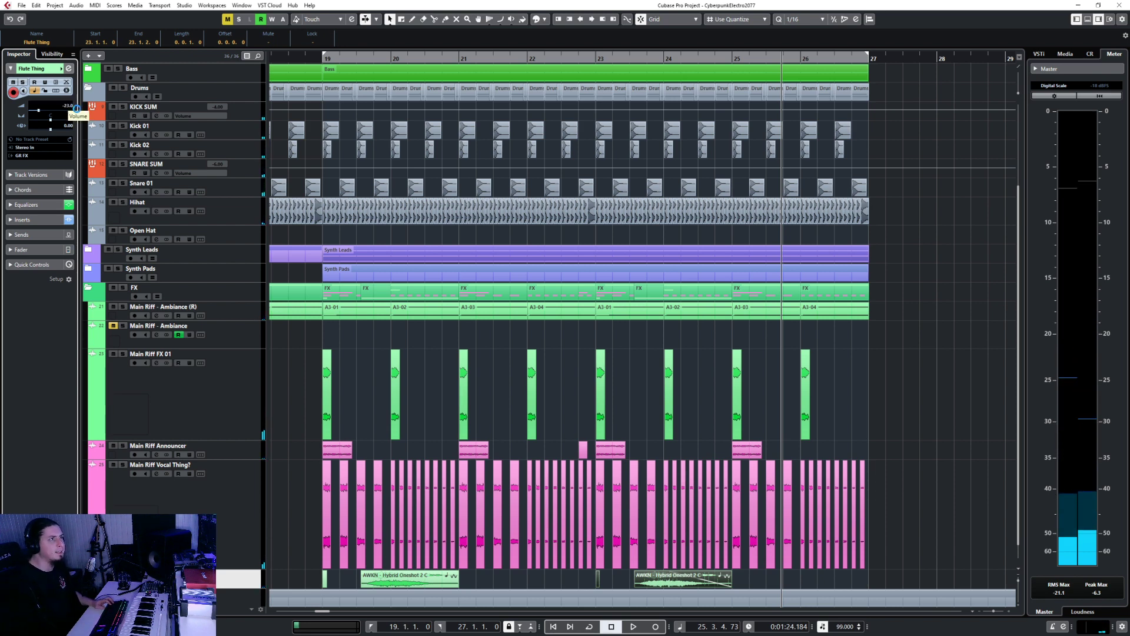
# - Collapse the FX folder track so its audio tracks are hidden in the track list
pyautogui.click(88, 292)
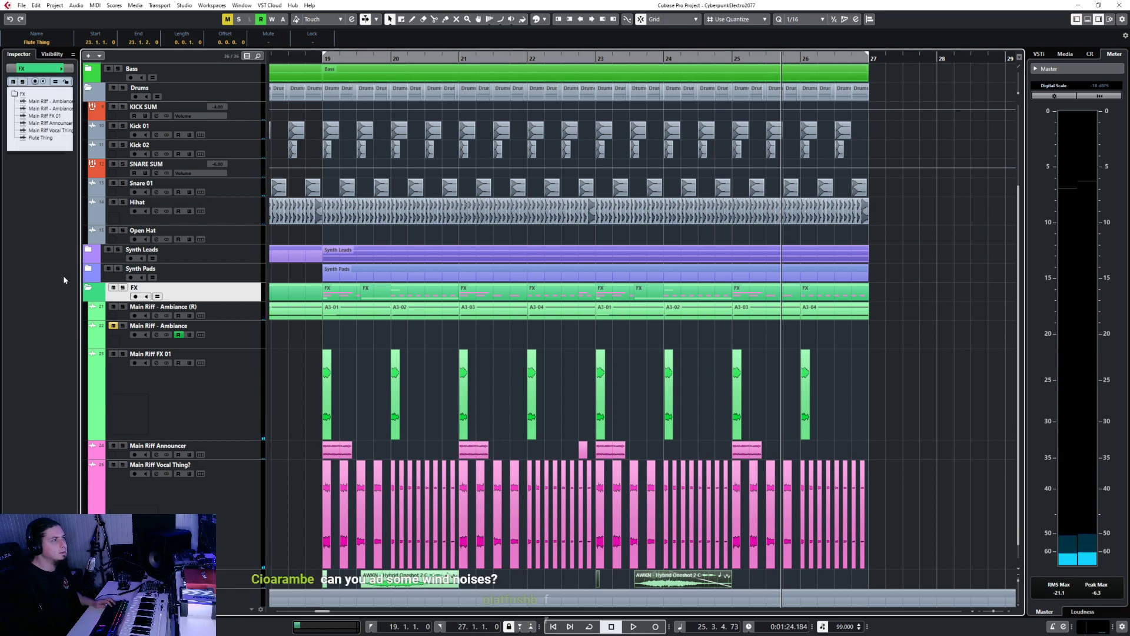
pyautogui.click(88, 289)
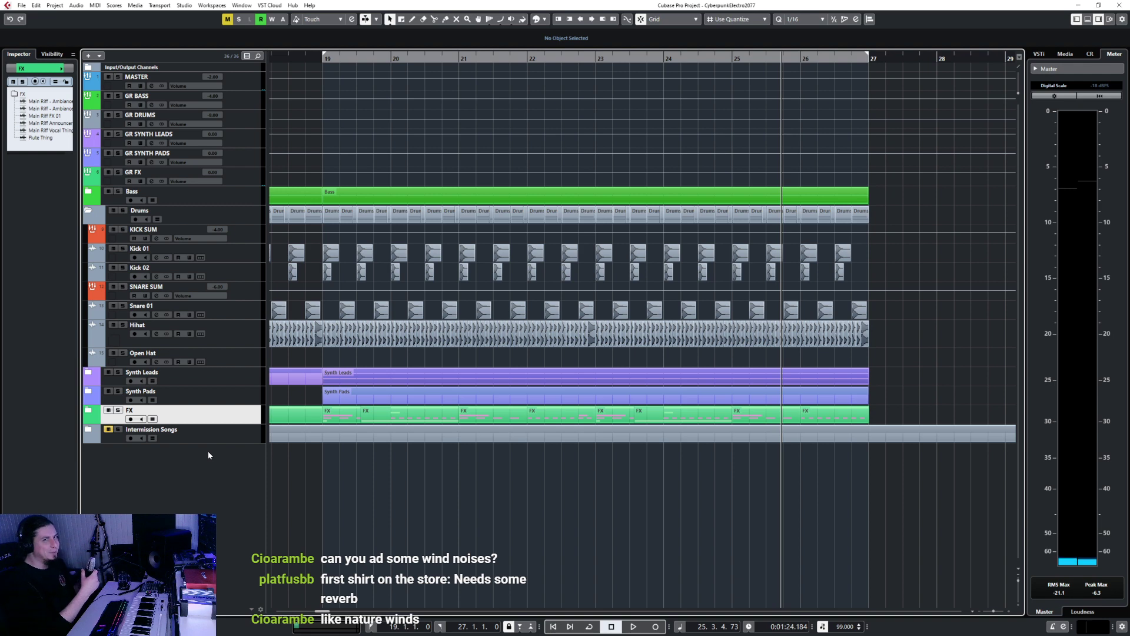
pyautogui.click(87, 430)
pyautogui.click(88, 429)
pyautogui.click(89, 411)
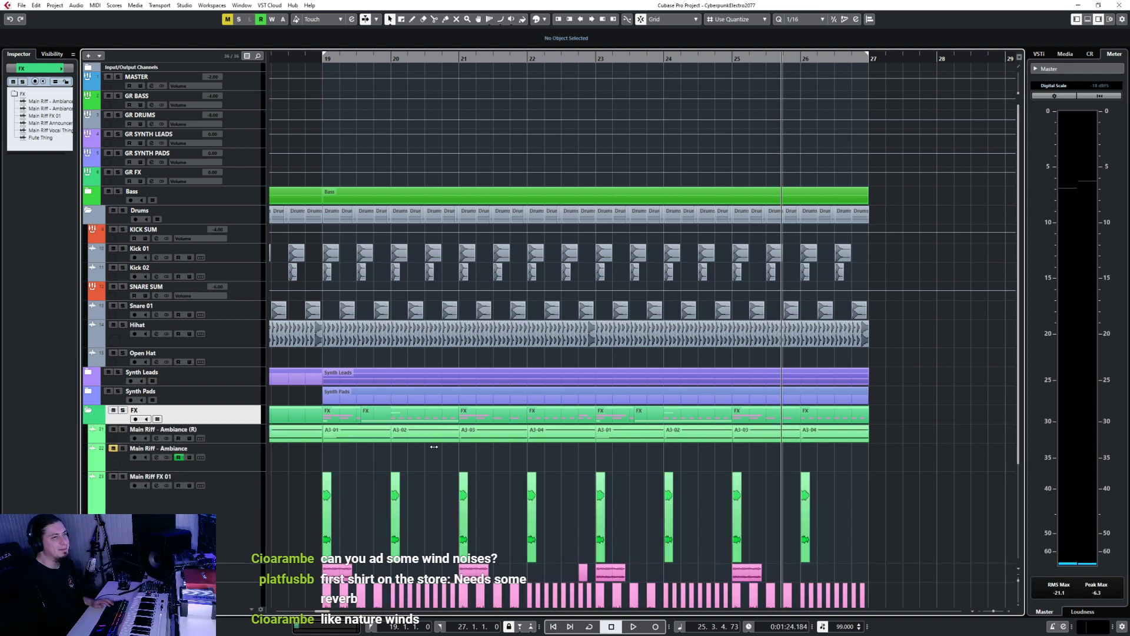
pyautogui.scroll(-3, 720, 471)
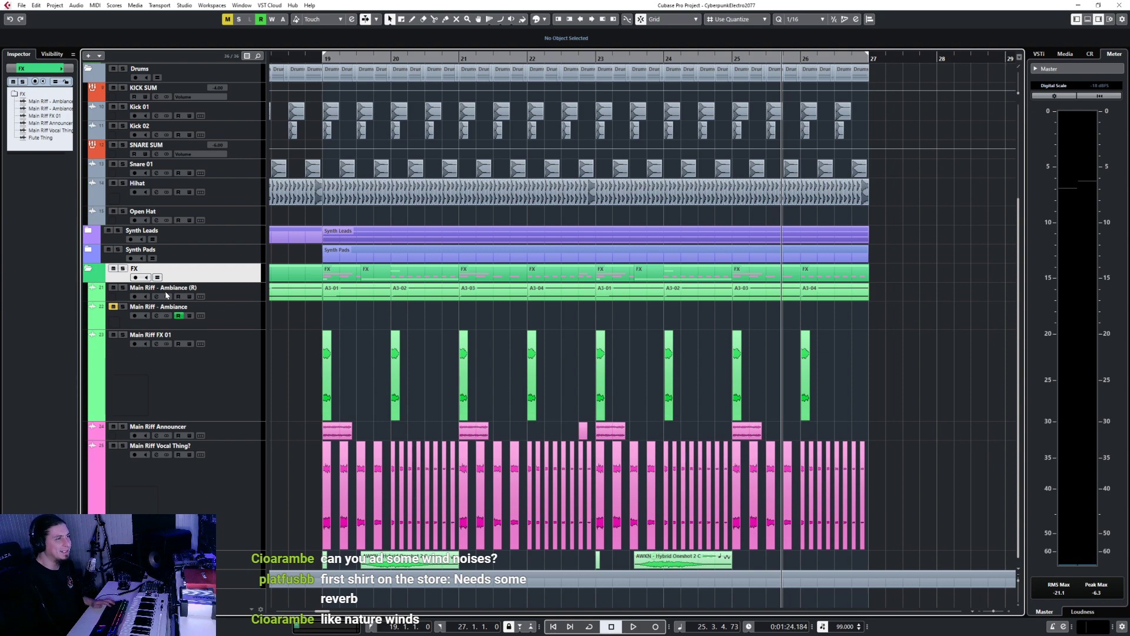
pyautogui.click(88, 270)
# - Import the AWKN - Real Open Hat 1 sample onto the Open Hat track at 18.4.4, copying the file to the working directory
pyautogui.click(226, 363)
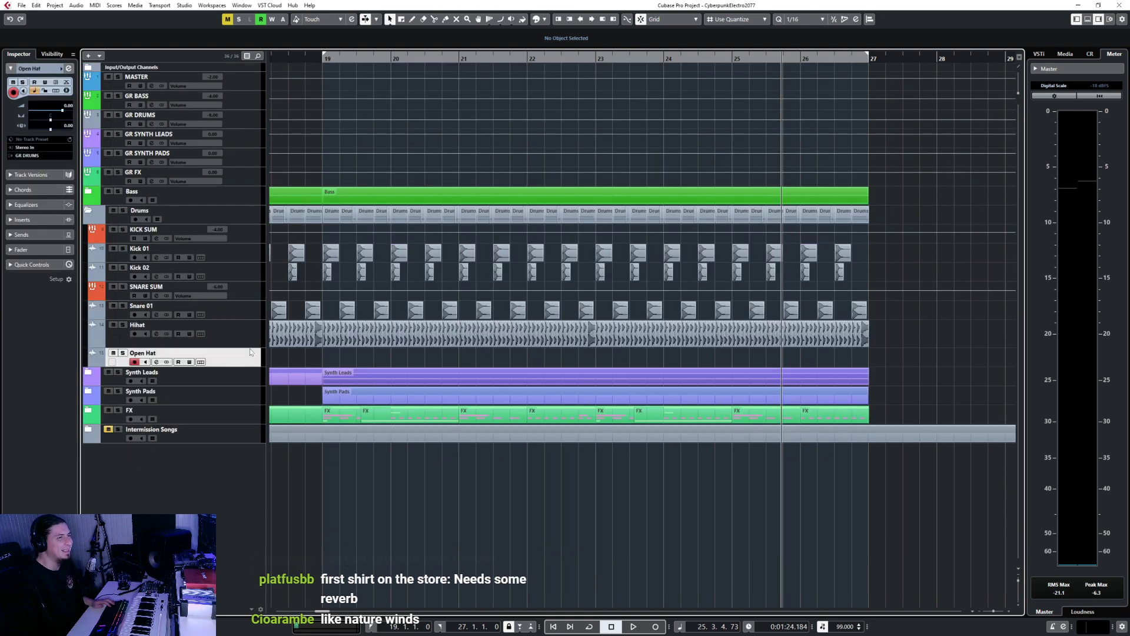
pyautogui.scroll(-6, 451, 370)
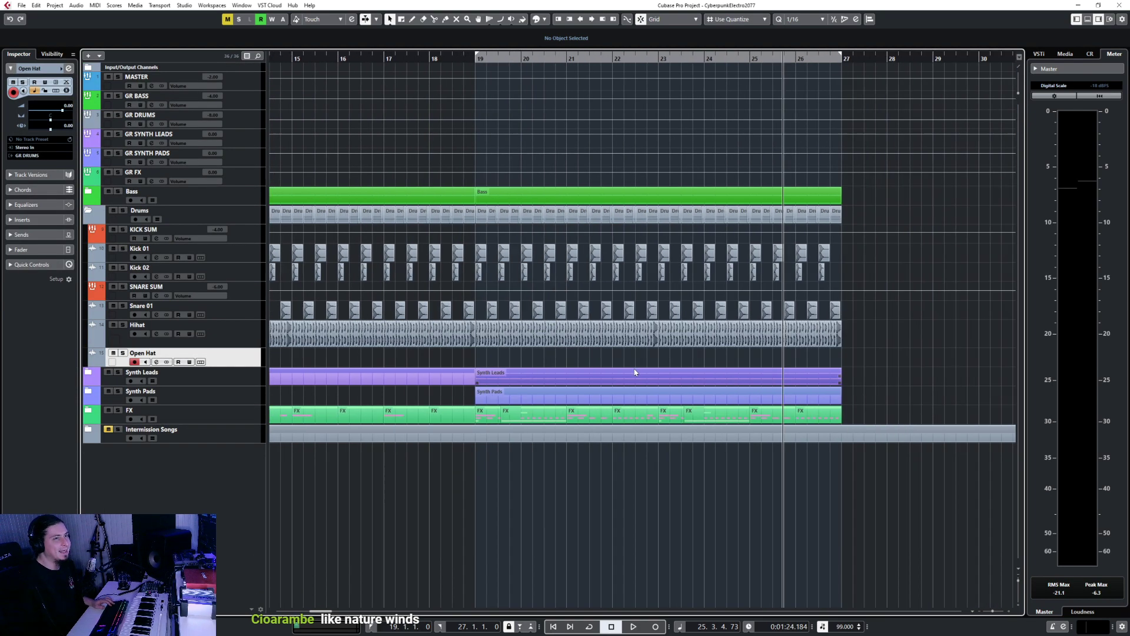
pyautogui.hscroll(-3, 586, 364)
pyautogui.hscroll(3, 586, 364)
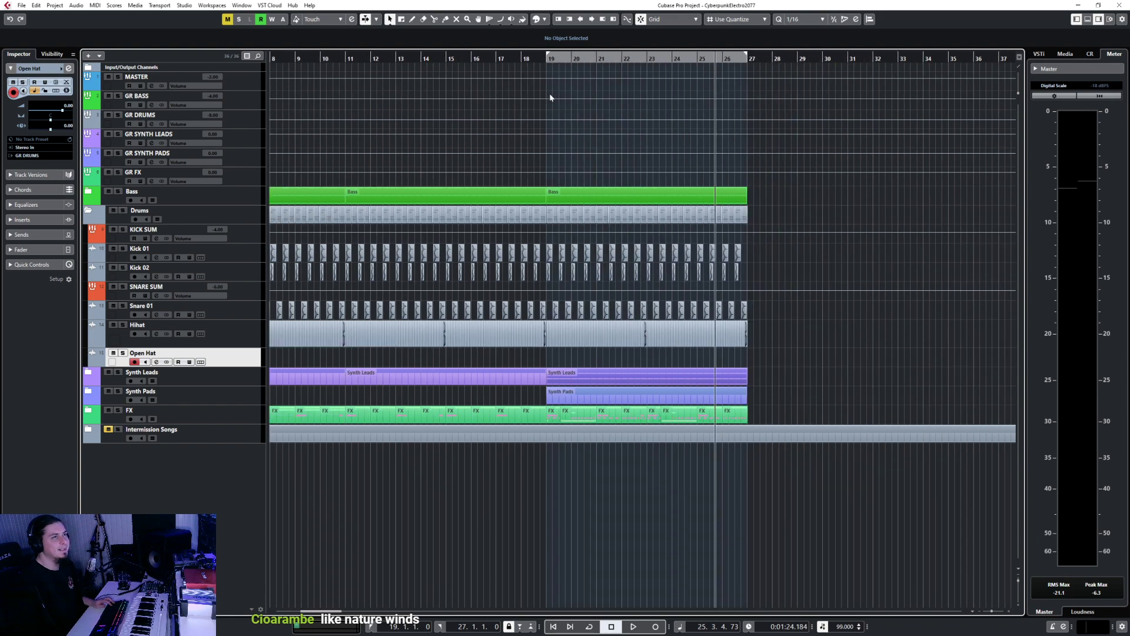
pyautogui.click(545, 59)
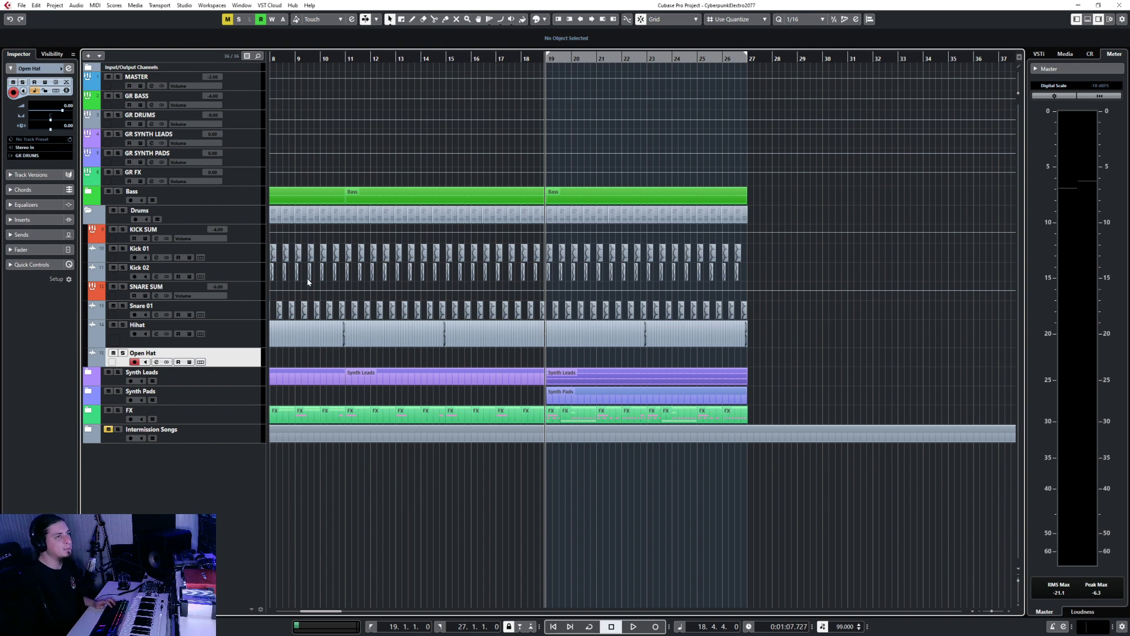
pyautogui.click(21, 5)
pyautogui.moveTo(82, 137)
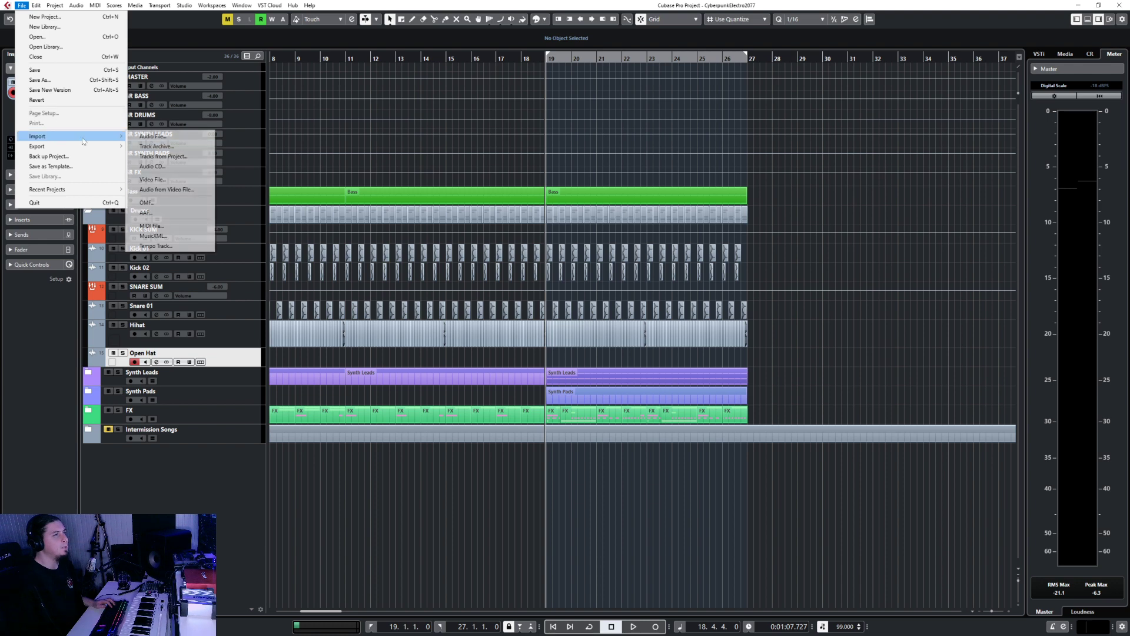
pyautogui.click(170, 137)
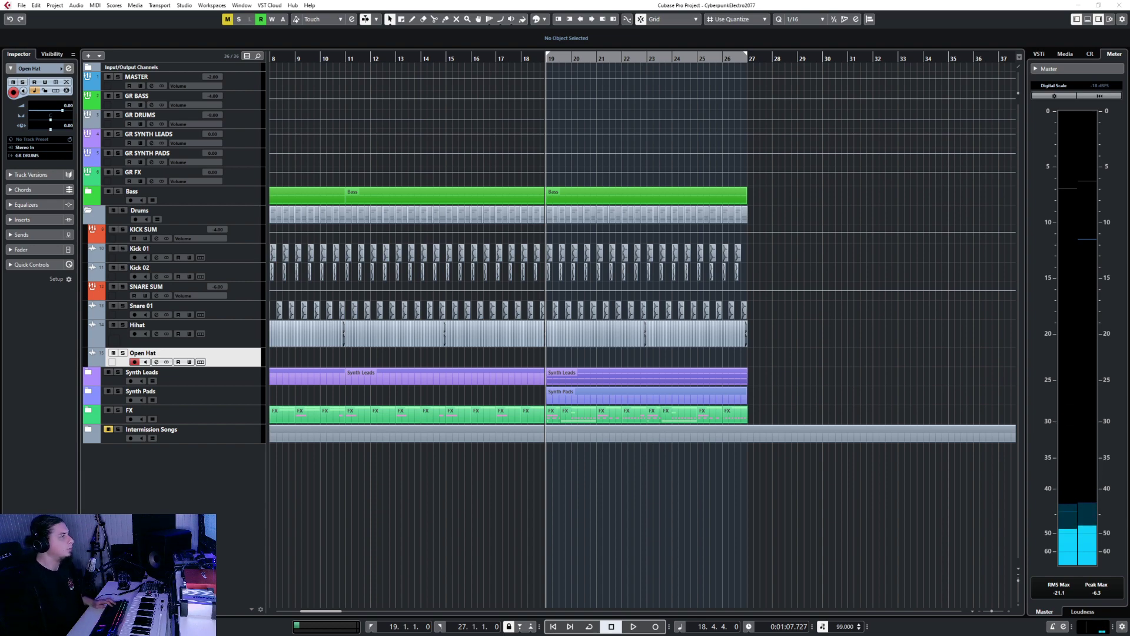
pyautogui.moveTo(1129, 354); pyautogui.dragTo(536, 354)
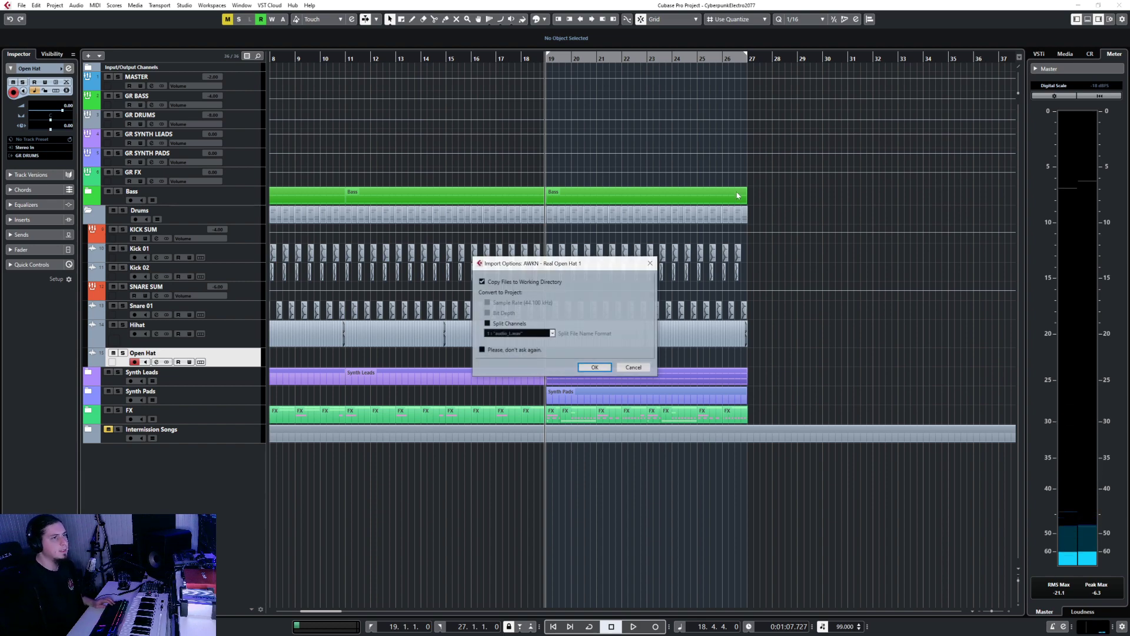
pyautogui.click(596, 368)
# - Place the open hat clip at 19.1.3, shorten it to end at 19.2.1 and give it a short fade-out
pyautogui.scroll(10, 501, 333)
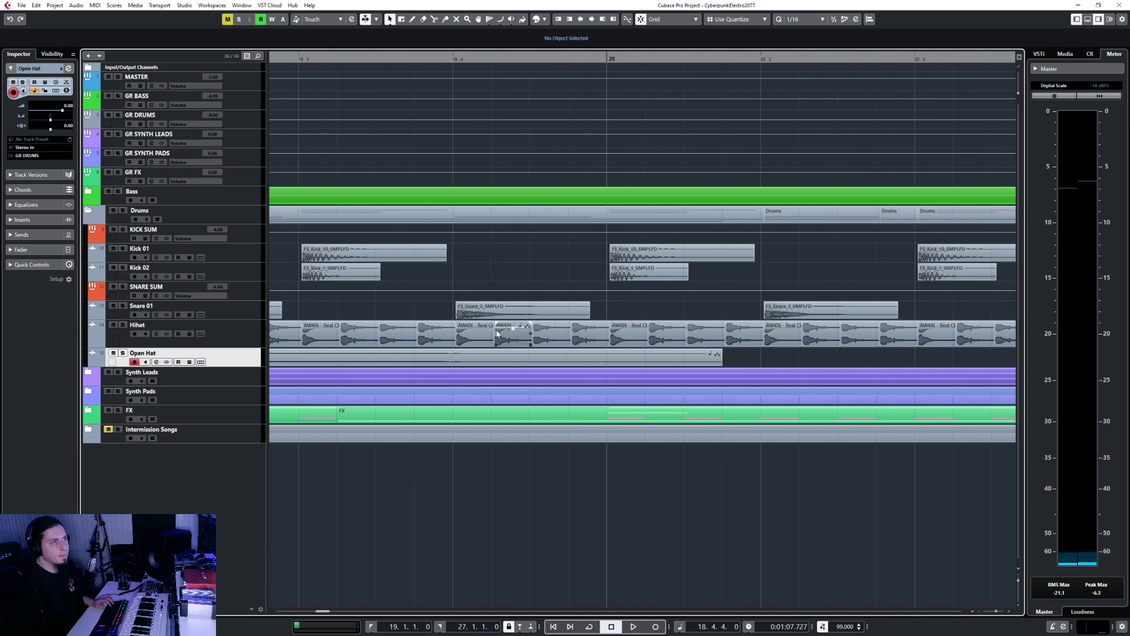
pyautogui.scroll(-2, 498, 332)
pyautogui.hscroll(6, 498, 333)
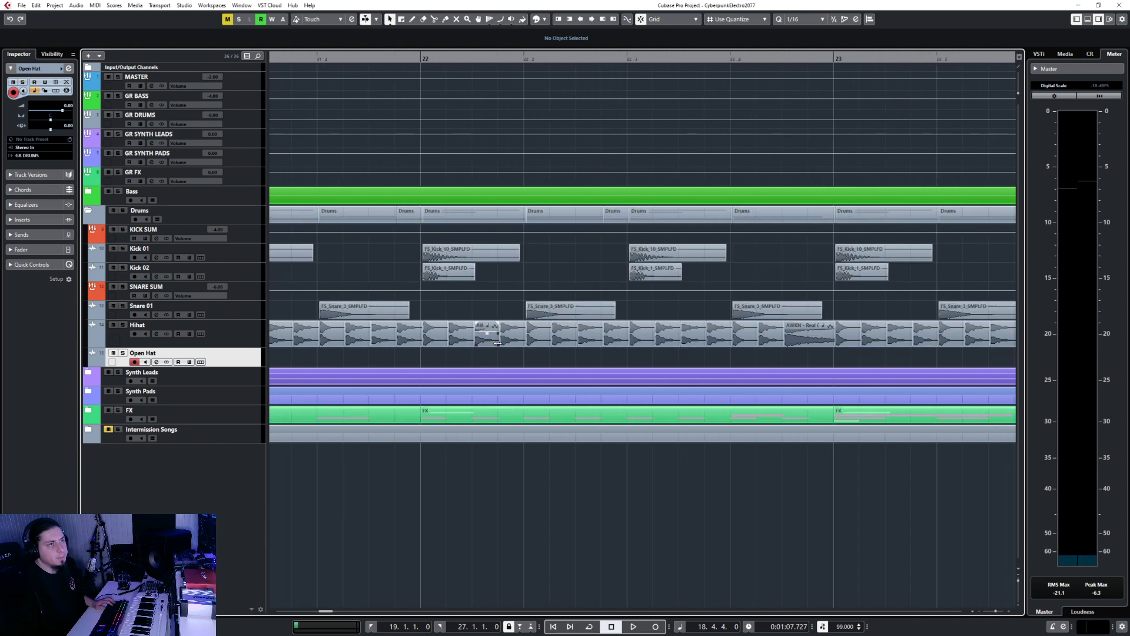
pyautogui.scroll(-3, 498, 343)
pyautogui.scroll(6, 638, 337)
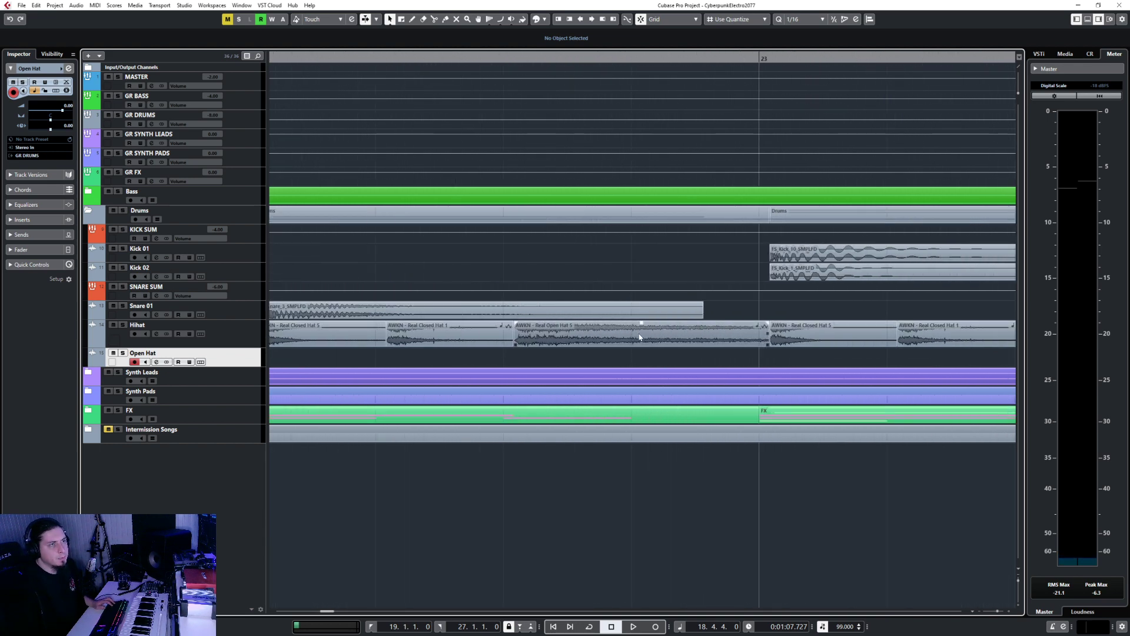
pyautogui.scroll(-8, 596, 336)
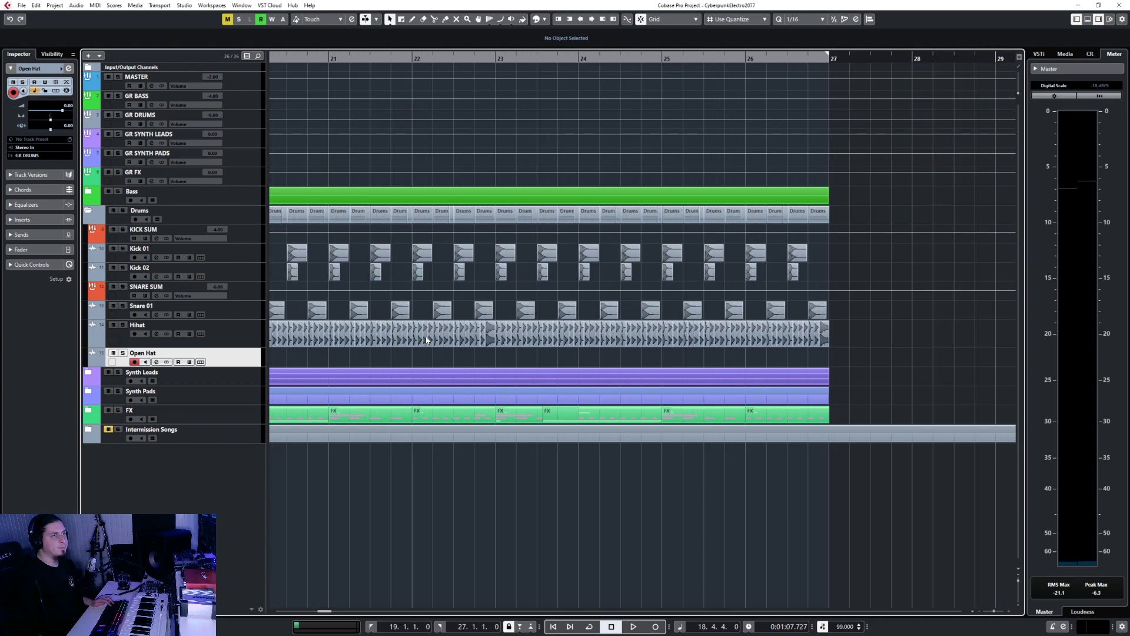
pyautogui.scroll(6, 443, 365)
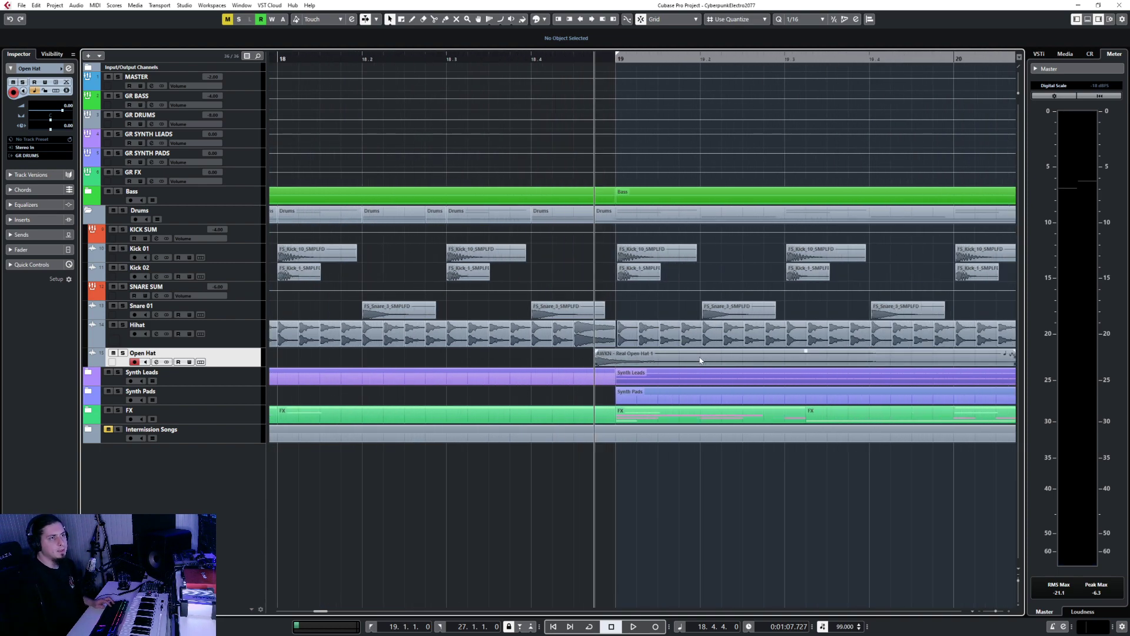
pyautogui.moveTo(676, 360); pyautogui.dragTo(559, 362)
pyautogui.scroll(-3, 736, 361)
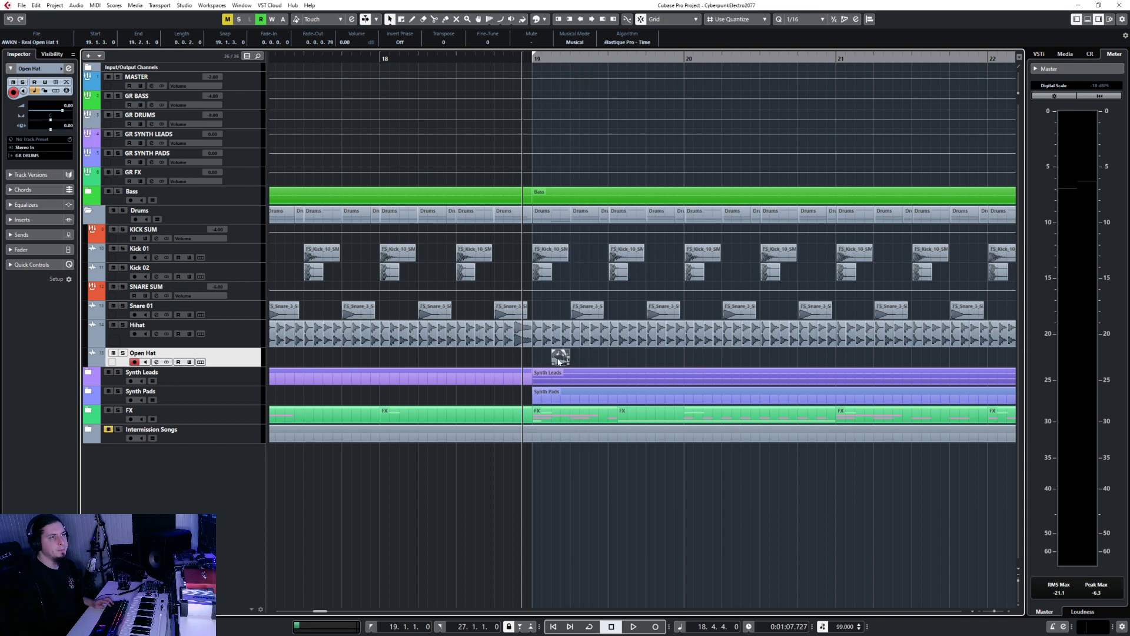
# - Paste copies of the open hat clip at 19.2.3, 19.3.3 and 19.4.3, and set the Open Hat track's volume to -15.0 dB
pyautogui.click(619, 56)
pyautogui.click(584, 56)
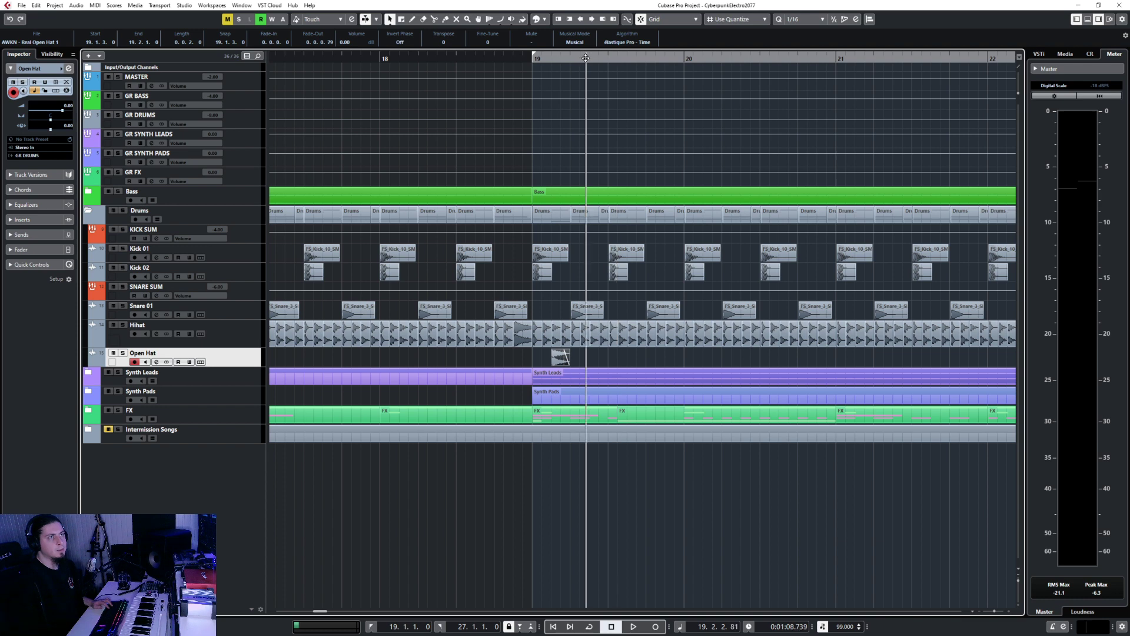
pyautogui.hotkey('ctrl', 'v')
pyautogui.click(625, 59)
pyautogui.hotkey('ctrl', 'v')
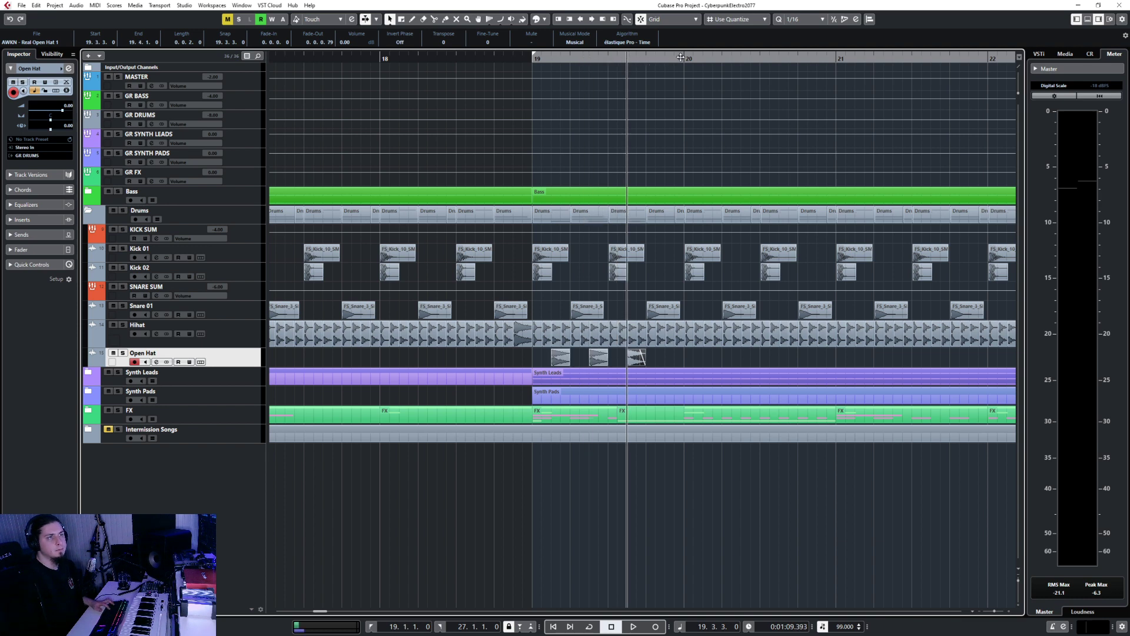
pyautogui.click(668, 56)
pyautogui.hotkey('ctrl', 'v')
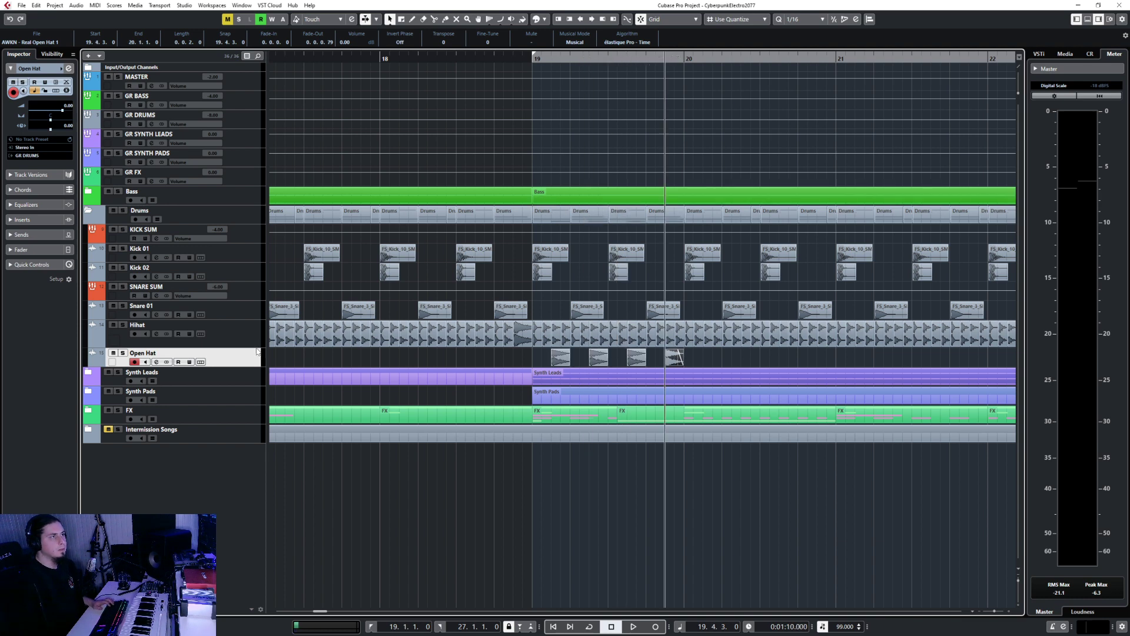
pyautogui.doubleClick(65, 106)
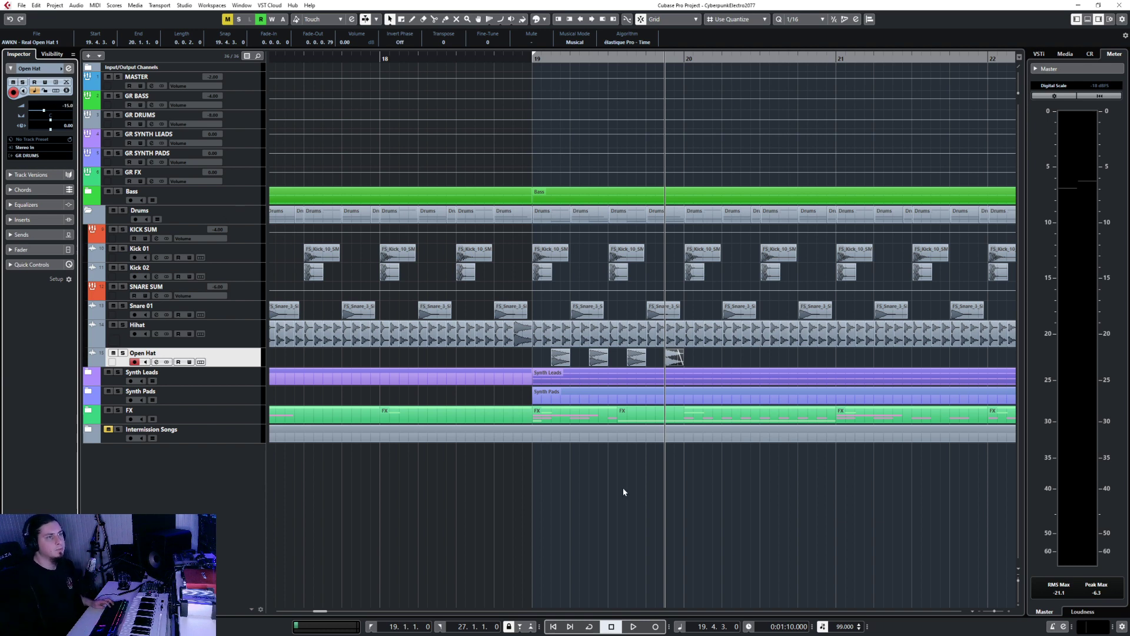
# - Copy the four open hat hits to 20.1.3, then copy all eight hits to 21.1.3
pyautogui.moveTo(506, 351); pyautogui.dragTo(681, 356)
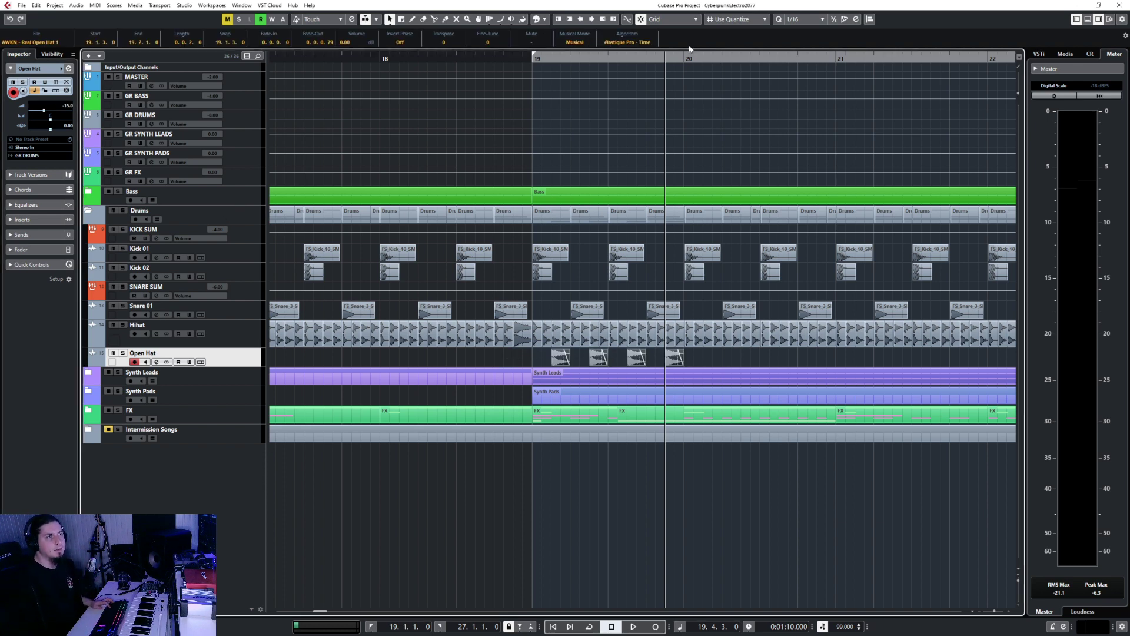
pyautogui.hotkey('ctrl', 'd')
pyautogui.press('g')
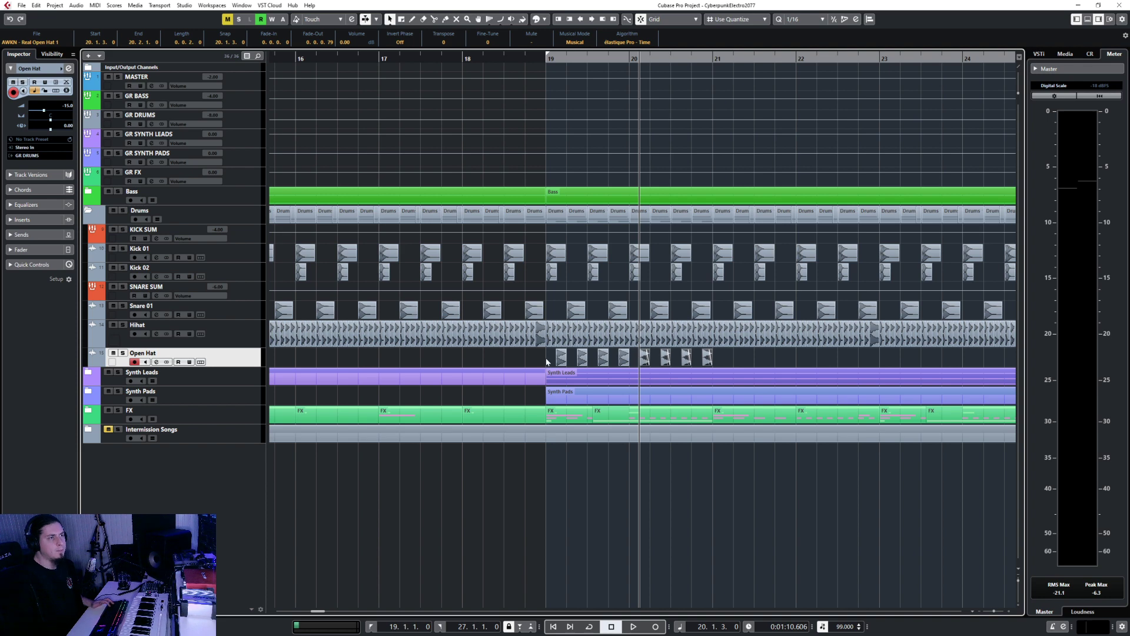
pyautogui.moveTo(546, 361); pyautogui.dragTo(782, 349)
pyautogui.click(723, 58)
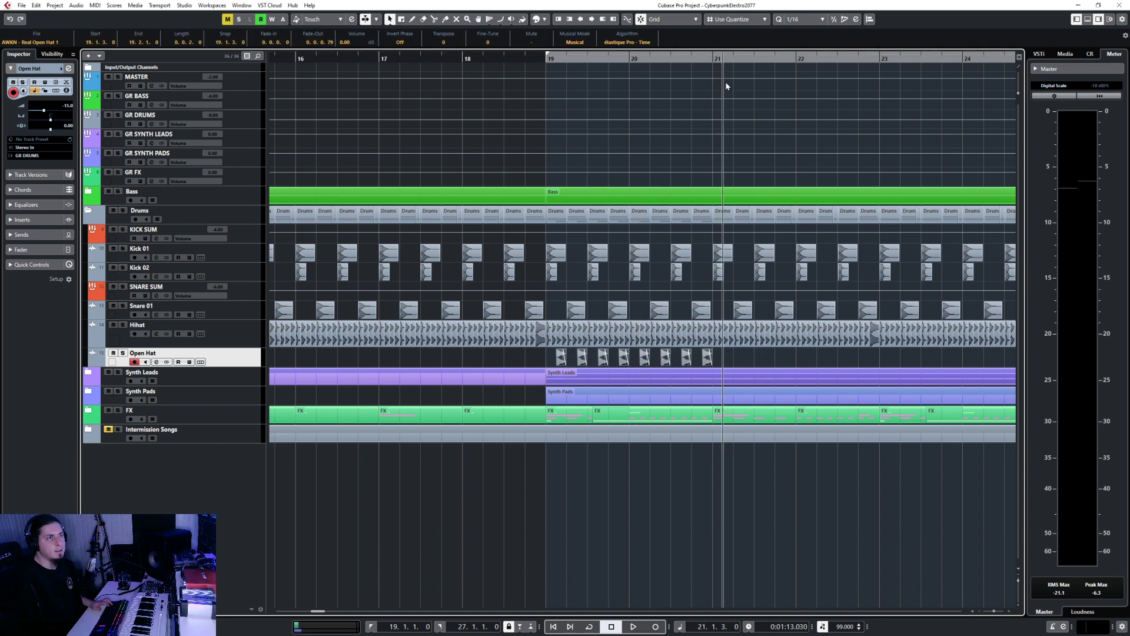
pyautogui.hotkey('ctrl', 'd')
# - Copy the whole open hat pattern from bars 19 to 22 to 23.1.3, filling the track up to bar 27
pyautogui.moveTo(508, 355); pyautogui.dragTo(975, 361)
pyautogui.hscroll(5, 820, 358)
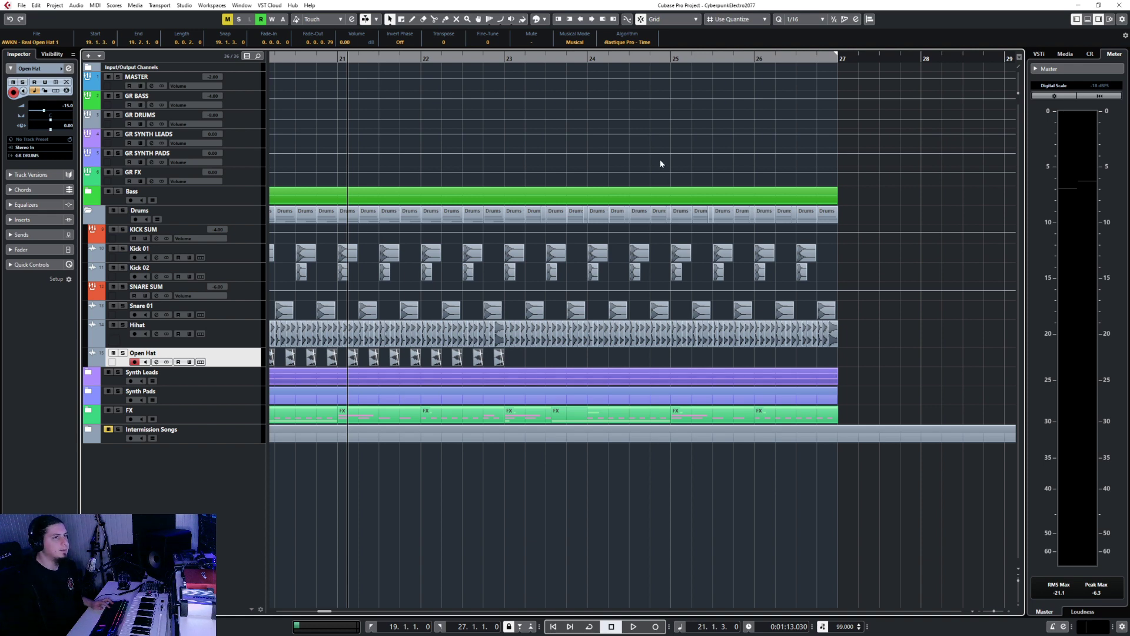
pyautogui.click(511, 61)
pyautogui.hotkey('ctrl', 'd')
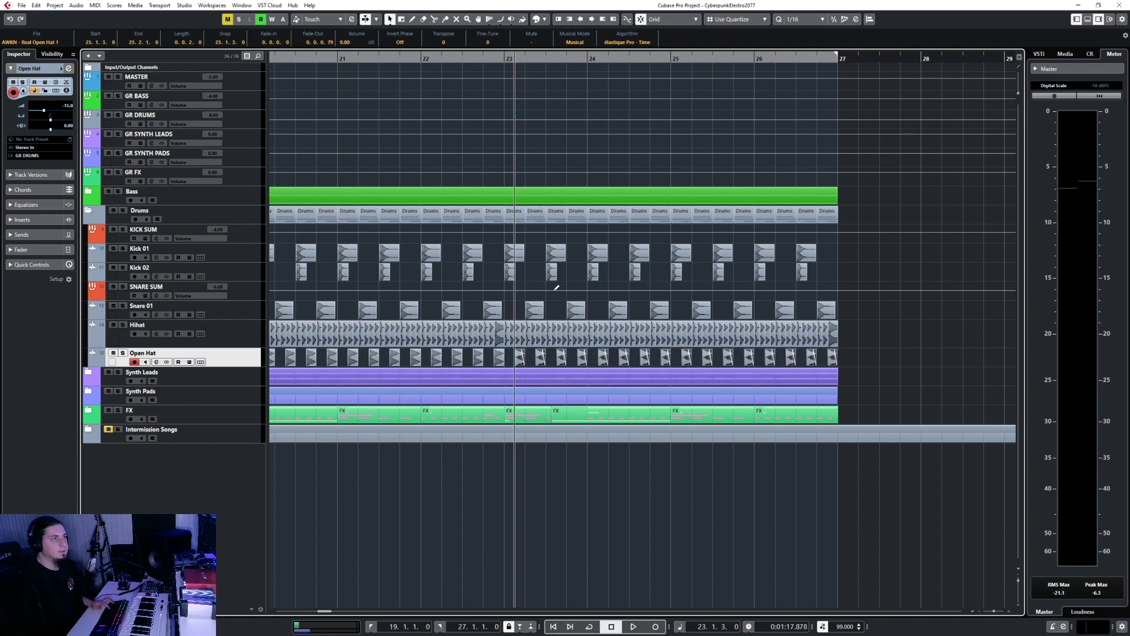
# - Play back the section from around bar 18 with auto-scroll on and set the Open Hat track's volume to -18.6 dB
pyautogui.press('g')
pyautogui.press('g')
pyautogui.click(718, 57)
pyautogui.press('space')
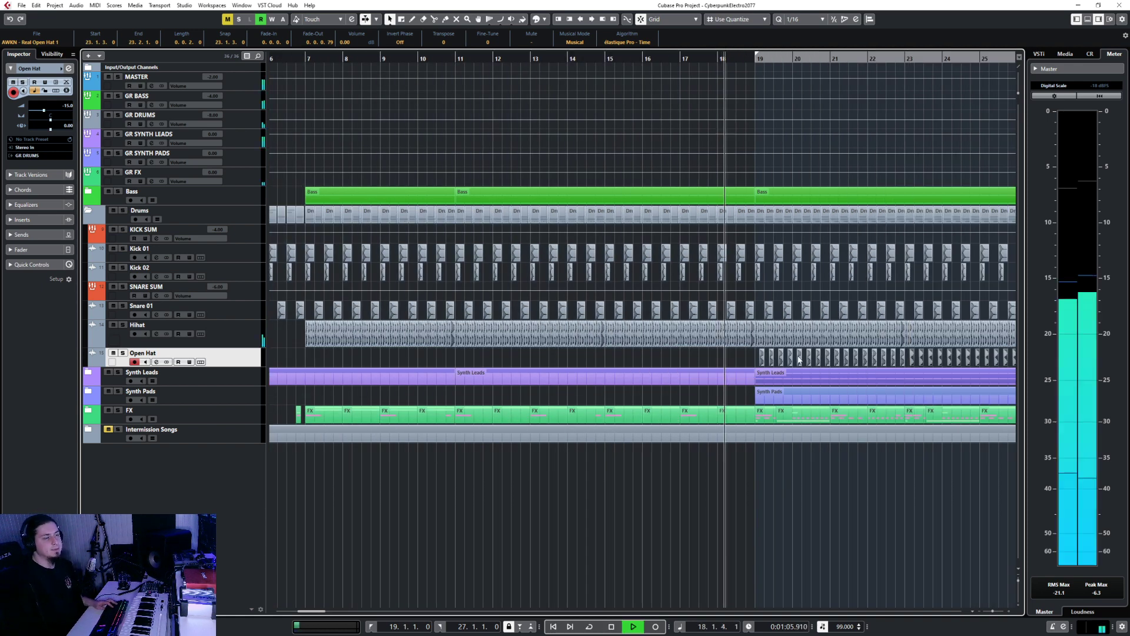
pyautogui.press('f')
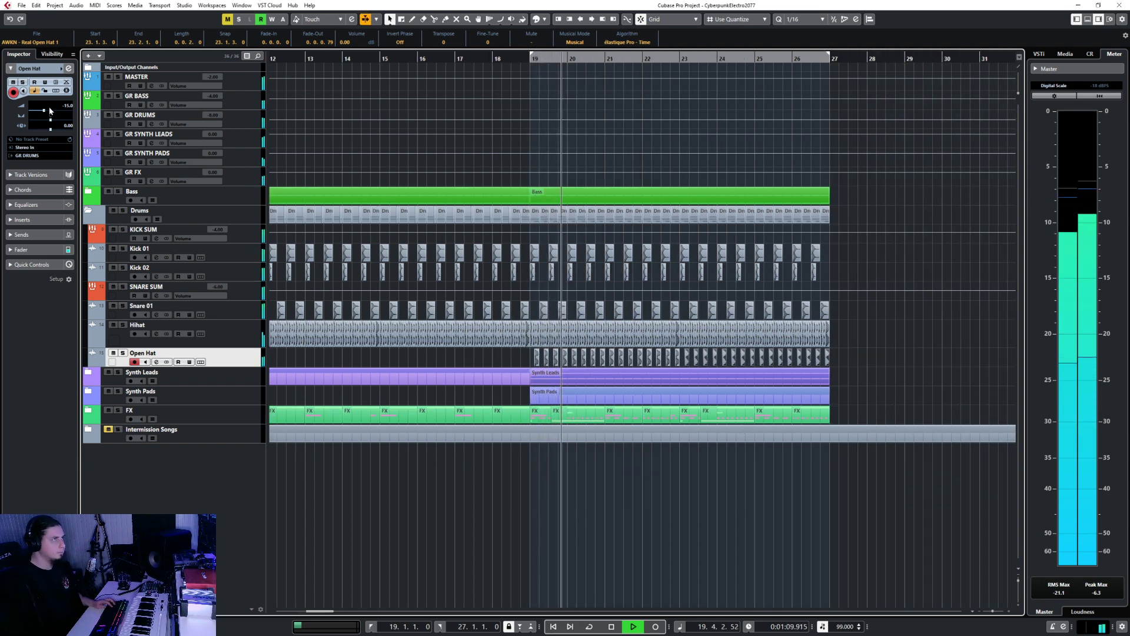
pyautogui.moveTo(44, 110); pyautogui.dragTo(57, 119)
pyautogui.click(877, 322)
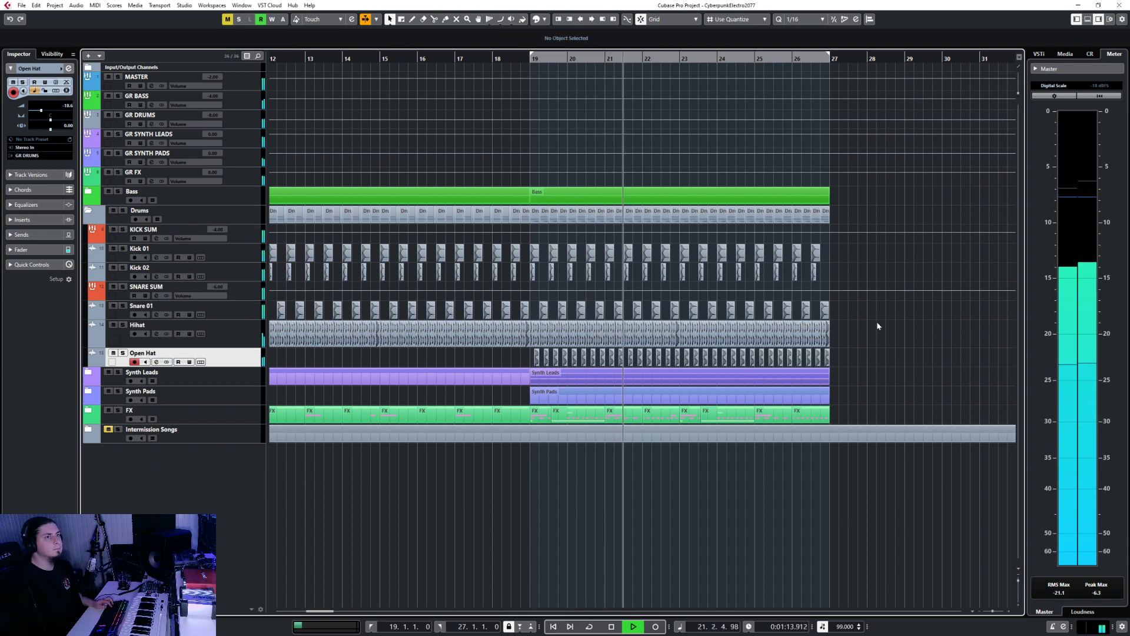
pyautogui.scroll(-1, 876, 331)
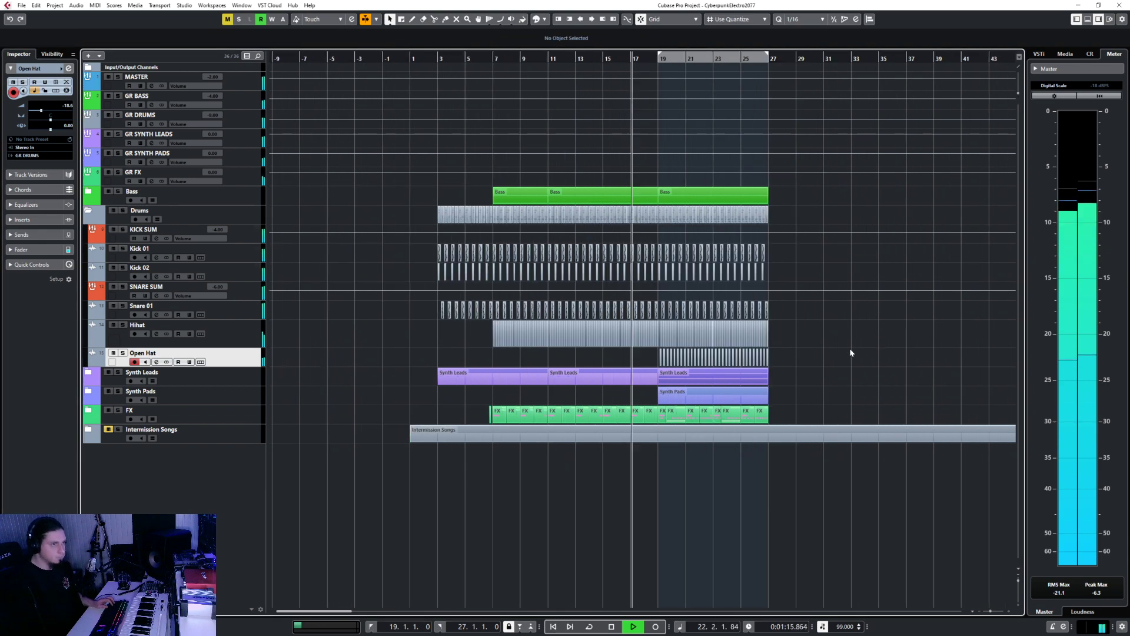
pyautogui.hscroll(2, 850, 348)
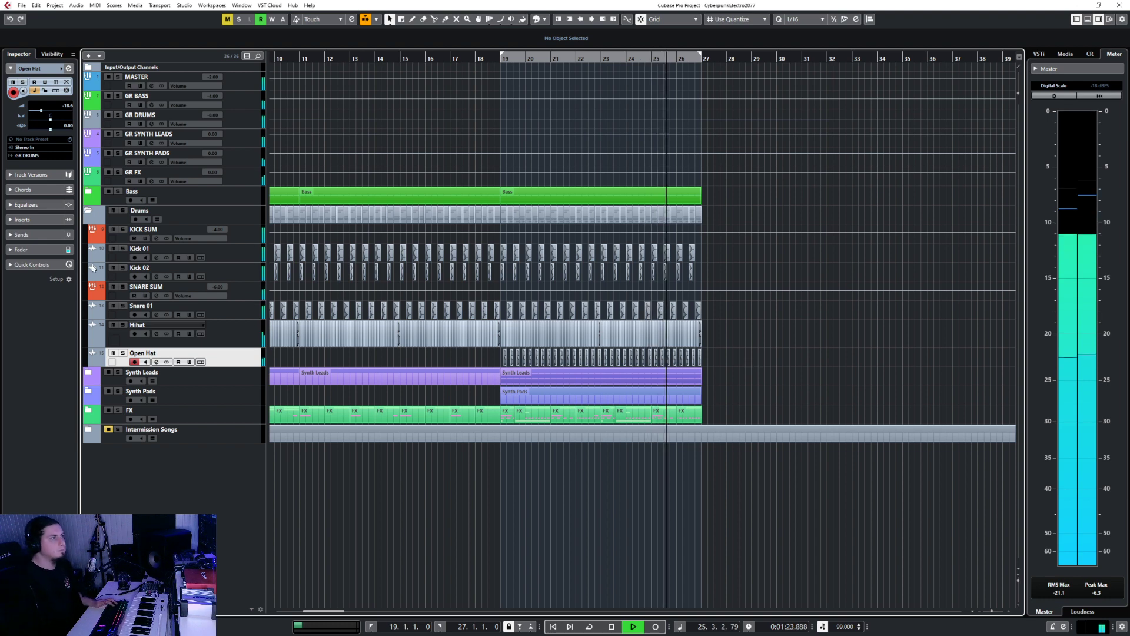
# - Stop playback, collapse the Drums folder, and expand the Synth Leads folder with the Main Riff Pluck track selected
pyautogui.click(88, 210)
pyautogui.press('space')
pyautogui.click(235, 238)
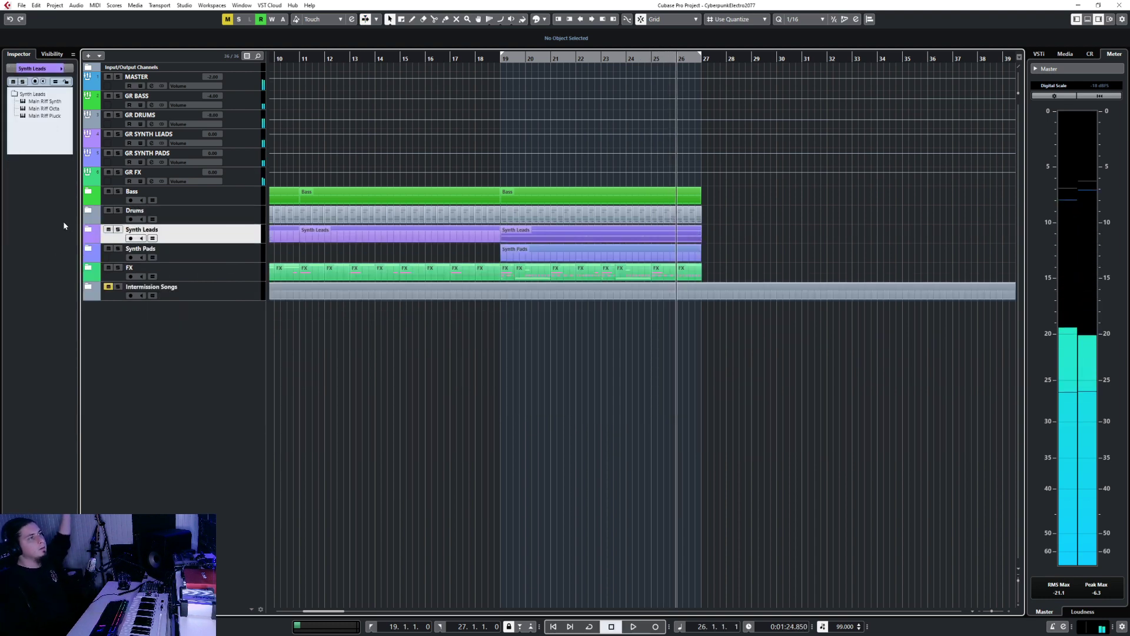
pyautogui.click(88, 229)
pyautogui.click(241, 436)
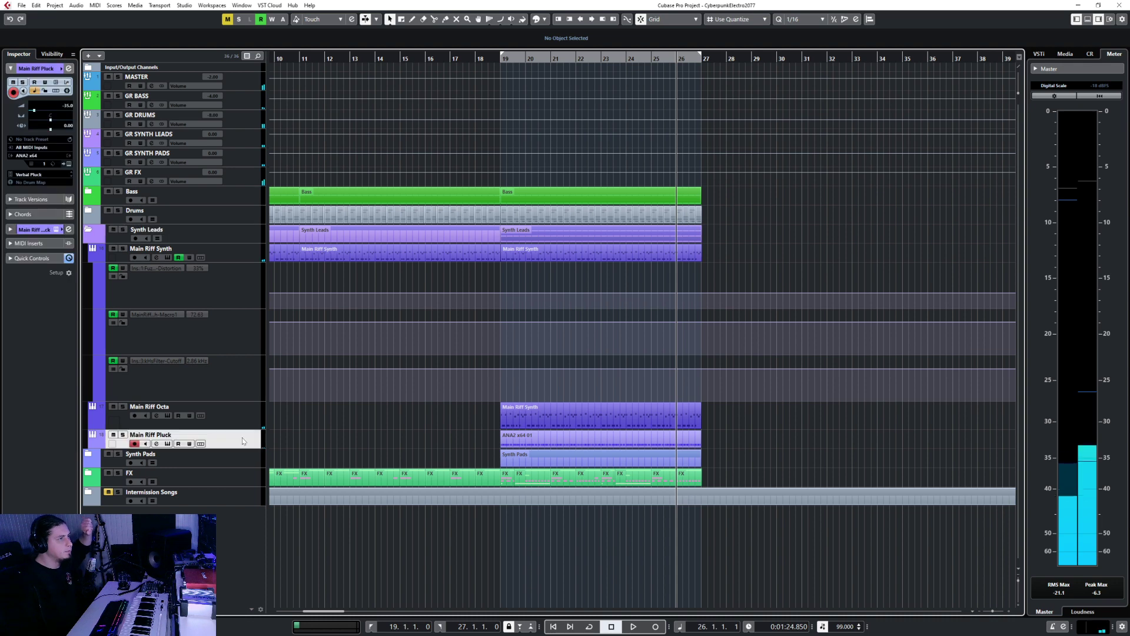
# - Add one ANA2 x64 instrument track below Main Riff Pluck, with its audio output routed to GR SYNTH LEADS
pyautogui.rightClick(242, 437)
pyautogui.moveTo(279, 444)
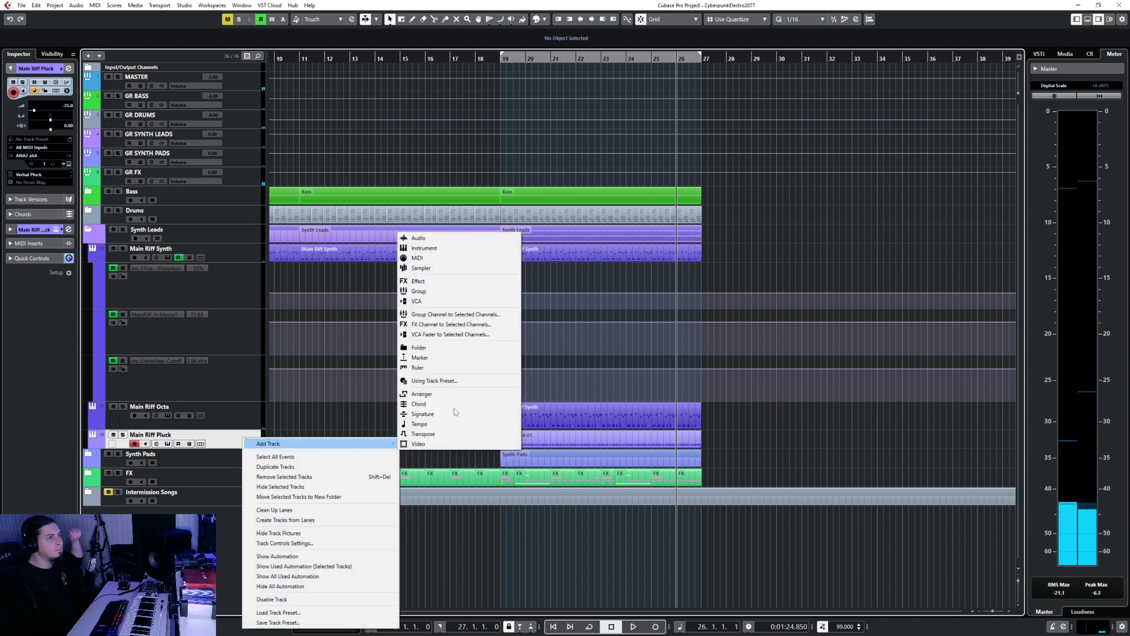
pyautogui.click(440, 251)
pyautogui.click(565, 314)
pyautogui.click(566, 316)
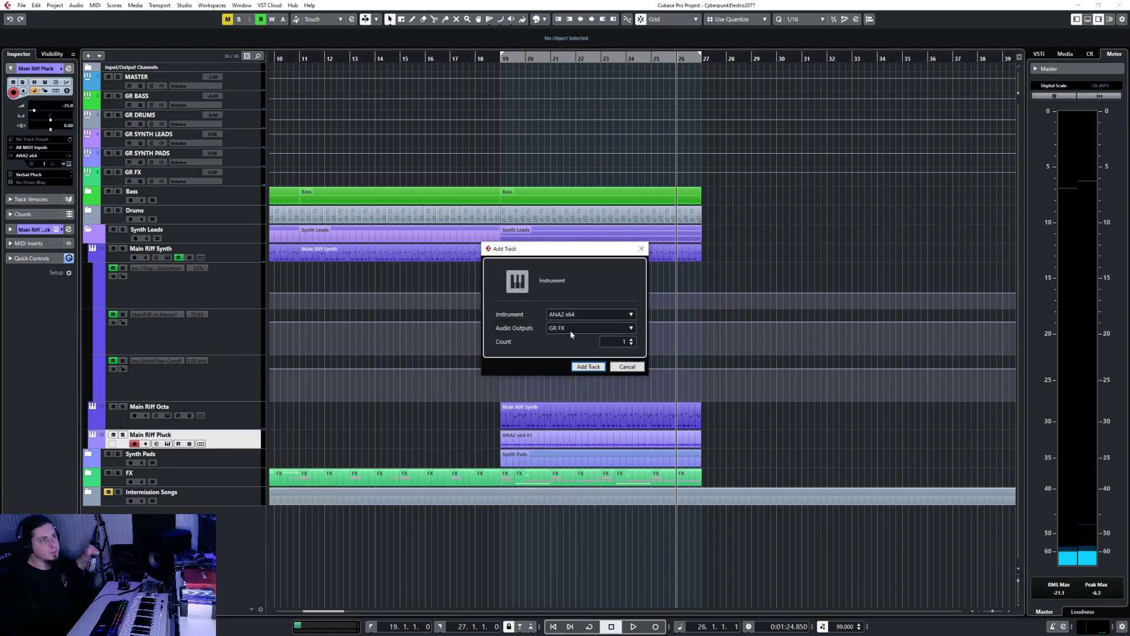
pyautogui.click(570, 328)
pyautogui.write('super')
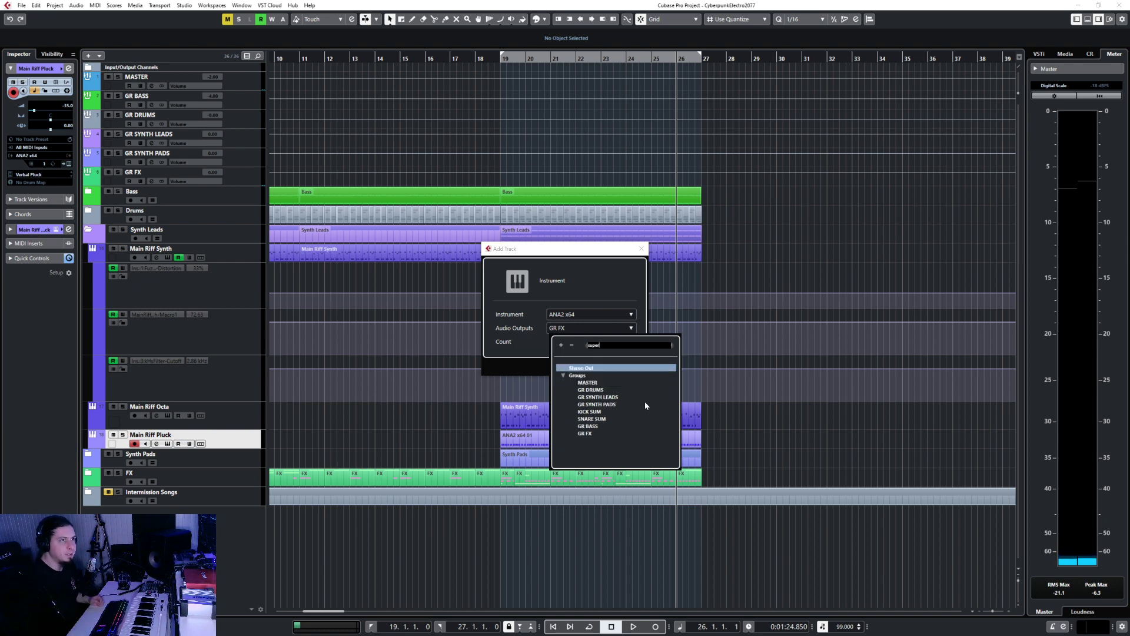
pyautogui.click(598, 397)
pyautogui.click(582, 365)
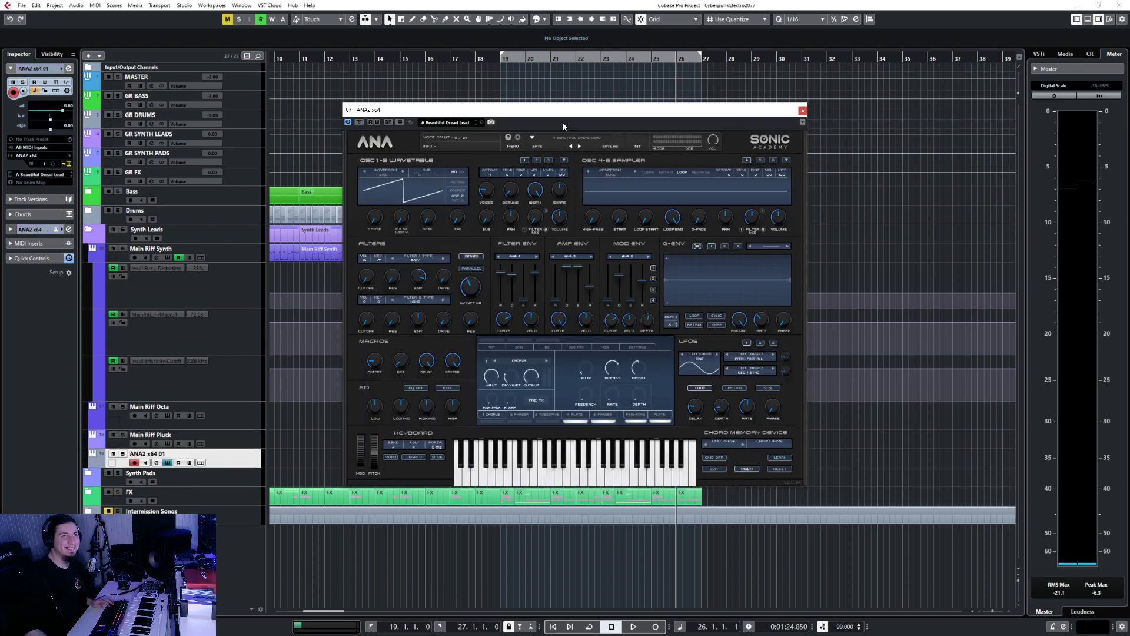
# - Reset the new ANA2 instrument to its INIT preset and set the track's volume to -10.00 dB
pyautogui.click(569, 142)
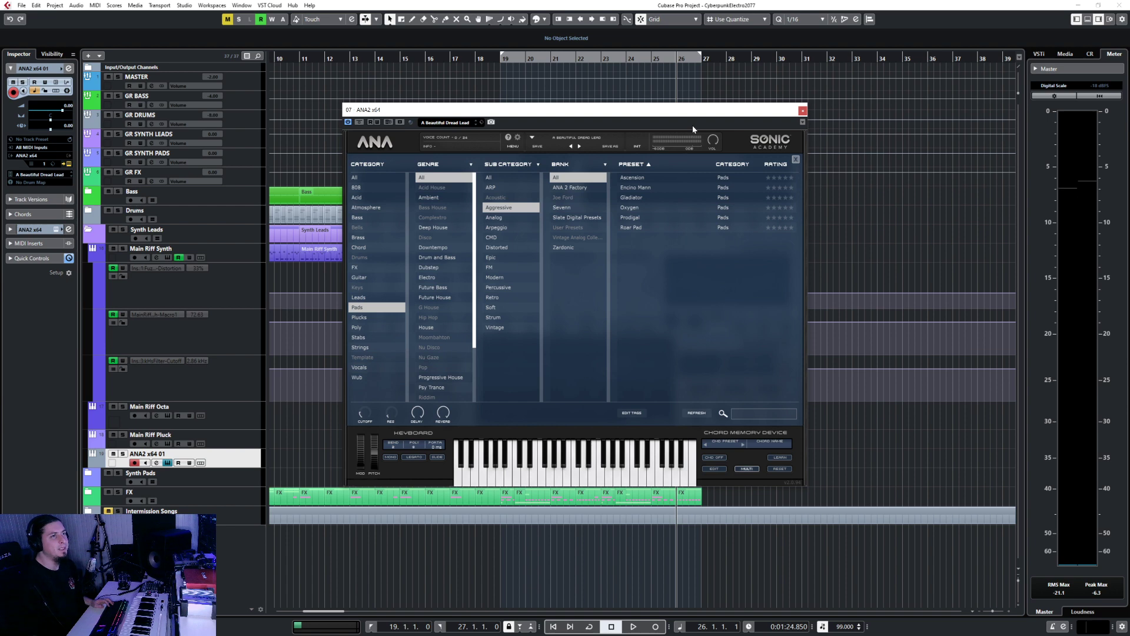
pyautogui.click(796, 160)
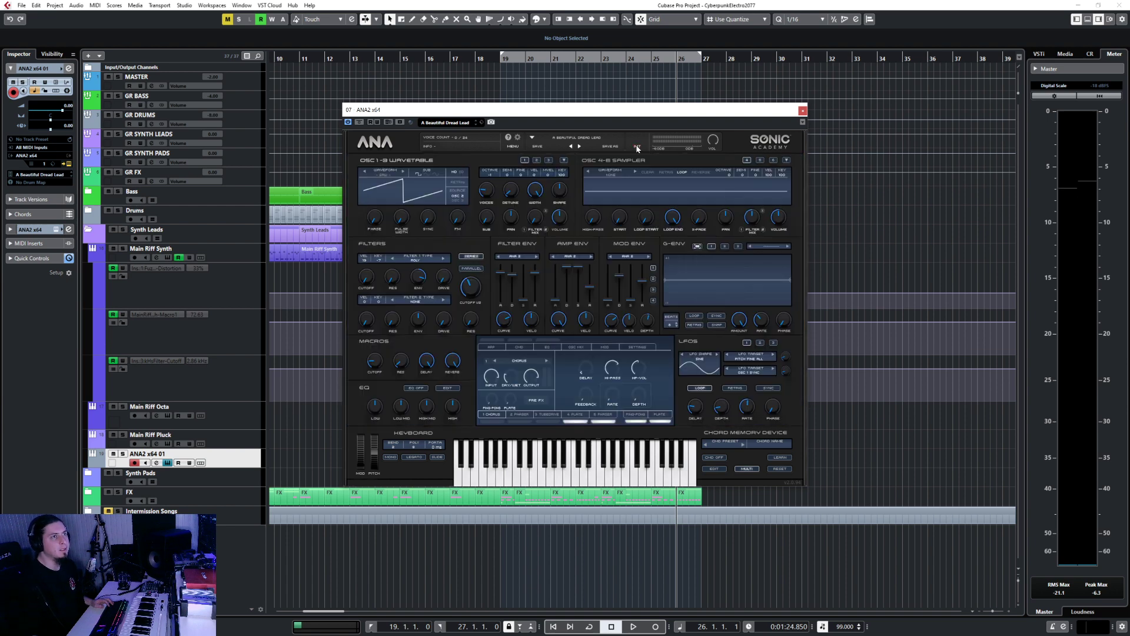
pyautogui.click(637, 147)
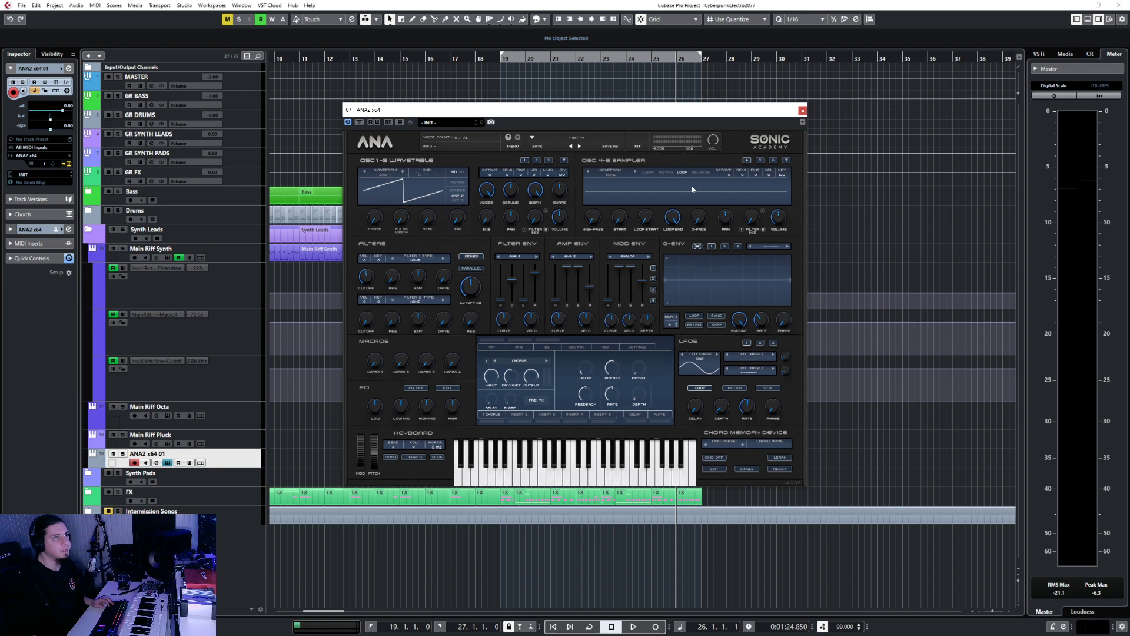
pyautogui.click(802, 110)
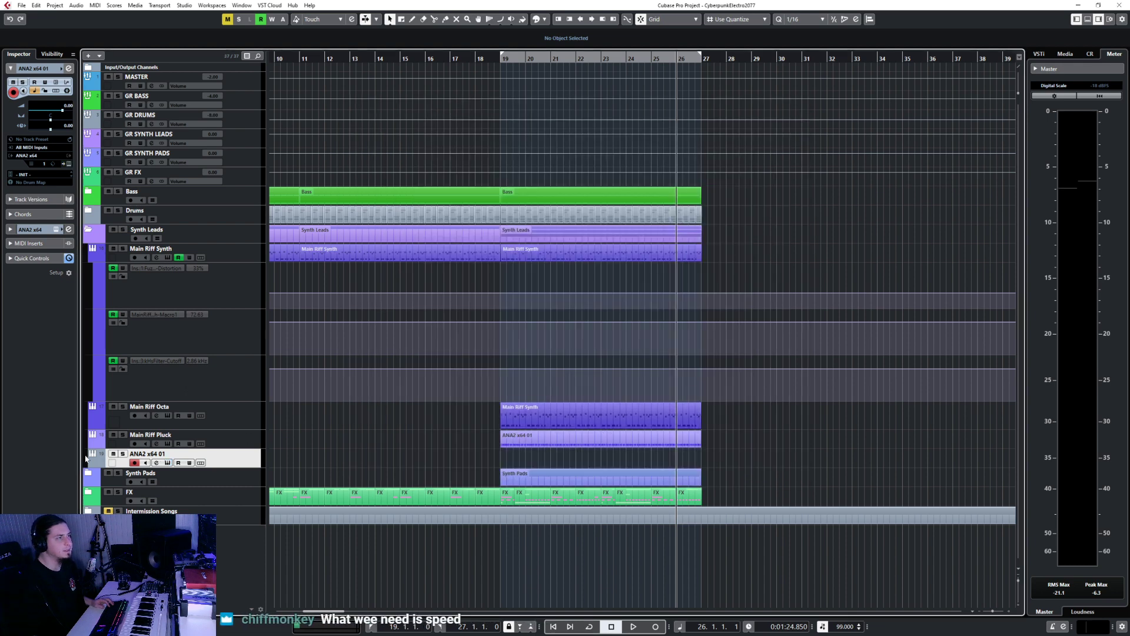
pyautogui.doubleClick(67, 106)
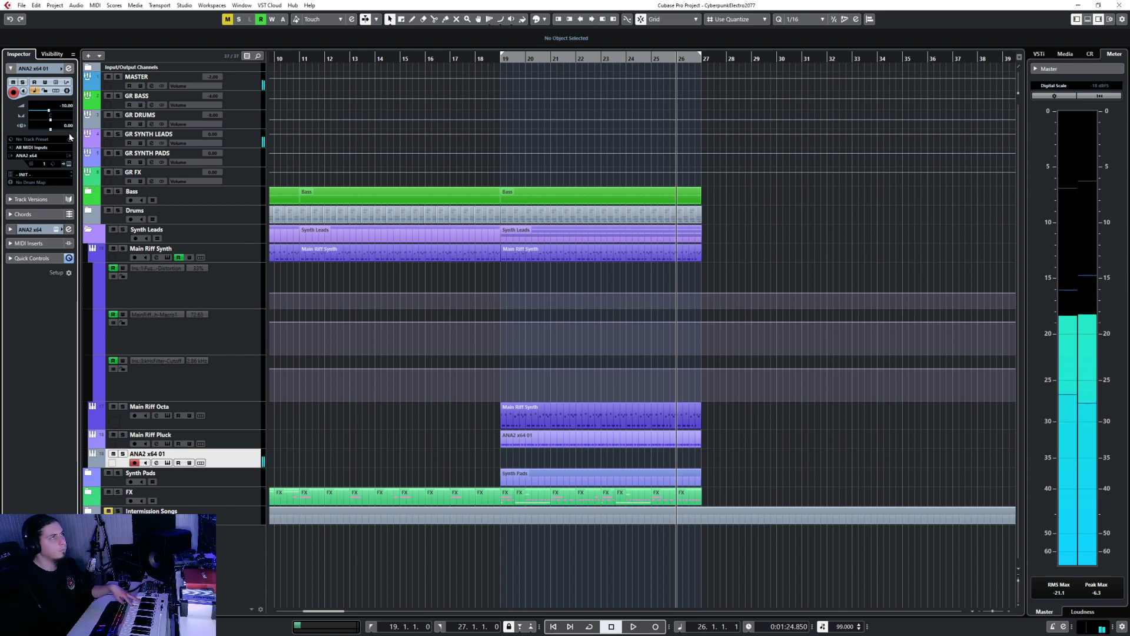
# - Load the Toneforge - Misha Mansoor guitar effect in the first insert slot of the ANA2 x64 01 channel
pyautogui.press('F3')
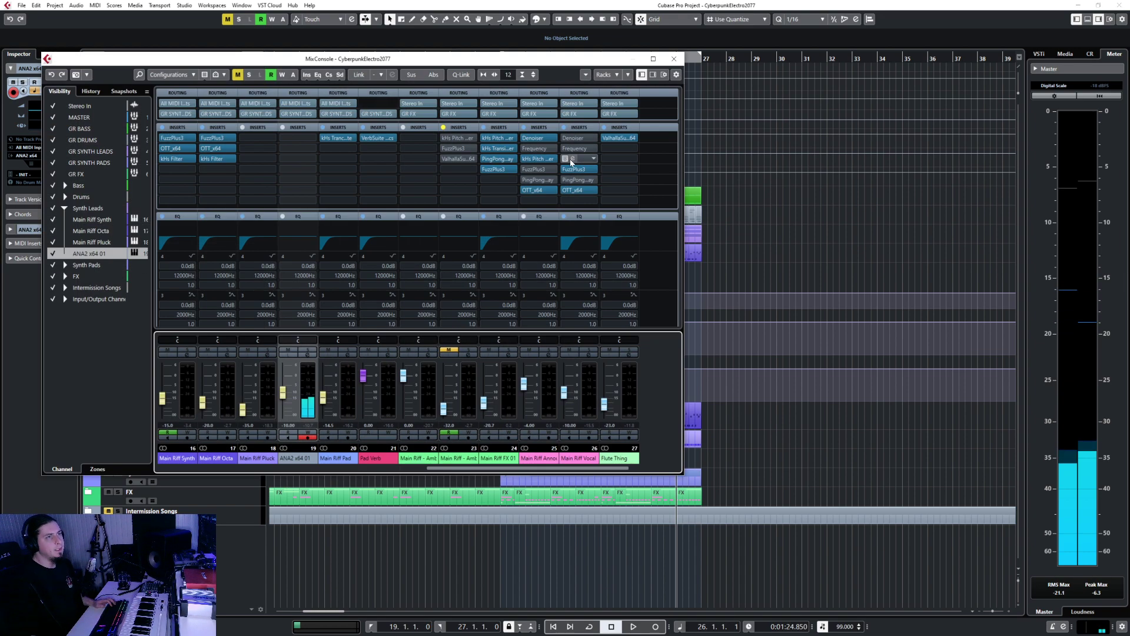
pyautogui.click(300, 138)
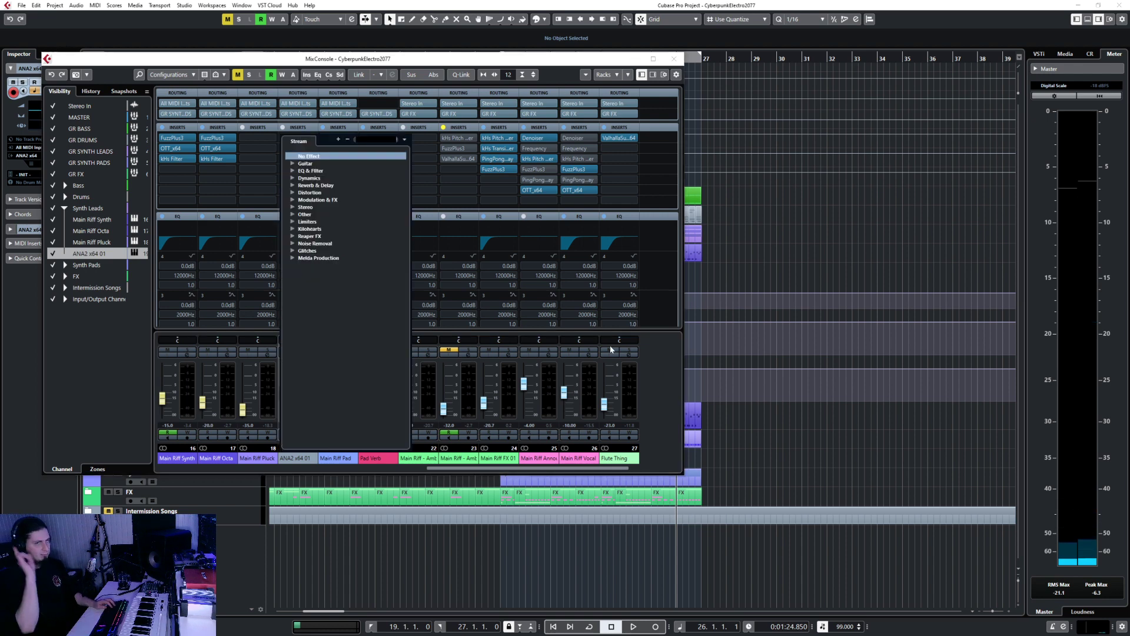
pyautogui.write('tone')
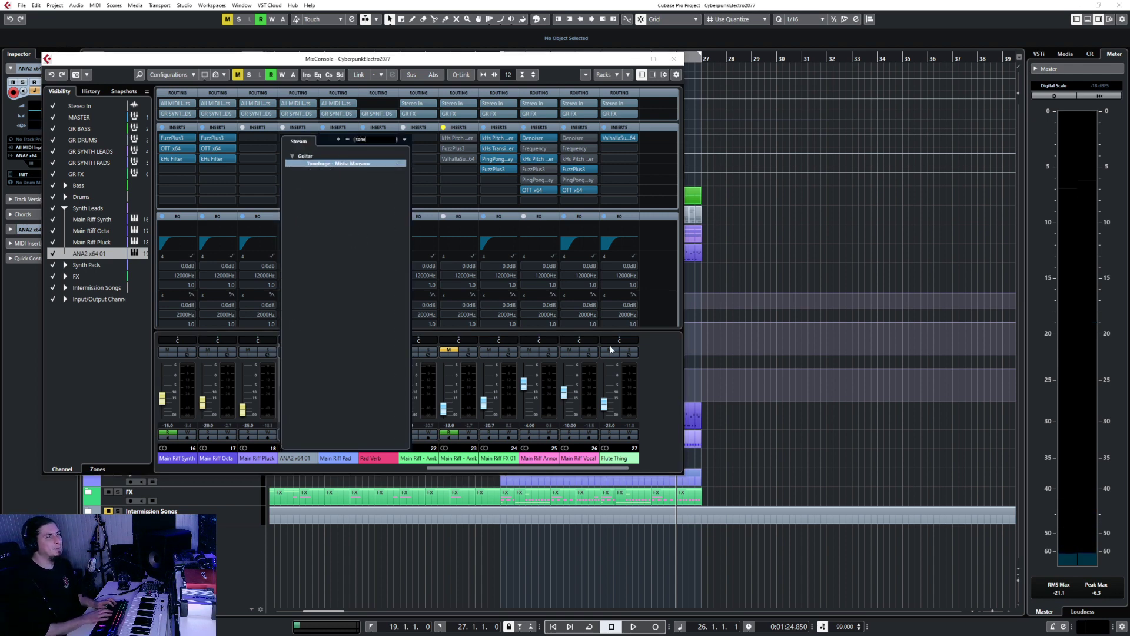
pyautogui.press('Escape')
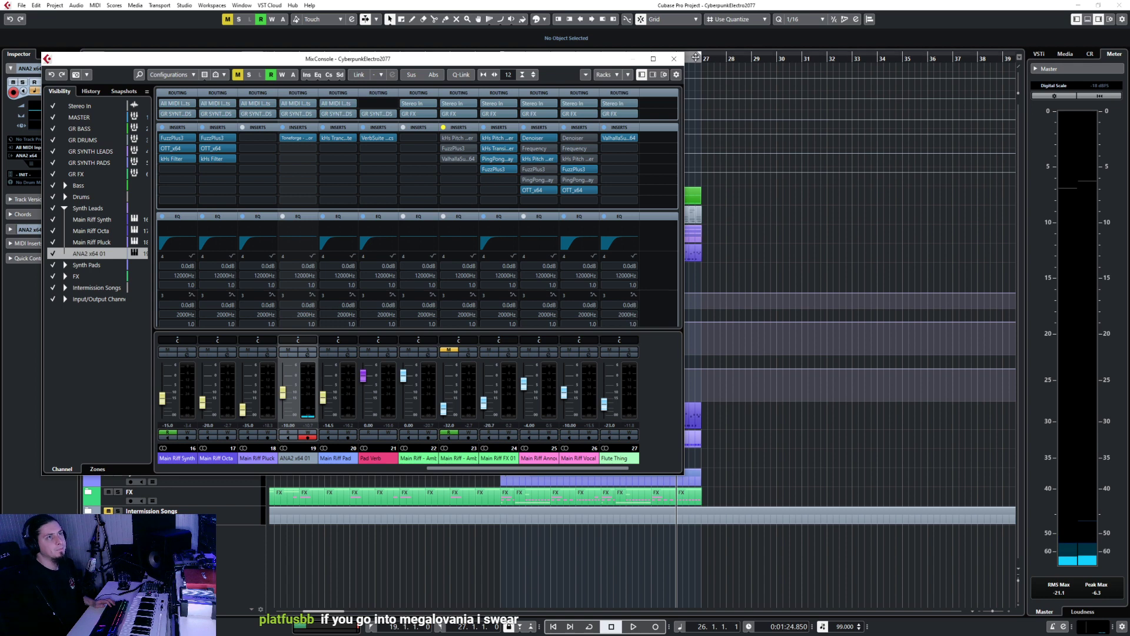
pyautogui.press('F3')
# - Try recording a synth take on the ANA2 x64 01 track from bar 19, and delete the recorded clip
pyautogui.press('8')
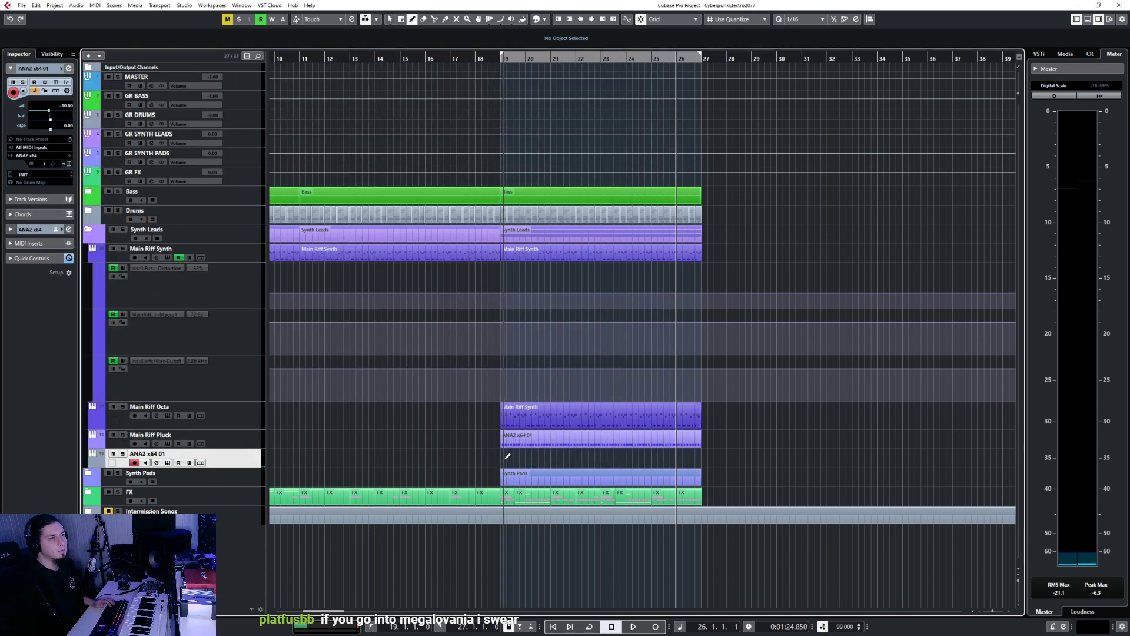
pyautogui.press('1')
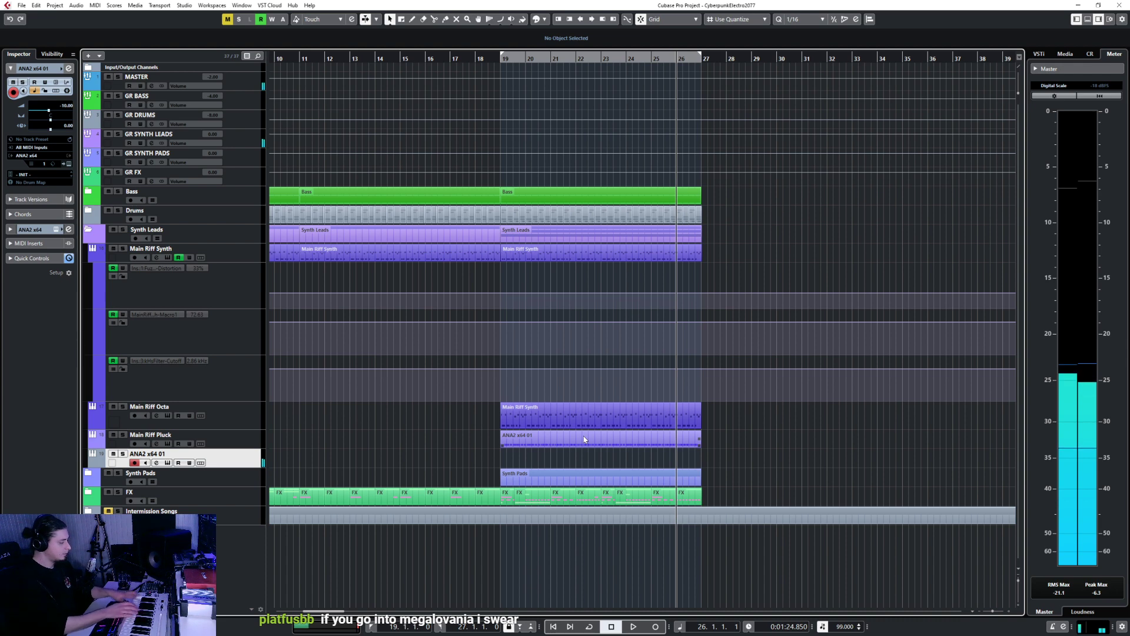
pyautogui.press('KP_1')
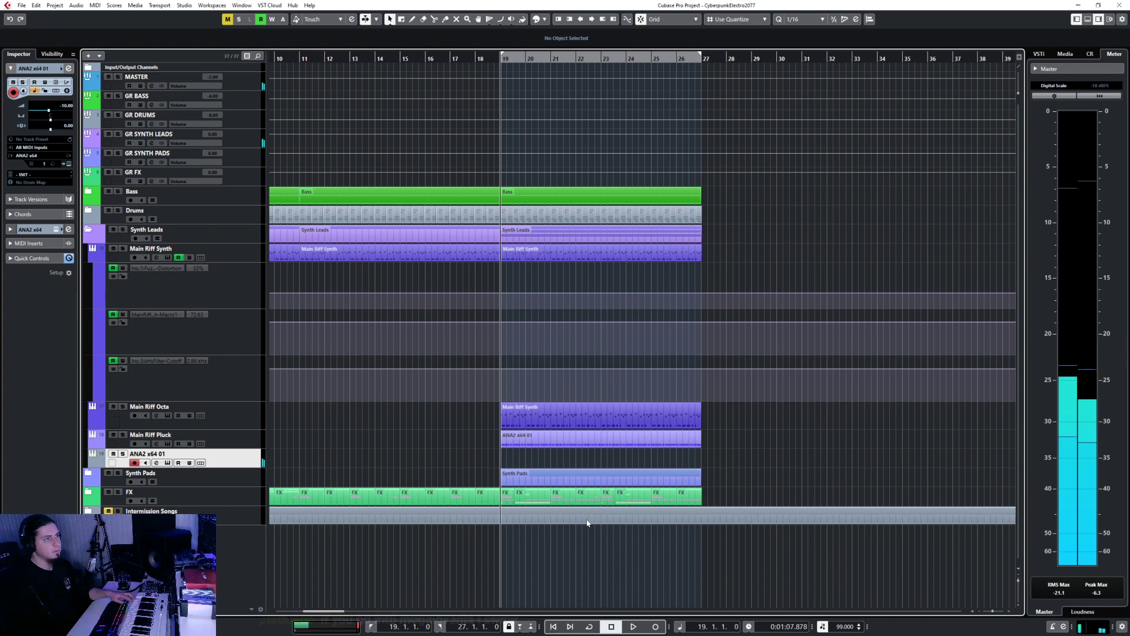
pyautogui.press('KP_Multiply')
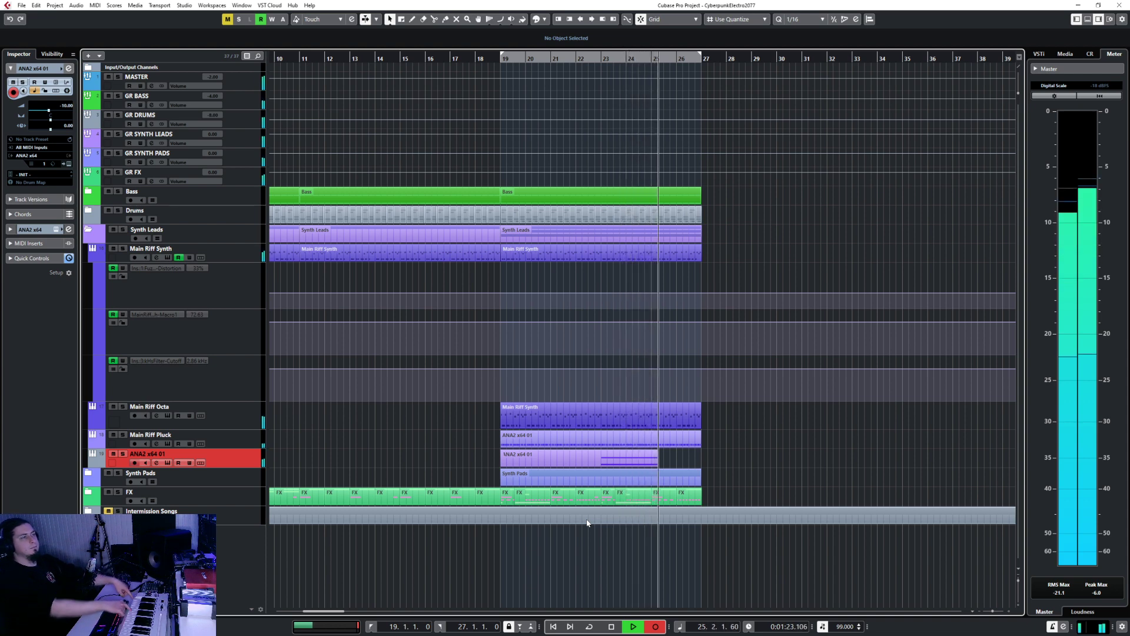
pyautogui.press('space')
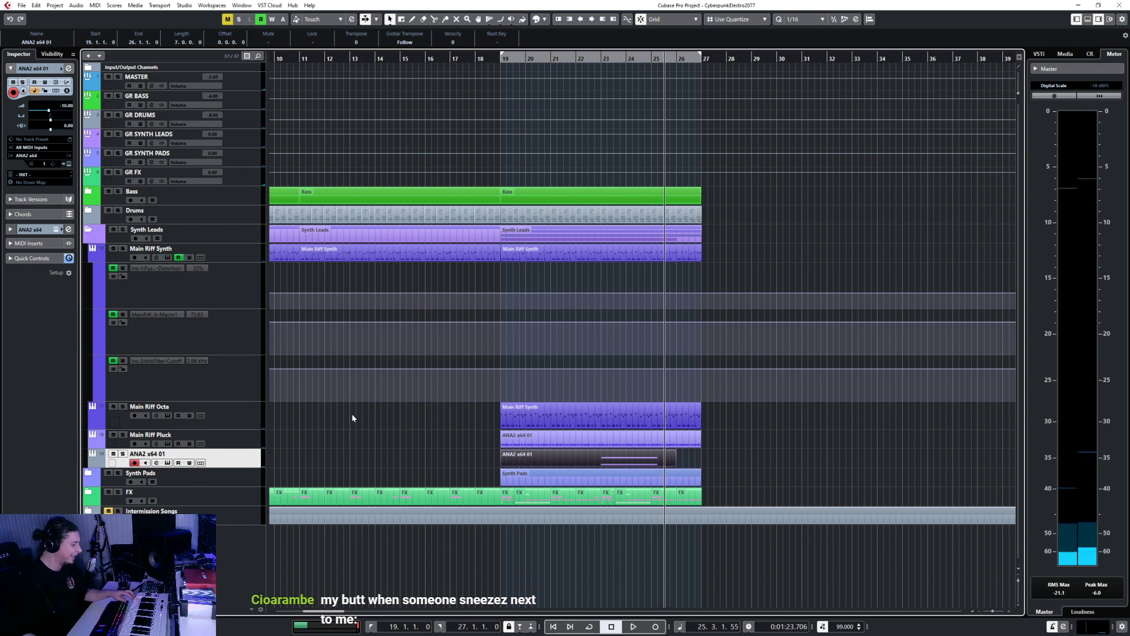
pyautogui.press('Delete')
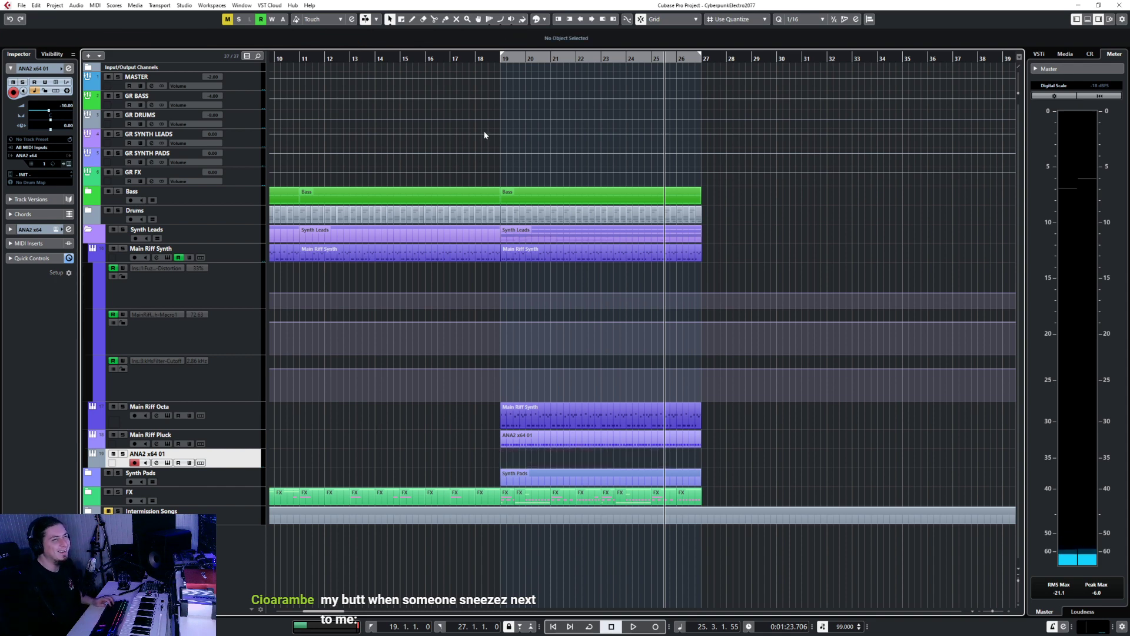
# - Return to bar 19 and review the ANA2 instrument and the Toneforge insert on its channel
pyautogui.click(500, 60)
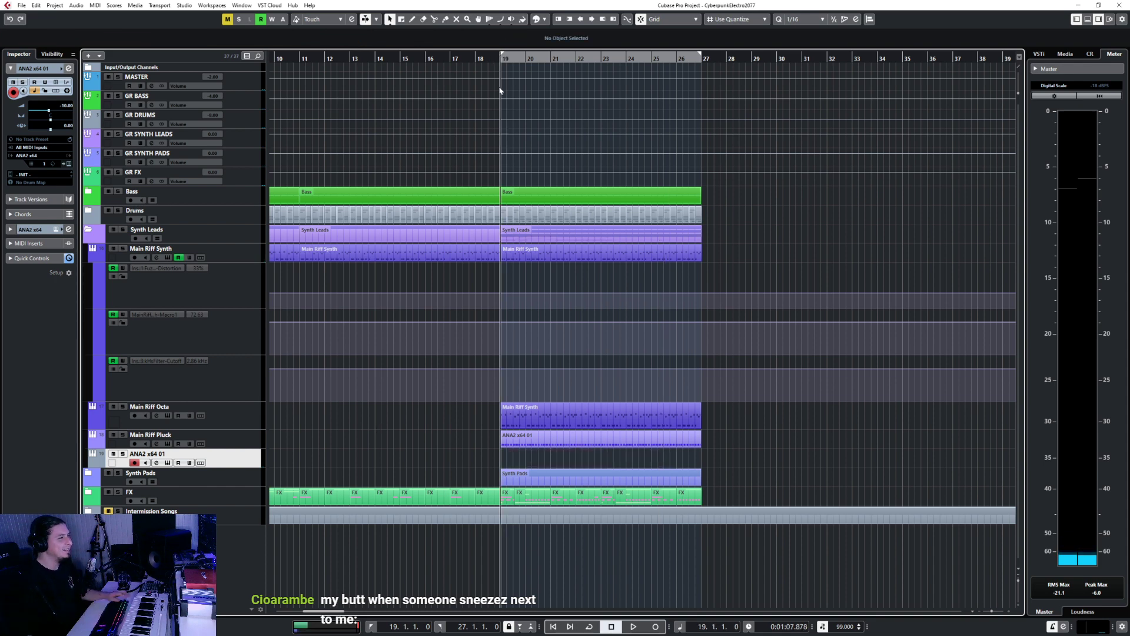
pyautogui.click(67, 164)
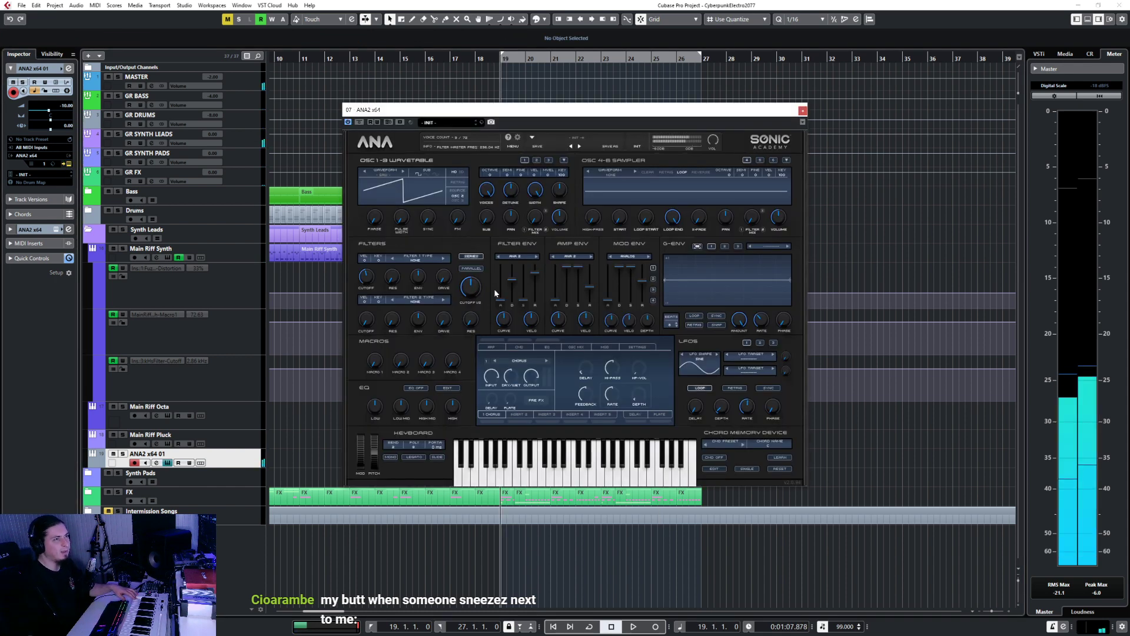
pyautogui.click(799, 110)
pyautogui.press('F3')
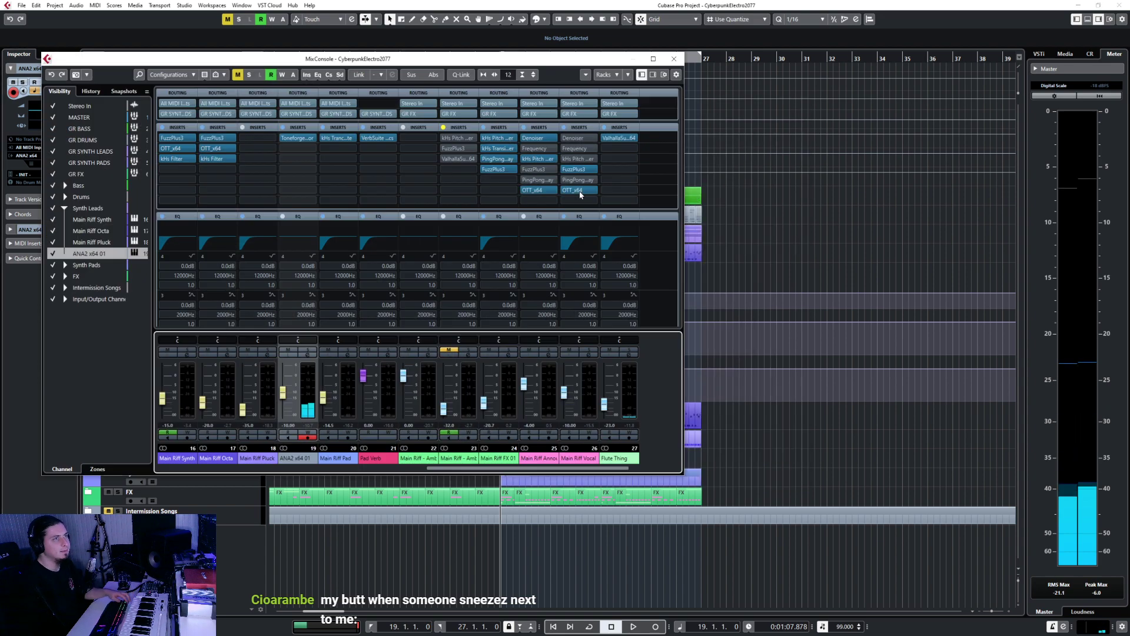
pyautogui.click(294, 139)
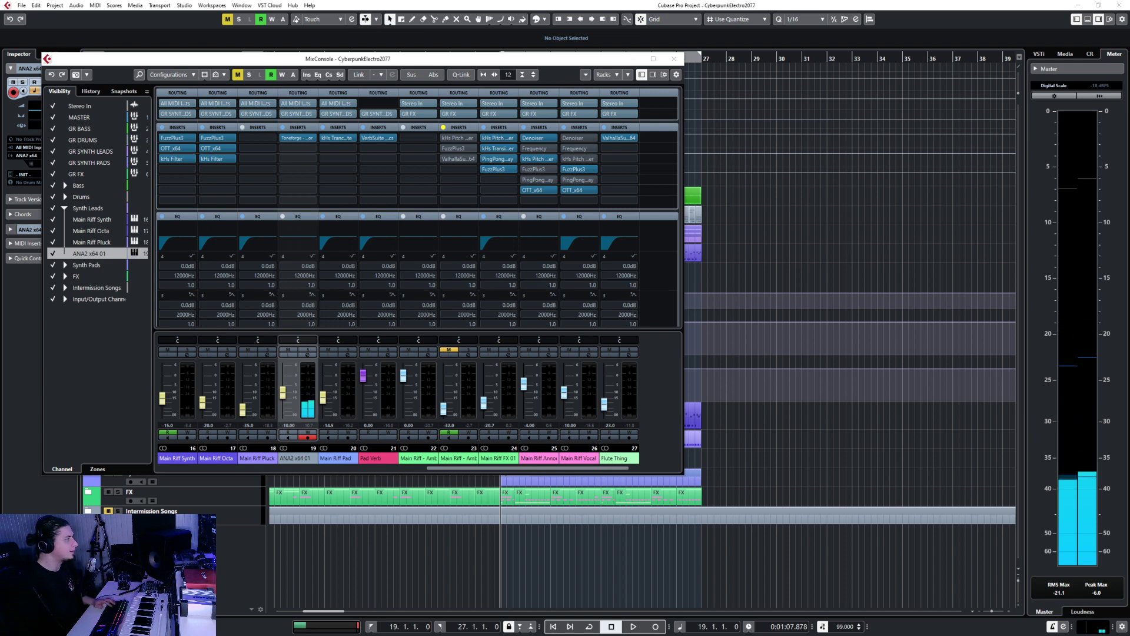
pyautogui.press('F3')
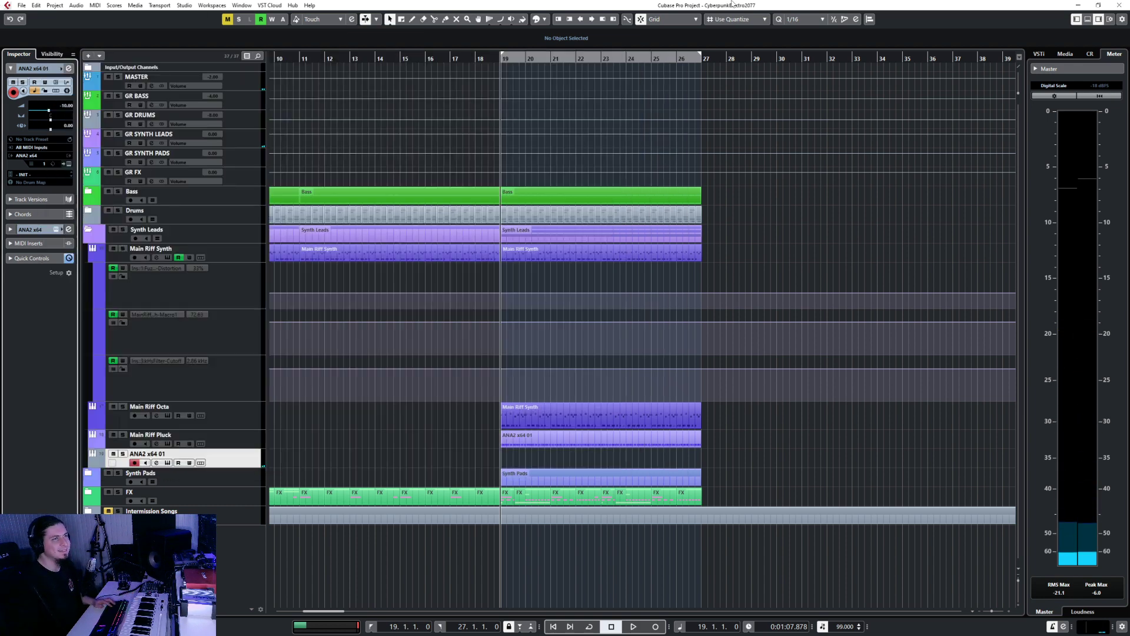
# - Place the playback position at bar 18 and load Virtual Mix Rack in the ANA2 x64 01 channel's second insert slot
pyautogui.click(472, 53)
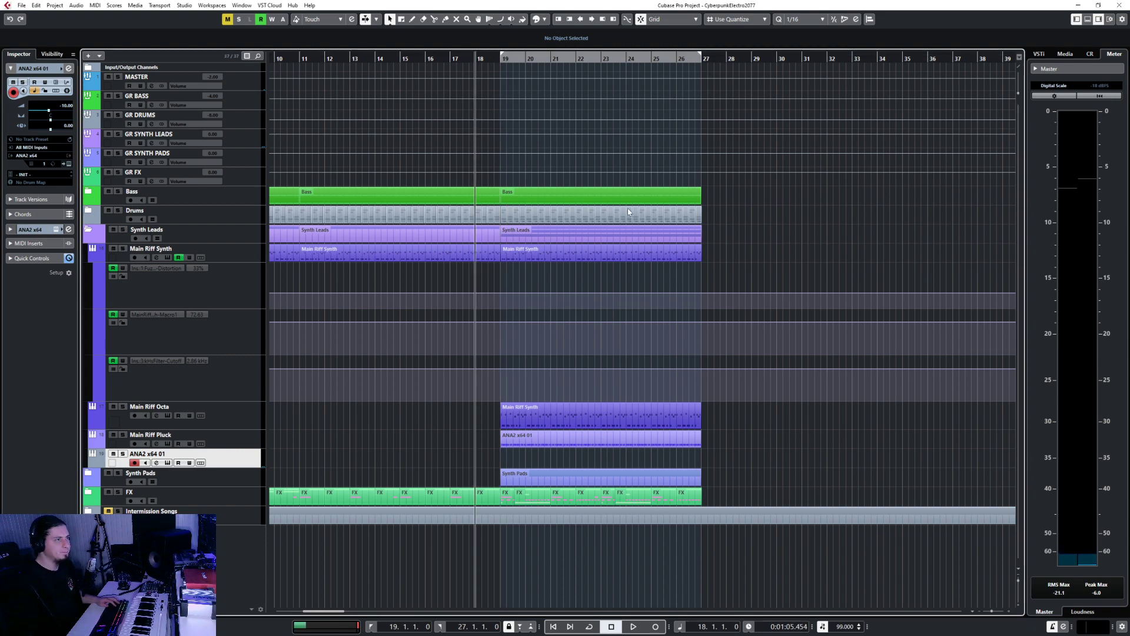
pyautogui.press('F3')
pyautogui.click(343, 160)
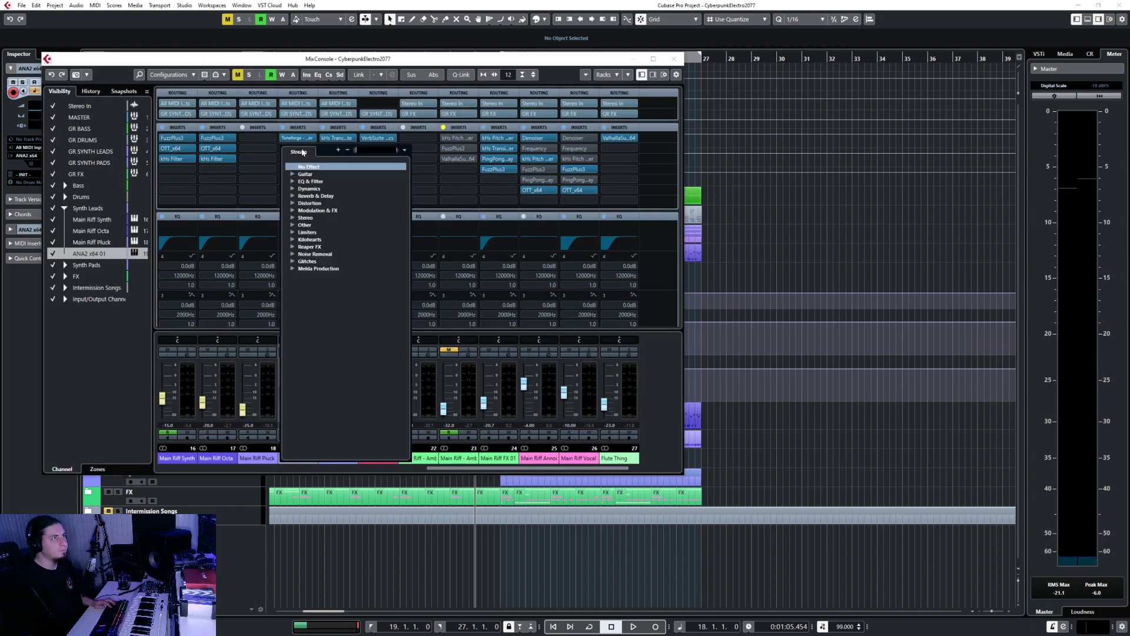
pyautogui.write('virtual')
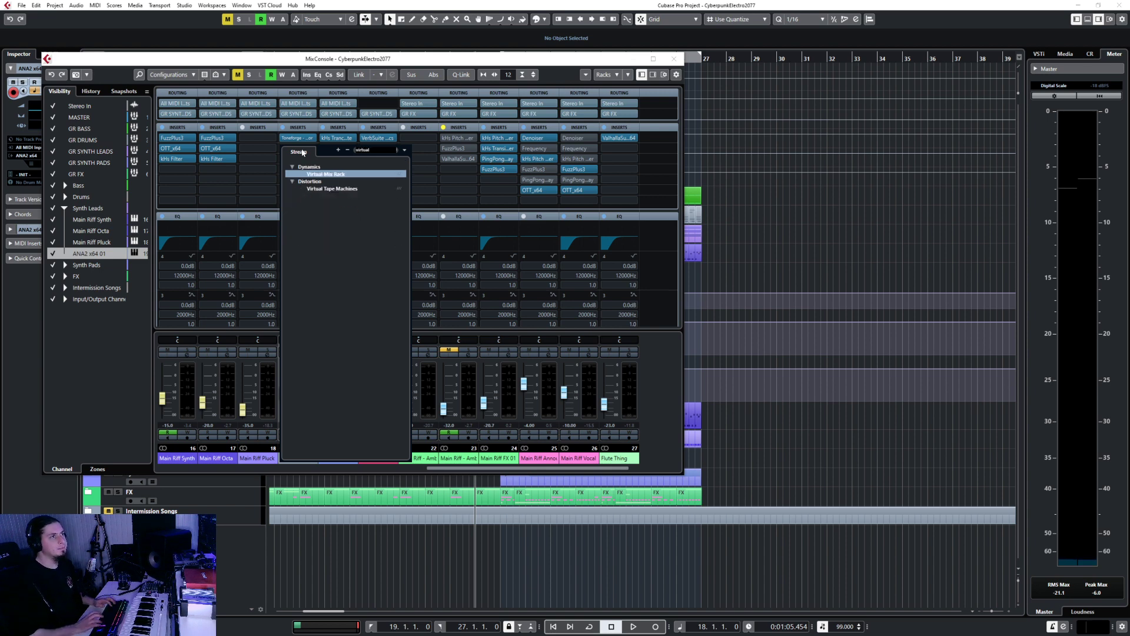
pyautogui.press('Escape')
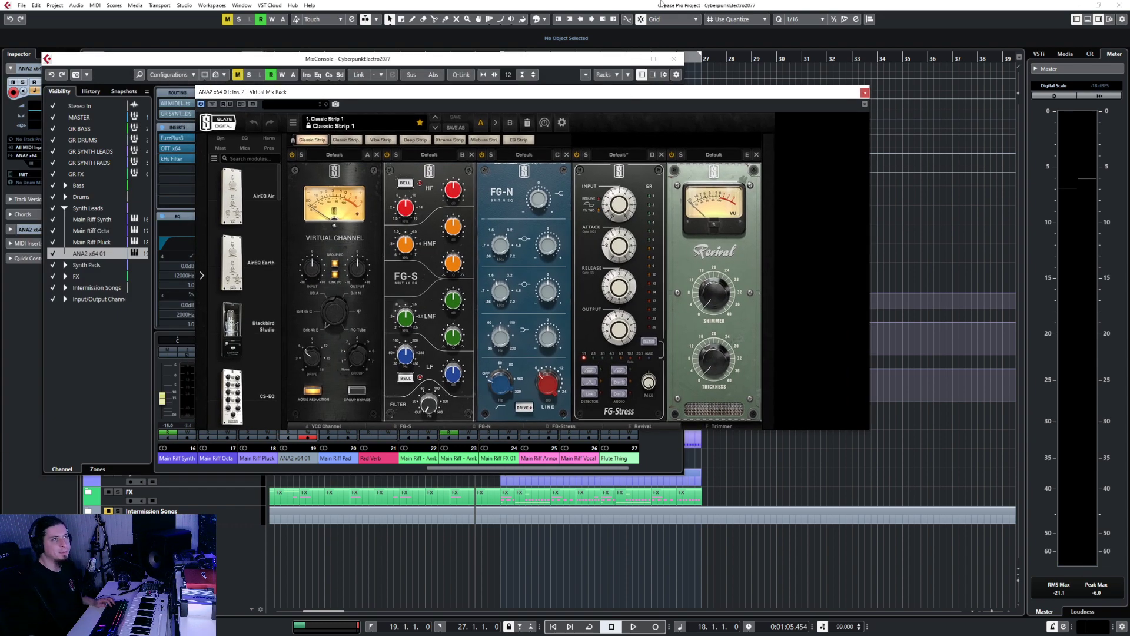
pyautogui.click(664, 4)
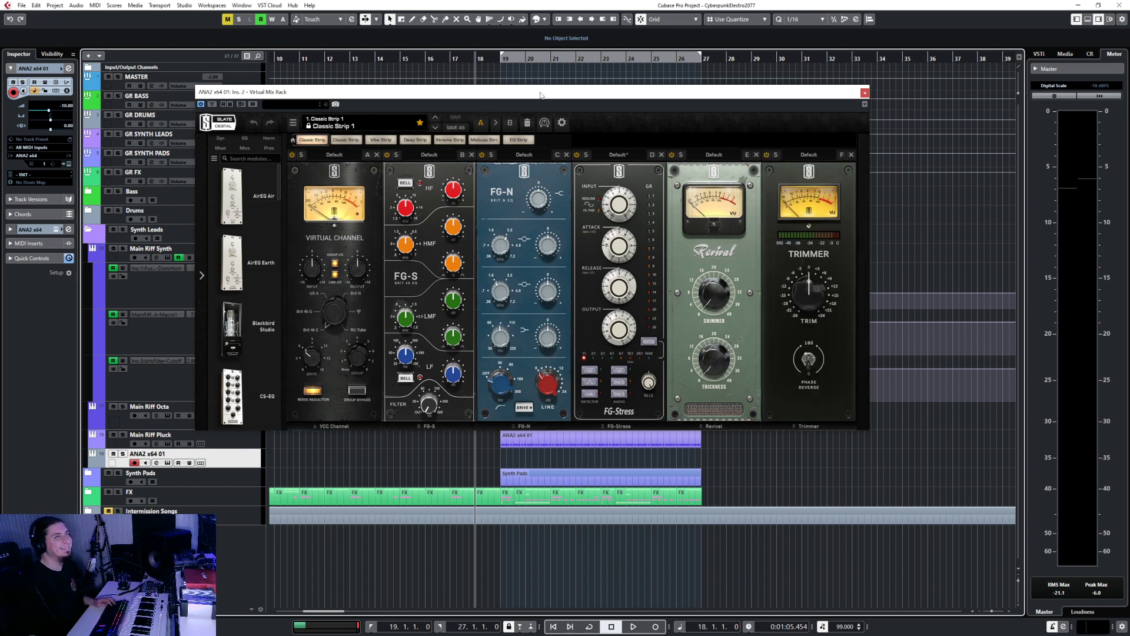
# - Clear all modules from the Virtual Mix Rack and load the FG-S equalizer in its first slot
pyautogui.click(529, 126)
pyautogui.scroll(-5, 246, 313)
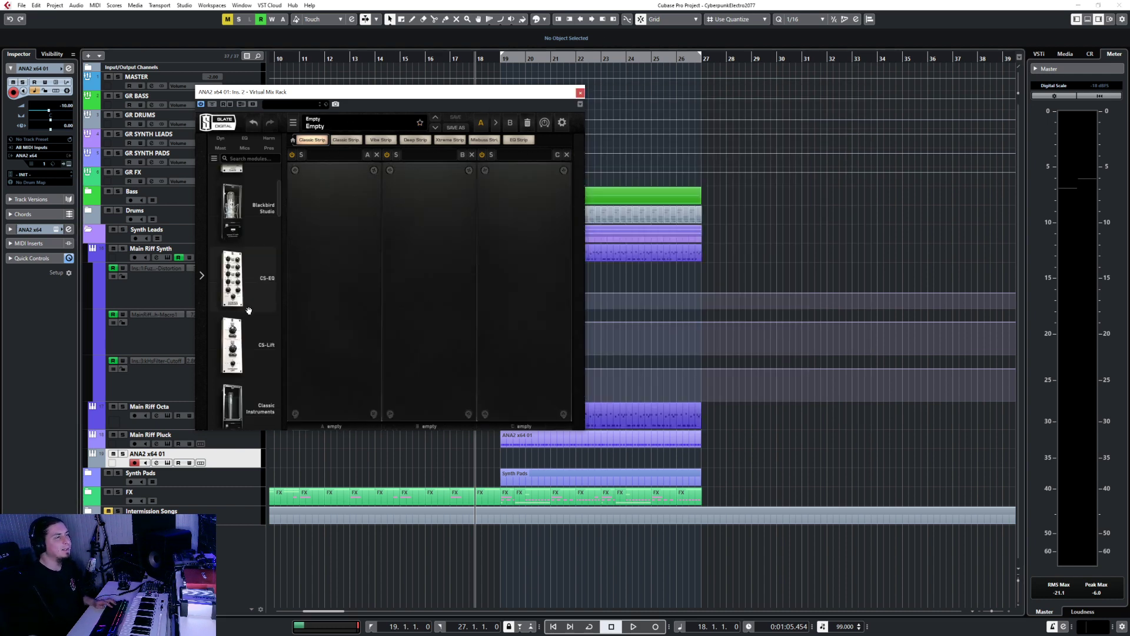
pyautogui.scroll(-8, 246, 312)
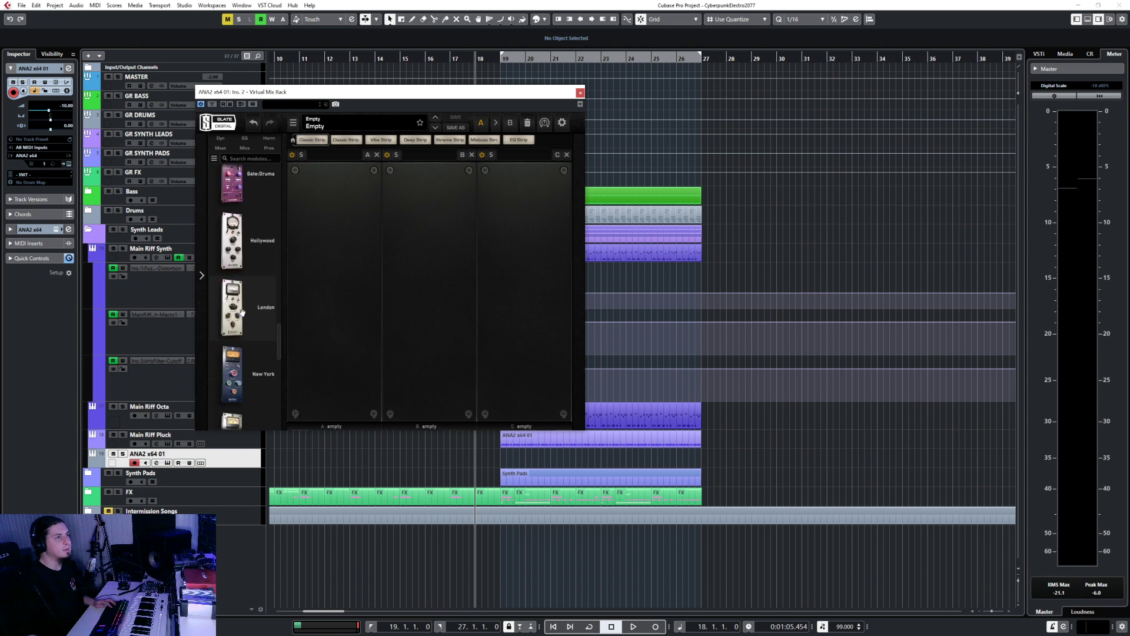
pyautogui.scroll(2, 247, 301)
pyautogui.moveTo(244, 300); pyautogui.dragTo(325, 297)
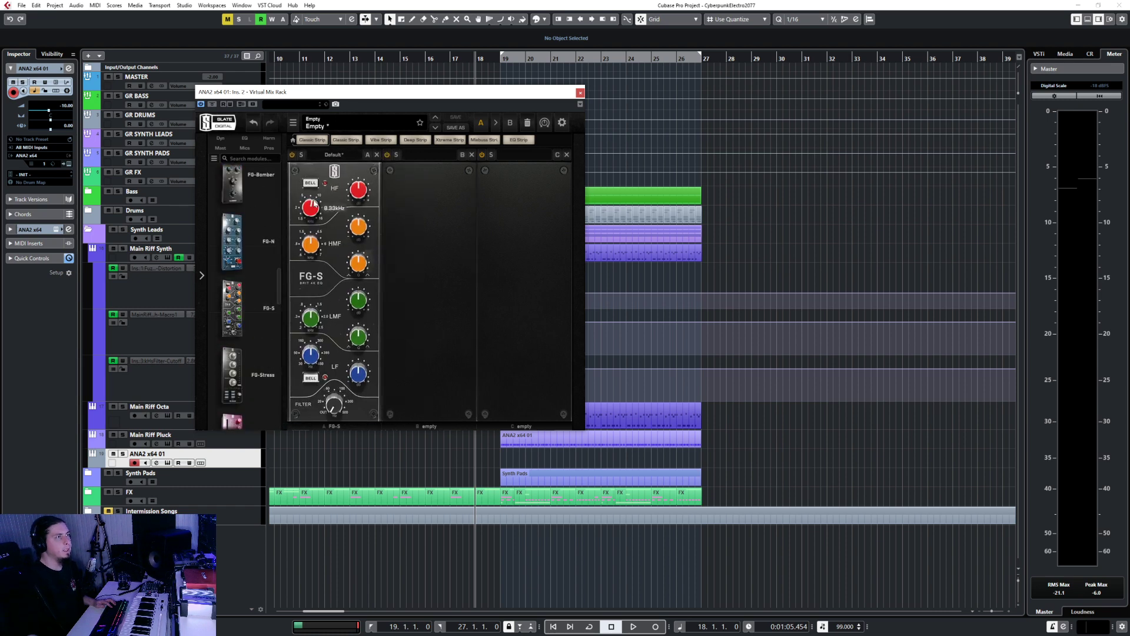
pyautogui.click(580, 93)
# - Record a new synth take on the ANA2 x64 01 track from bar 18 until after bar 27
pyautogui.press('KP_Multiply')
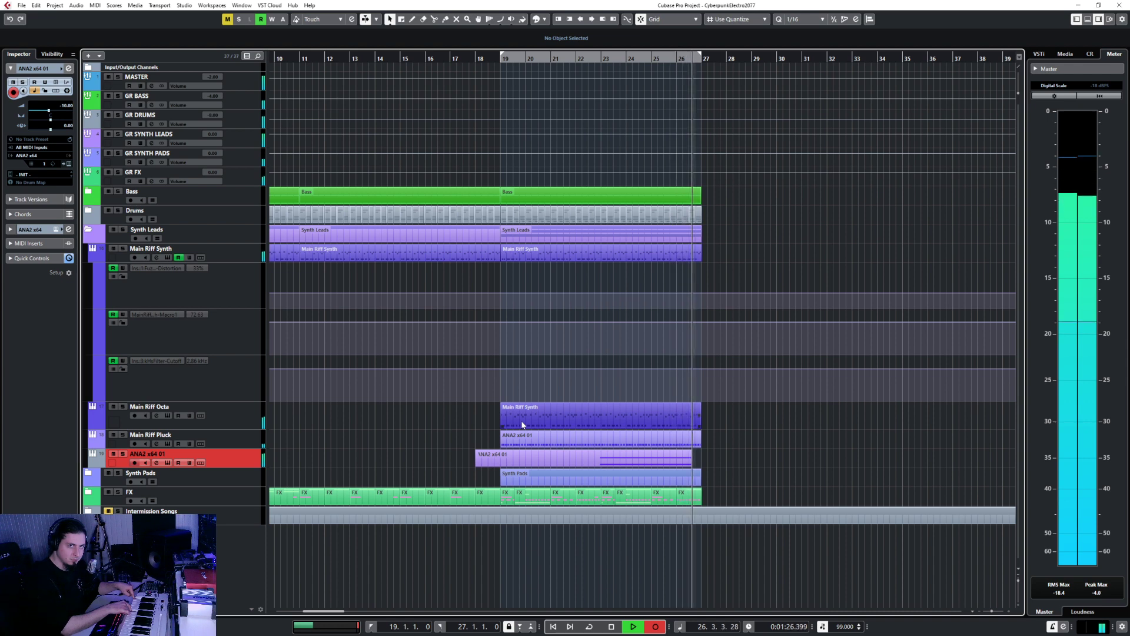
pyautogui.press('space')
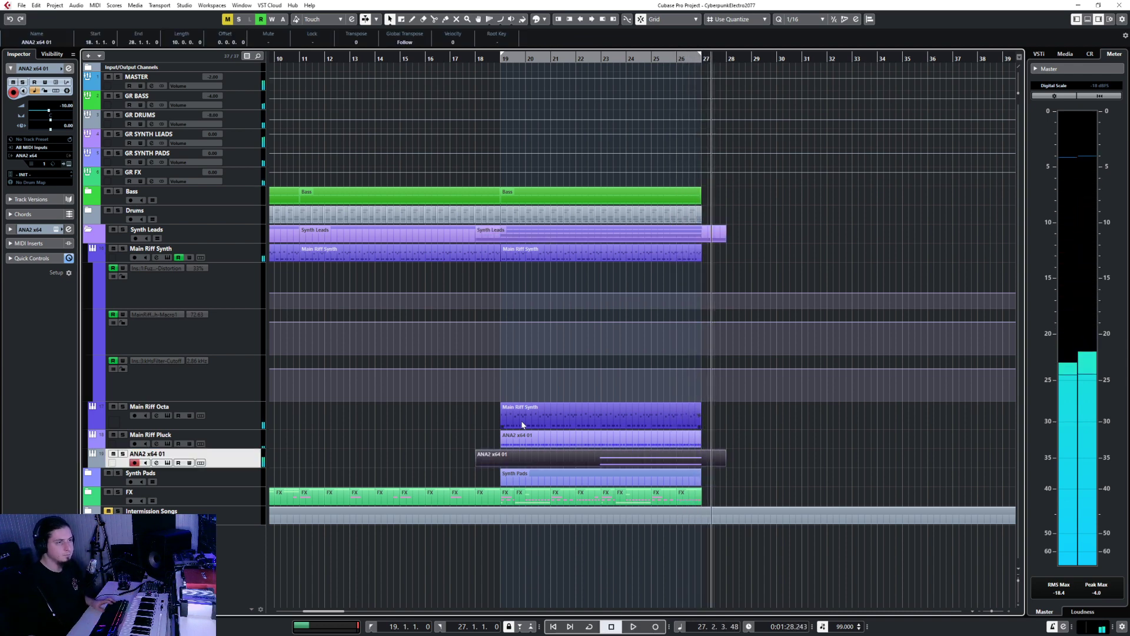
pyautogui.click(703, 471)
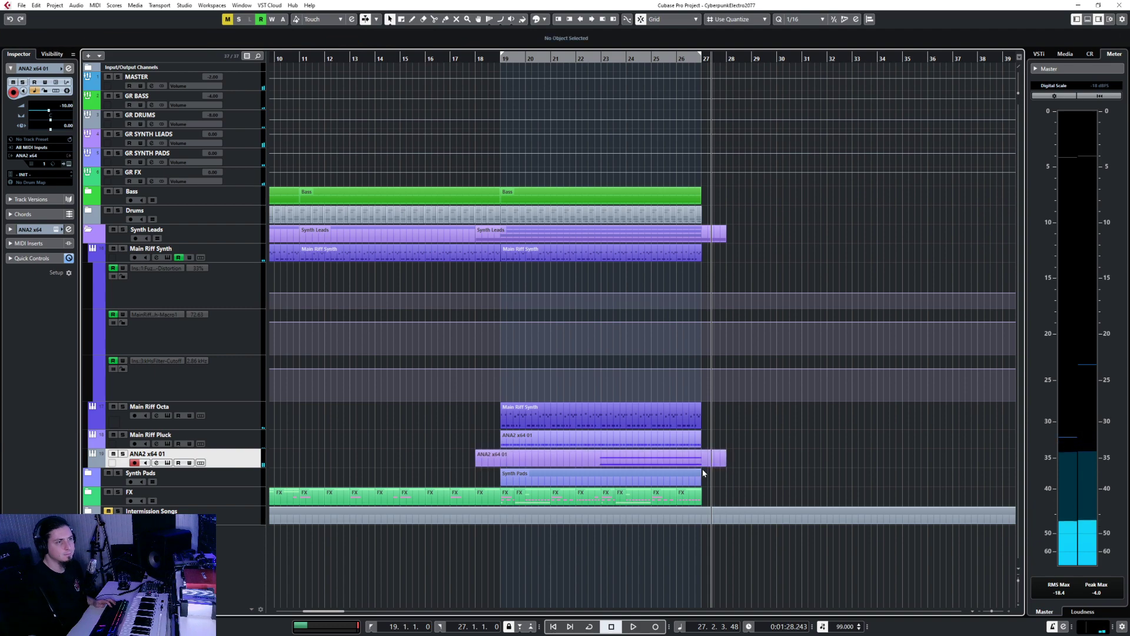
# - In the recorded clip, move both held notes to start at bar 23 and shorten them to end just before bar 27
pyautogui.doubleClick(702, 466)
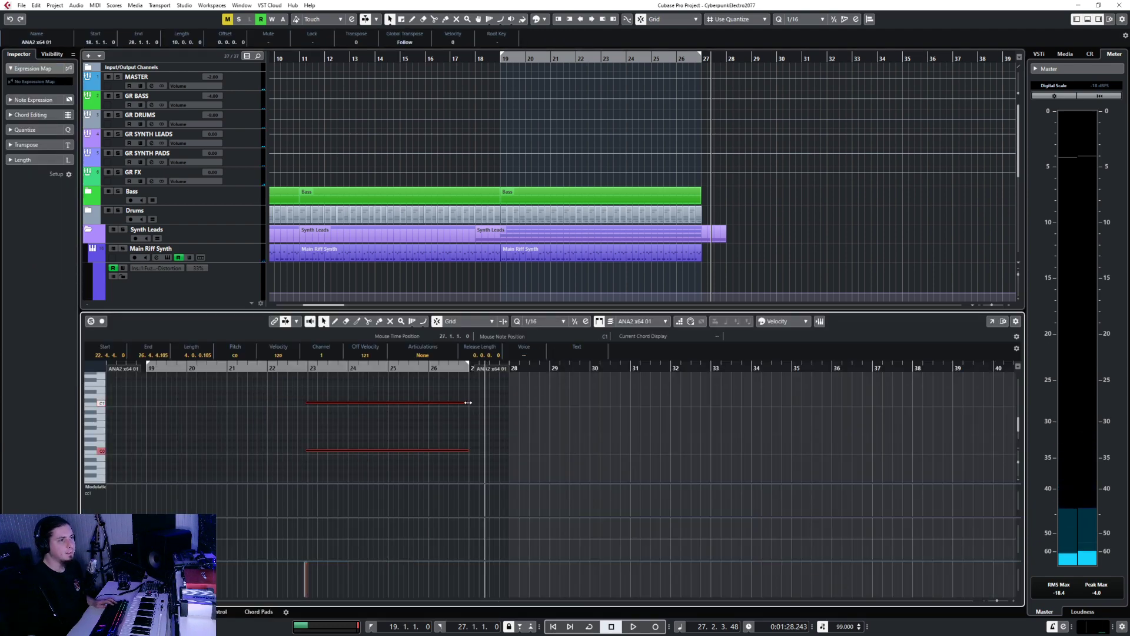
pyautogui.moveTo(307, 391); pyautogui.dragTo(373, 491)
pyautogui.scroll(3, 306, 397)
pyautogui.scroll(2, 307, 398)
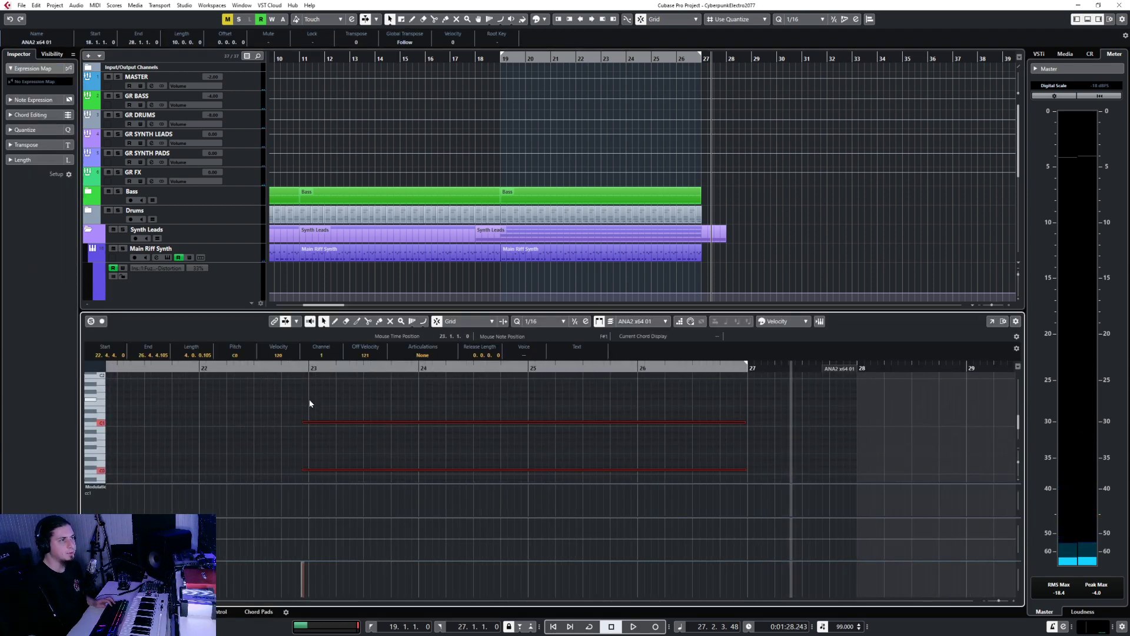
pyautogui.moveTo(309, 425); pyautogui.dragTo(316, 424)
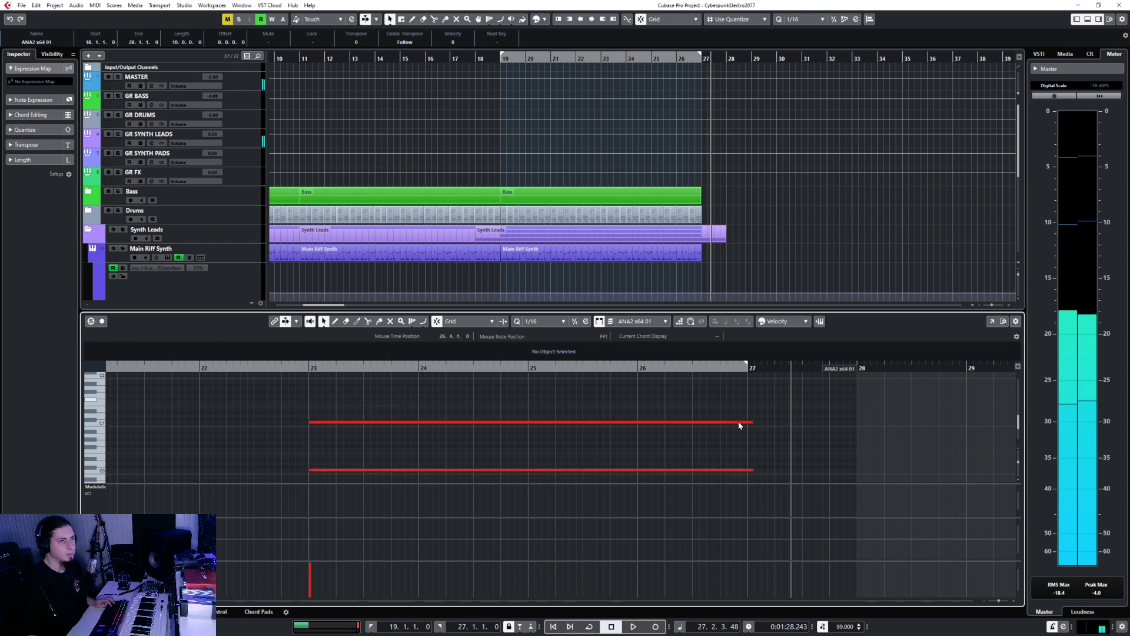
pyautogui.scroll(-3, 760, 395)
pyautogui.scroll(2, 759, 395)
pyautogui.moveTo(754, 400); pyautogui.dragTo(739, 399)
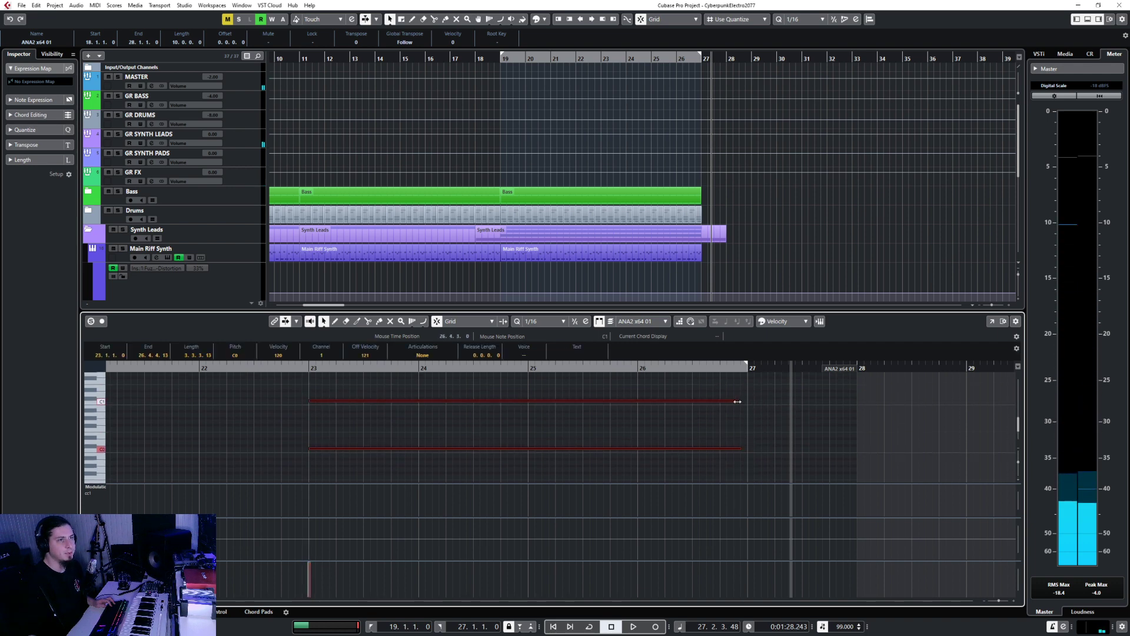
pyautogui.click(409, 472)
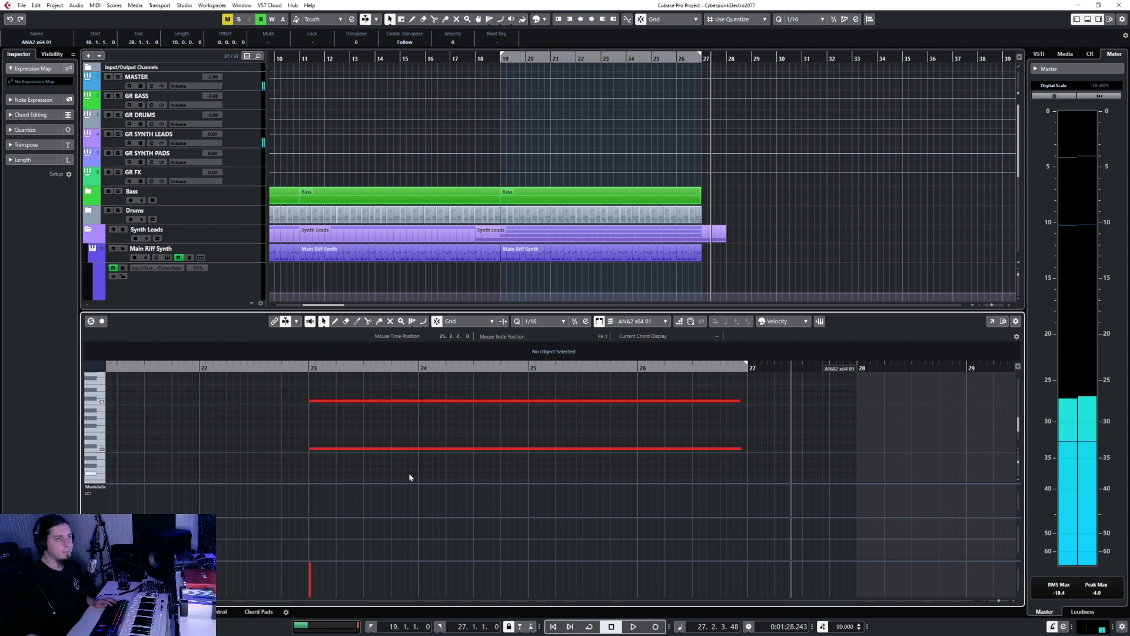
pyautogui.click(87, 612)
# - Trim the recorded ANA2 x64 01 clip to start at 22.4.4 and end at bar 27
pyautogui.click(732, 464)
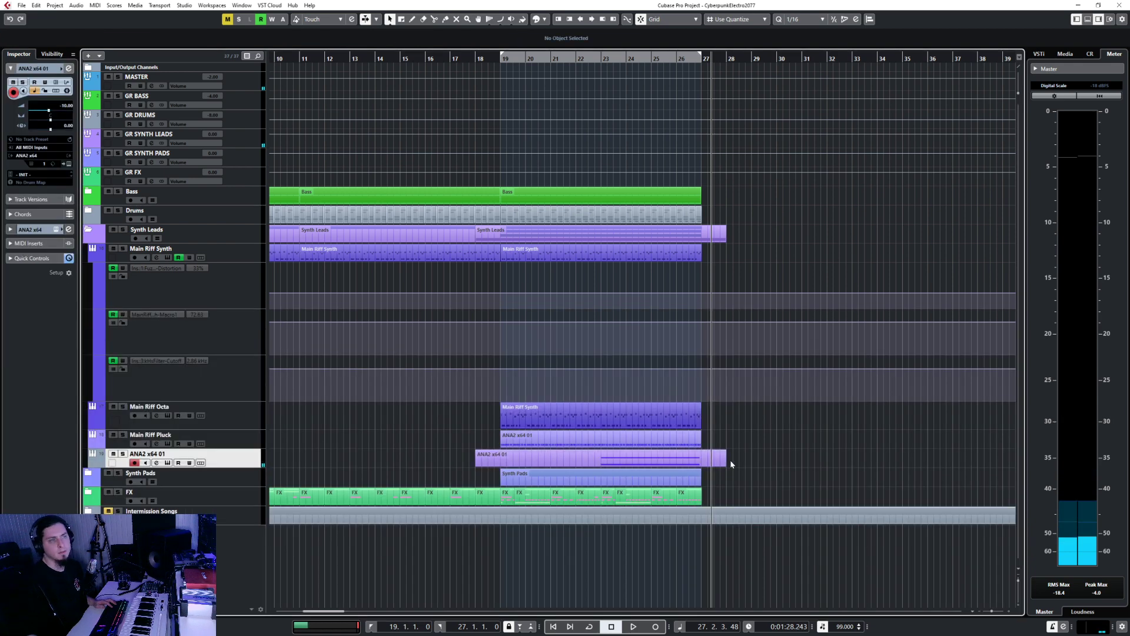
pyautogui.moveTo(725, 464); pyautogui.dragTo(701, 464)
pyautogui.hotkey('ctrl', 'z')
pyautogui.moveTo(477, 465); pyautogui.dragTo(599, 465)
pyautogui.hotkey('alt', 's')
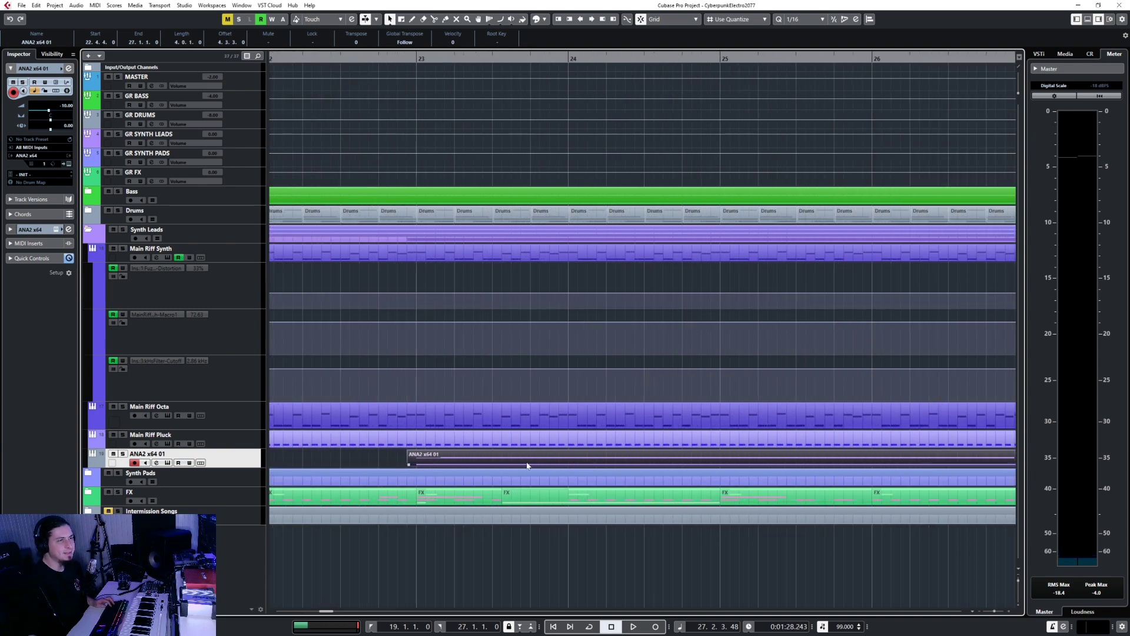
pyautogui.scroll(-3, 424, 464)
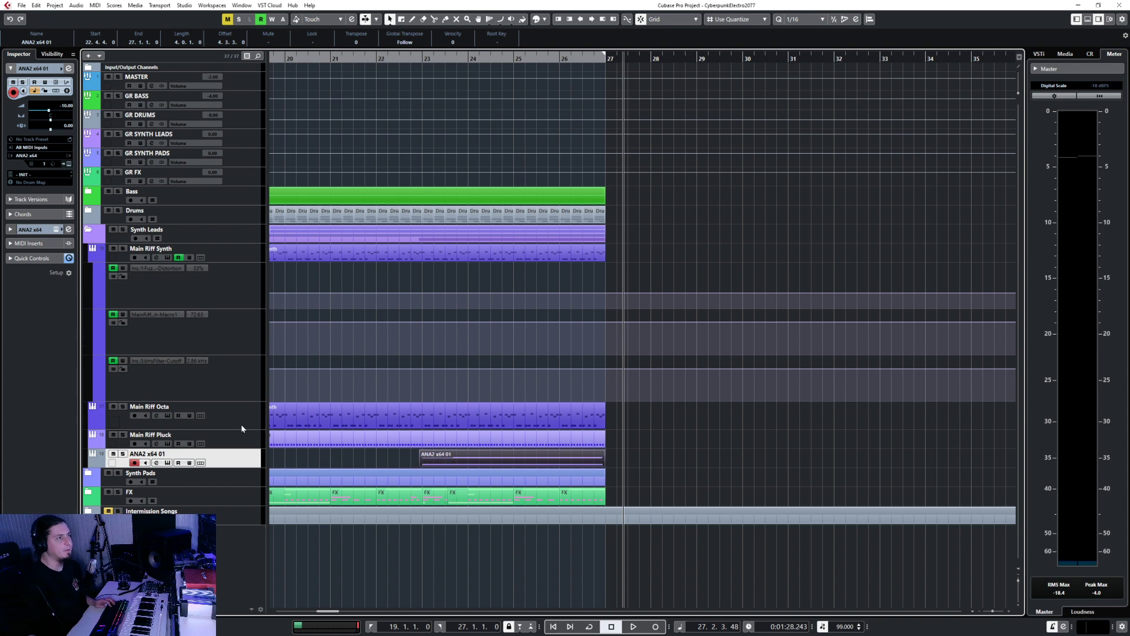
# - Rename the ANA2 x64 01 track as HONK SYNTH and colour it dark purple
pyautogui.doubleClick(130, 449)
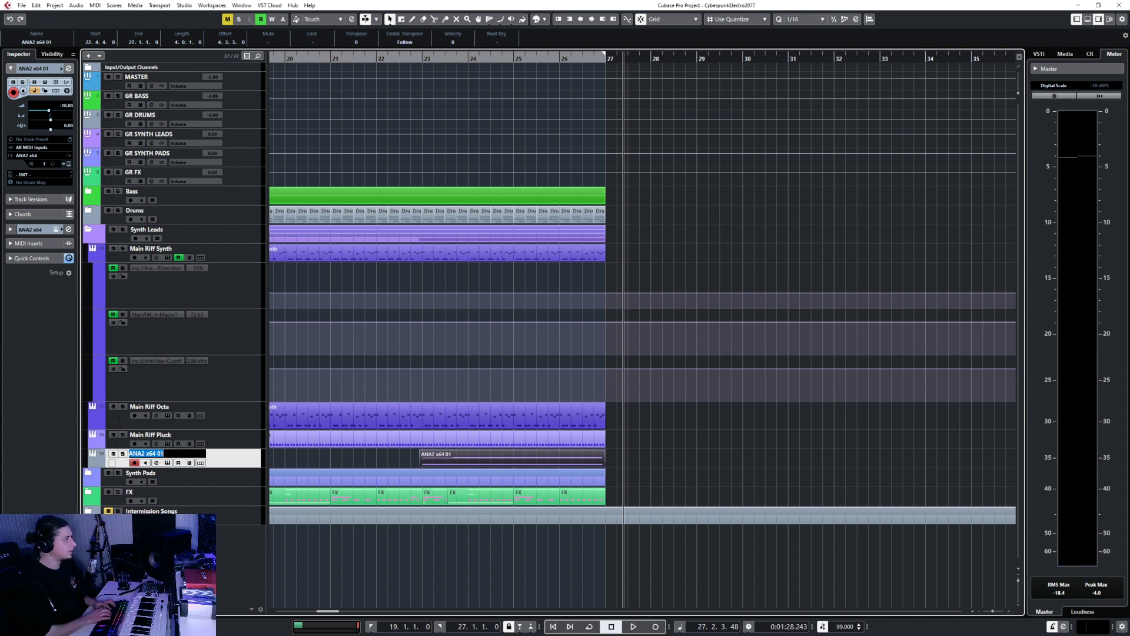
pyautogui.write('HONK')
pyautogui.press('Return')
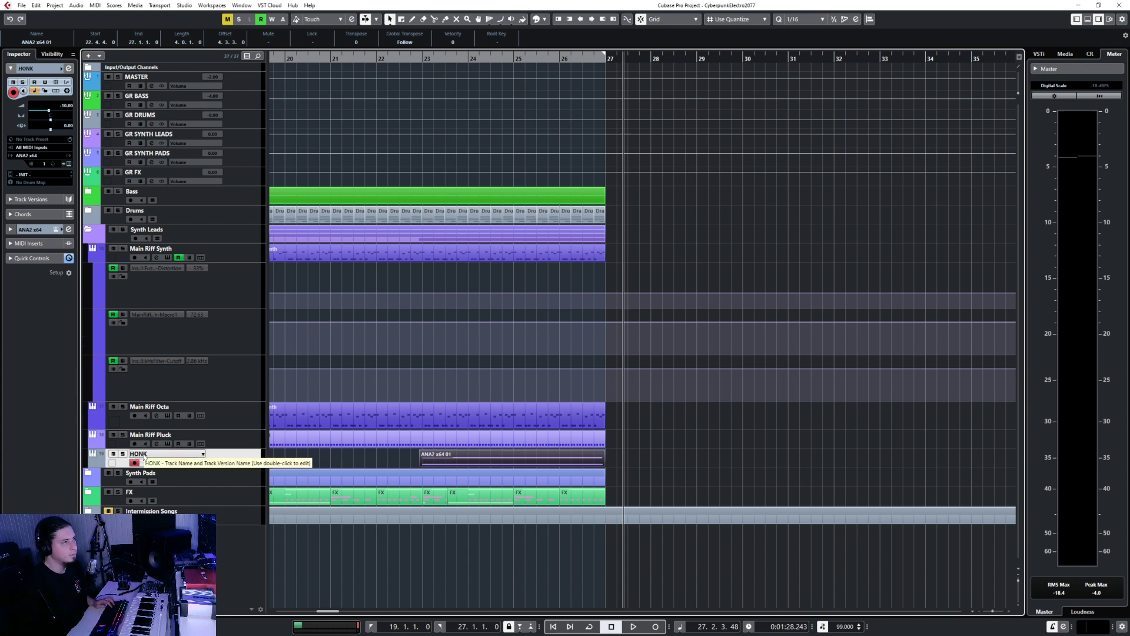
pyautogui.doubleClick(144, 454)
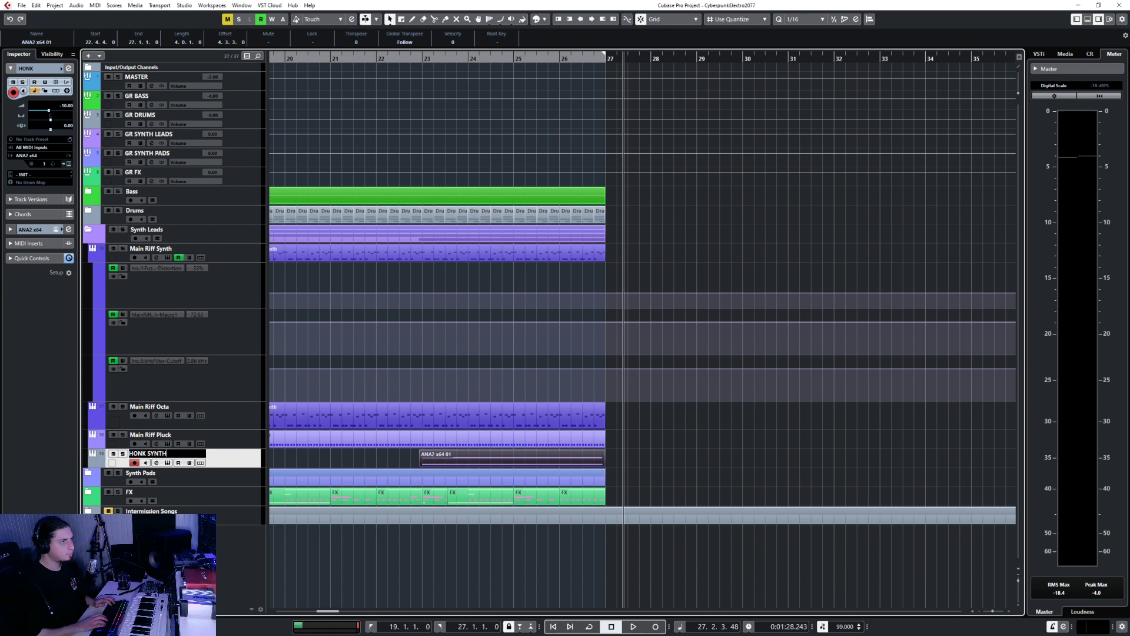
pyautogui.write('SYNTH')
pyautogui.press('Return')
pyautogui.click(101, 460)
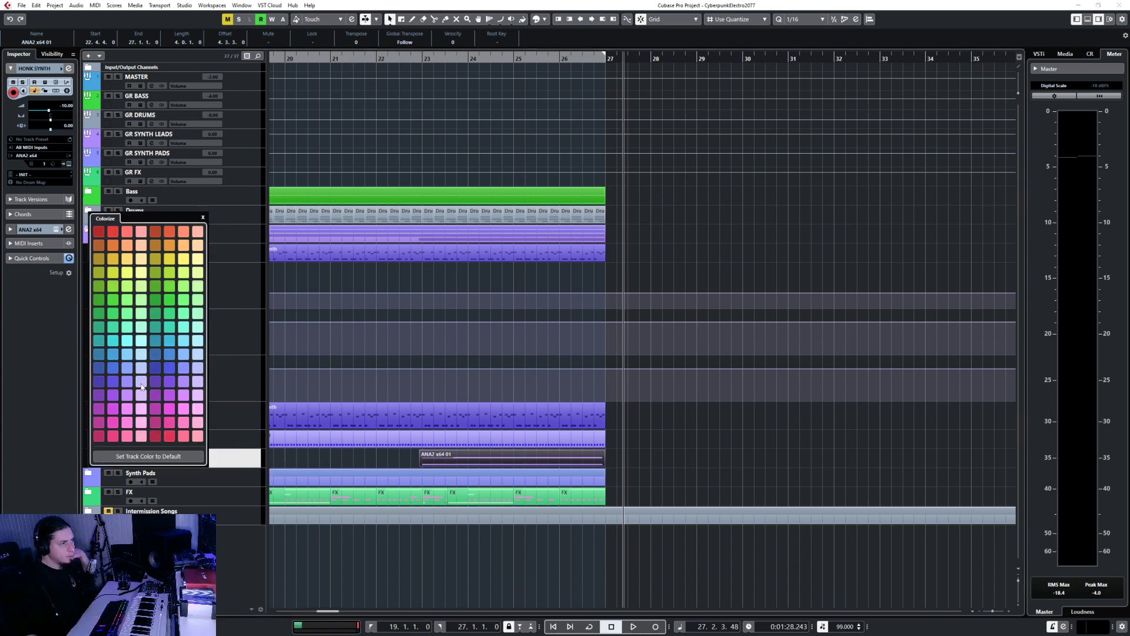
pyautogui.click(99, 397)
pyautogui.click(635, 465)
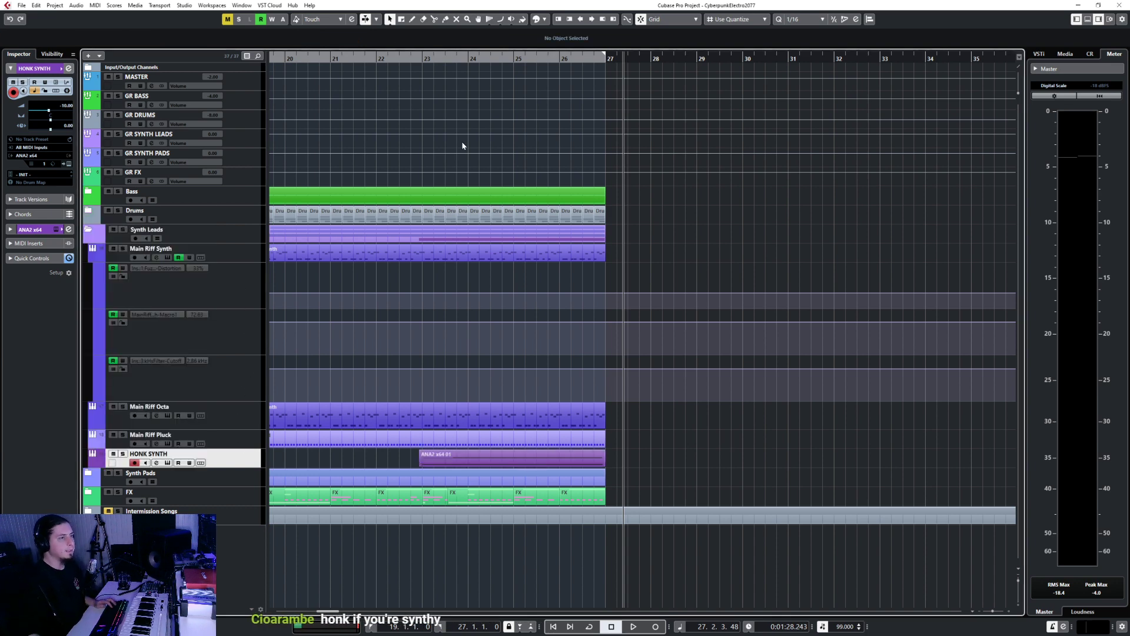
# - Load kHs Trance Gate in the third insert slot of the HONK SYNTH channel
pyautogui.press('F3')
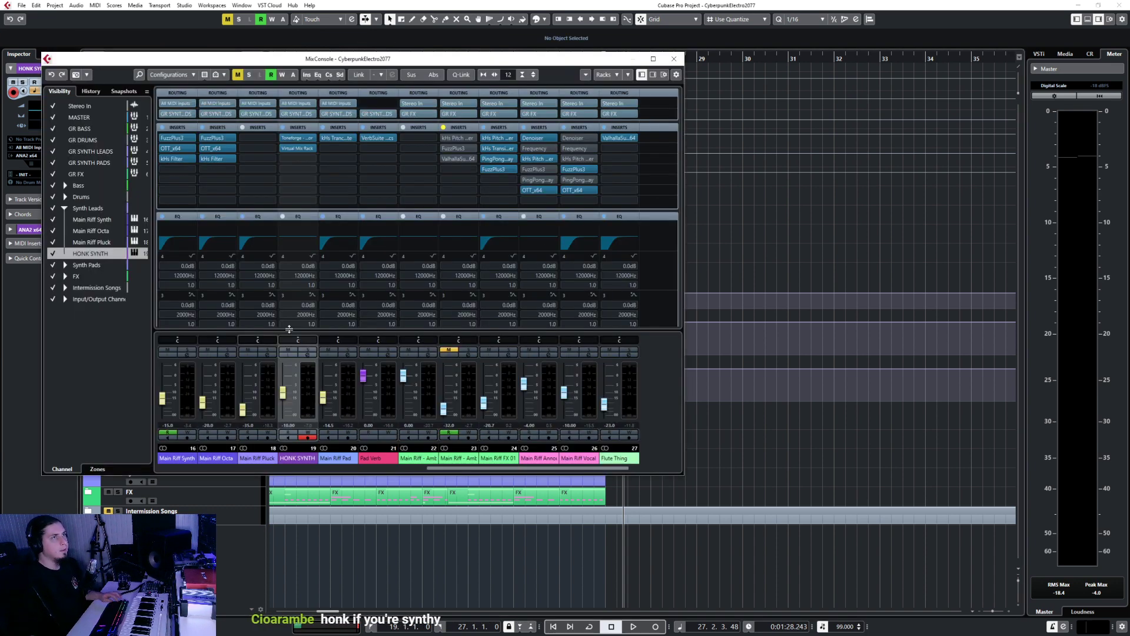
pyautogui.click(303, 159)
pyautogui.write('tone')
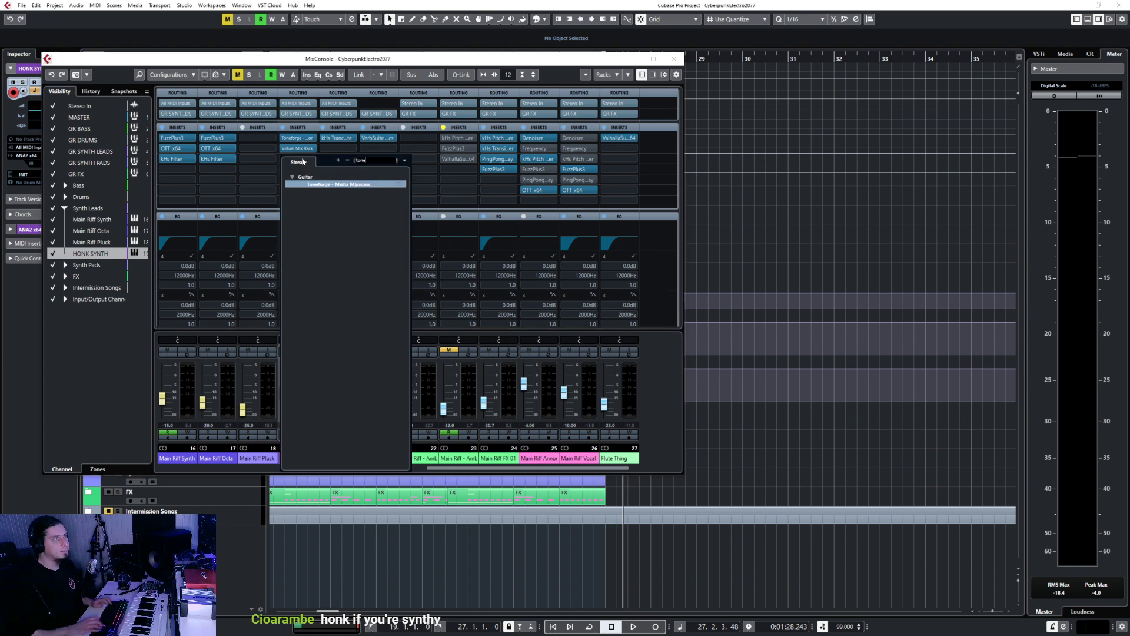
pyautogui.write('tra')
pyautogui.press('BackSpace')
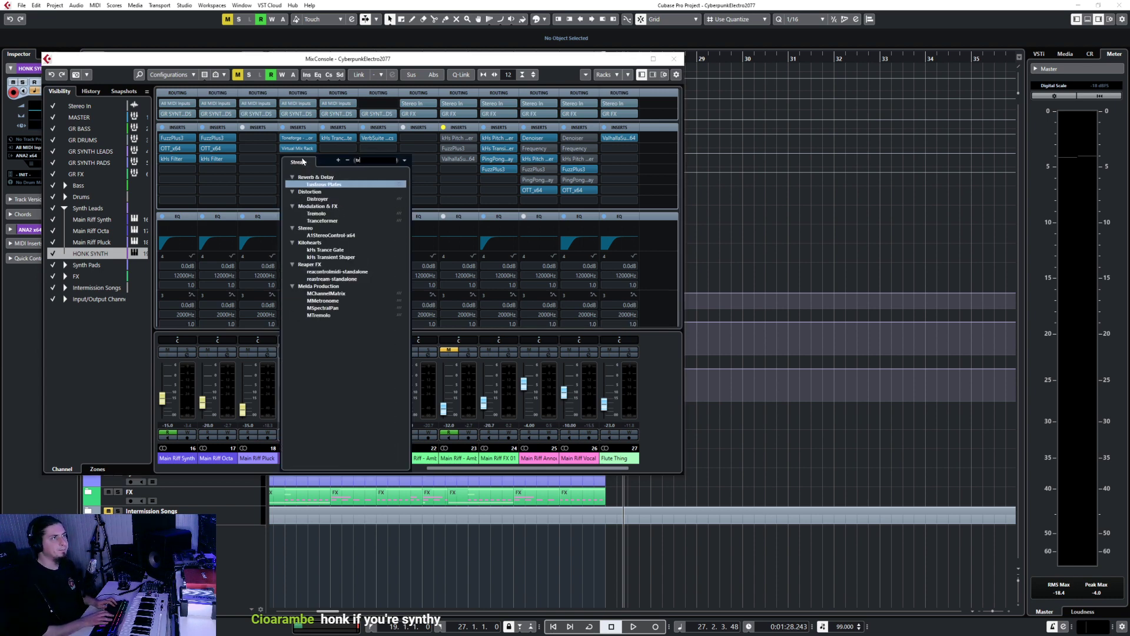
pyautogui.press('BackSpace')
pyautogui.write('ran')
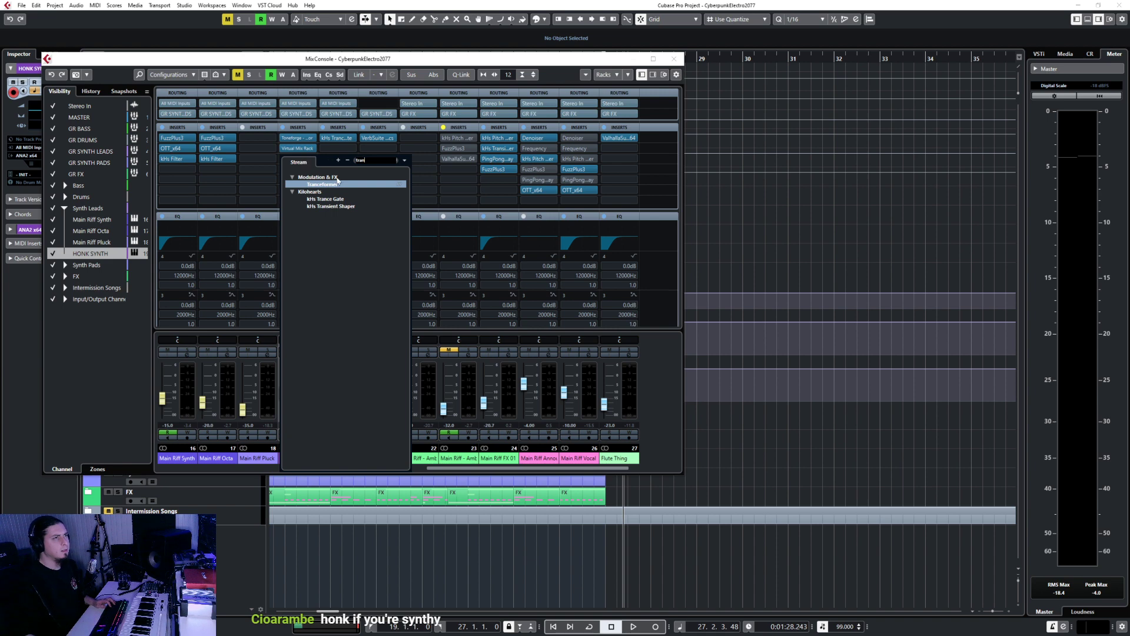
pyautogui.click(318, 201)
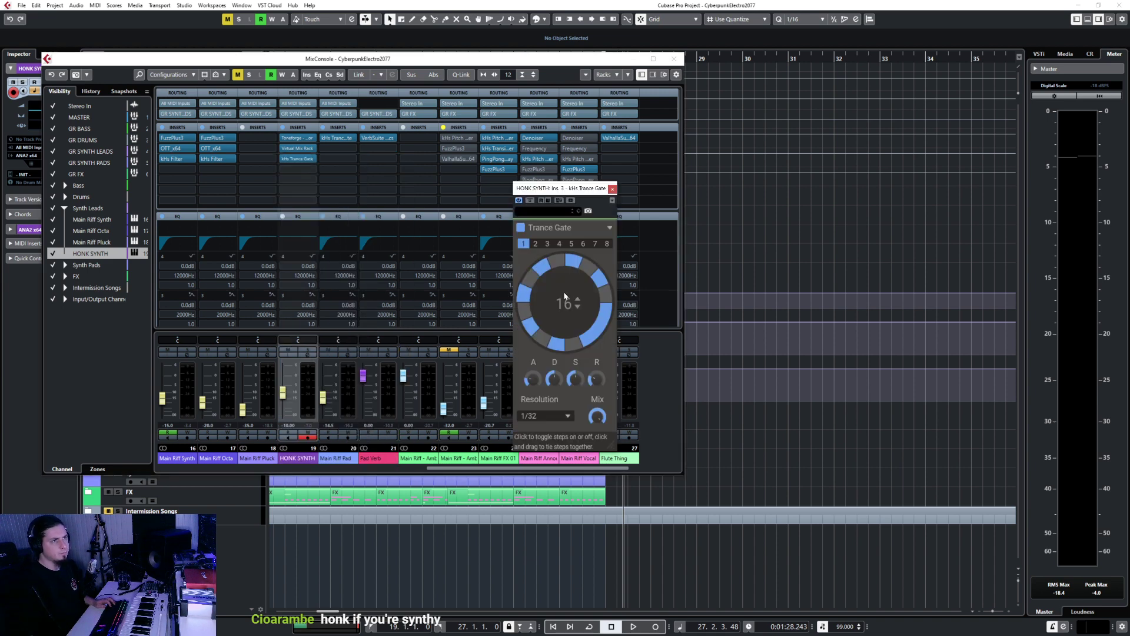
# - Set the Trance Gate's resolution to 1/8 and its pattern length to 4 steps, and close the mixer
pyautogui.click(543, 416)
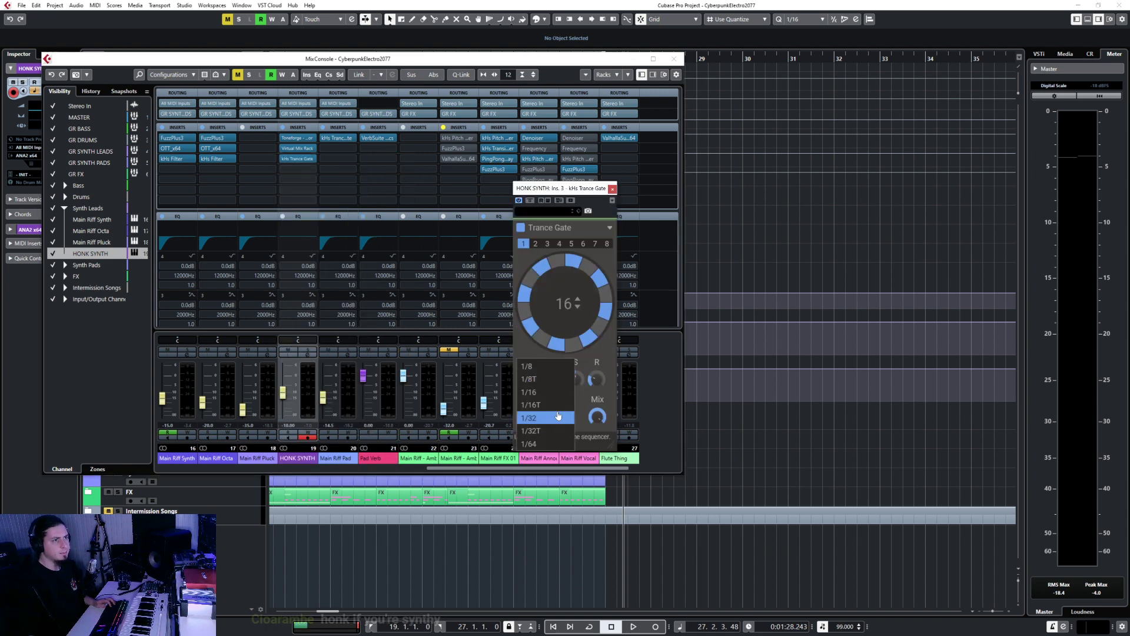
pyautogui.click(549, 367)
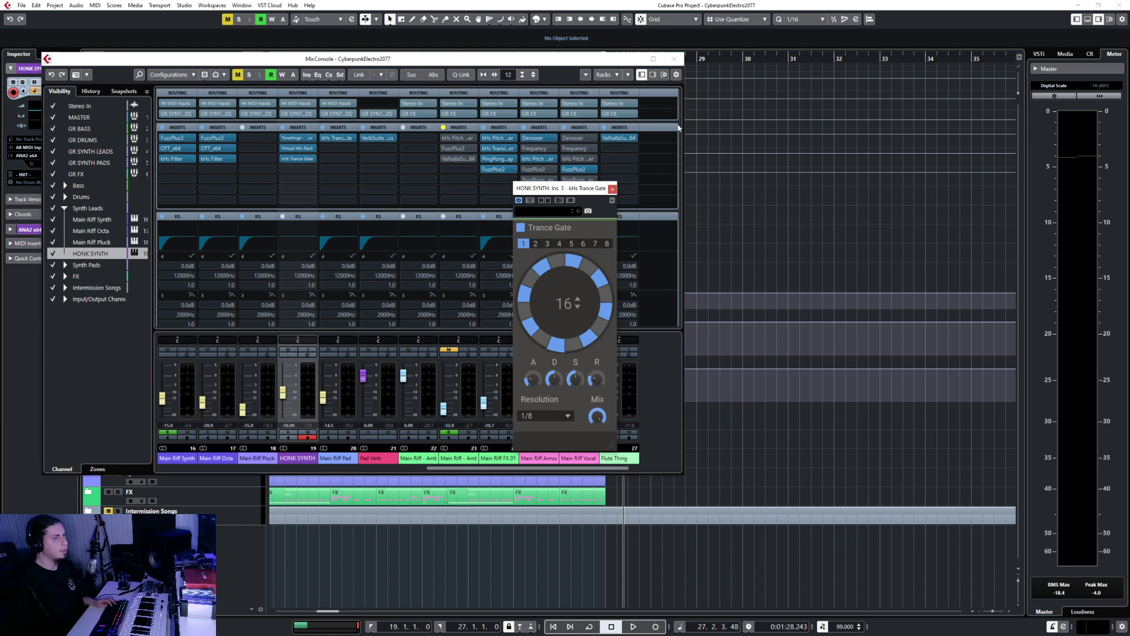
pyautogui.scroll(-2, 566, 303)
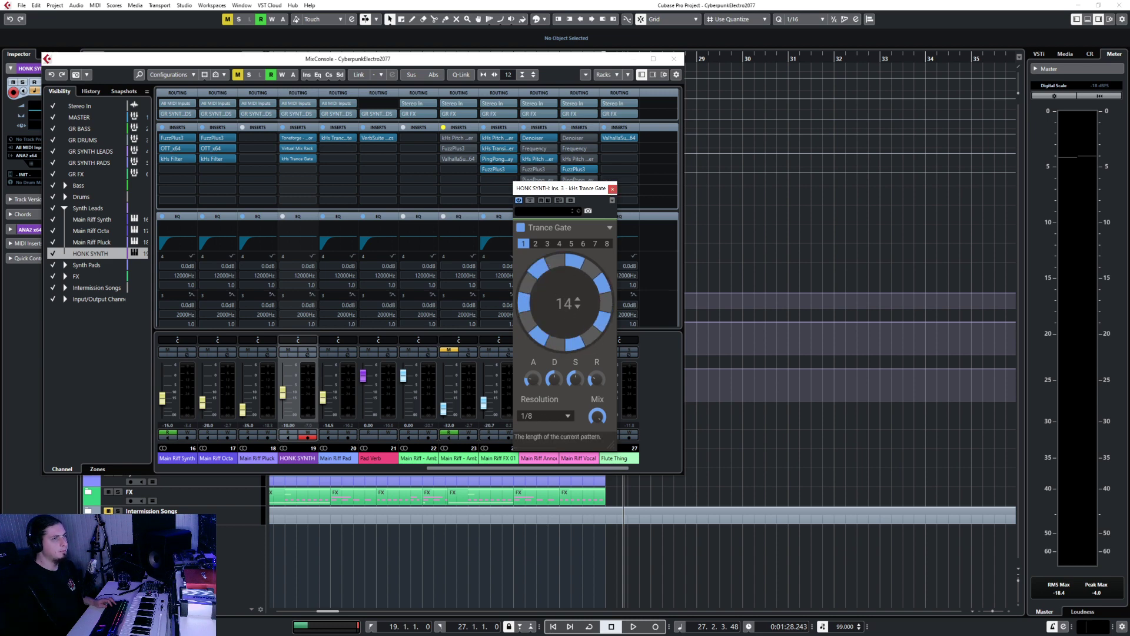
pyautogui.scroll(-9, 565, 304)
pyautogui.scroll(-1, 565, 303)
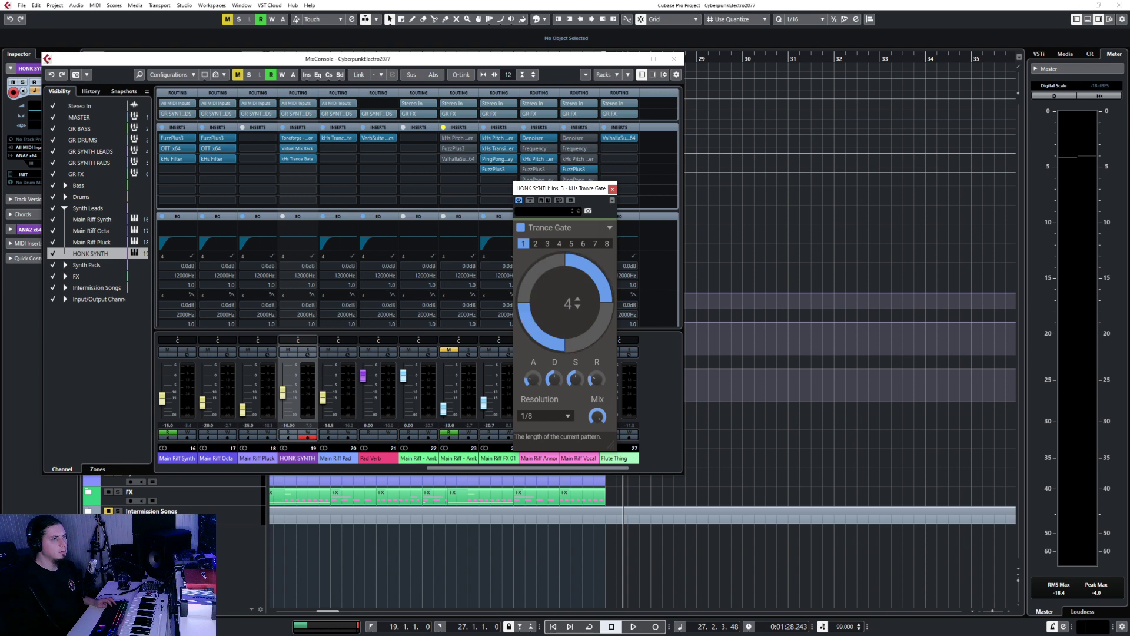
pyautogui.click(674, 58)
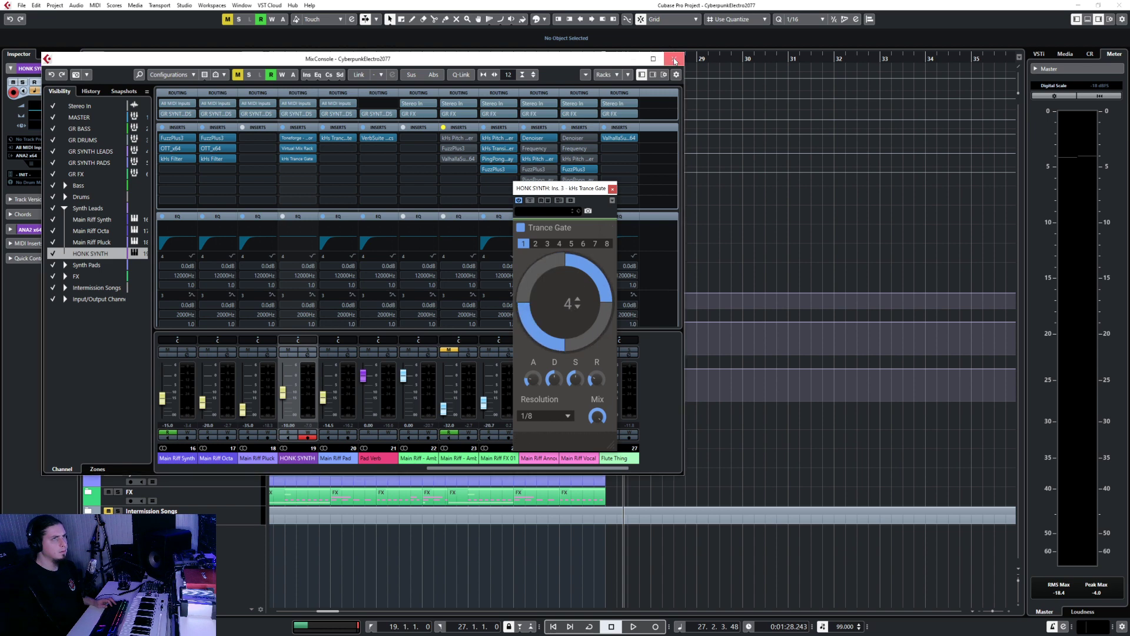
# - Audition the gated HONK SYNTH soloed and in the full mix, and lower the Trance Gate's mix to about 65%
pyautogui.click(411, 58)
pyautogui.press('space')
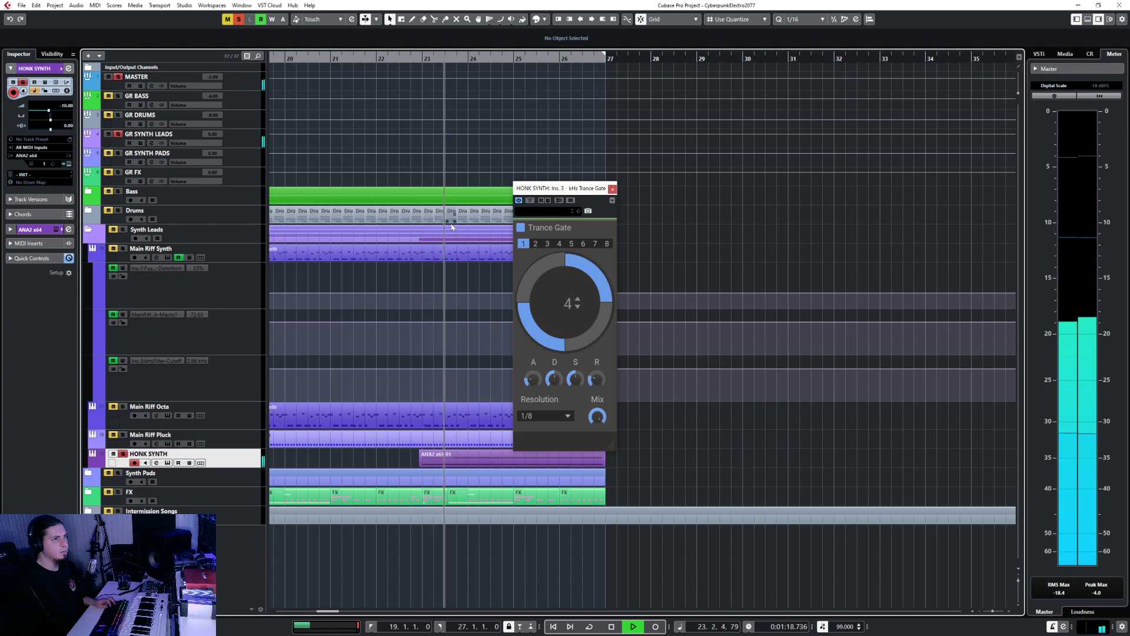
pyautogui.press('space')
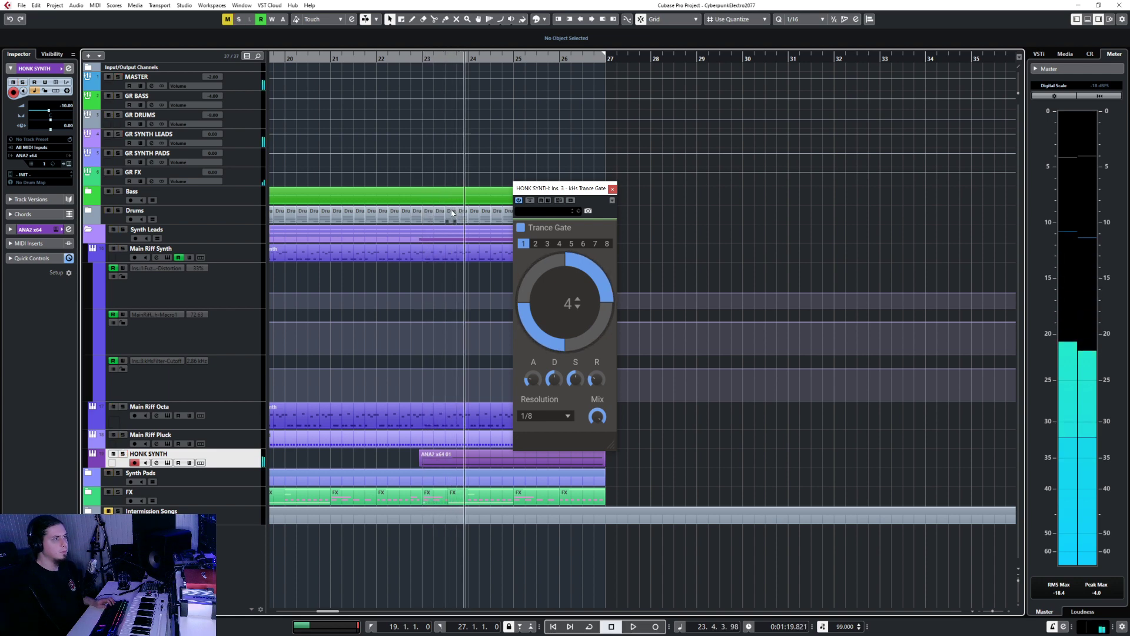
pyautogui.click(385, 59)
pyautogui.press('s')
pyautogui.press('space')
pyautogui.moveTo(597, 416)
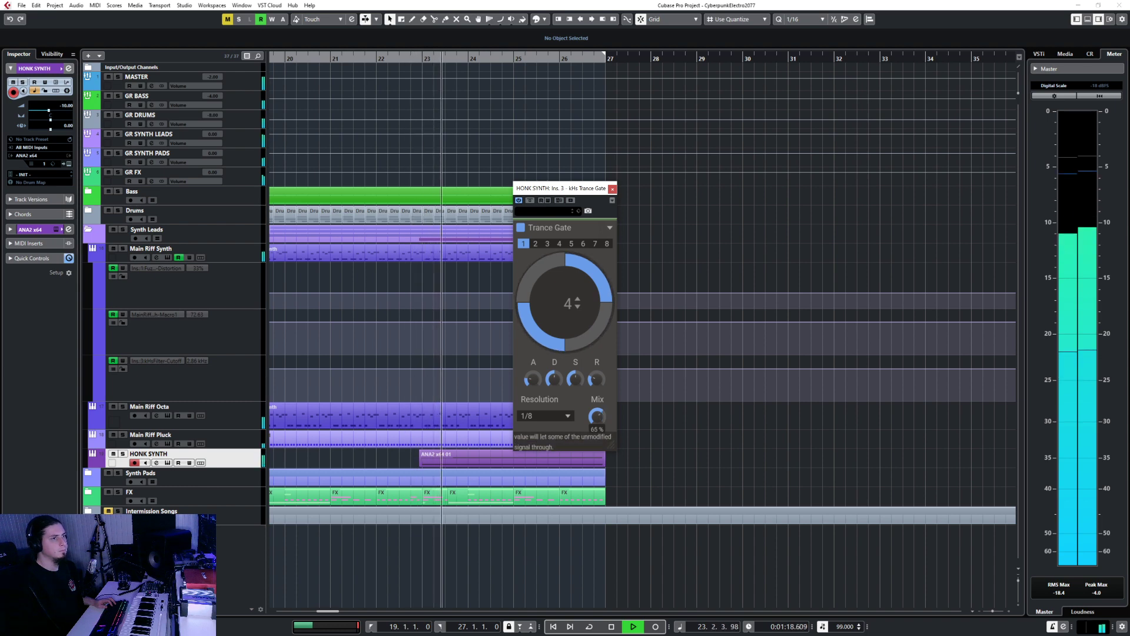
pyautogui.click(612, 189)
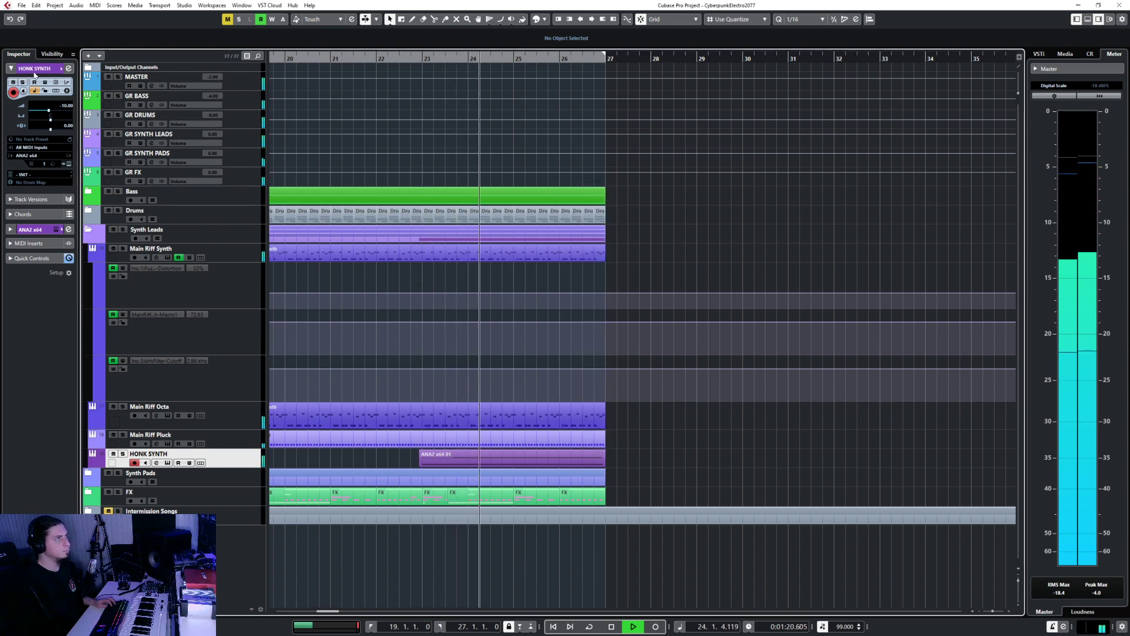
# - Lower the HONK SYNTH track's volume to -17.3 dB during playback, and close its ANA instrument window after stopping
pyautogui.moveTo(48, 110); pyautogui.dragTo(41, 113)
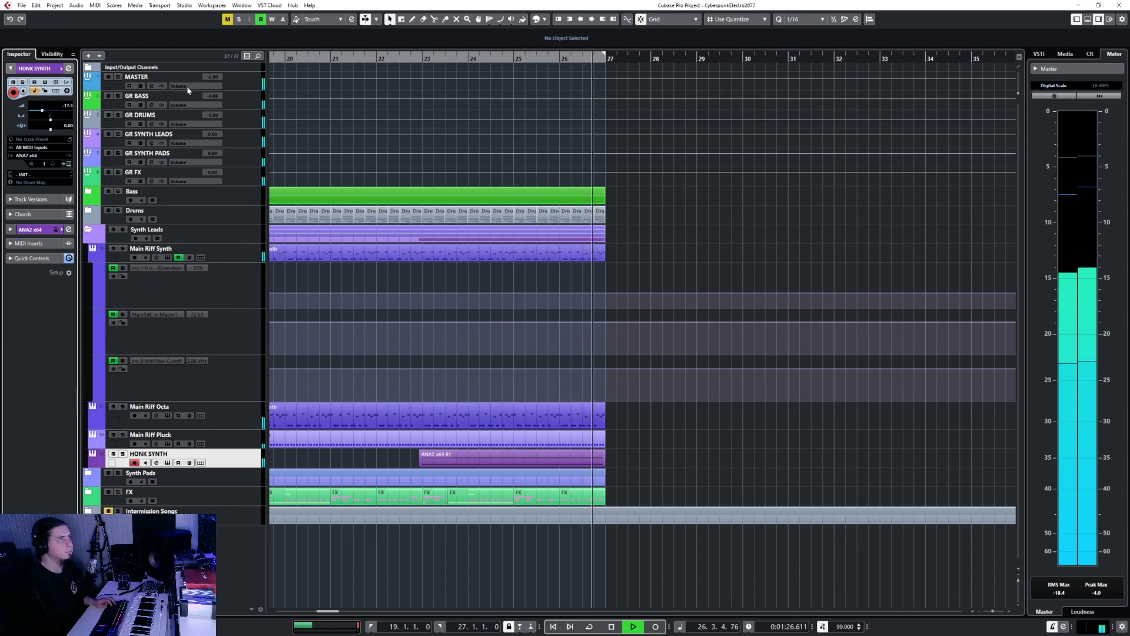
pyautogui.press('space')
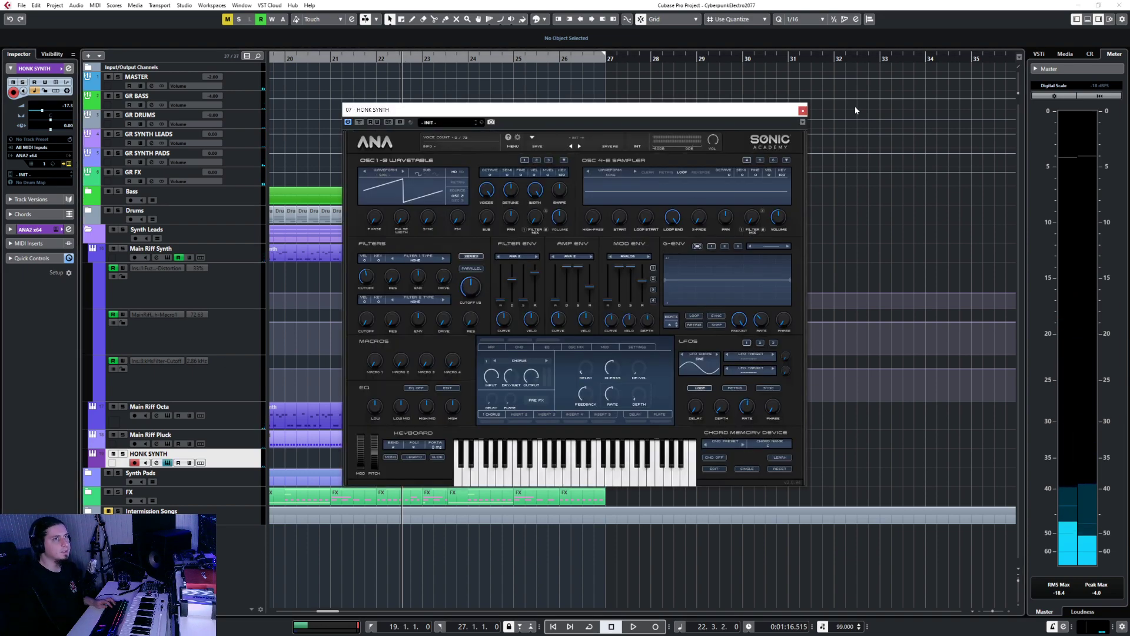
pyautogui.click(802, 111)
# - Raise the release of the HONK SYNTH's Trance Gate and lower its mix to about 25% during playback, closing the plugin
pyautogui.press('F3')
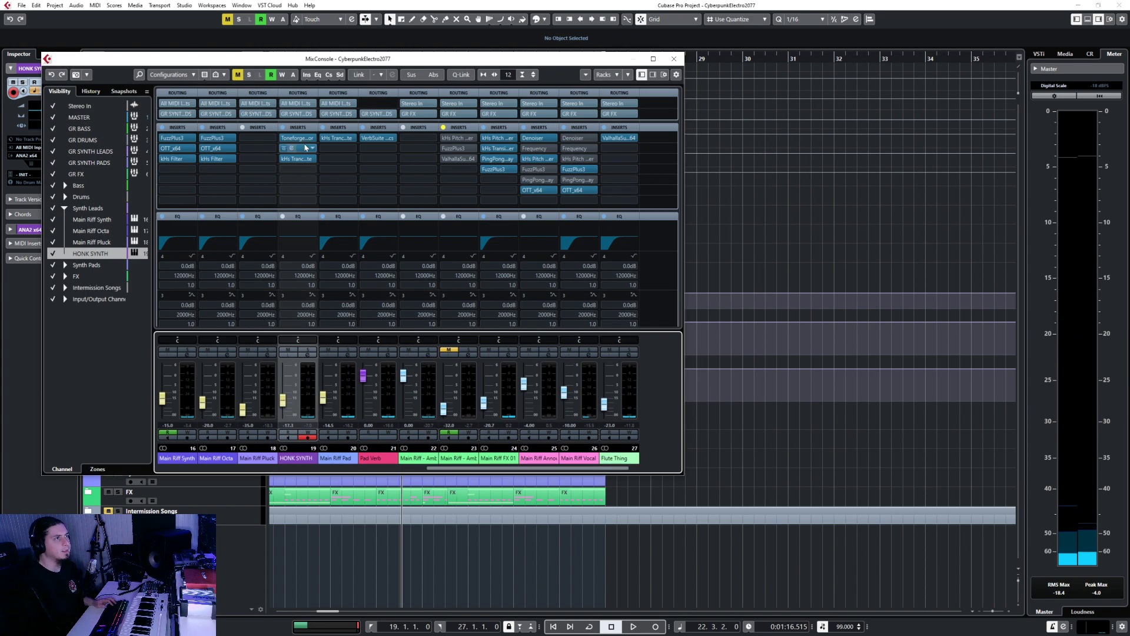
pyautogui.click(292, 159)
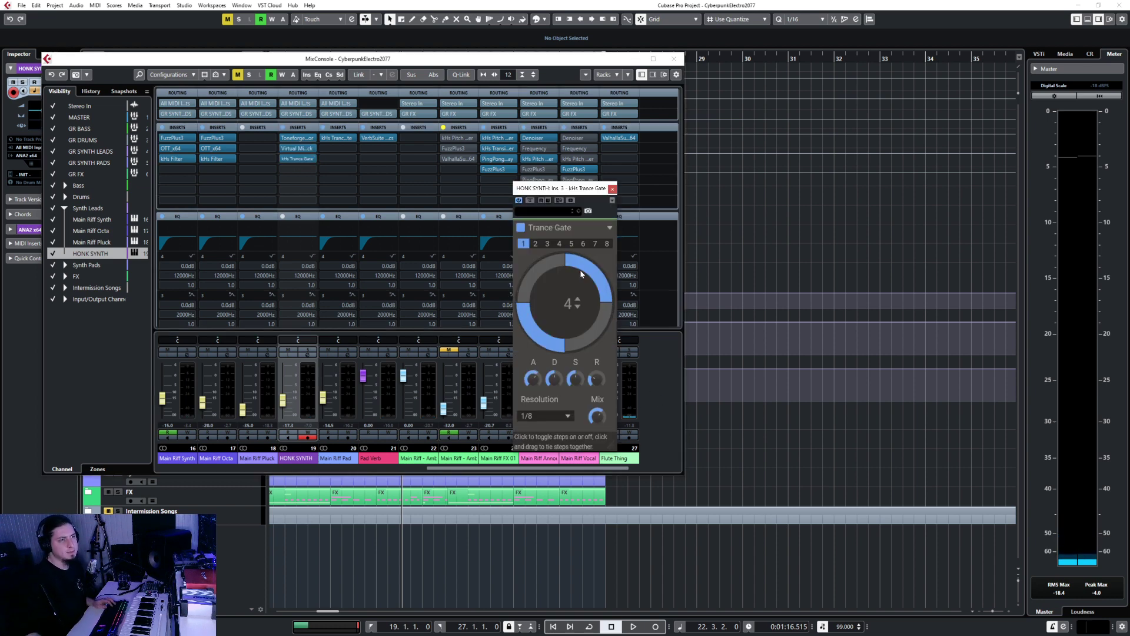
pyautogui.press('F3')
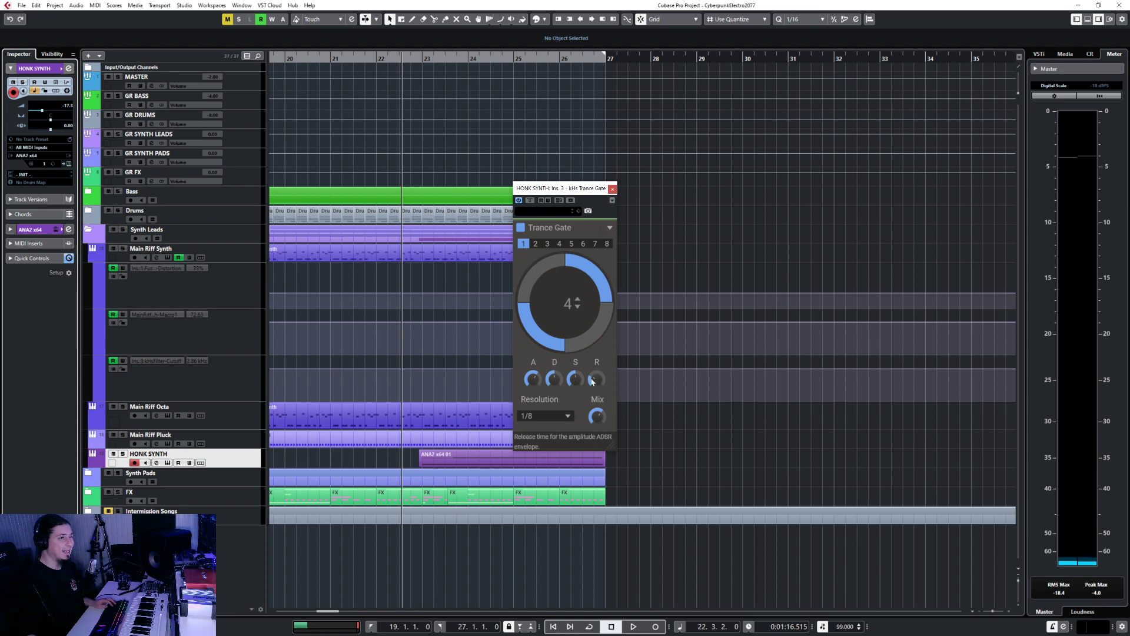
pyautogui.moveTo(604, 384); pyautogui.dragTo(603, 379)
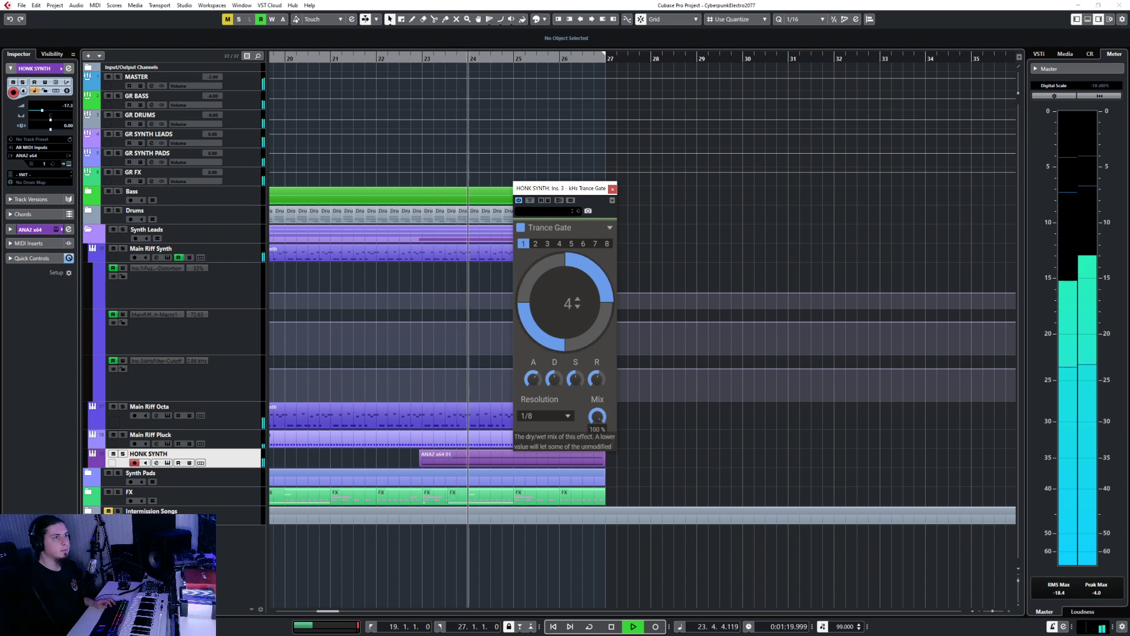
pyautogui.moveTo(597, 416); pyautogui.dragTo(597, 456)
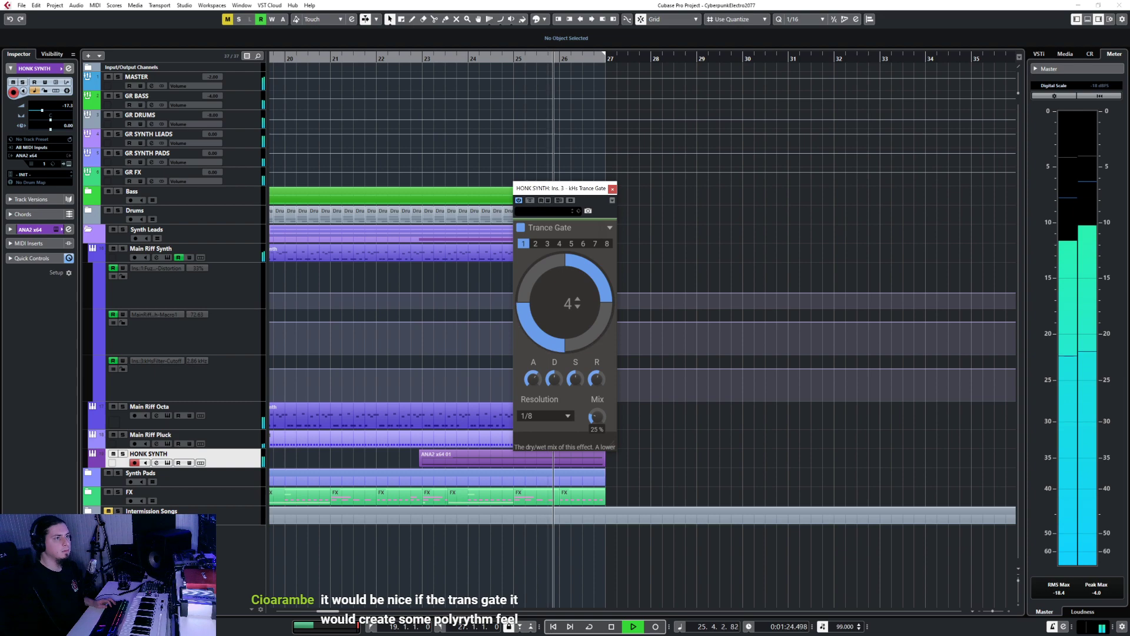
pyautogui.click(613, 189)
# - Audition the HONK SYNTH part from just before bar 23, first soloed and again within the full mix
pyautogui.press('space')
pyautogui.press('s')
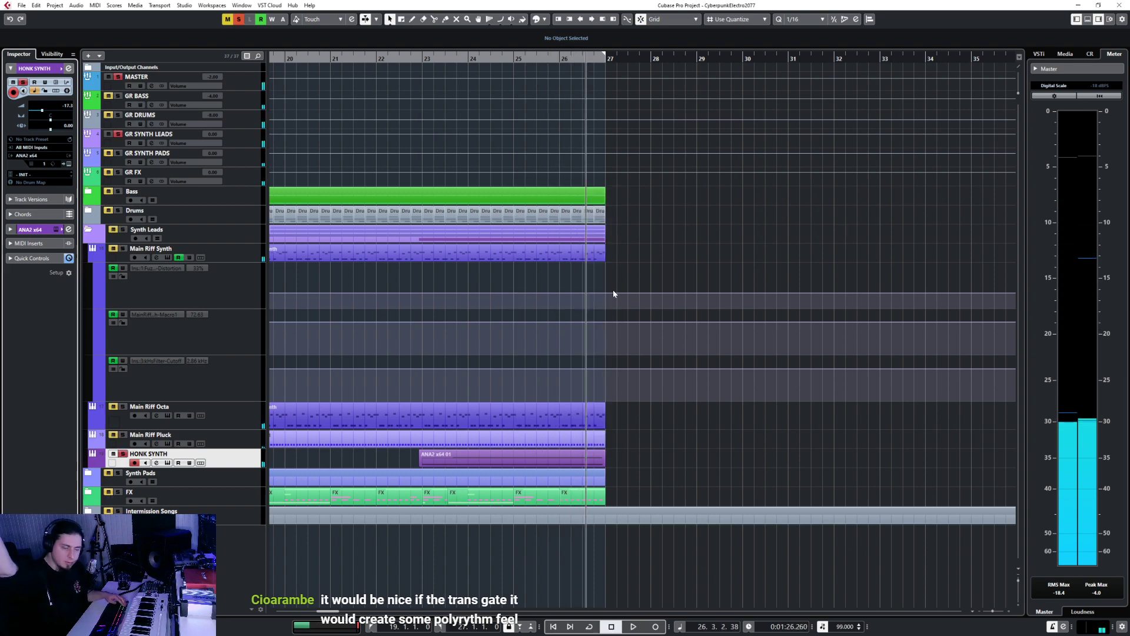
pyautogui.press('F3')
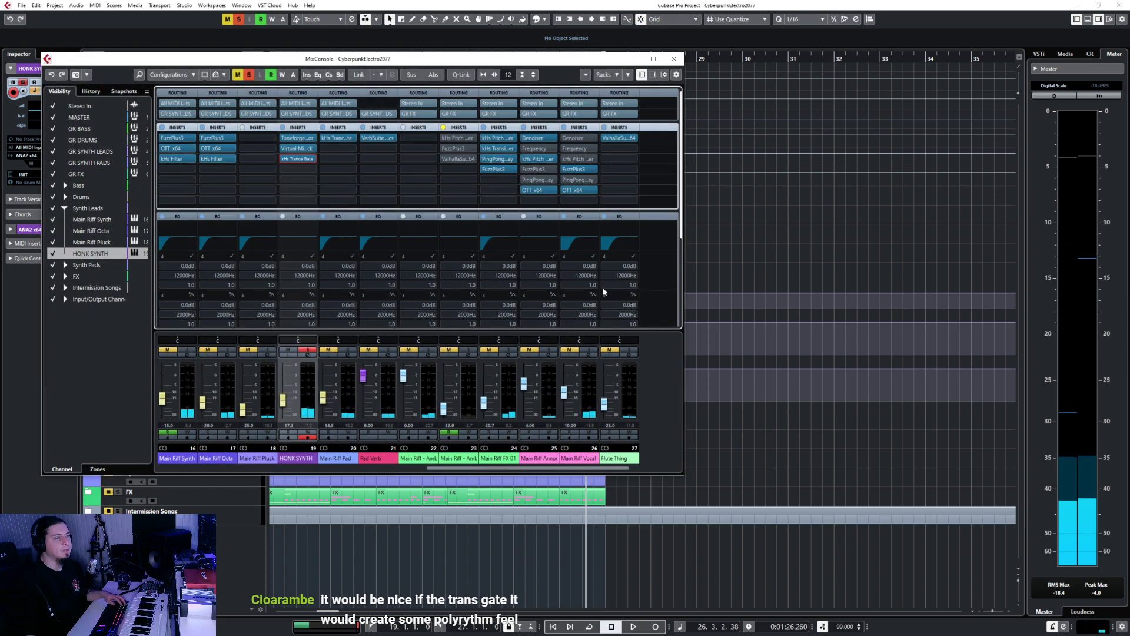
pyautogui.click(674, 60)
pyautogui.click(413, 58)
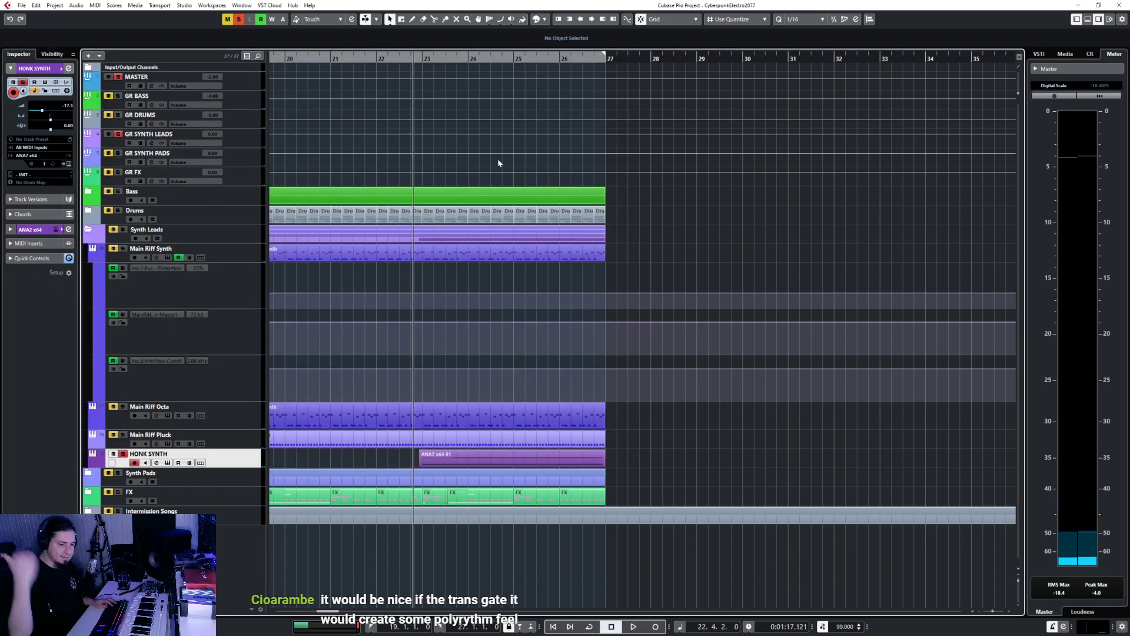
pyautogui.press('space')
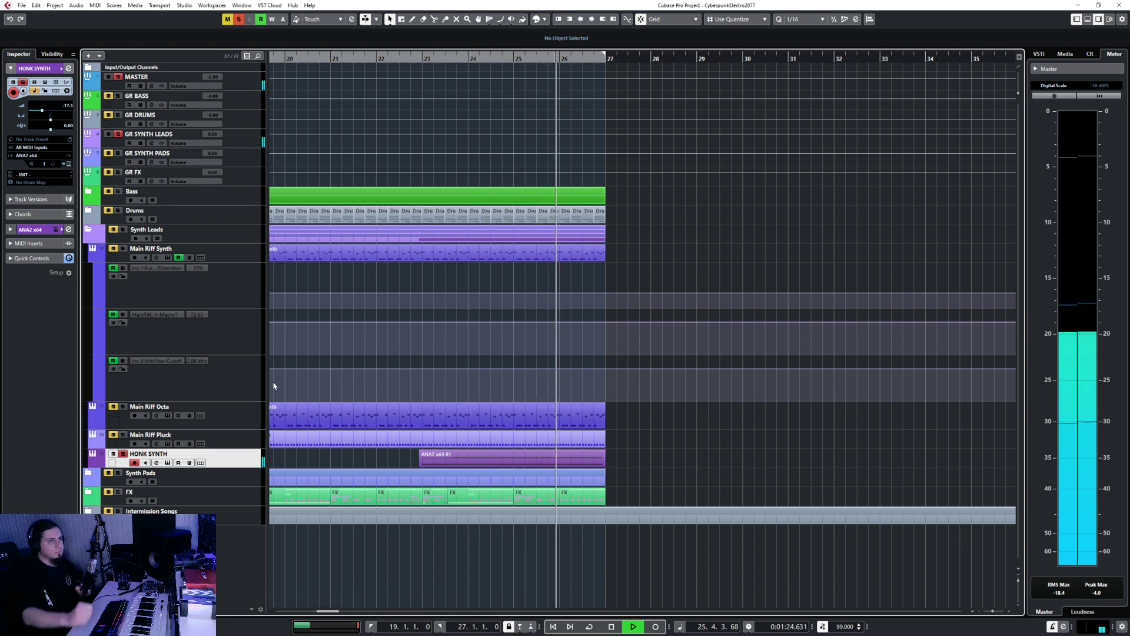
pyautogui.press('space')
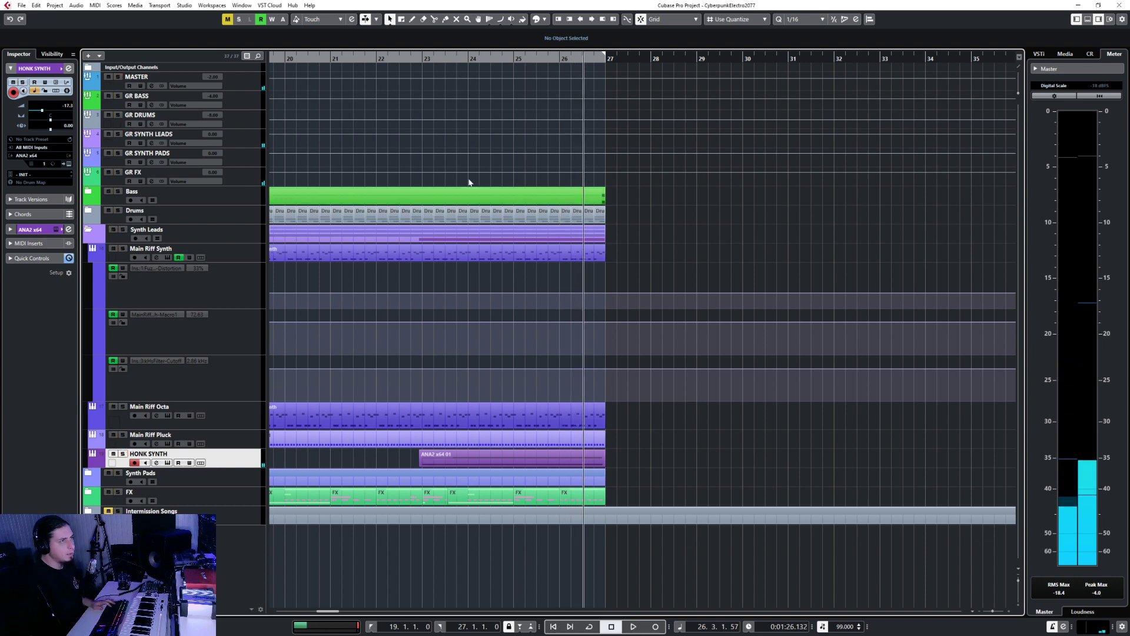
pyautogui.press('KP_0')
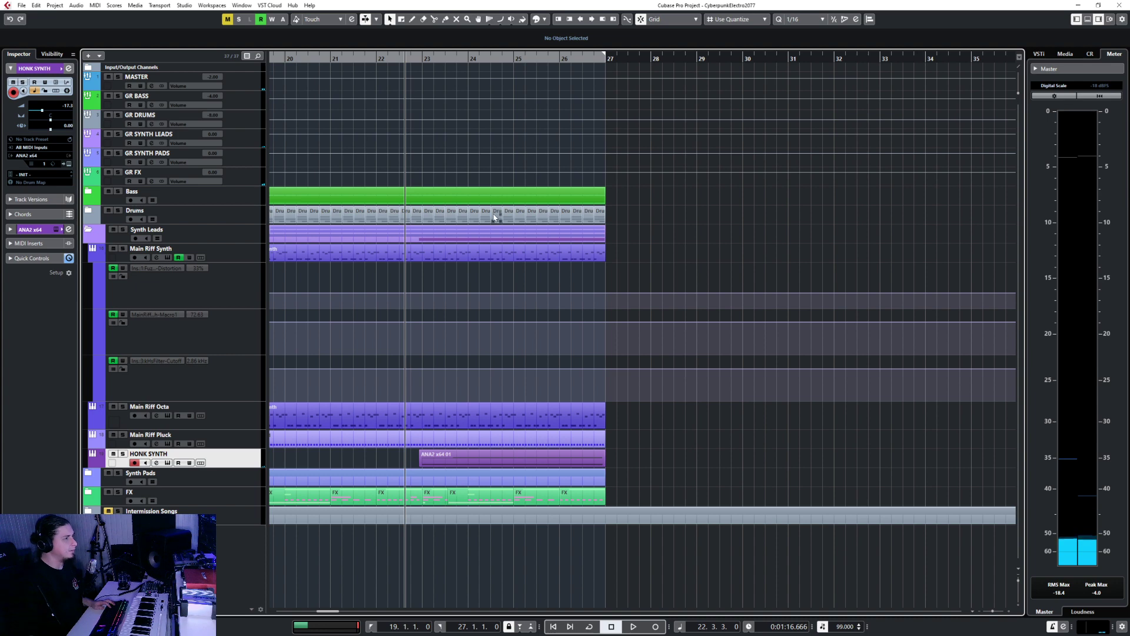
pyautogui.press('space')
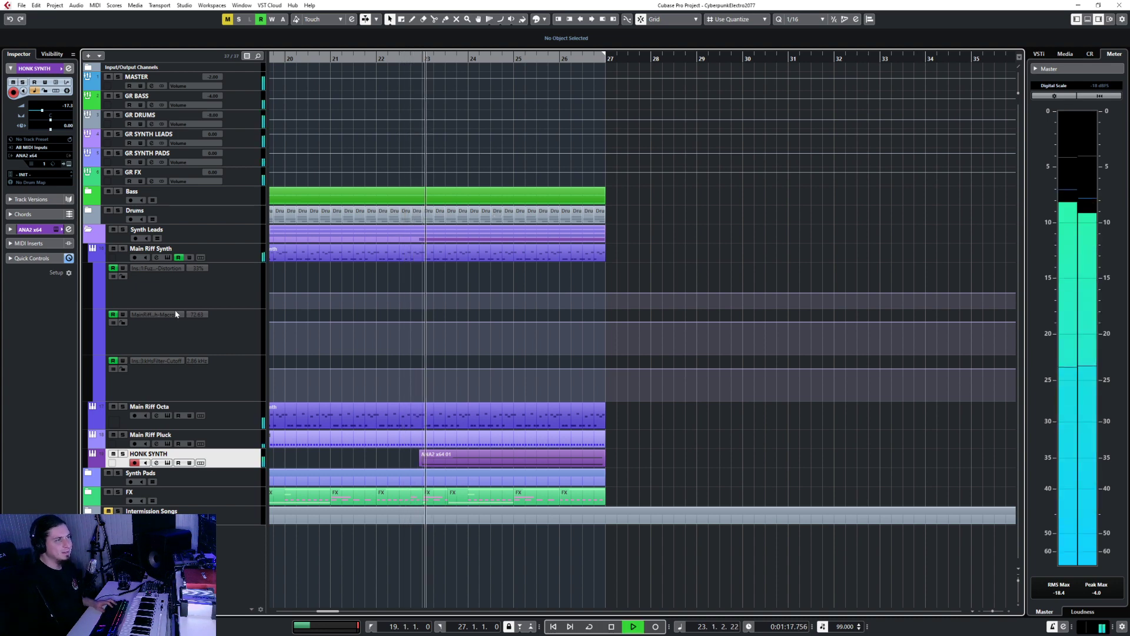
pyautogui.moveTo(42, 107); pyautogui.dragTo(42, 112)
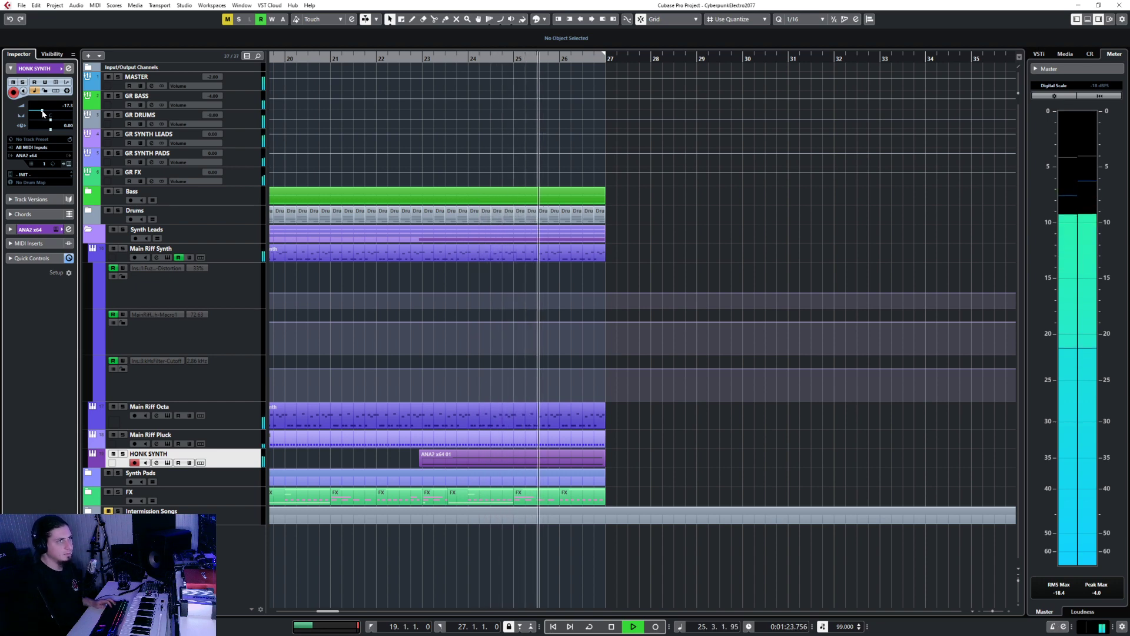
# - Copy the upper riff notes from the first two bars of the Main Riff Synth part starting at bar 19
pyautogui.click(235, 259)
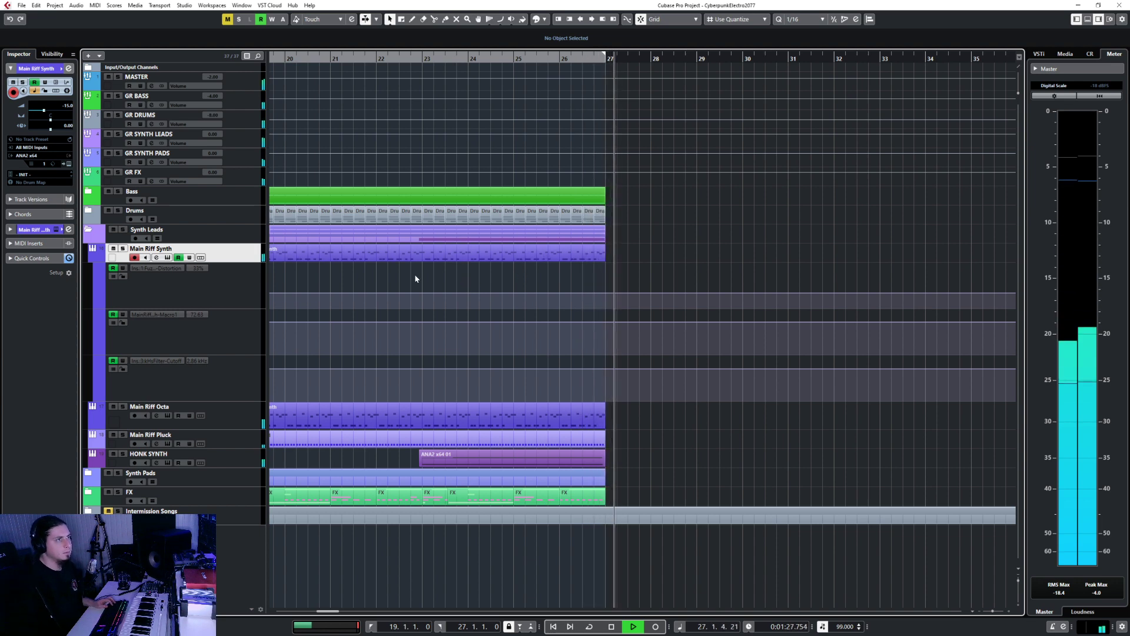
pyautogui.press('space')
pyautogui.hscroll(-2, 416, 278)
pyautogui.hscroll(-5, 415, 278)
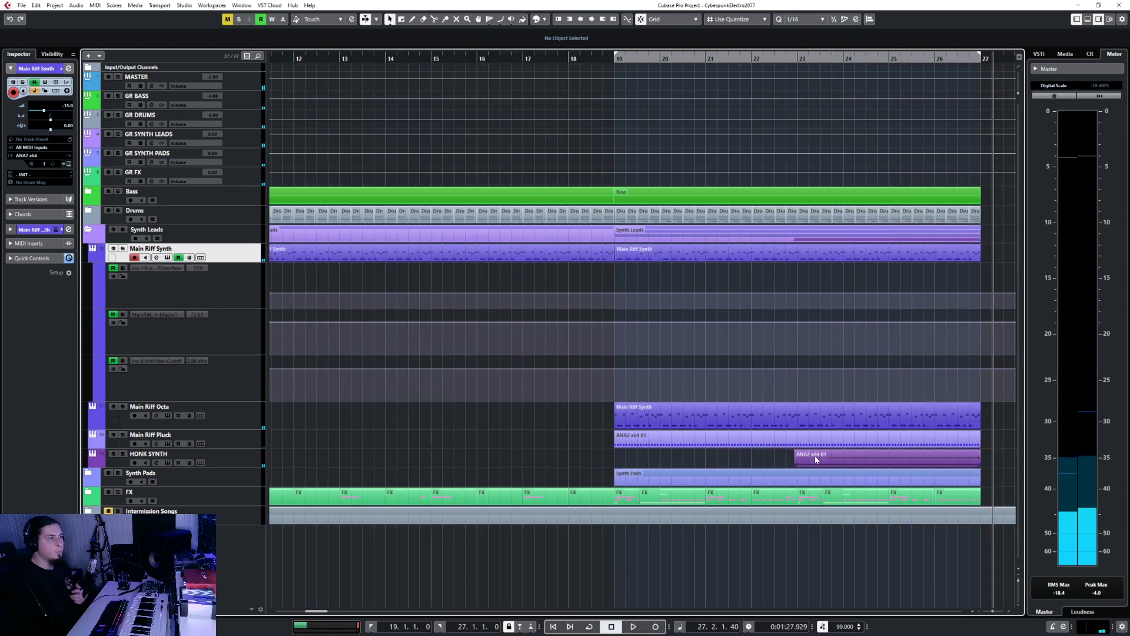
pyautogui.doubleClick(810, 253)
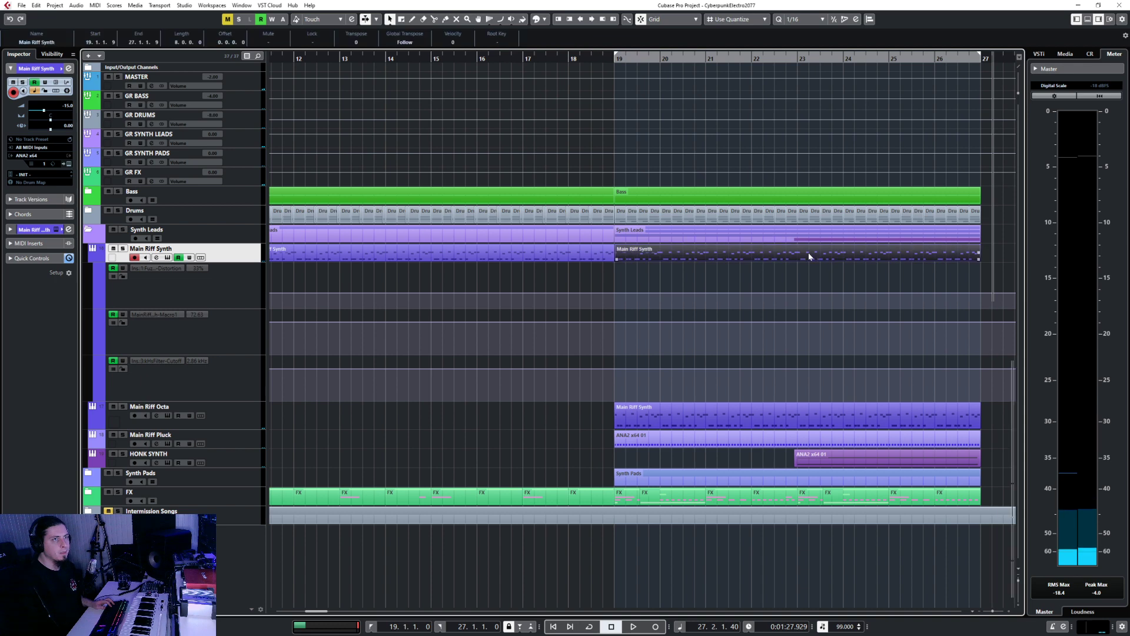
pyautogui.press('g')
pyautogui.press('g')
pyautogui.press('h')
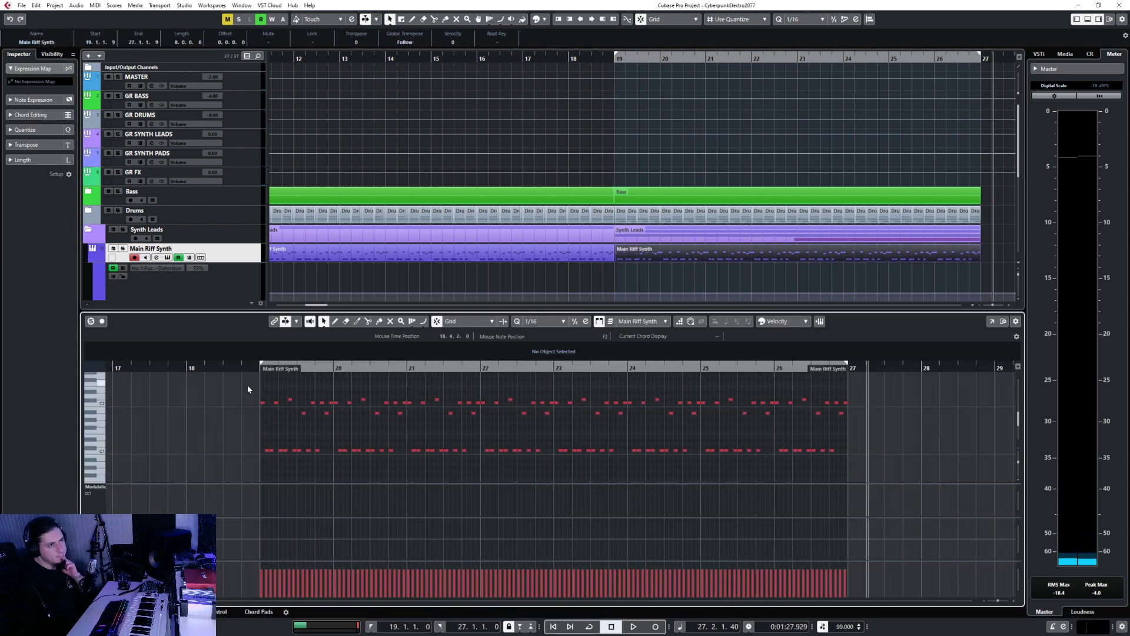
pyautogui.moveTo(247, 387); pyautogui.dragTo(405, 426)
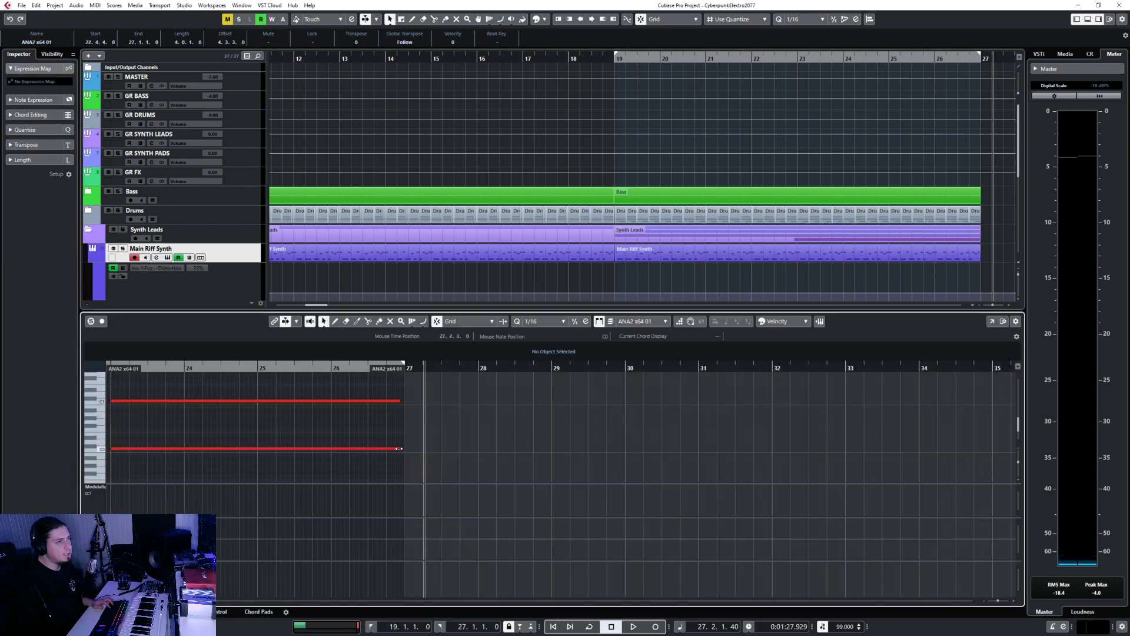
# - Delete the upper sustained note in the HONK SYNTH part and paste the copied riff notes at bar 23
pyautogui.hscroll(-3, 308, 412)
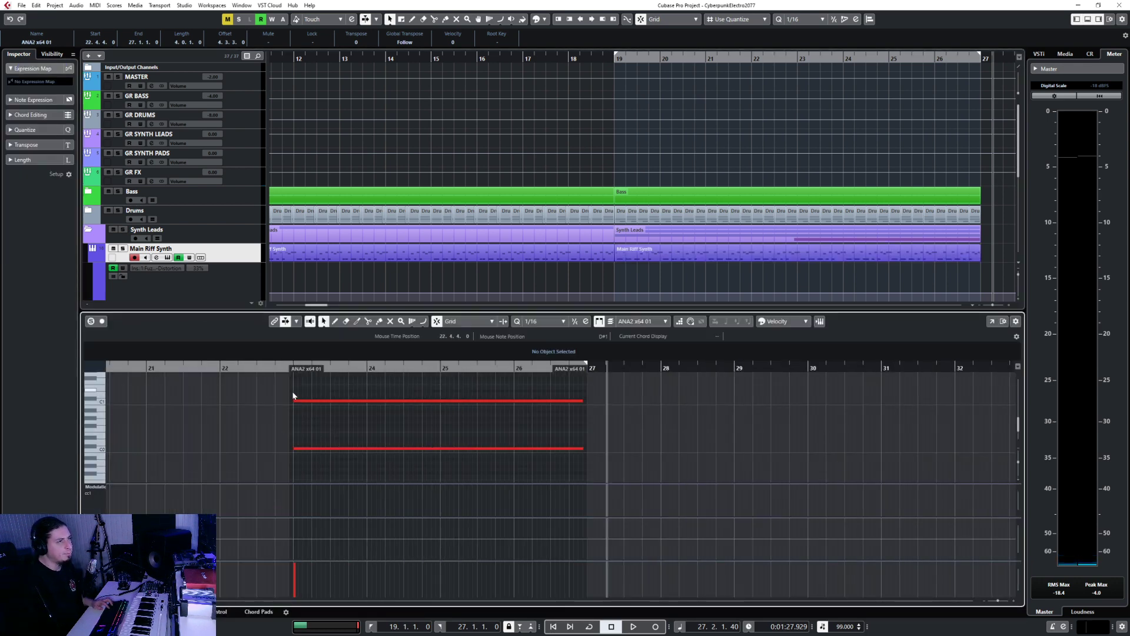
pyautogui.scroll(3, 293, 392)
pyautogui.keyDown('ctrl'); pyautogui.scroll(10, 293, 392); pyautogui.keyUp('ctrl')
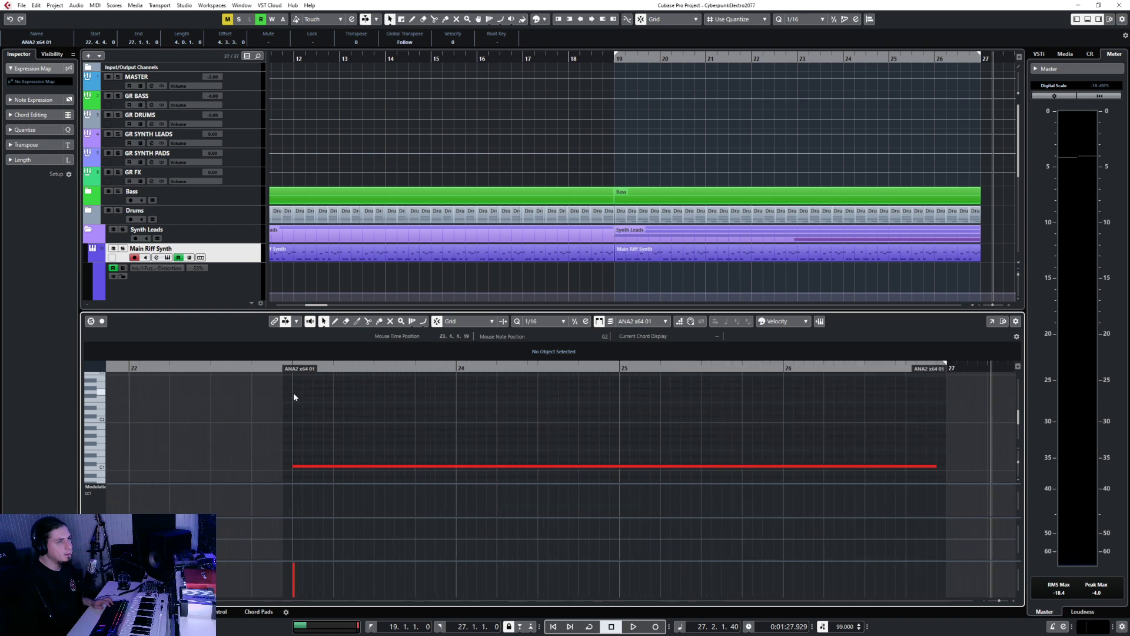
pyautogui.click(266, 369)
pyautogui.keyDown('ctrl'); pyautogui.scroll(-8, 334, 425); pyautogui.keyUp('ctrl')
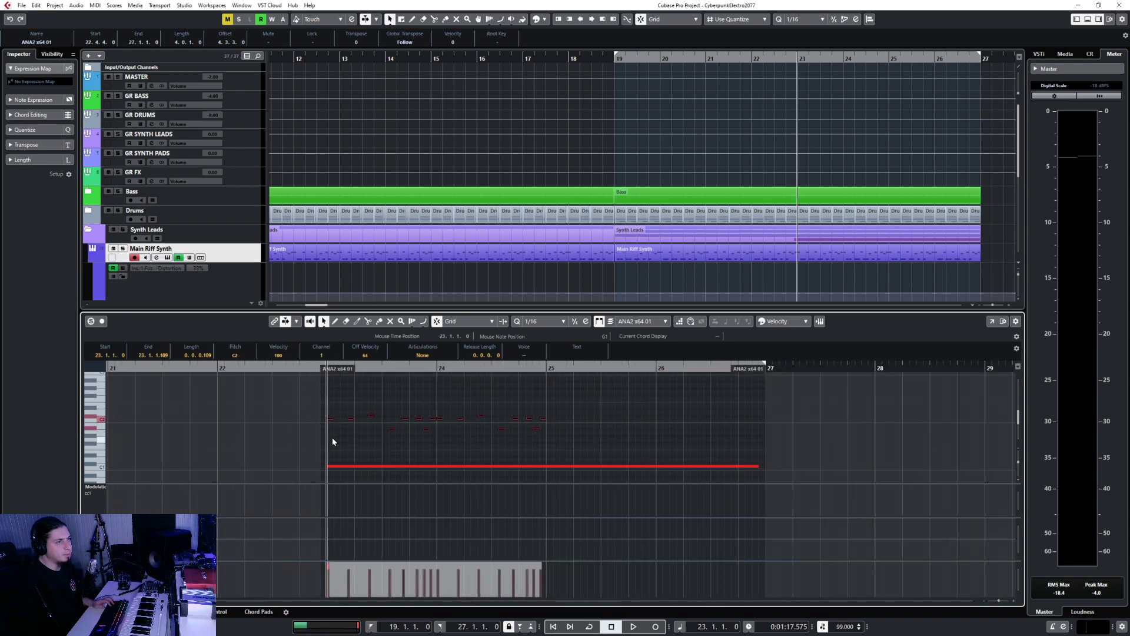
# - Audition the pasted riff, repeat it from bar 25 in the HONK SYNTH part, and close the note editor with playback set before bar 23
pyautogui.press('space')
pyautogui.moveTo(317, 407); pyautogui.dragTo(574, 418)
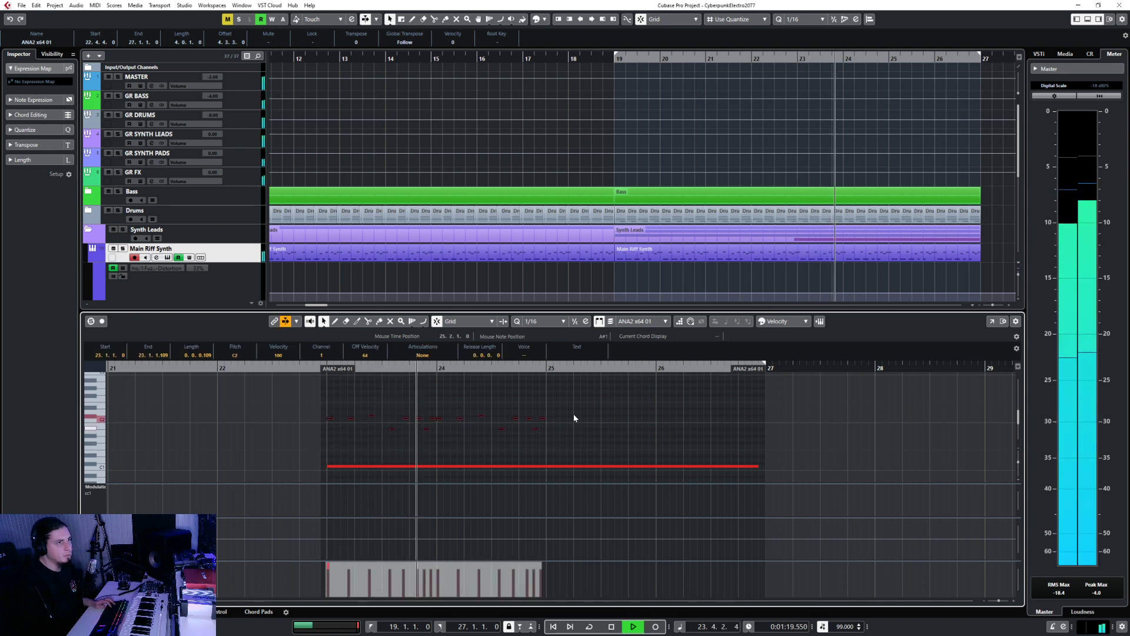
pyautogui.press('space')
pyautogui.click(554, 369)
pyautogui.hotkey('ctrl', 'd')
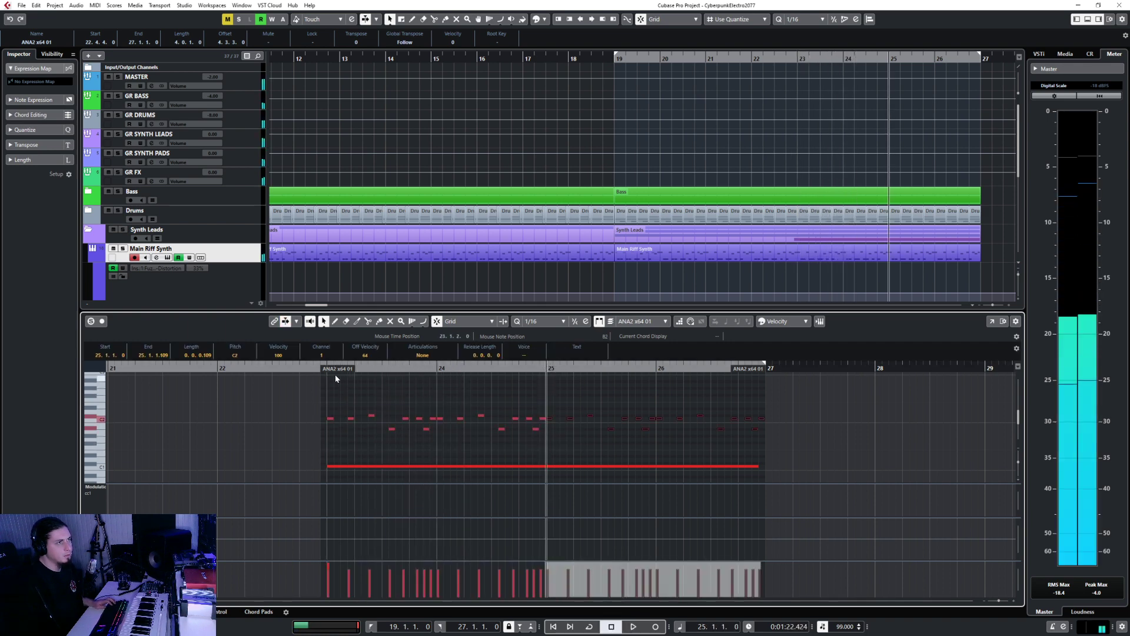
pyautogui.click(315, 369)
pyautogui.hotkey('ctrl', 'e')
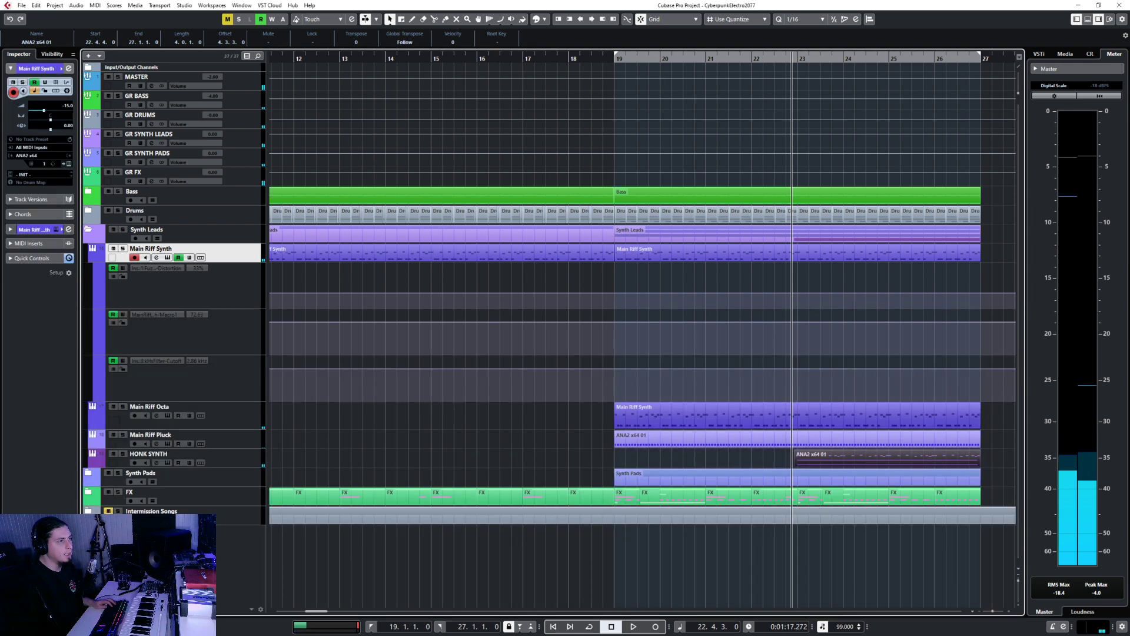
# - Play the HONK SYNTH soloed and transpose its upper riff notes up one octave, so the first becomes C3, leaving the low sustained note
pyautogui.click(232, 454)
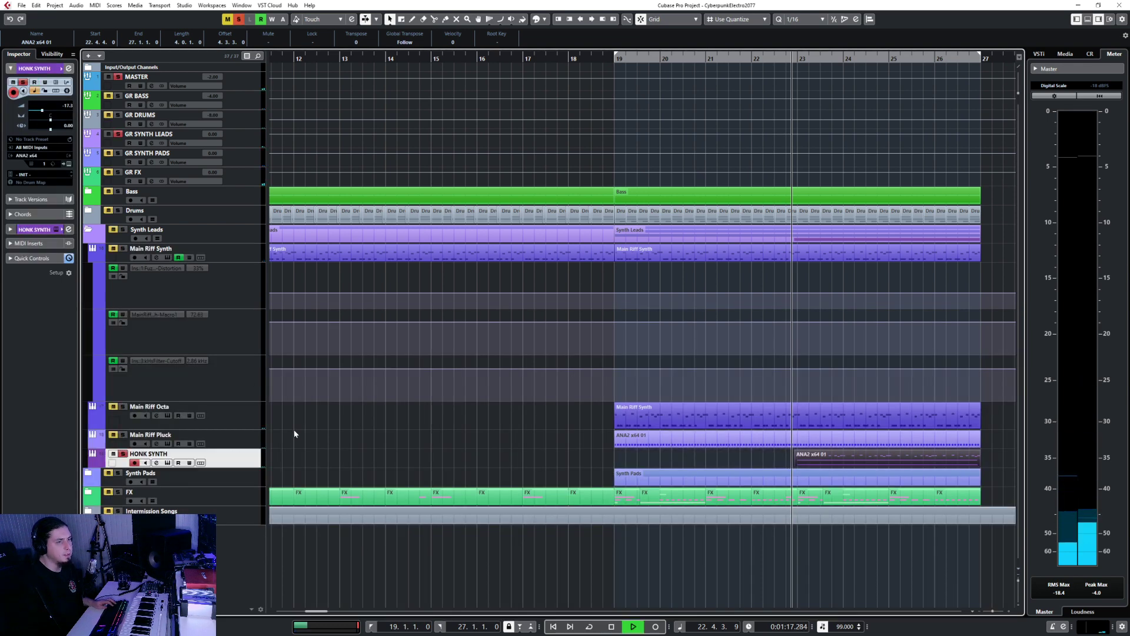
pyautogui.hotkey('ctrl', 'e')
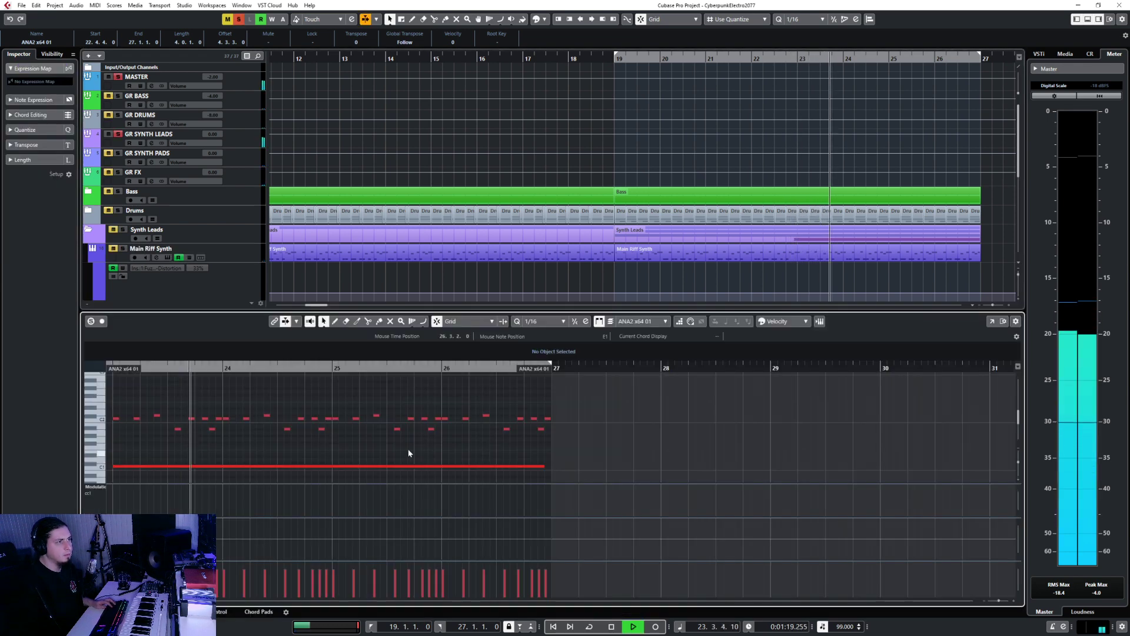
pyautogui.press('g')
pyautogui.press('g')
pyautogui.press('g')
pyautogui.hotkey('ctrl', 'a')
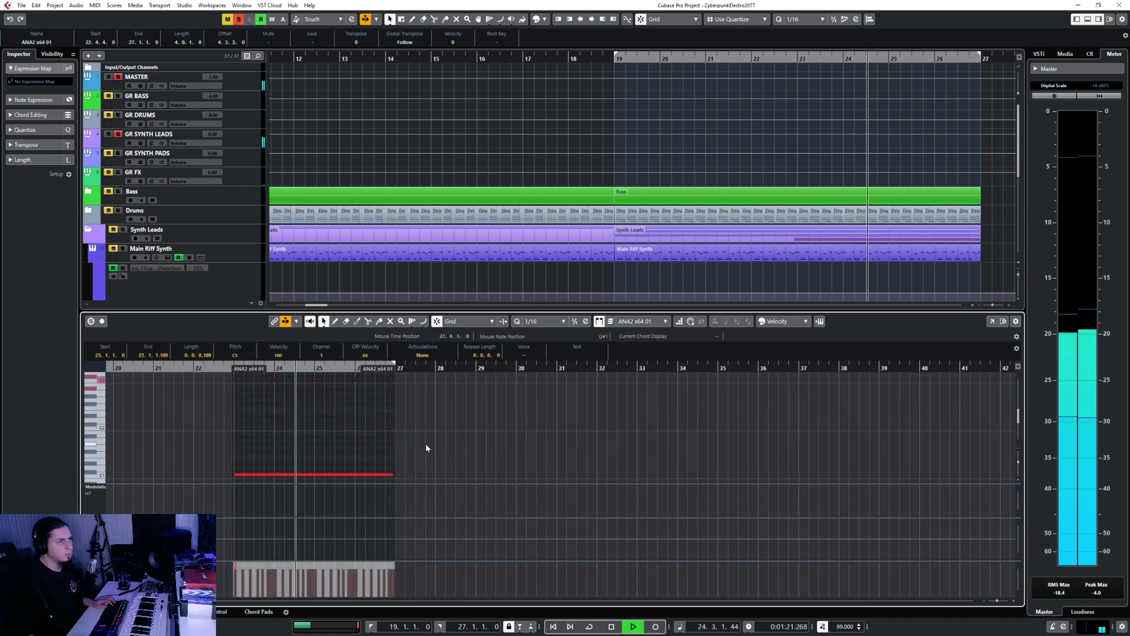
pyautogui.hotkey('ctrl', 'e')
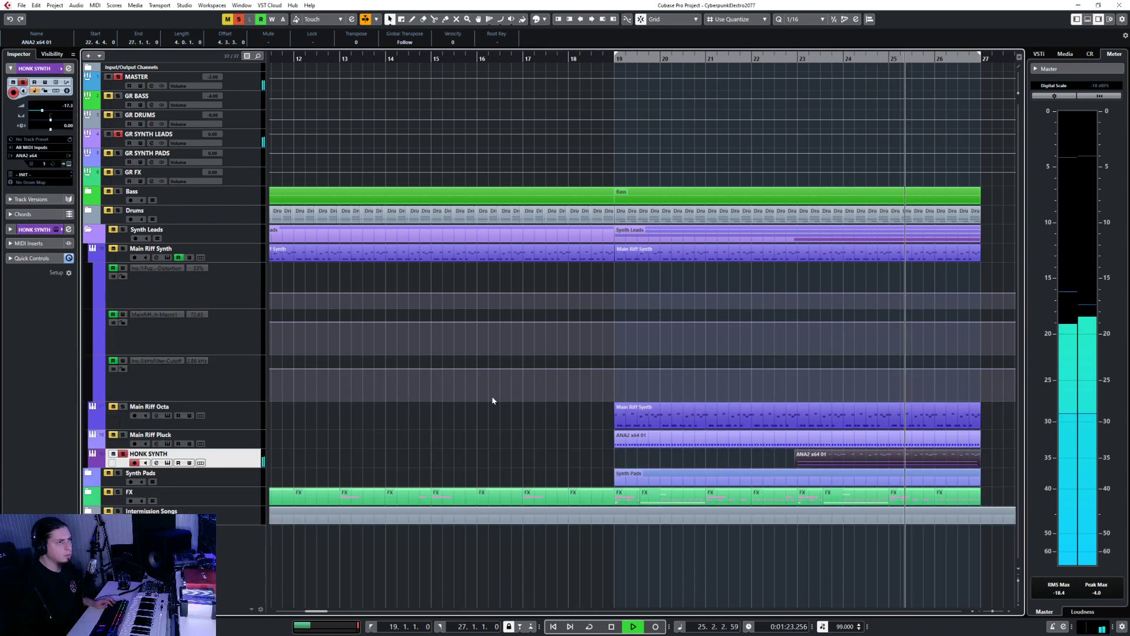
# - Play the unsoloed full mix from just before bar 18 with the whole arrangement in view
pyautogui.press('space')
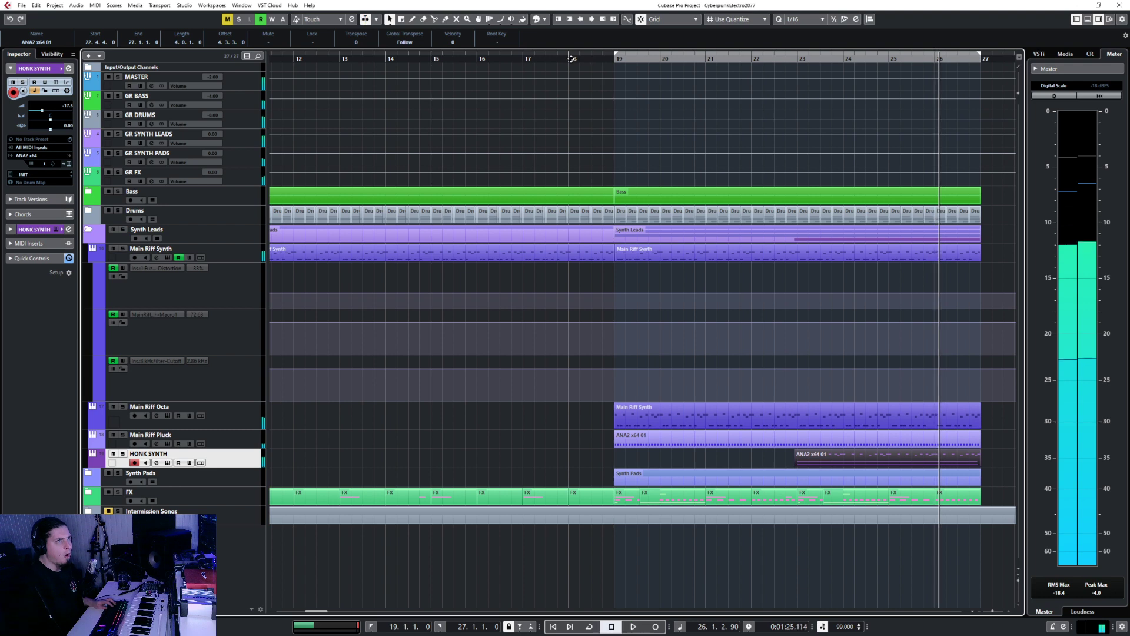
pyautogui.click(565, 59)
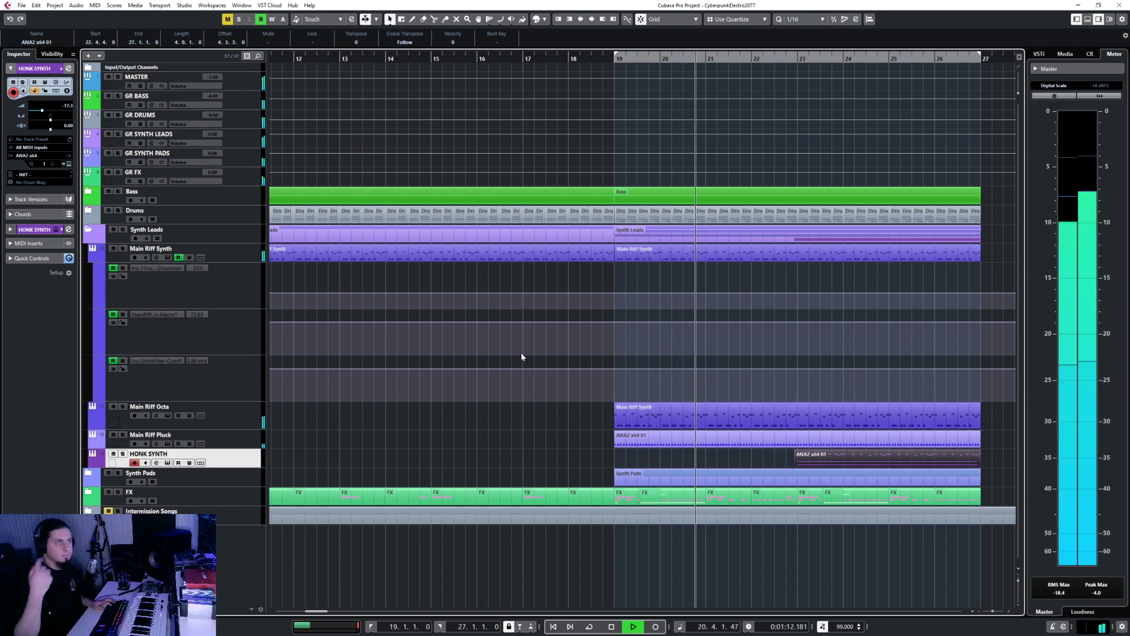
pyautogui.scroll(-3, 513, 358)
pyautogui.scroll(-1, 513, 358)
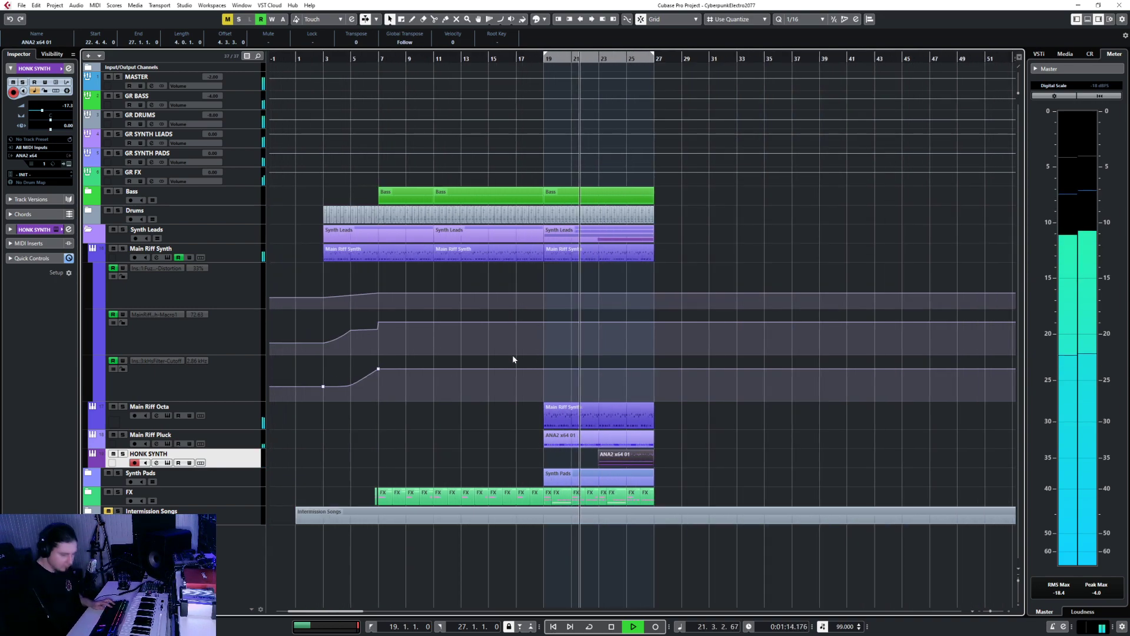